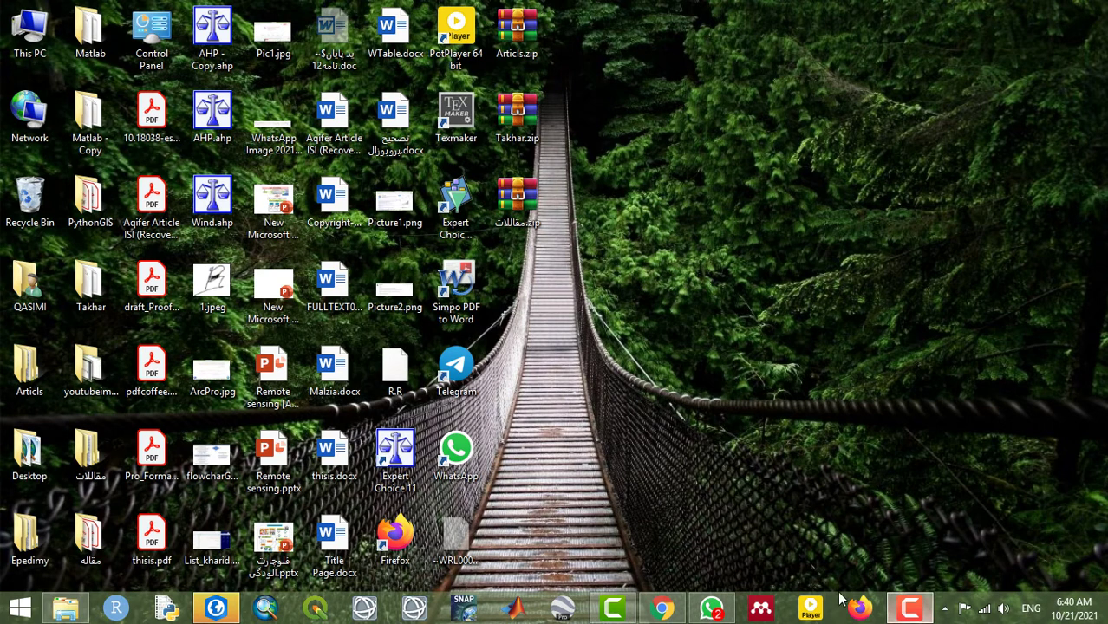
# - Open Chrome with the Person 1 profile in a maximized window and load the Google home page
pyautogui.rightClick(662, 607)
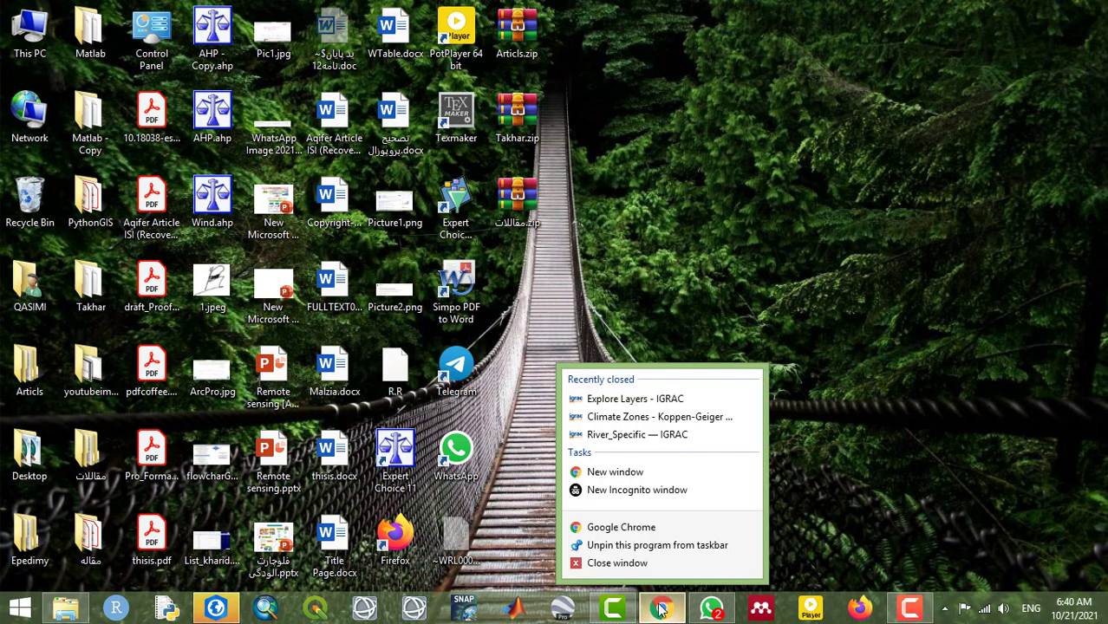
pyautogui.click(630, 569)
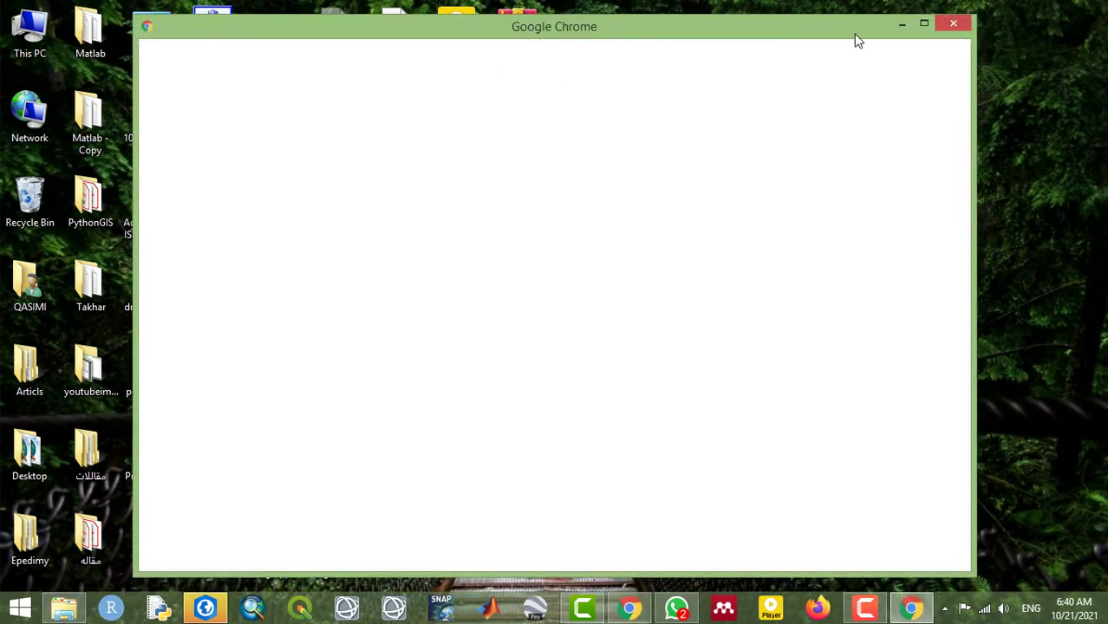
pyautogui.click(924, 25)
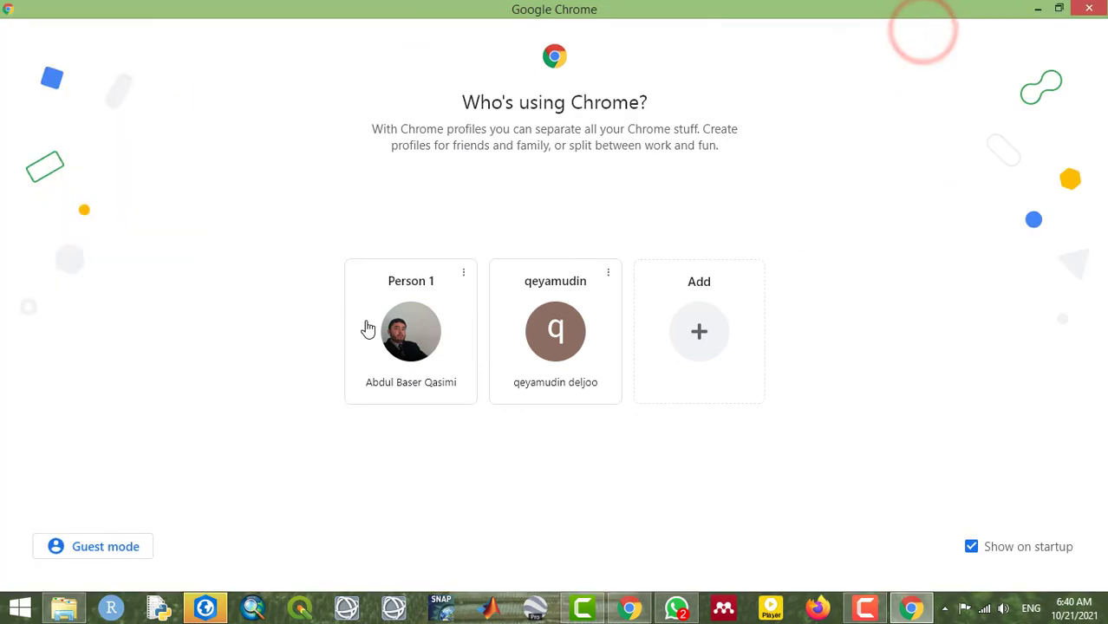
pyautogui.click(415, 343)
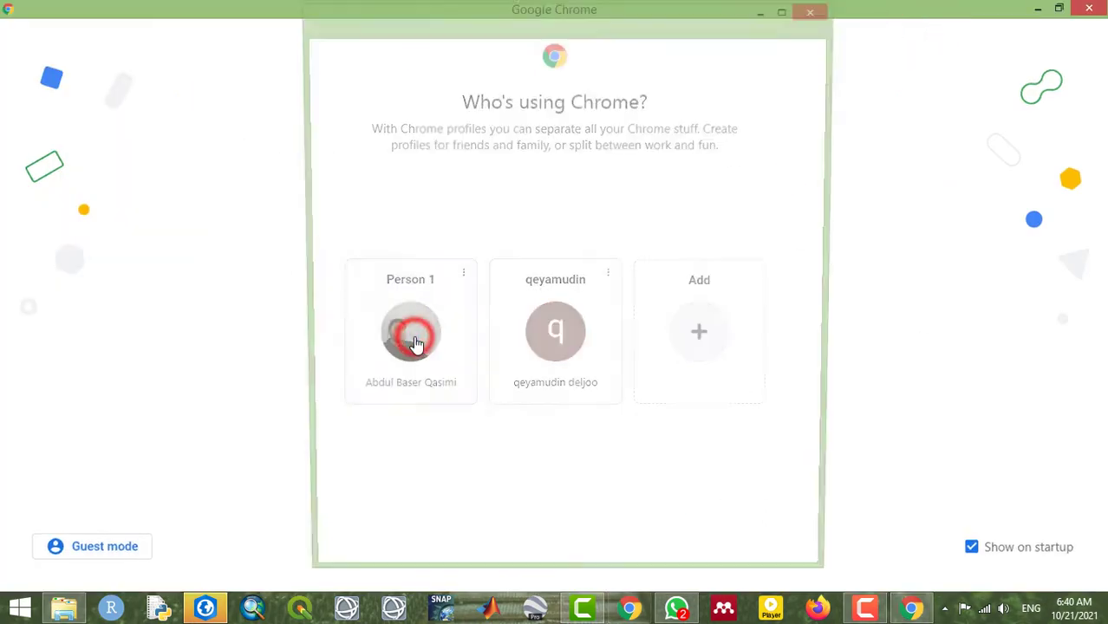
pyautogui.click(787, 10)
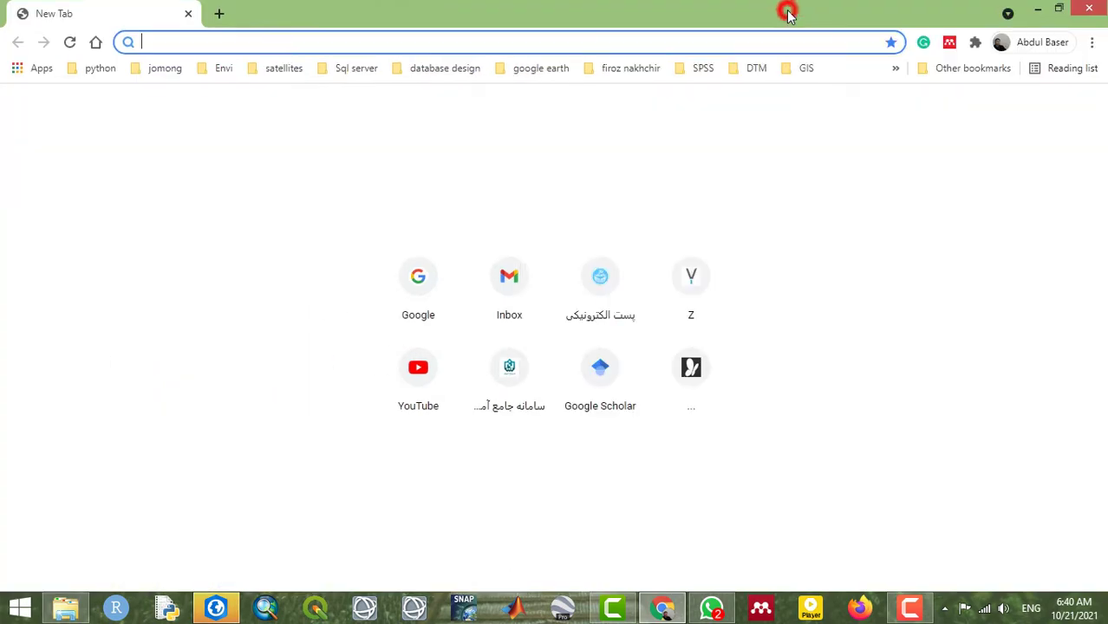
pyautogui.click(412, 292)
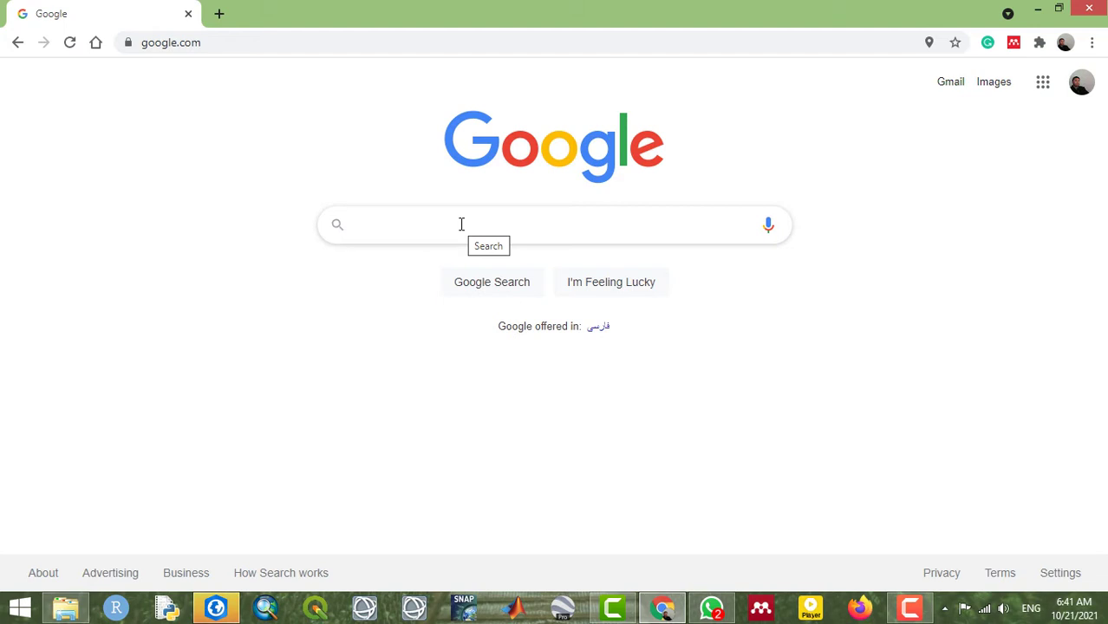
# - Search Google for "igrac"
pyautogui.click(461, 225)
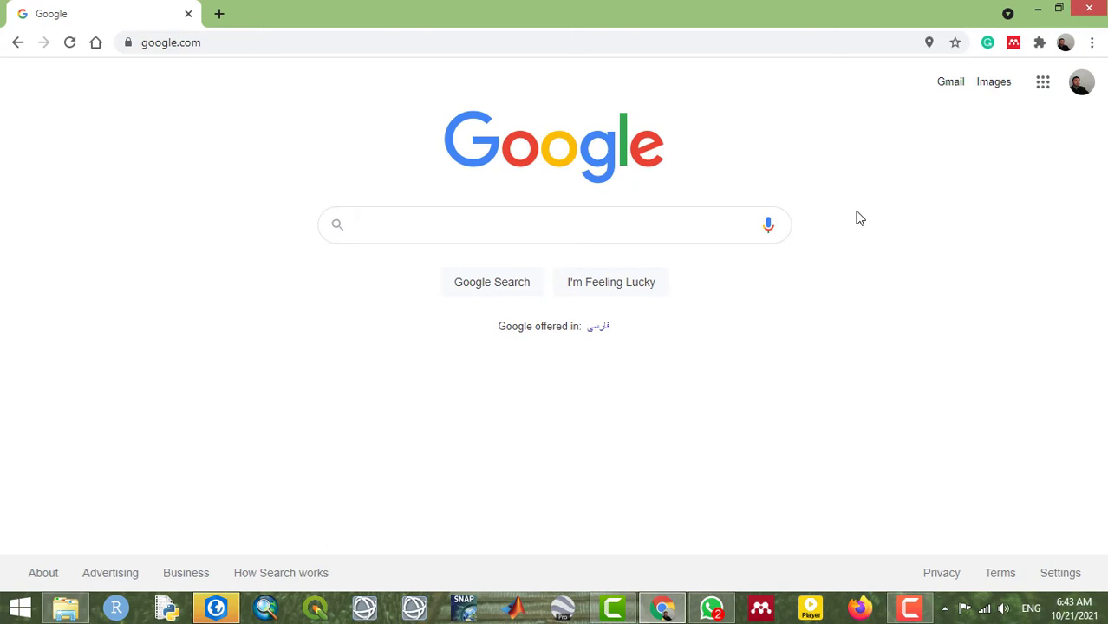
pyautogui.write('ig')
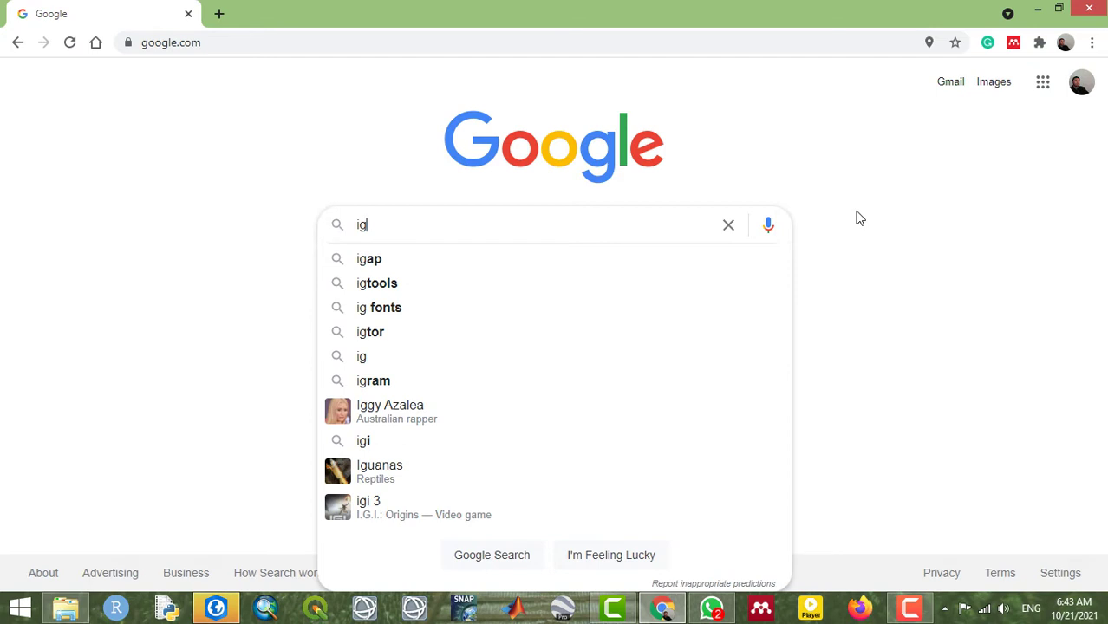
pyautogui.write('rac')
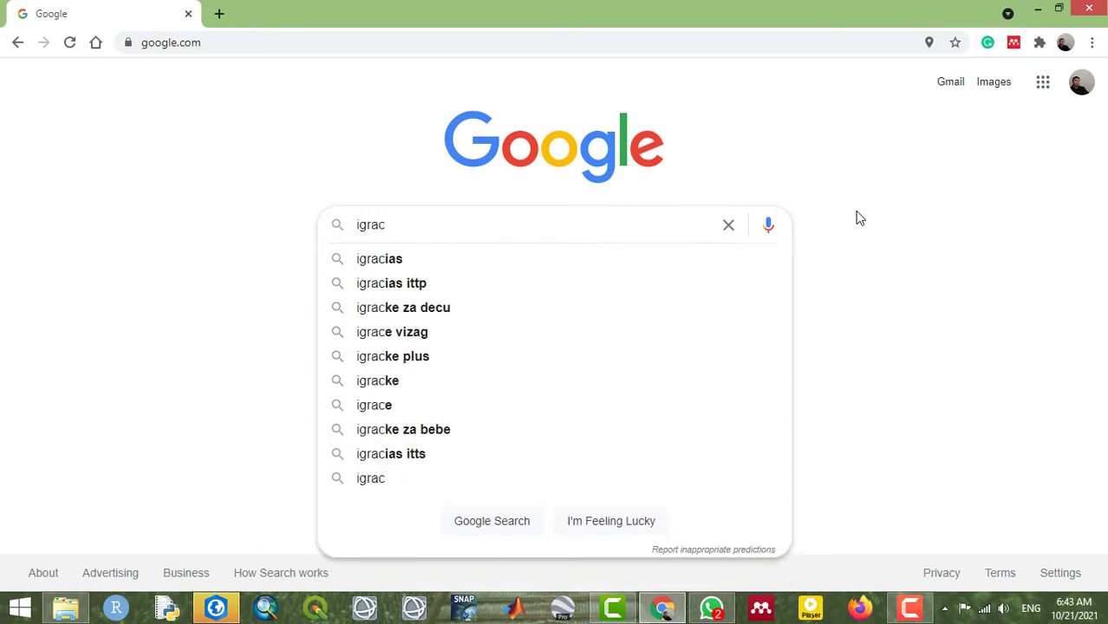
pyautogui.press('Return')
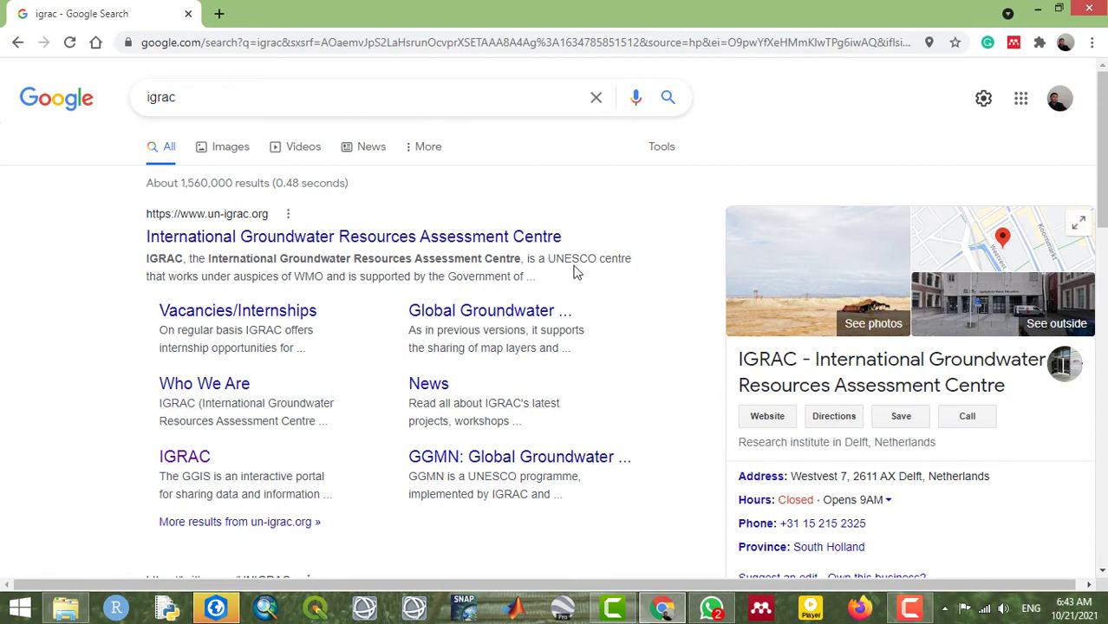
# - Open the IGRAC sitelink for the GGIS portal from the search results in a new tab and switch to it
pyautogui.scroll(-2, 574, 273)
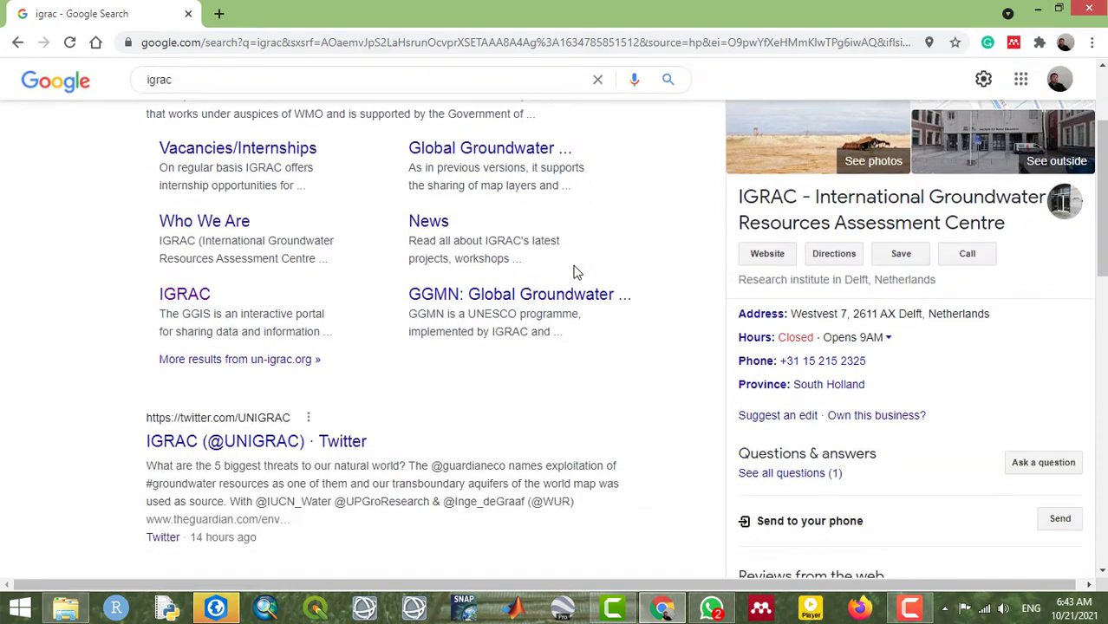
pyautogui.scroll(1, 588, 232)
pyautogui.scroll(-3, 588, 230)
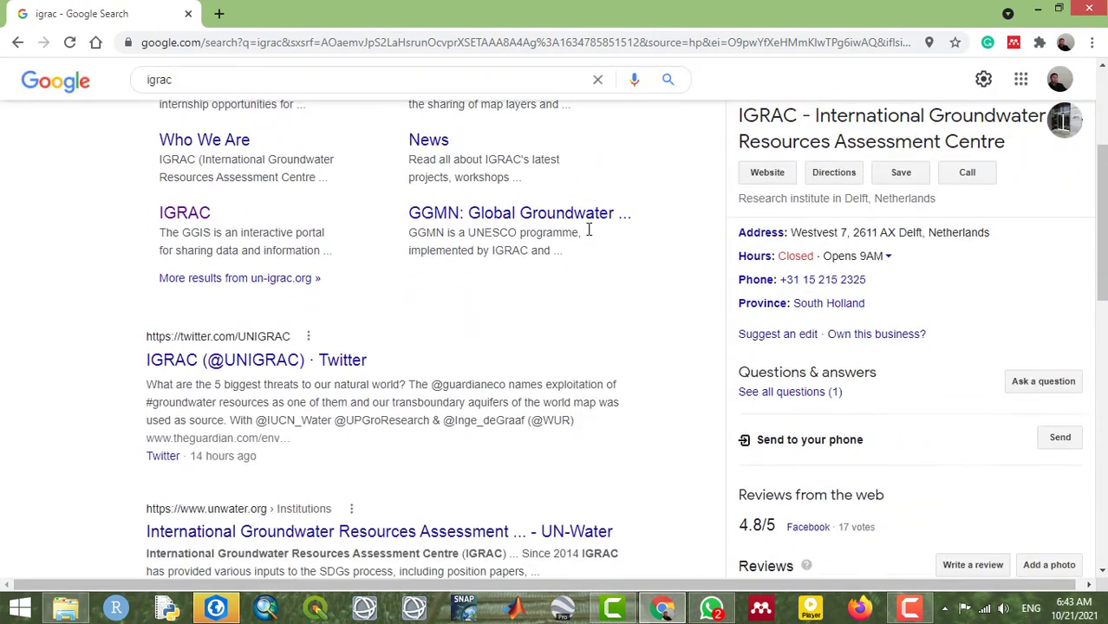
pyautogui.rightClick(184, 217)
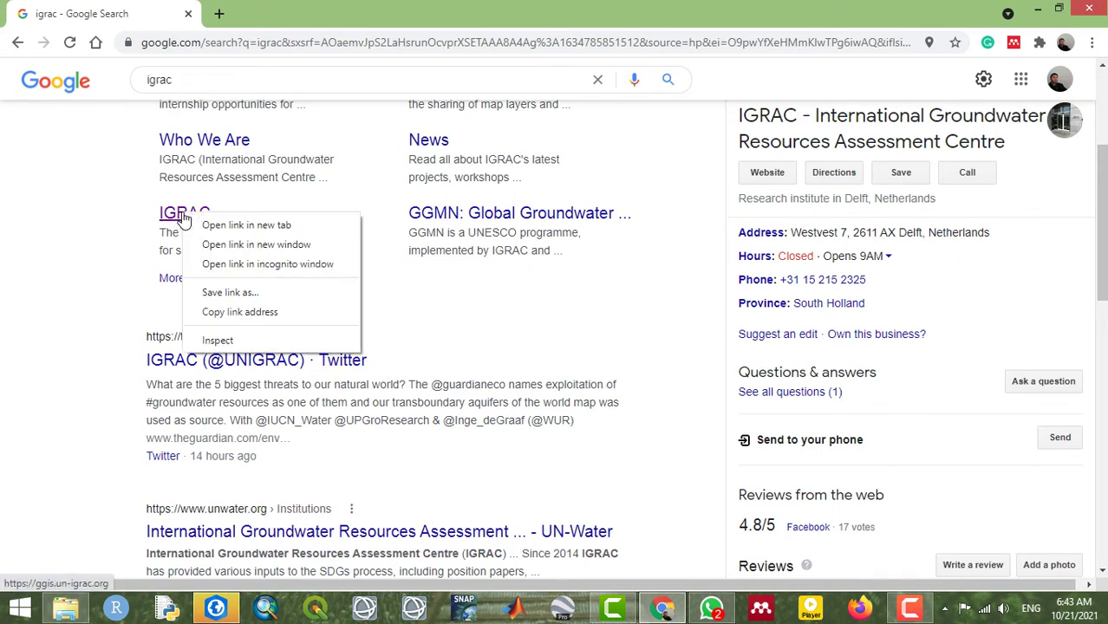
pyautogui.click(215, 225)
pyautogui.click(284, 12)
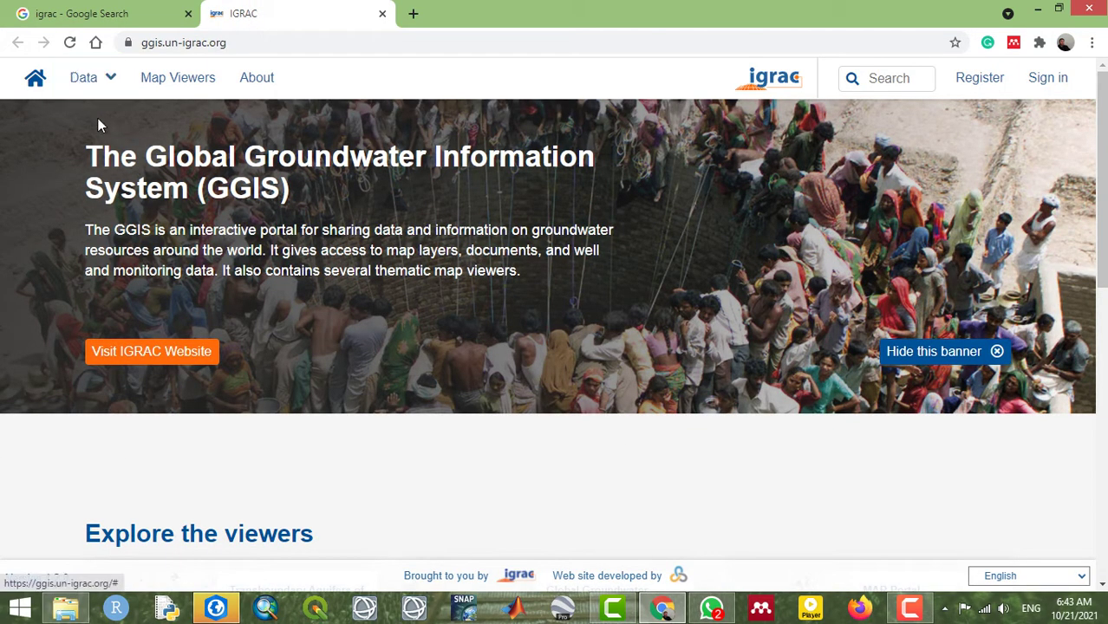
# - Open the portal's Map Layers catalogue and filter it by the Remote Layer and Vector Layer types
pyautogui.click(109, 80)
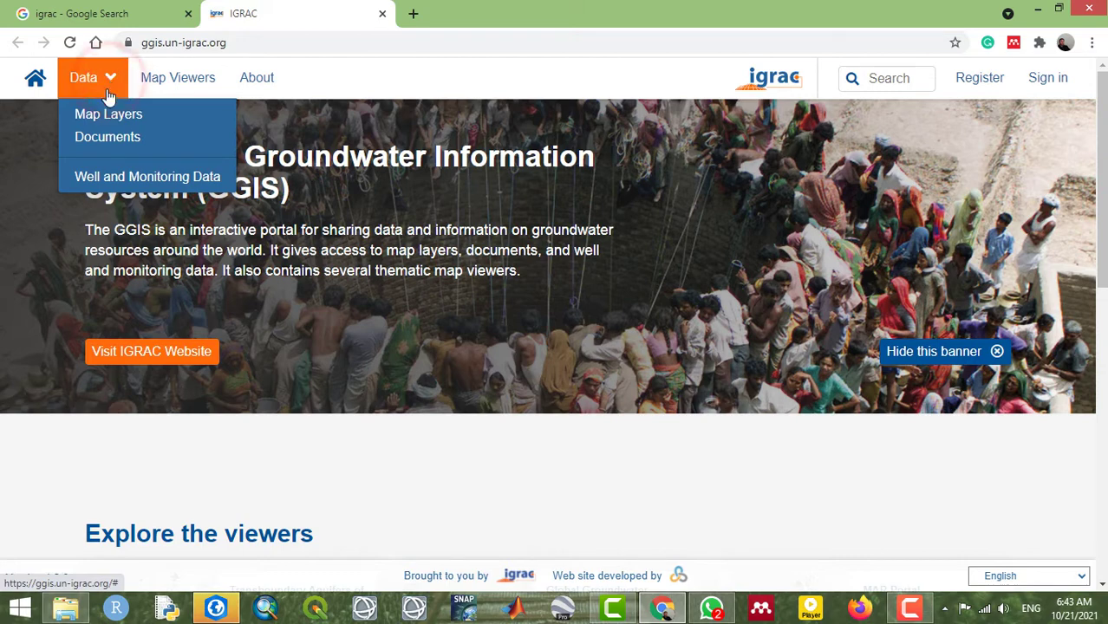
pyautogui.click(109, 121)
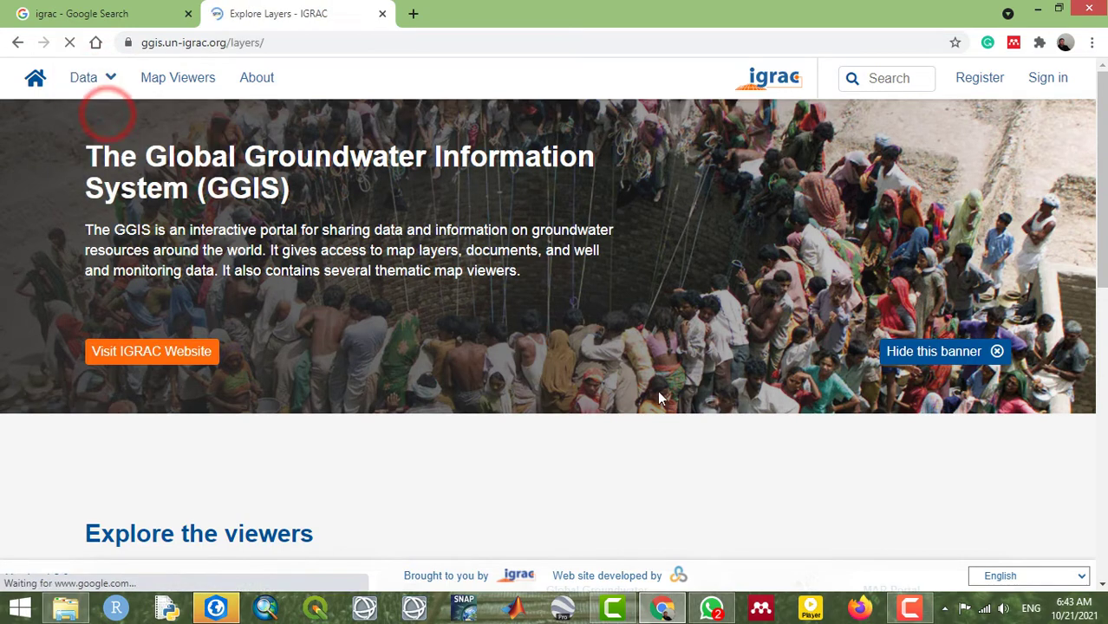
pyautogui.scroll(-4, 584, 360)
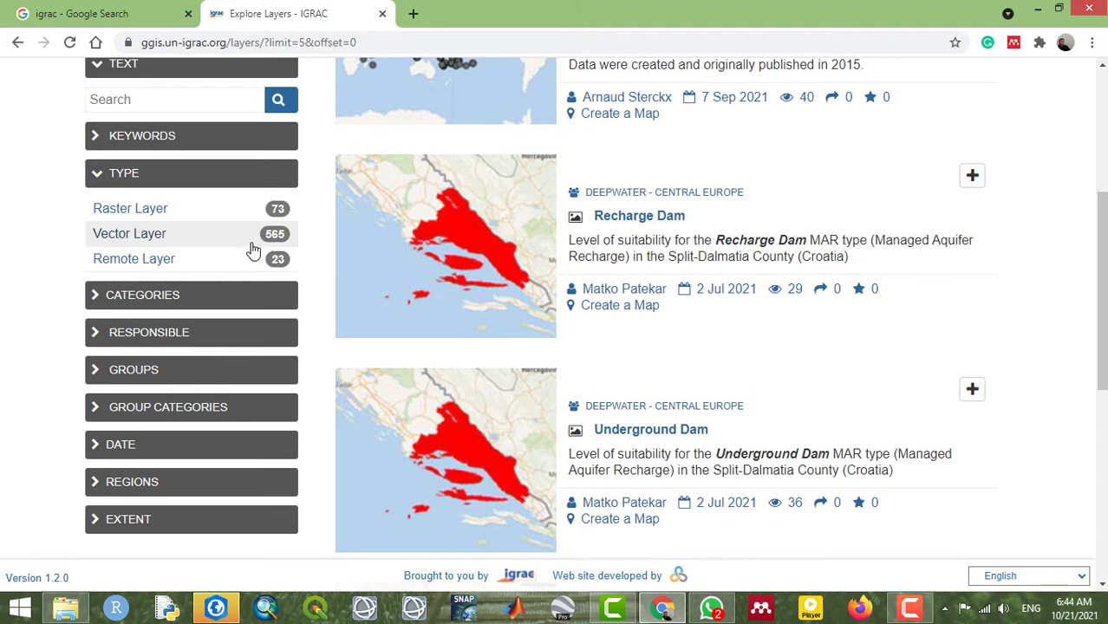
pyautogui.click(236, 264)
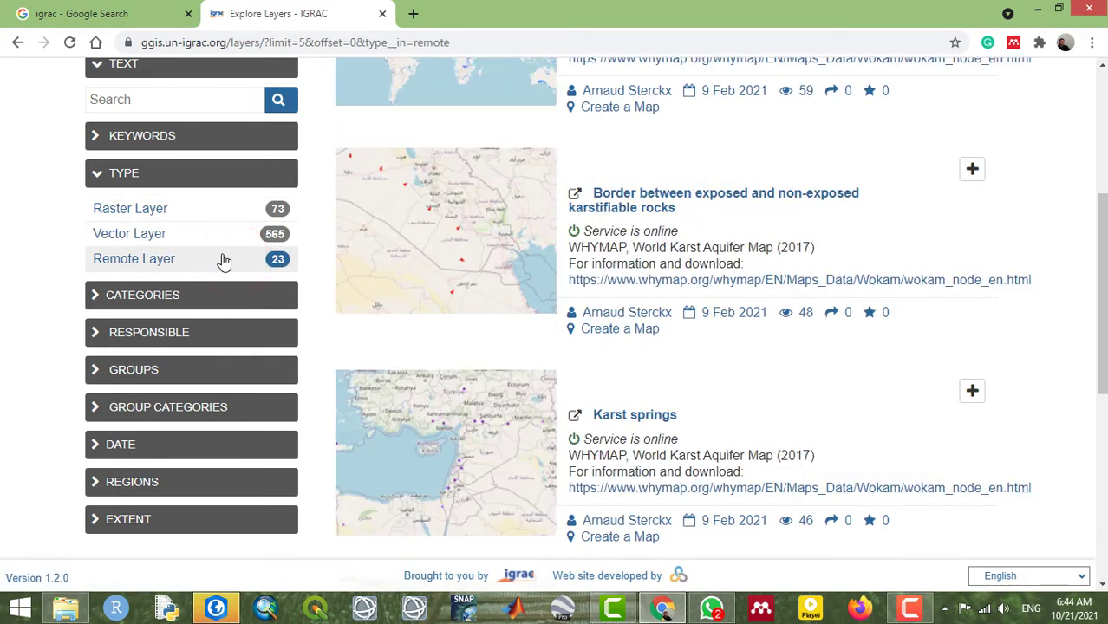
pyautogui.click(188, 247)
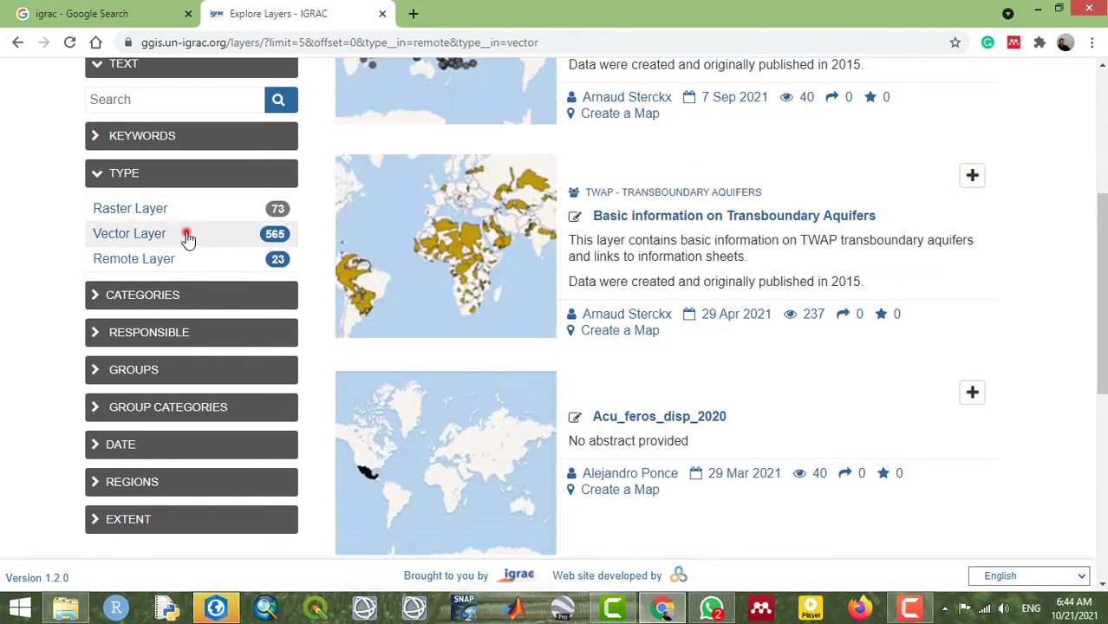
pyautogui.click(185, 234)
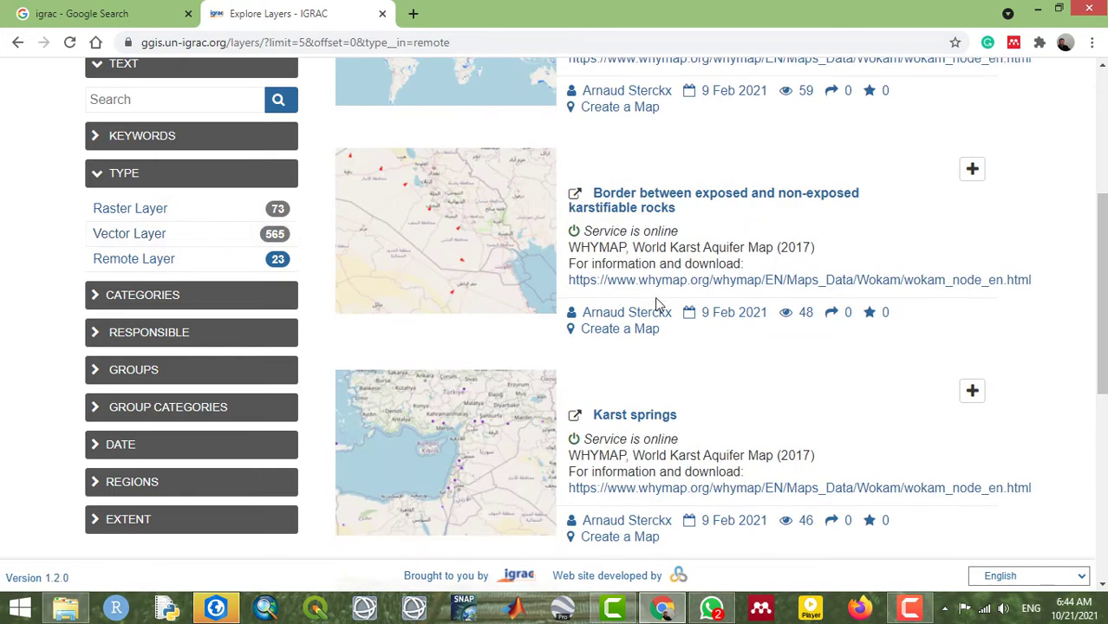
pyautogui.click(153, 236)
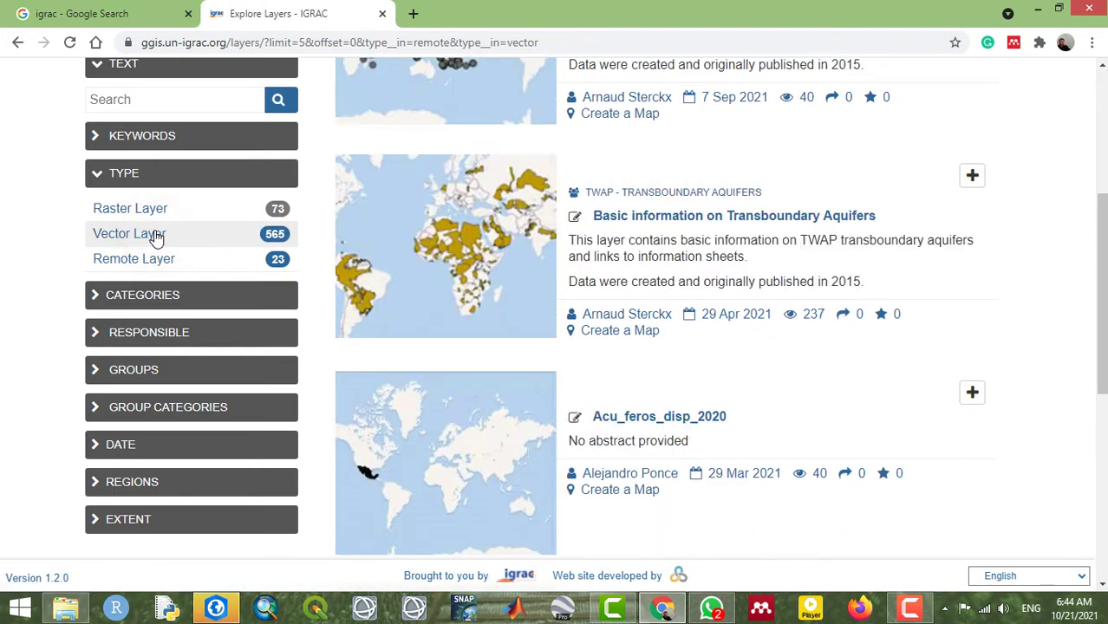
# - Look through the first page of the filtered layer list to see which groundwater layers it offers
pyautogui.scroll(5, 754, 312)
pyautogui.scroll(-1, 757, 312)
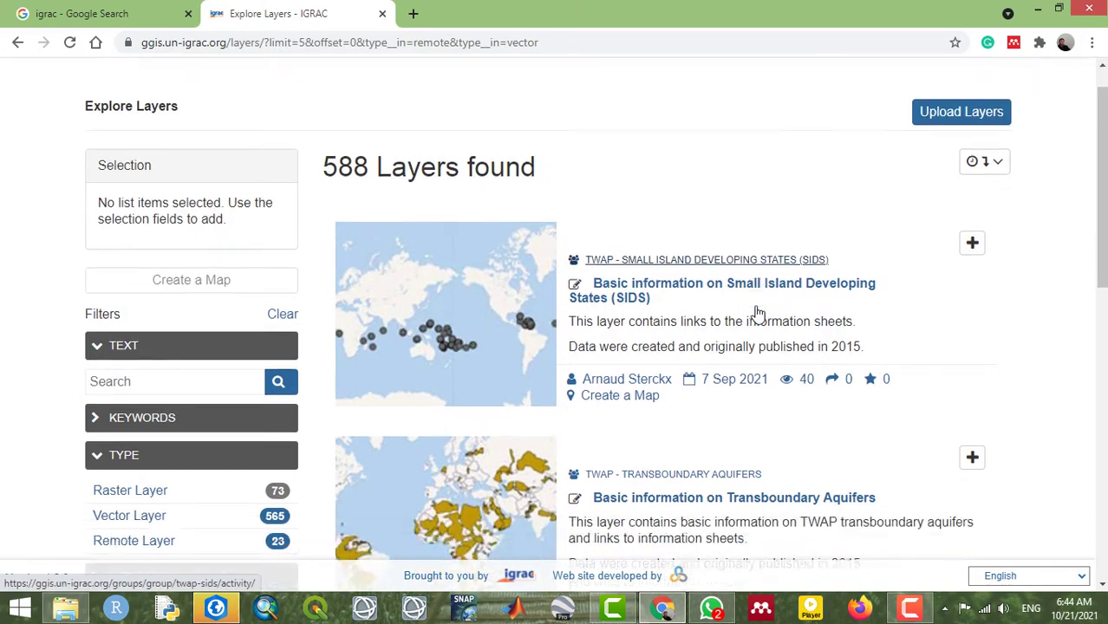
pyautogui.scroll(-2, 756, 312)
pyautogui.scroll(2, 757, 312)
pyautogui.scroll(-2, 756, 314)
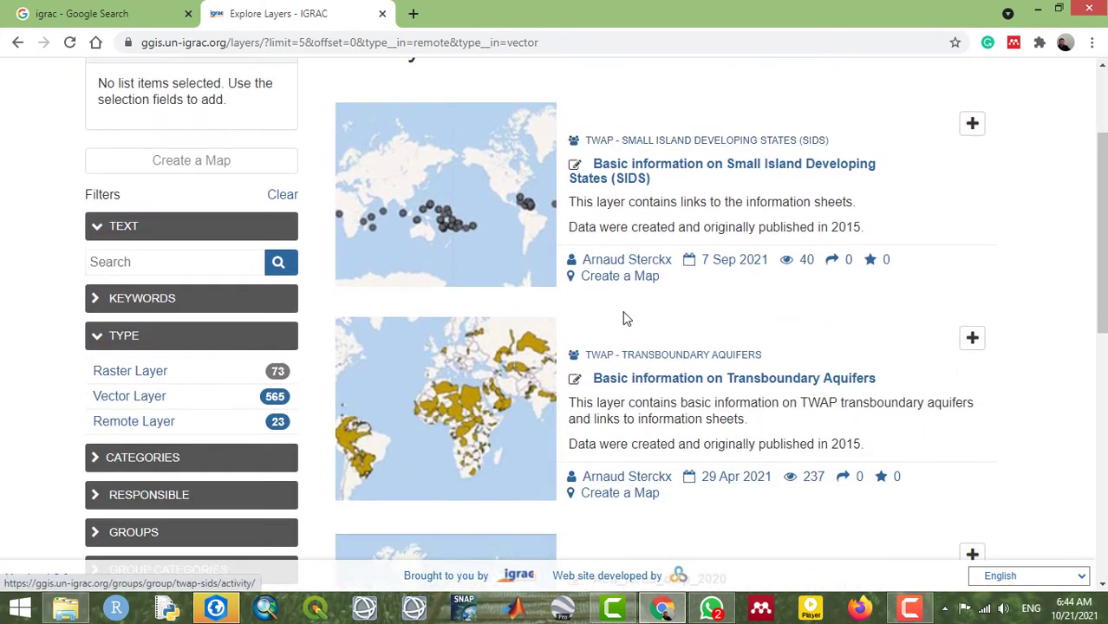
pyautogui.scroll(2, 531, 227)
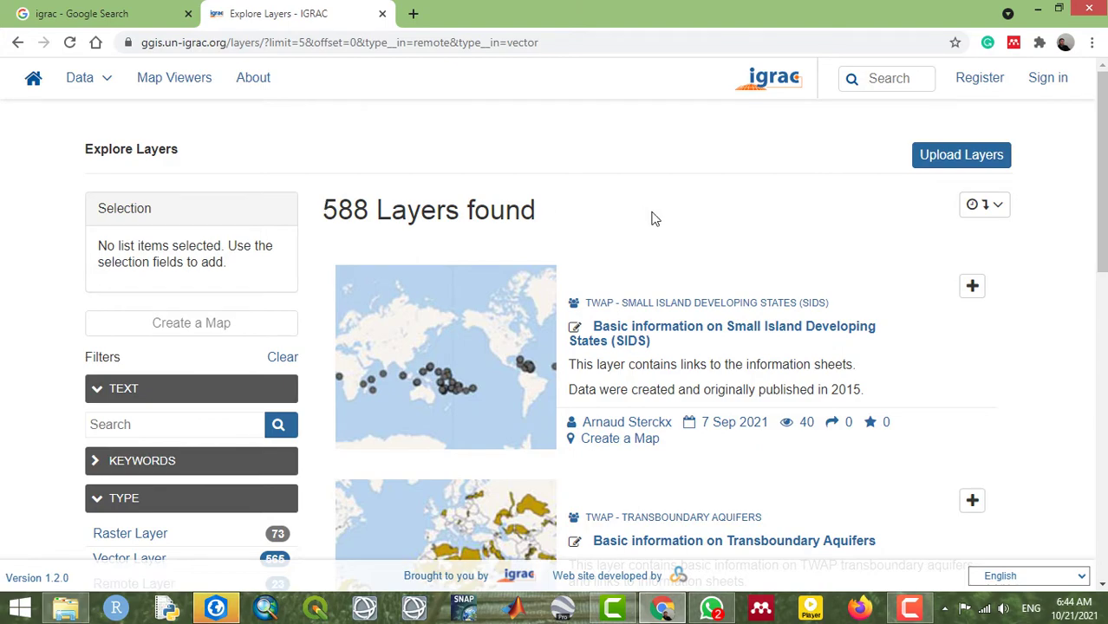
pyautogui.scroll(-15, 700, 229)
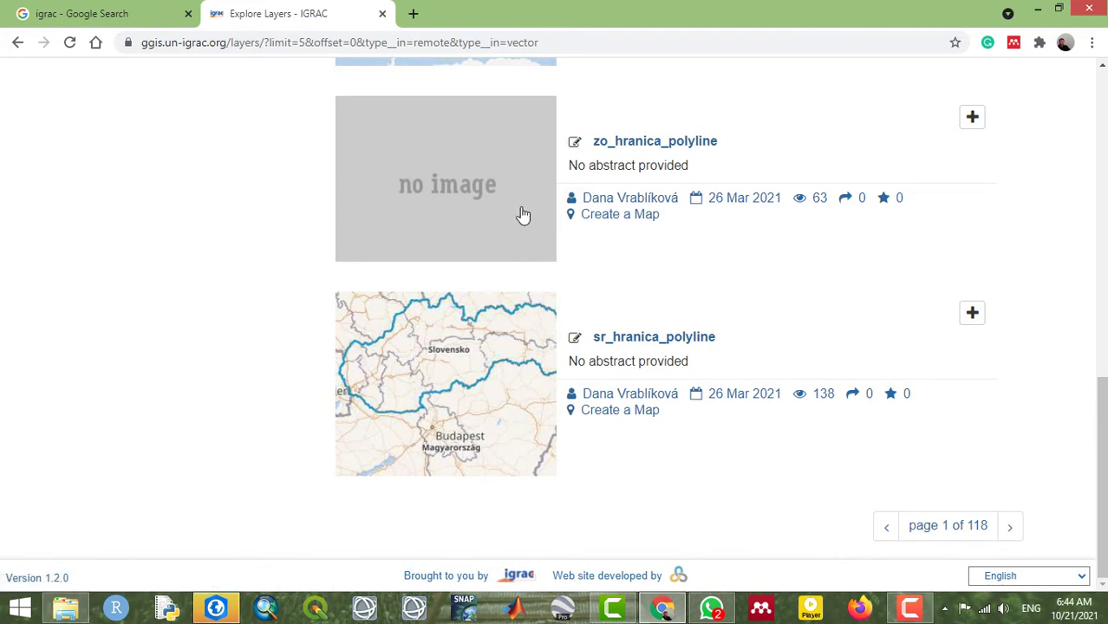
pyautogui.scroll(1, 451, 214)
pyautogui.scroll(15, 452, 213)
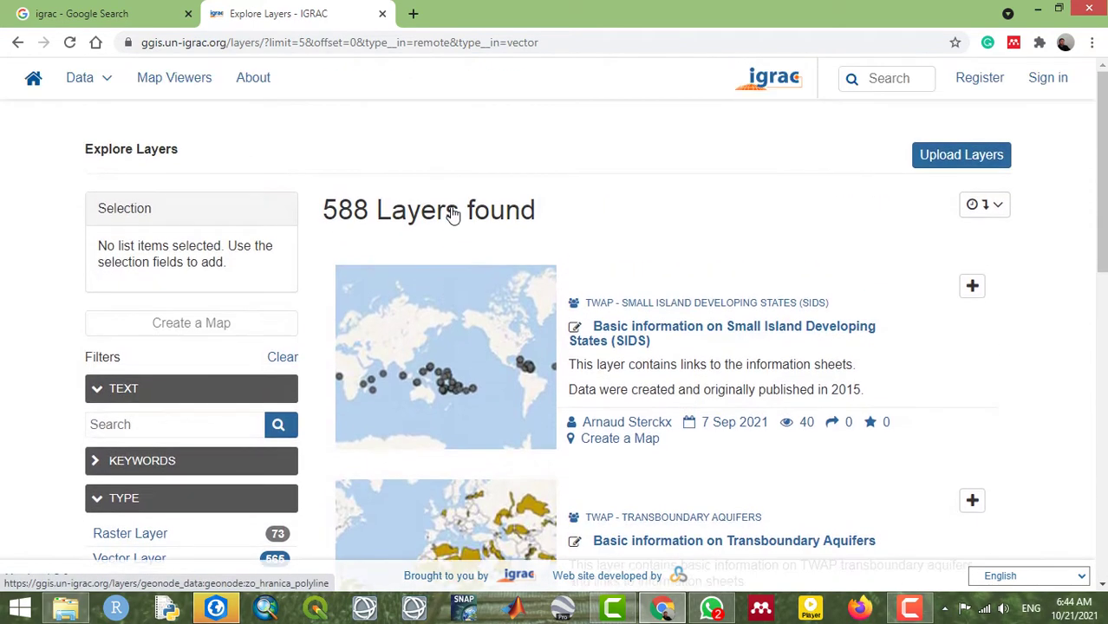
# - Search the whole portal for "aqui" and choose the suggestion "2020 - Transboundary Aquifers of the World"
pyautogui.click(900, 80)
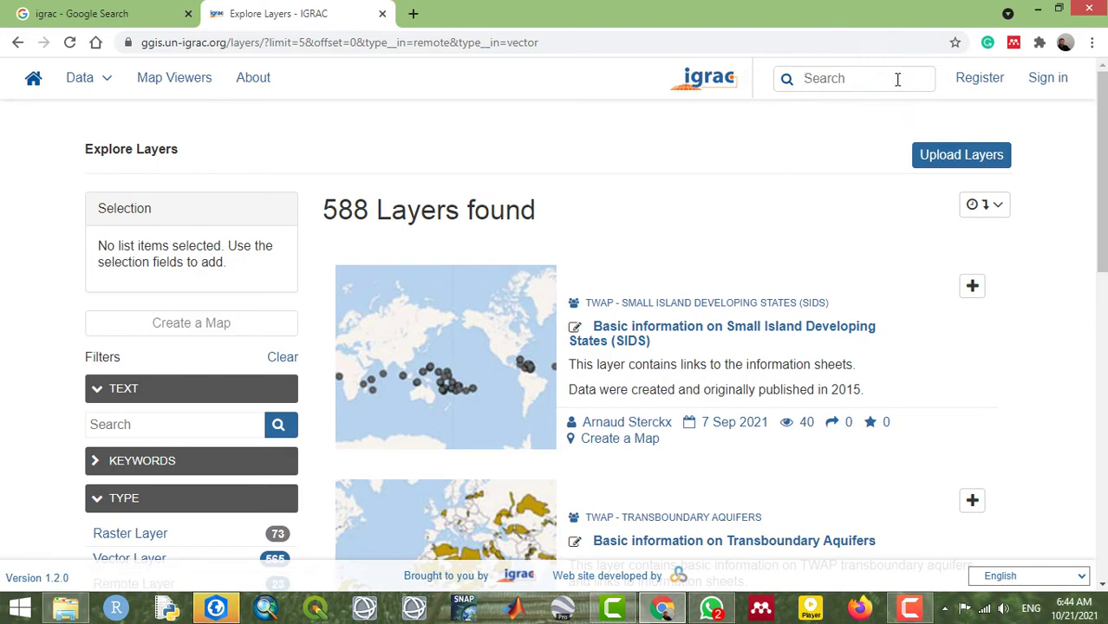
pyautogui.write('a')
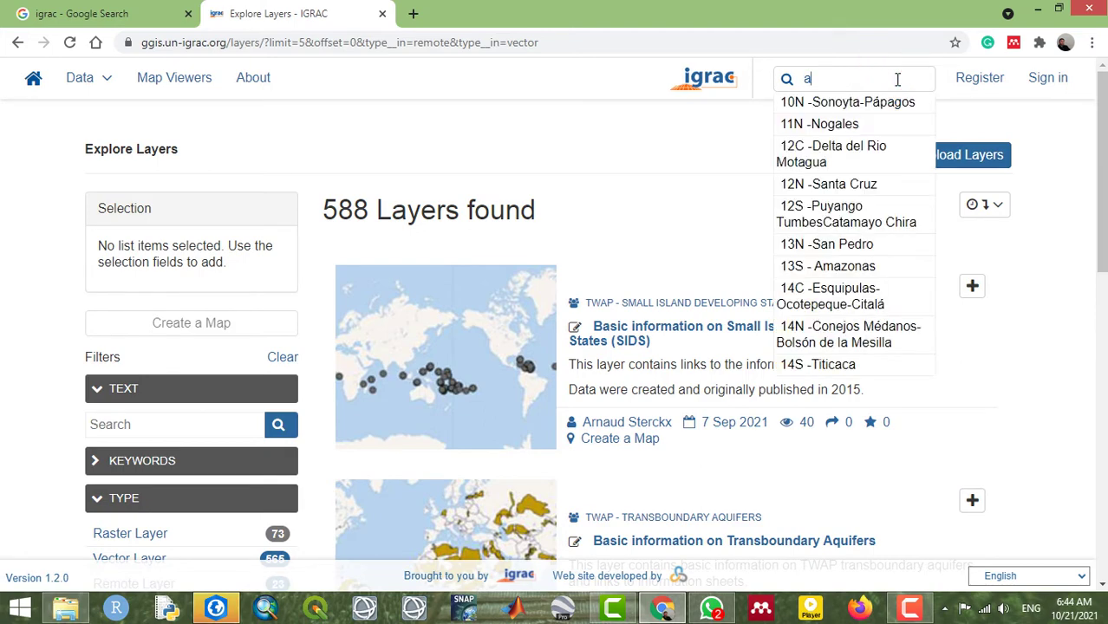
pyautogui.write('ui')
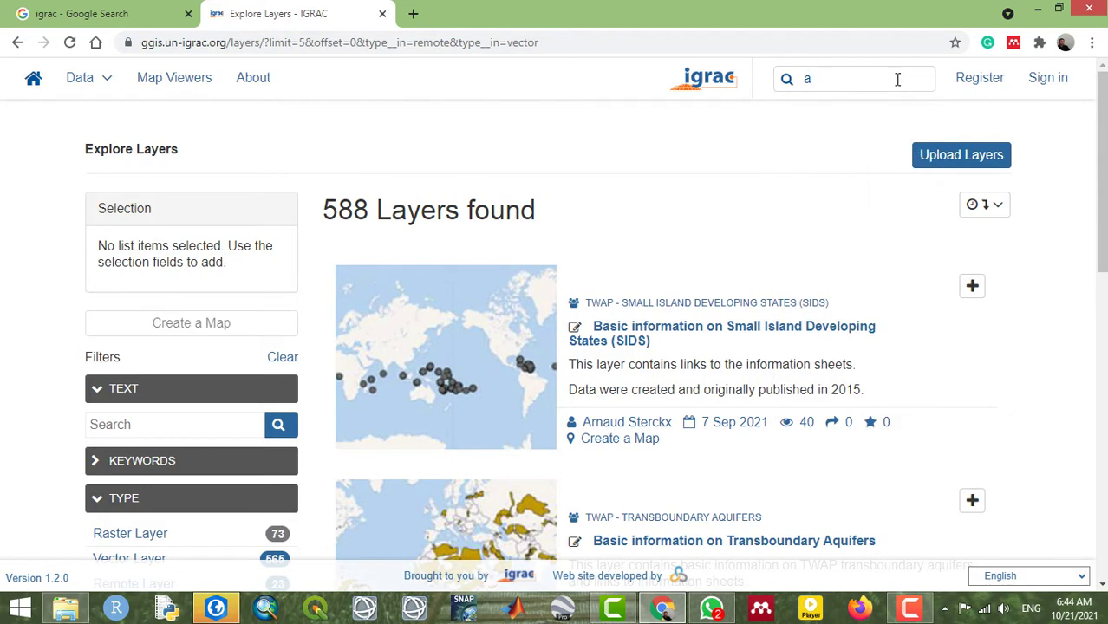
pyautogui.write('qui')
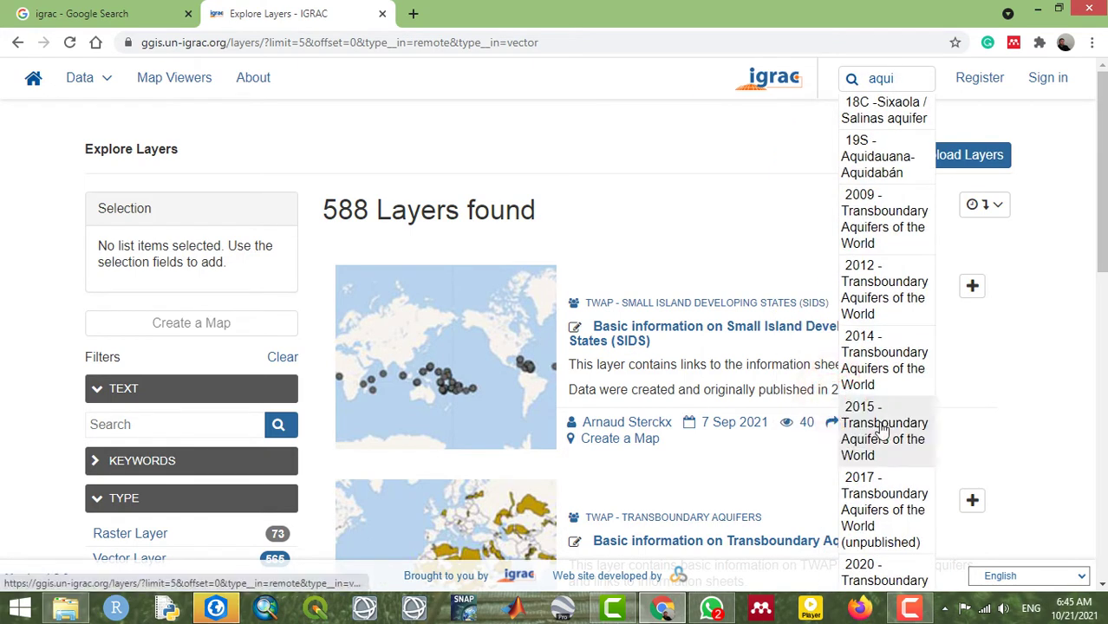
pyautogui.scroll(-2, 880, 420)
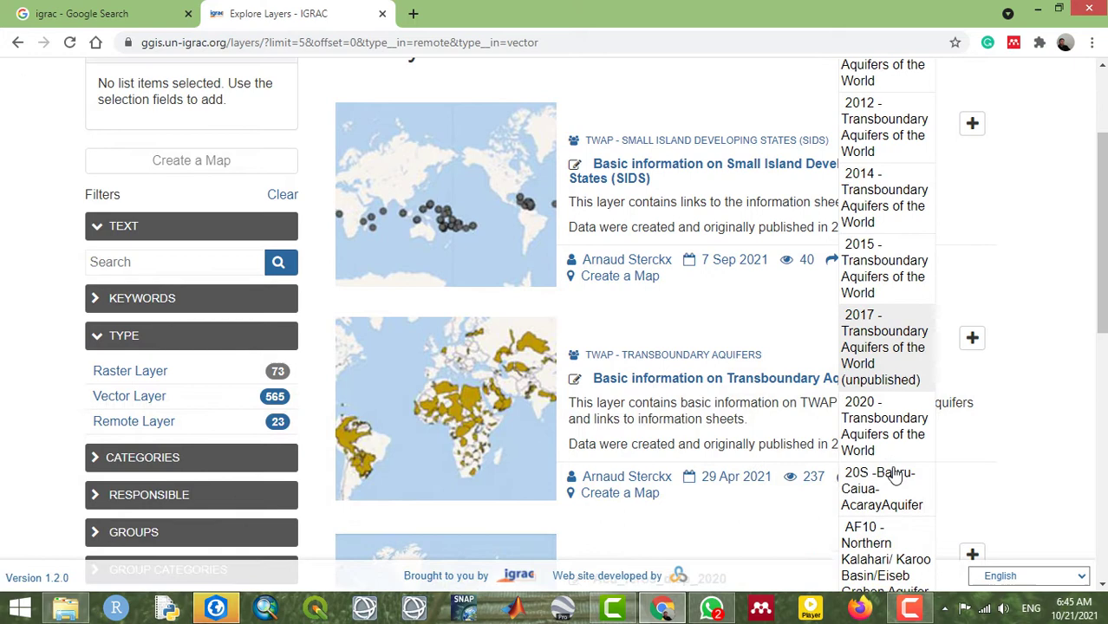
pyautogui.click(878, 409)
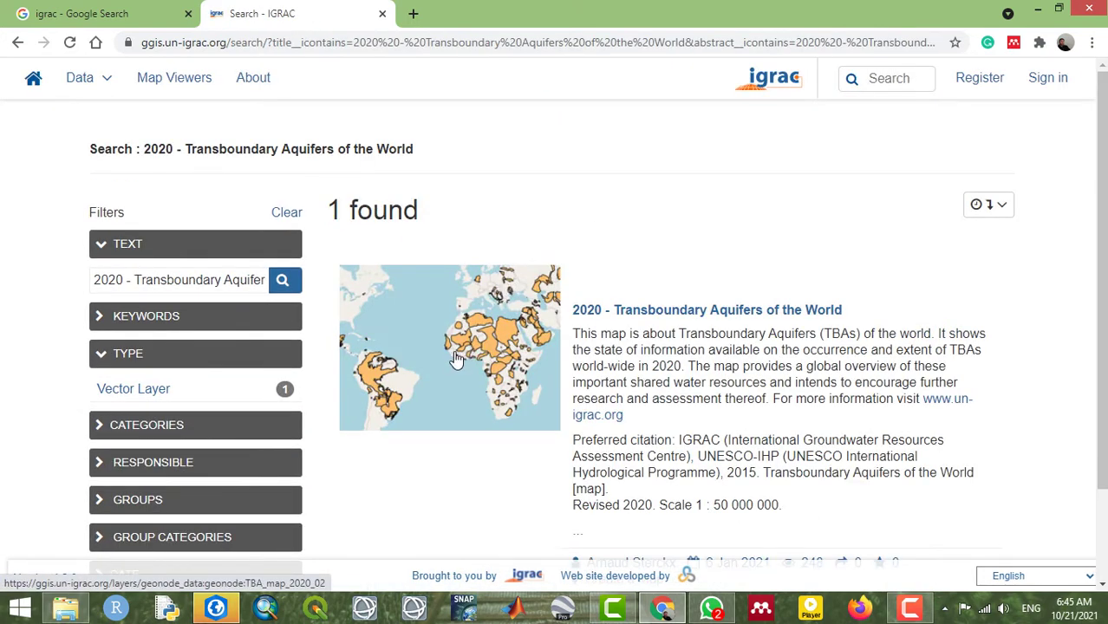
# - Open the layer page of the "2020 - Transboundary Aquifers of the World" result in a new tab
pyautogui.scroll(-1, 537, 342)
pyautogui.scroll(1, 534, 338)
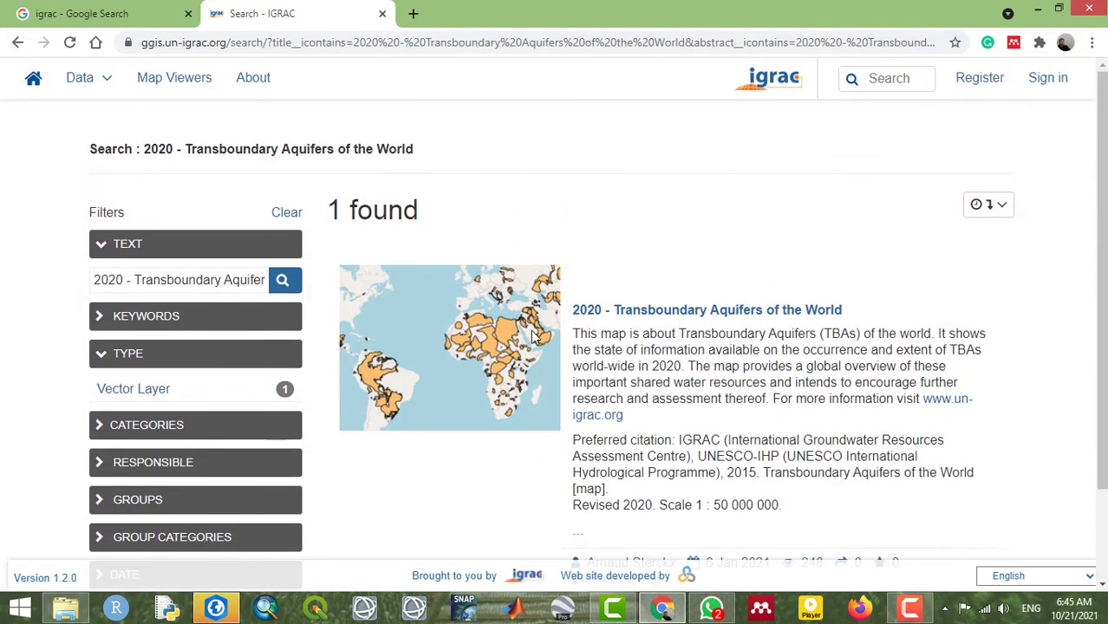
pyautogui.scroll(-1, 532, 338)
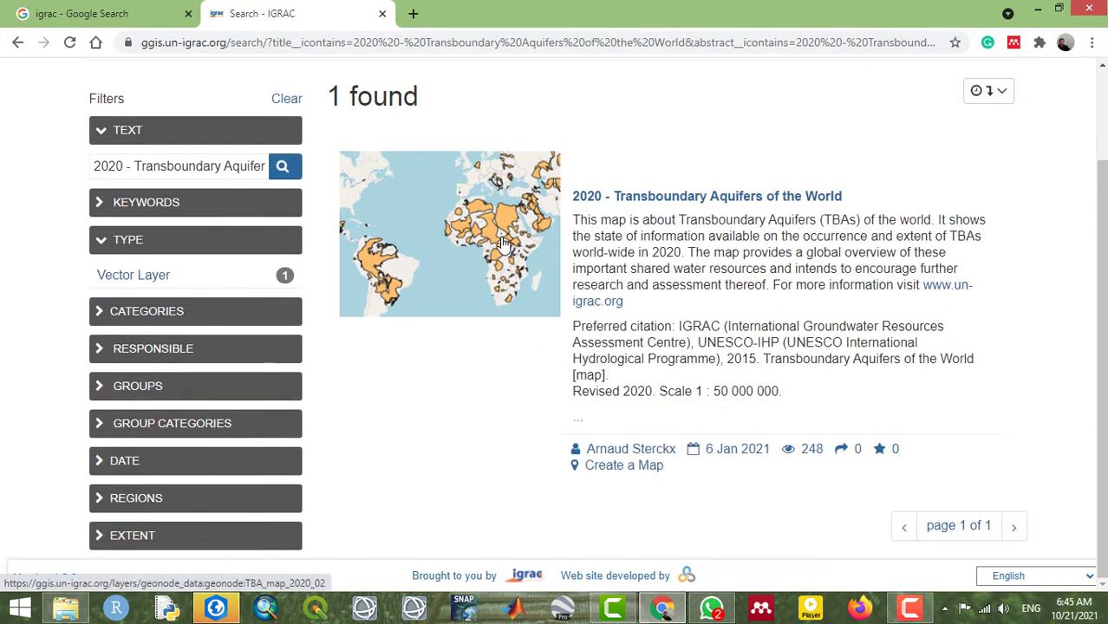
pyautogui.rightClick(503, 242)
pyautogui.click(528, 244)
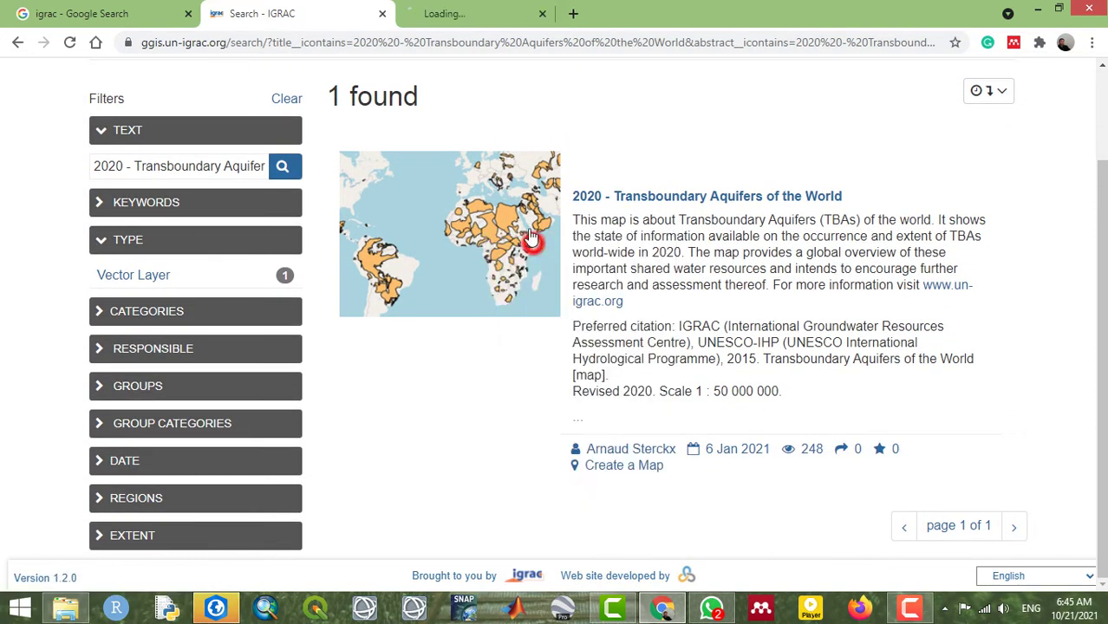
# - Switch to the newly opened Transboundary Aquifers layer page and examine its map preview around the Middle East and South Asia
pyautogui.click(486, 14)
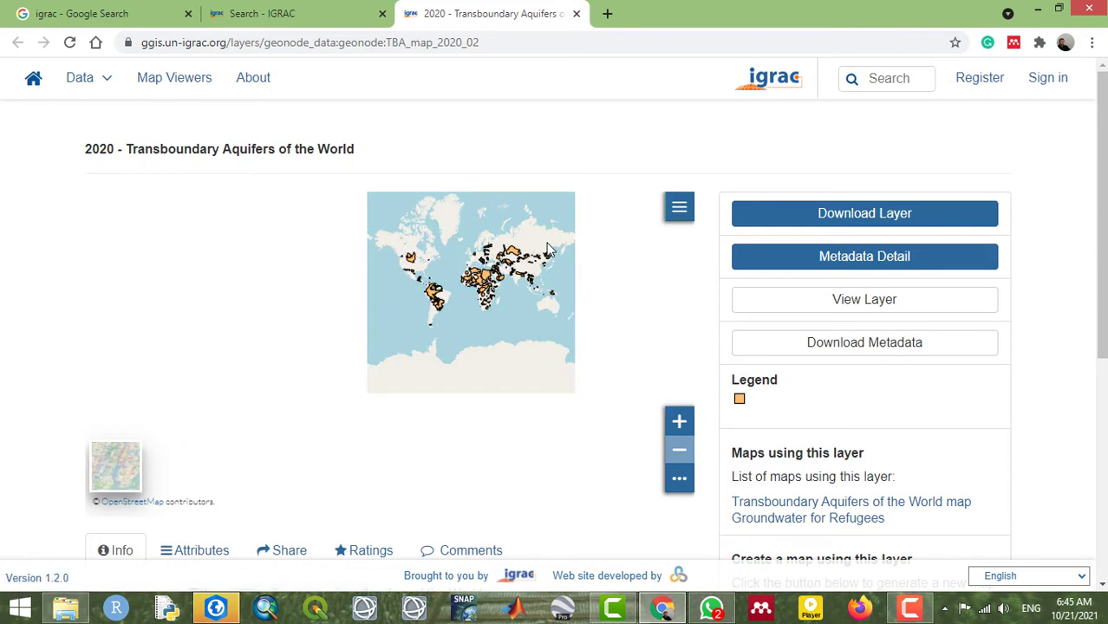
pyautogui.scroll(1, 548, 250)
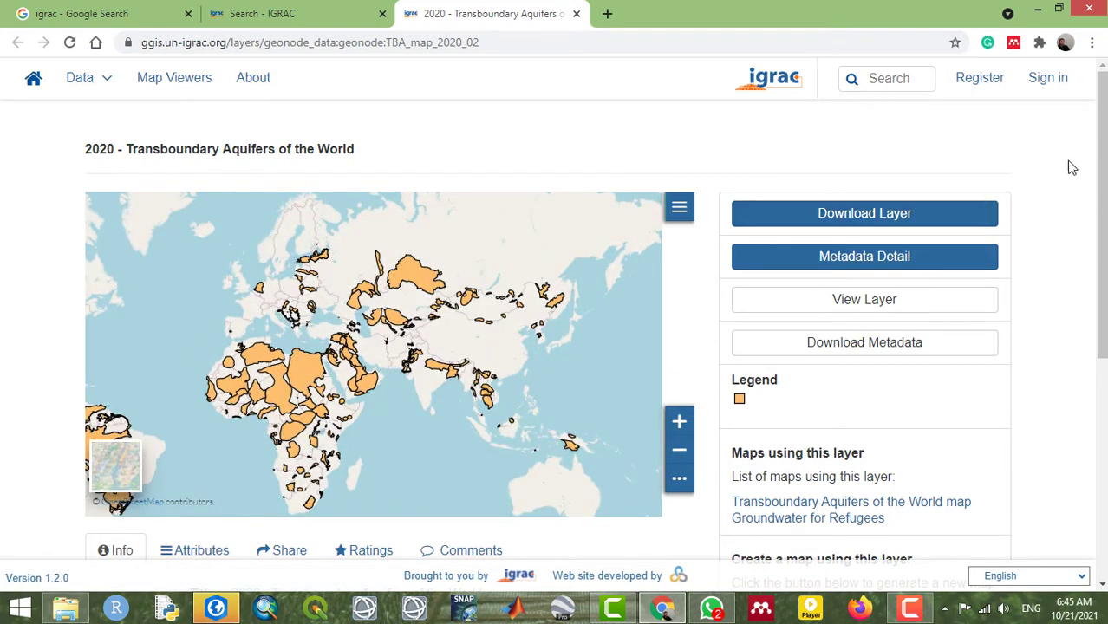
pyautogui.scroll(-2, 1103, 115)
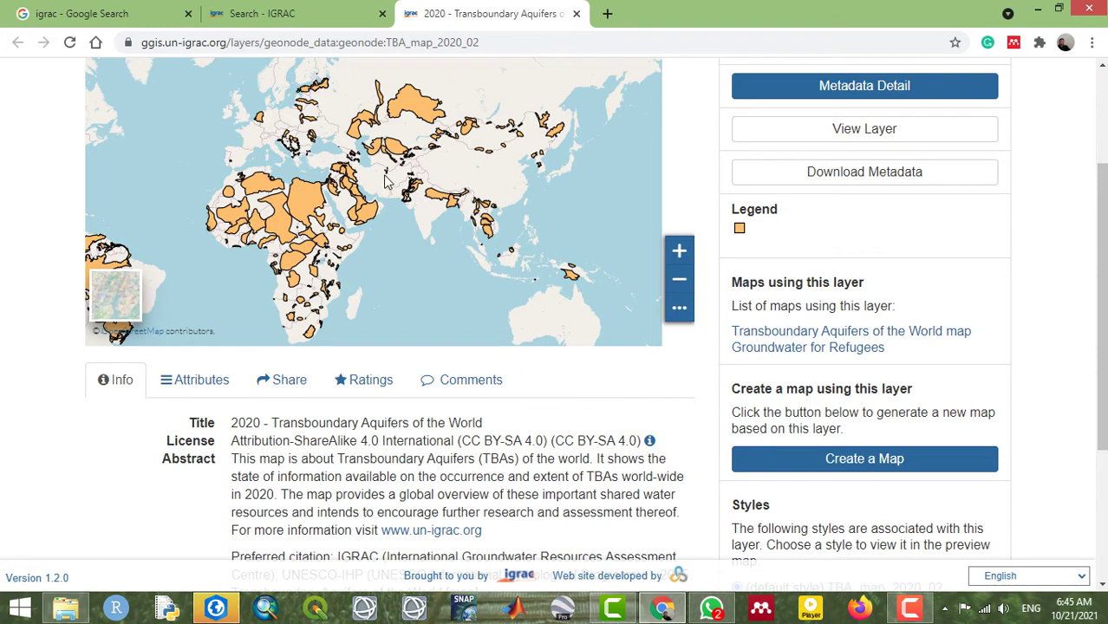
pyautogui.click(678, 251)
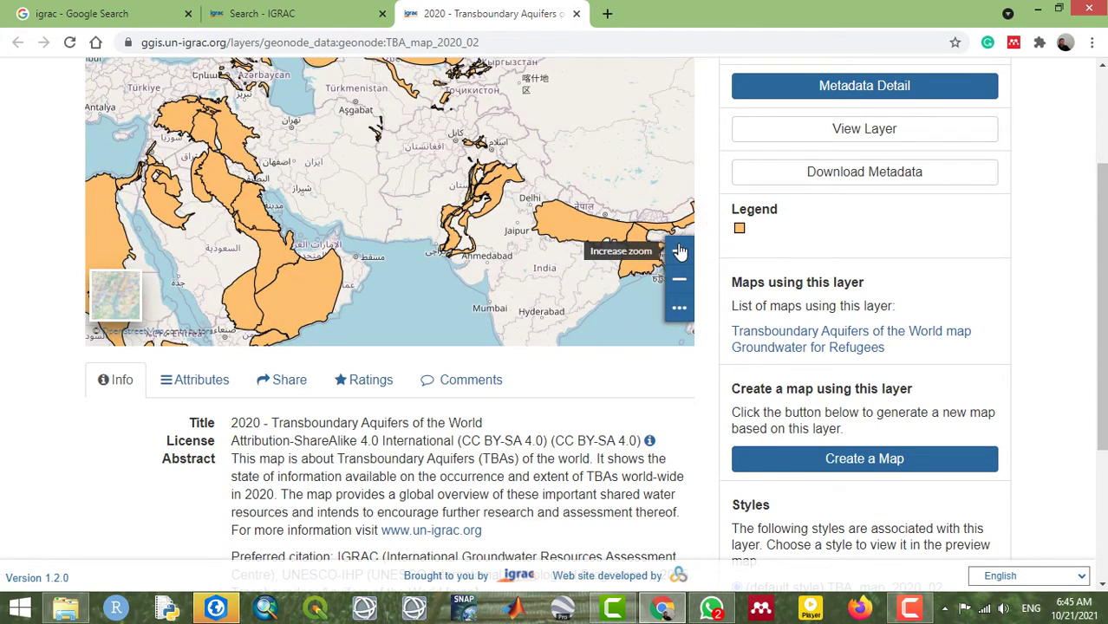
pyautogui.click(678, 279)
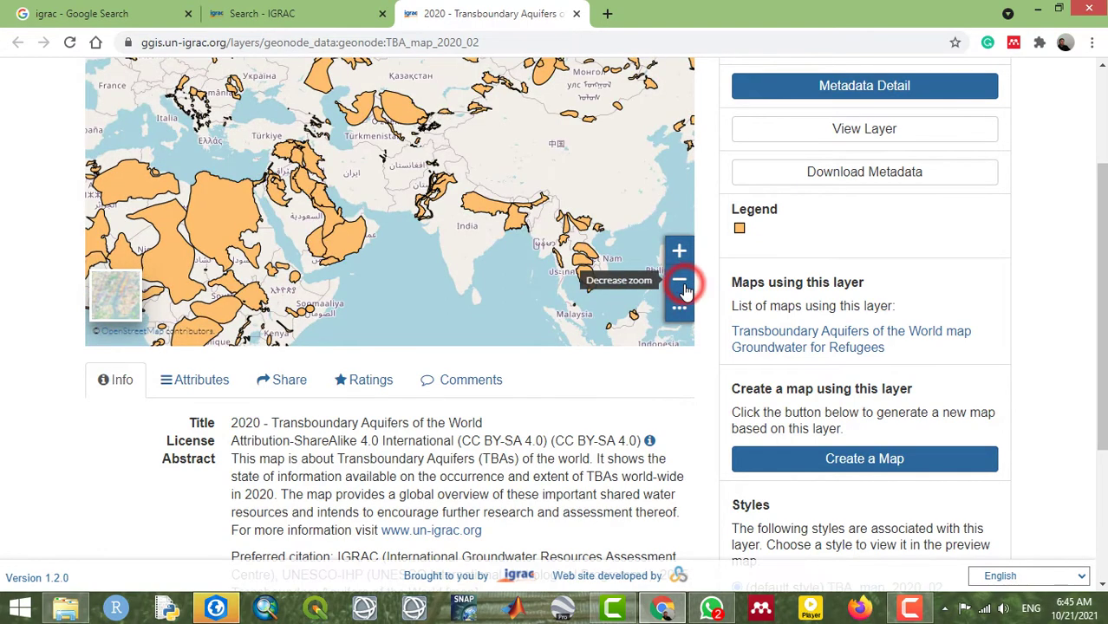
pyautogui.scroll(3, 438, 217)
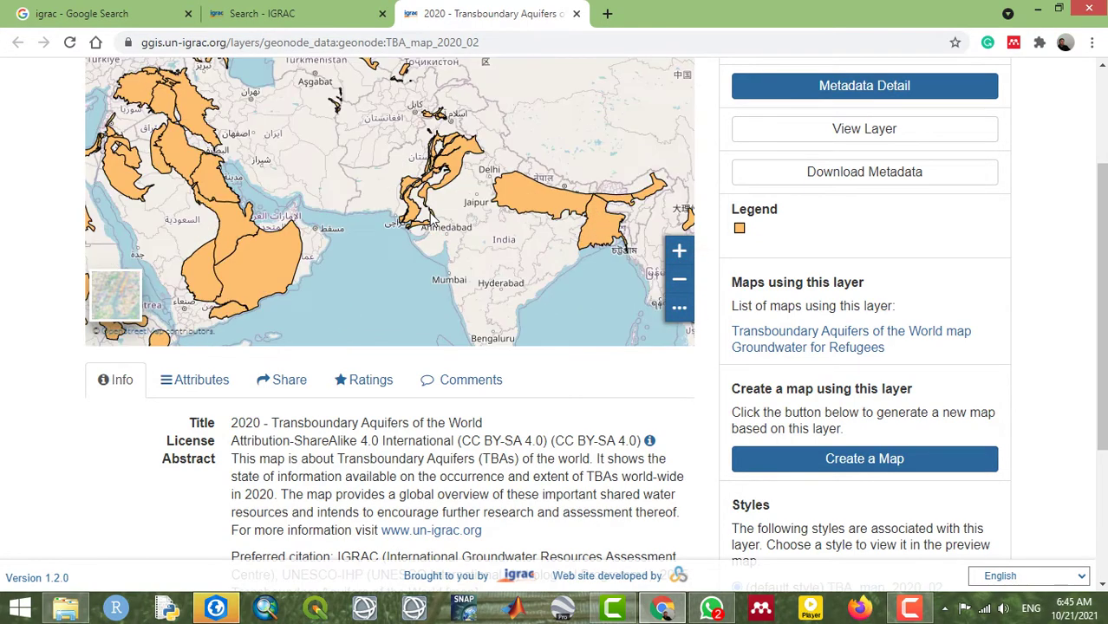
pyautogui.moveTo(1100, 277); pyautogui.dragTo(1100, 192)
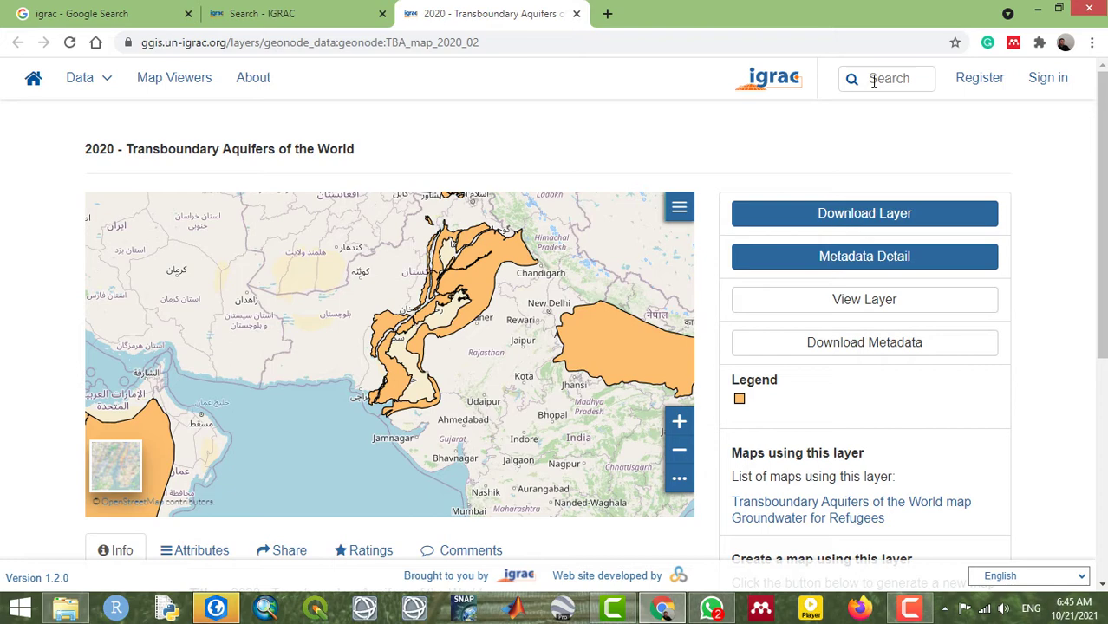
# - Search the whole portal for "Africa" and look through the suggested layers
pyautogui.click(874, 80)
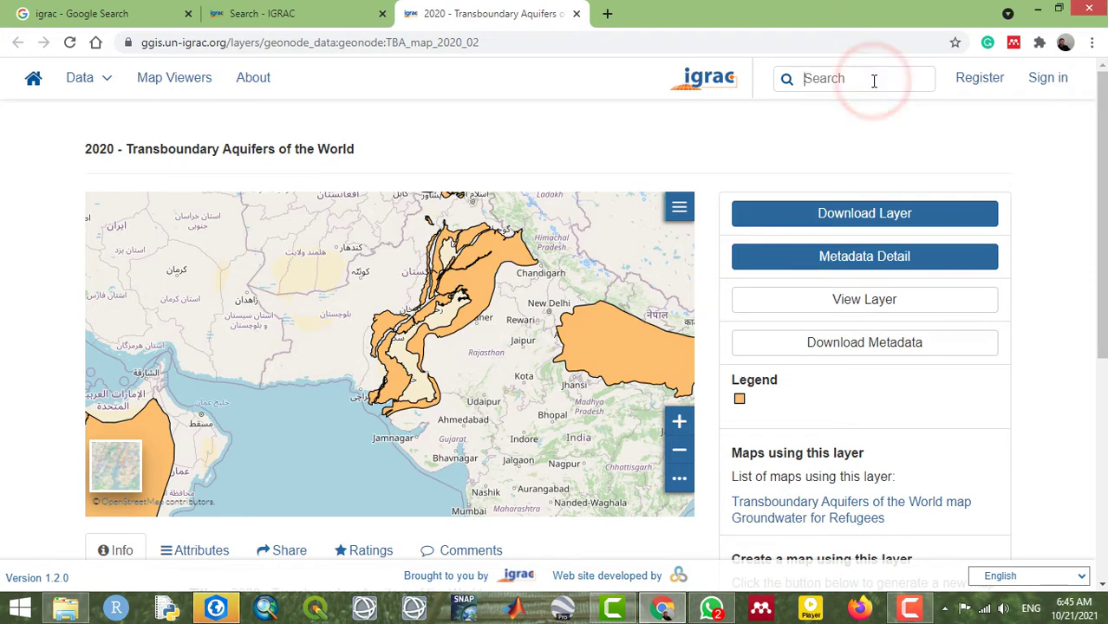
pyautogui.write('A')
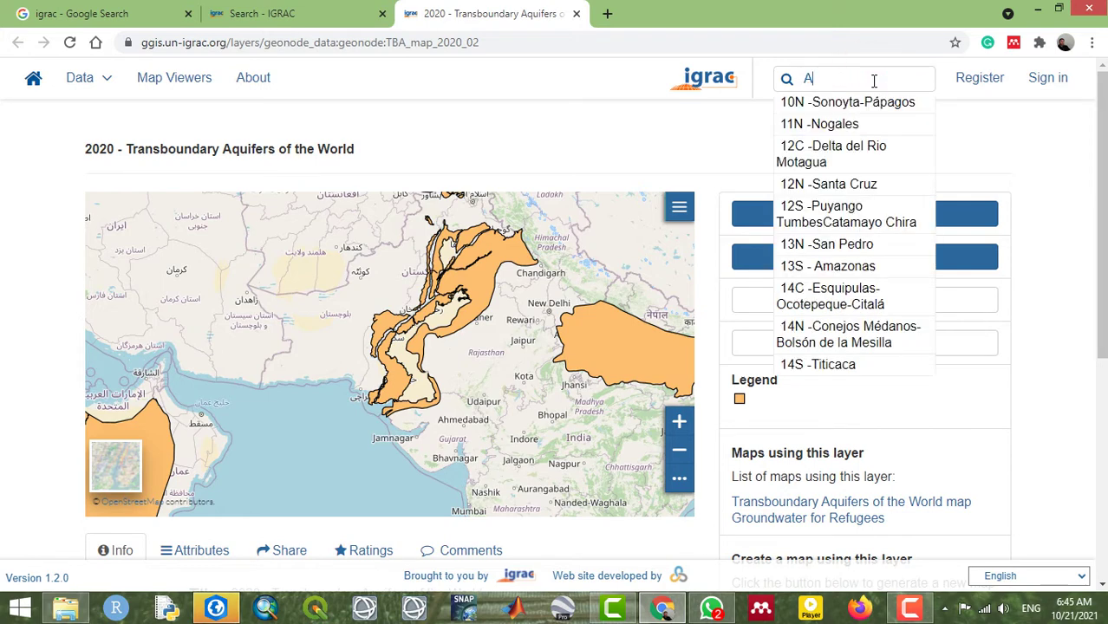
pyautogui.write('frica')
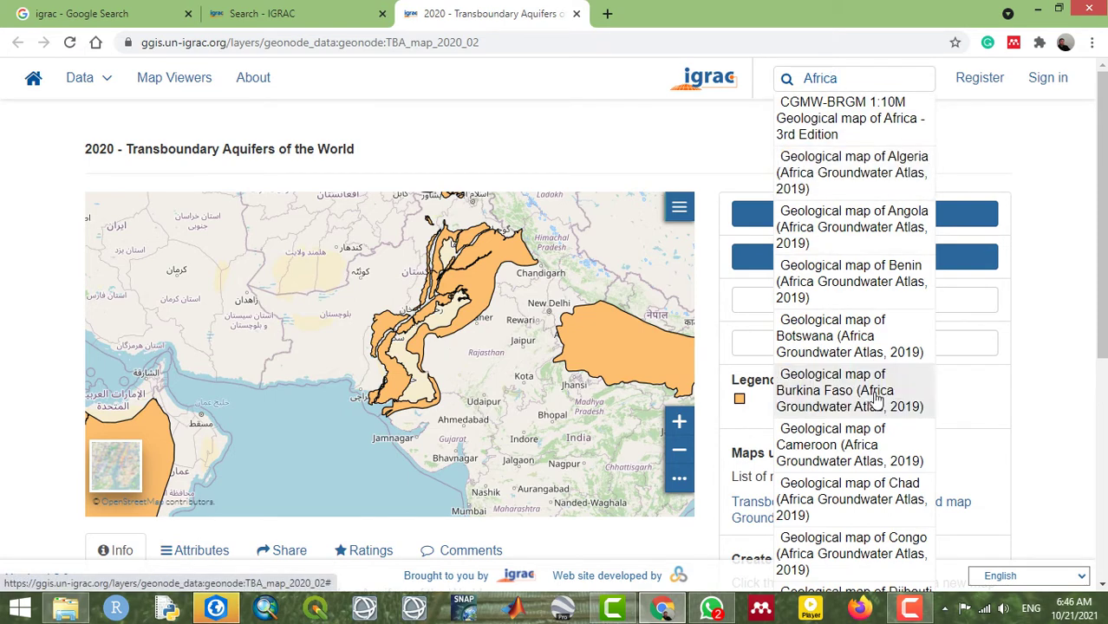
pyautogui.scroll(-4, 833, 390)
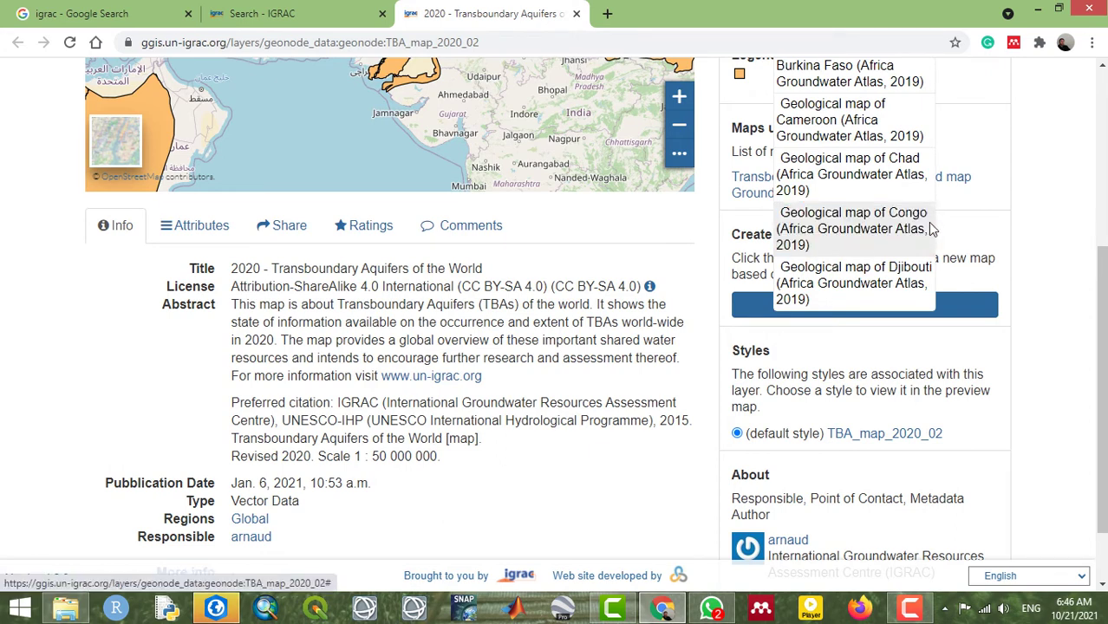
pyautogui.scroll(2, 856, 230)
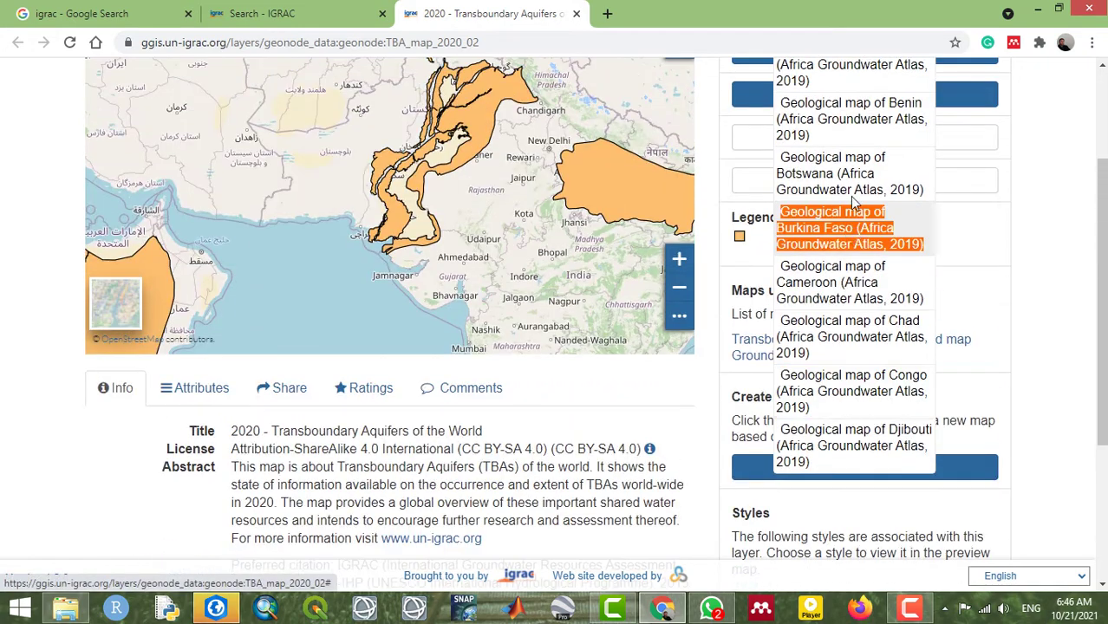
pyautogui.scroll(1, 849, 178)
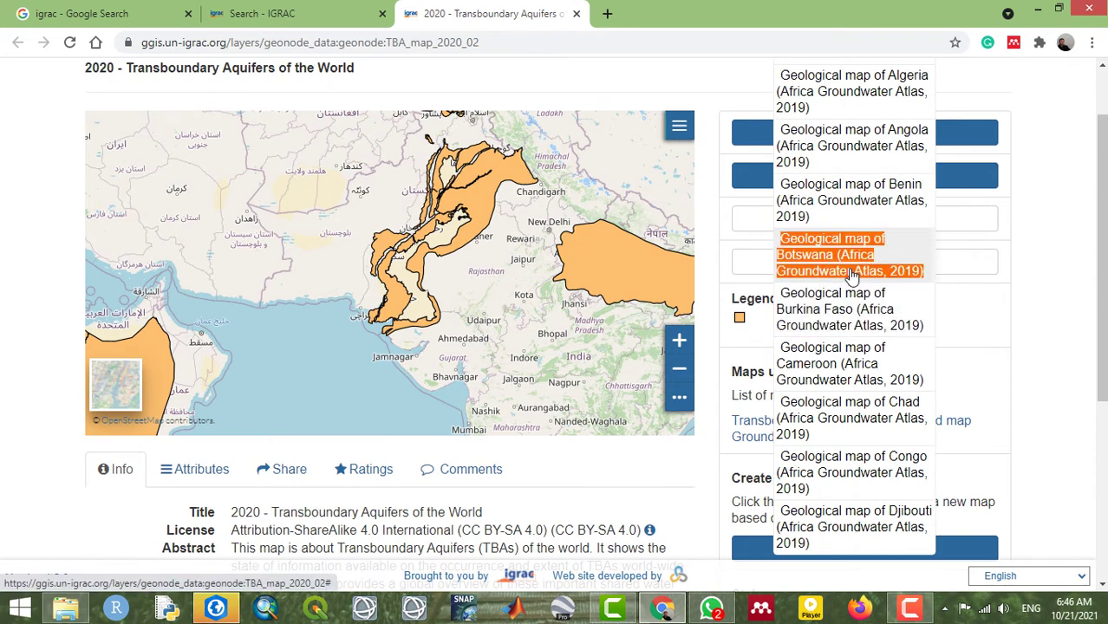
pyautogui.scroll(1, 851, 264)
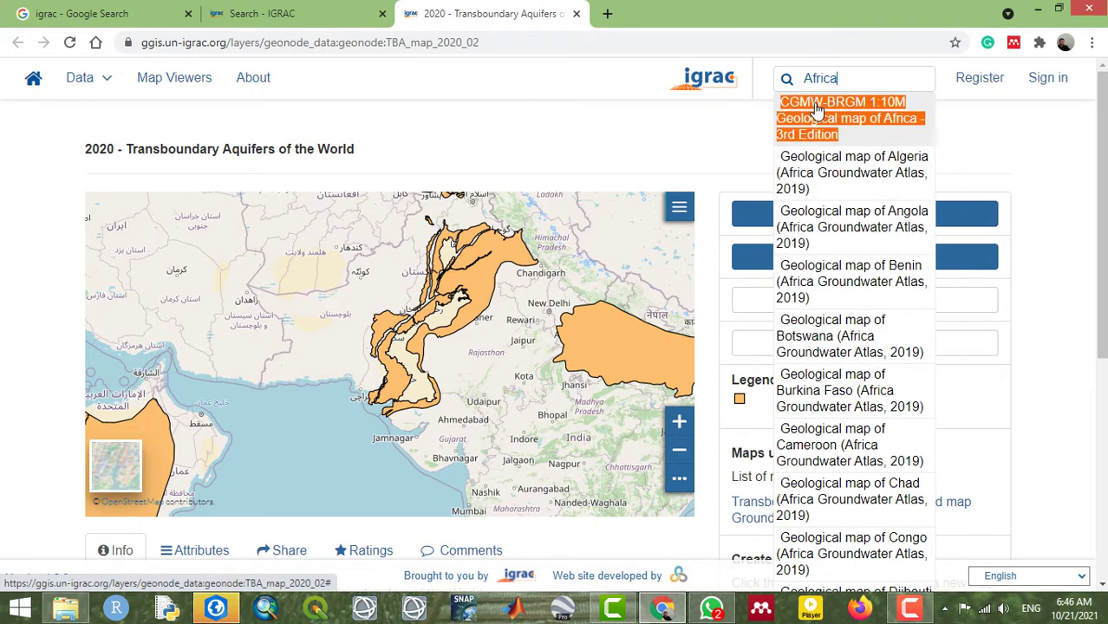
# - Back on the search results page, search the portal for "Climate zone" and choose the suggestion "Climate Zones - Koppen-Geiger"
pyautogui.click(277, 13)
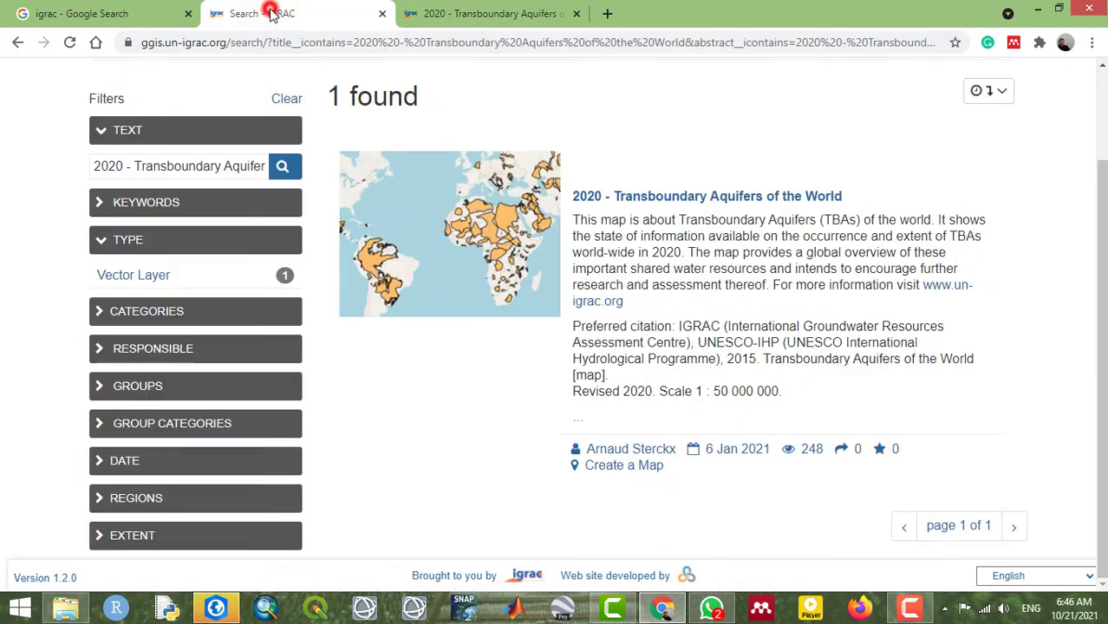
pyautogui.scroll(2, 883, 127)
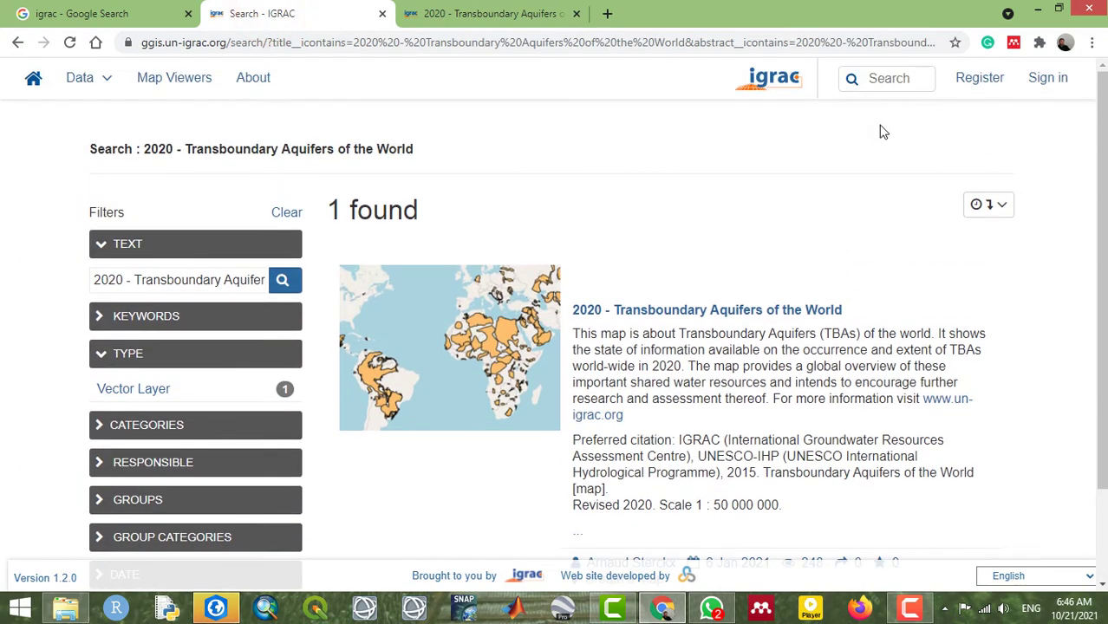
pyautogui.click(883, 78)
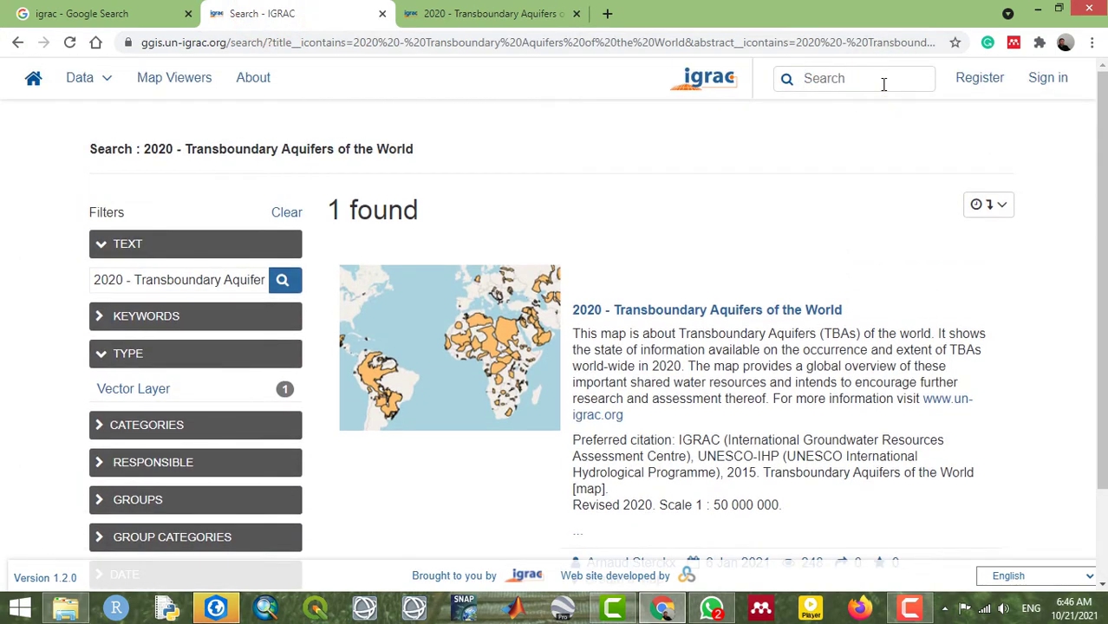
pyautogui.write('Clima')
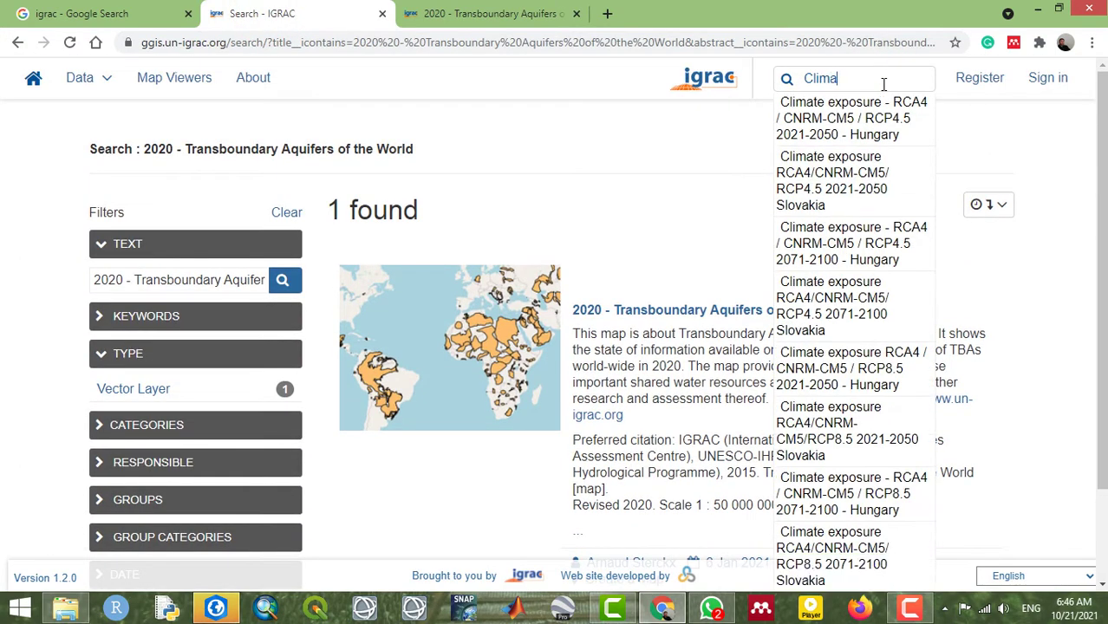
pyautogui.write('te')
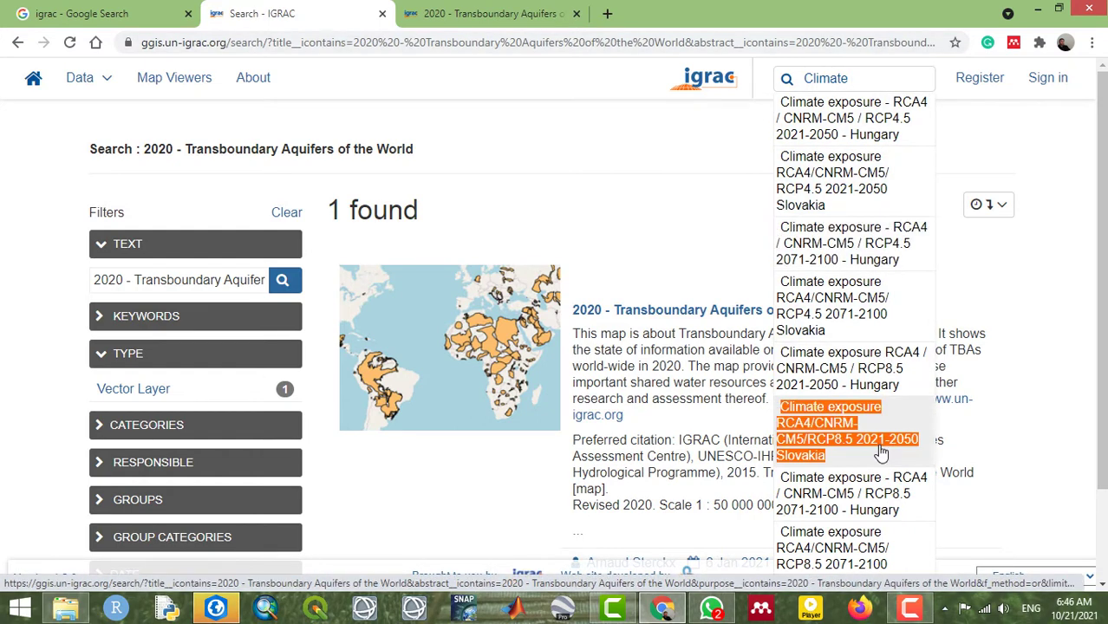
pyautogui.click(882, 79)
pyautogui.write('z')
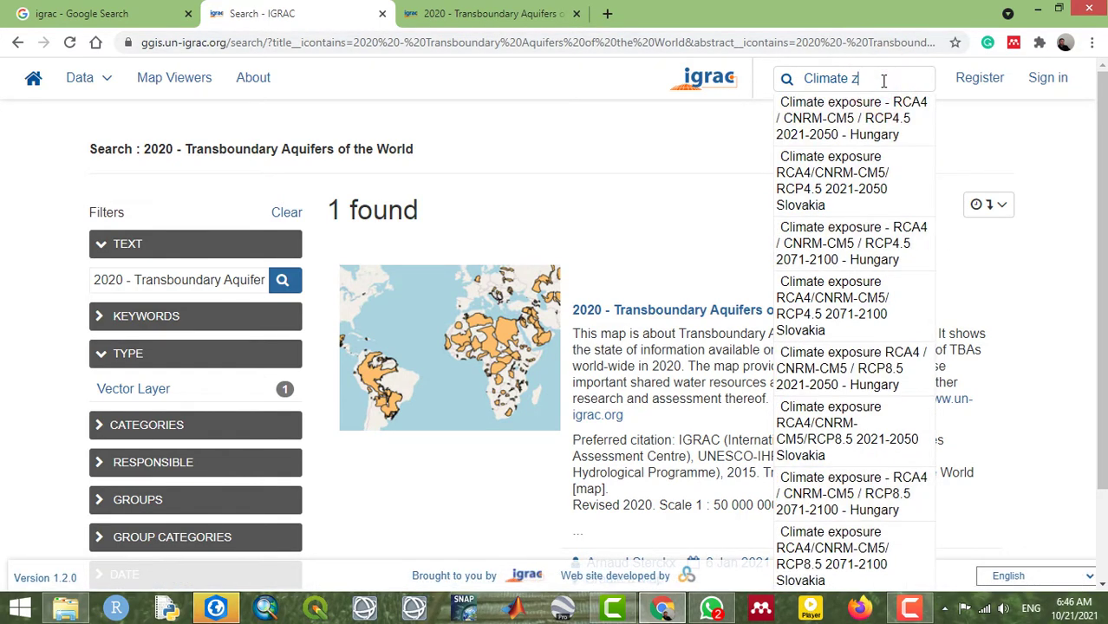
pyautogui.write('one')
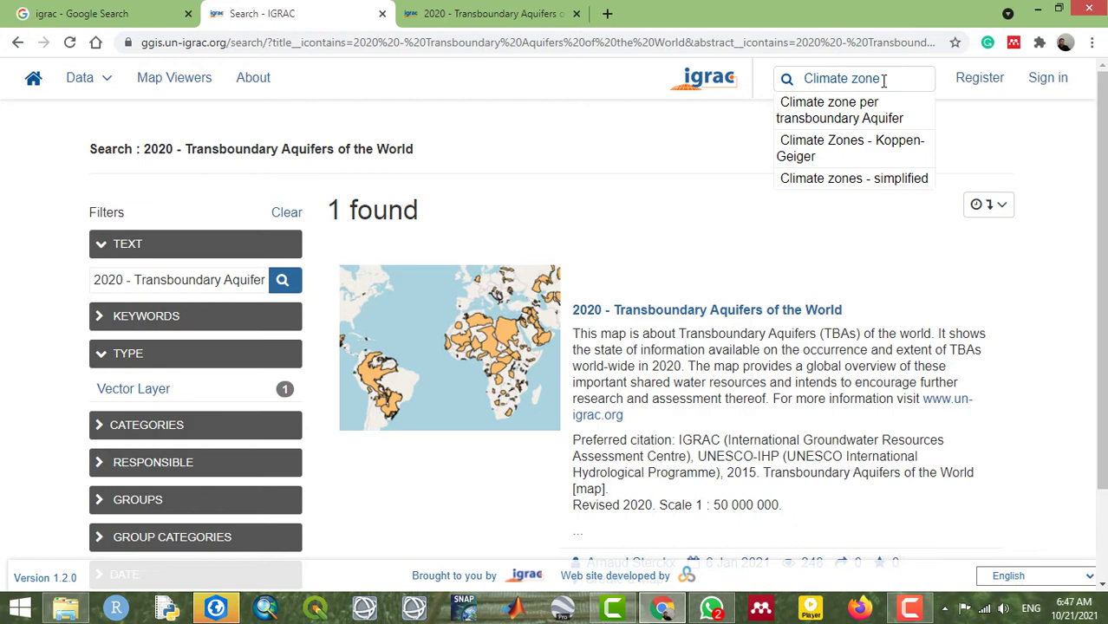
pyautogui.rightClick(864, 143)
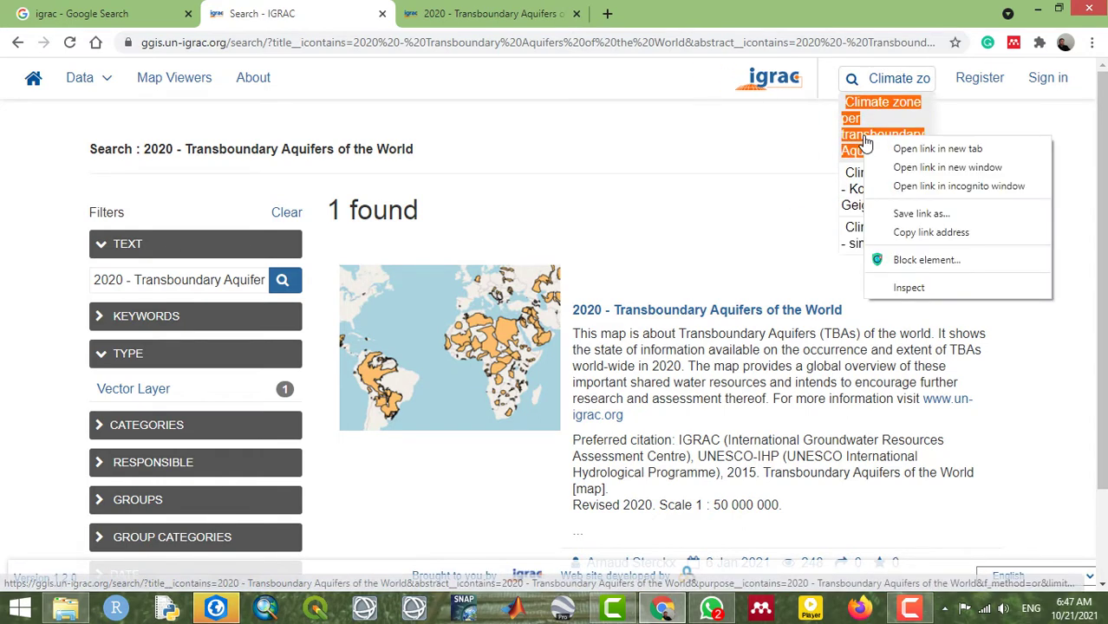
pyautogui.click(852, 143)
pyautogui.click(864, 181)
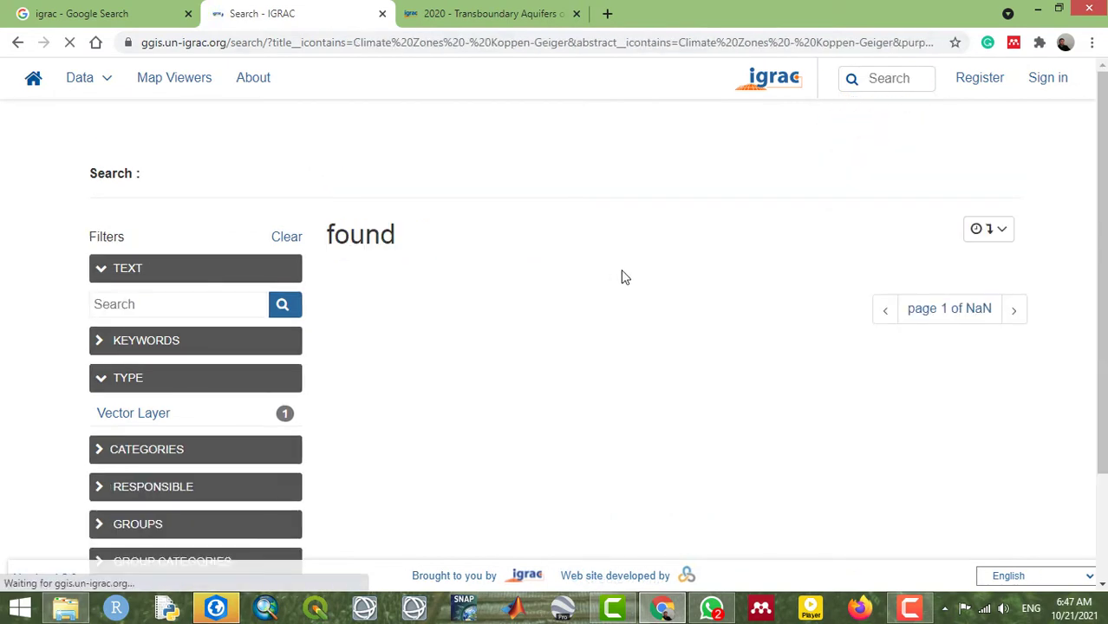
# - Open the layer page of the "Climate Zones - Koppen-Geiger" result in a new tab and switch to it
pyautogui.scroll(-2, 617, 277)
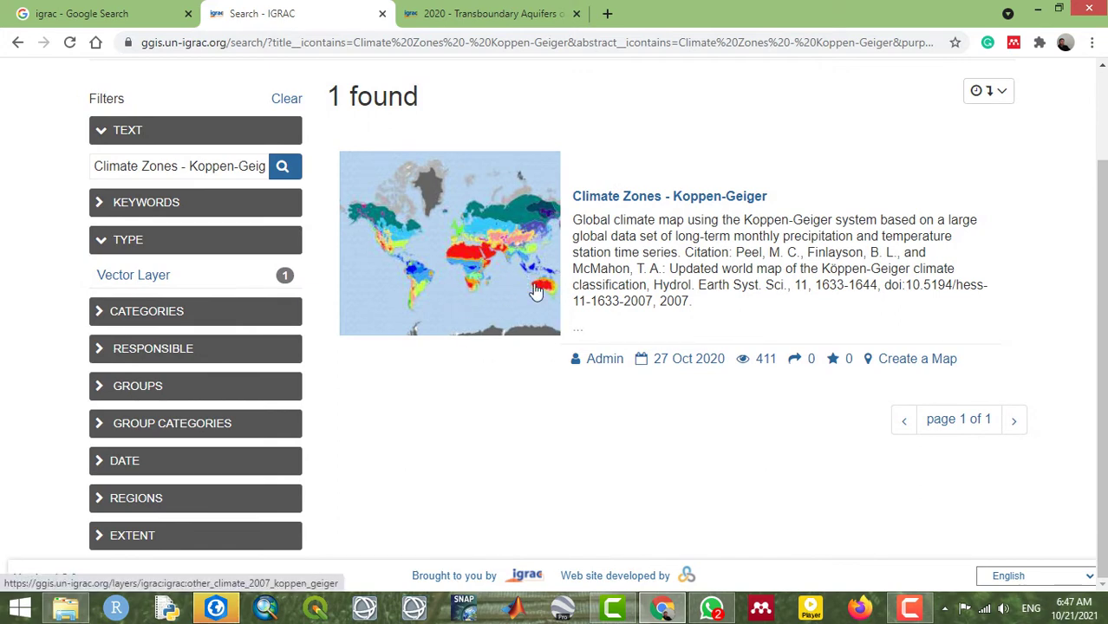
pyautogui.rightClick(639, 196)
pyautogui.click(681, 206)
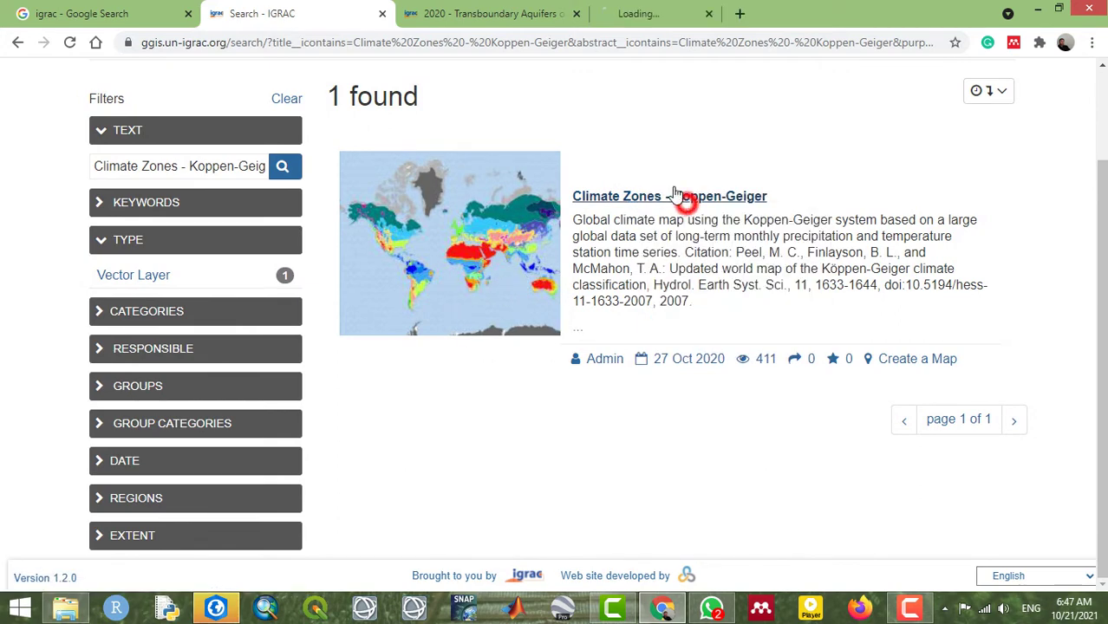
pyautogui.click(669, 16)
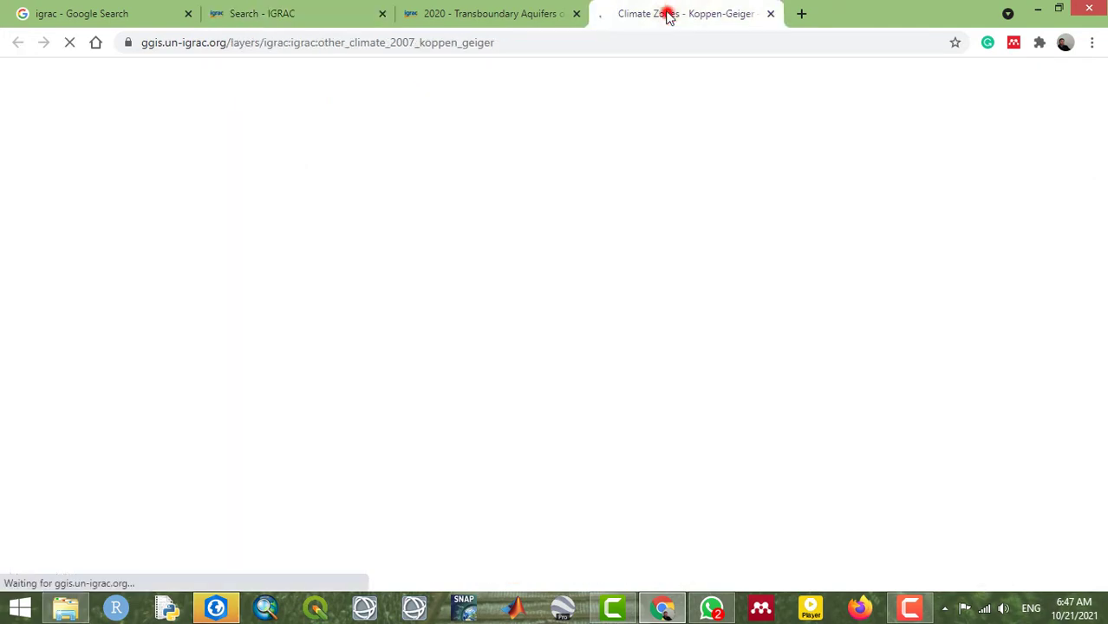
# - Examine the Koppen-Geiger layer's map preview, its description and the climate classes in its legend
pyautogui.scroll(-6, 576, 303)
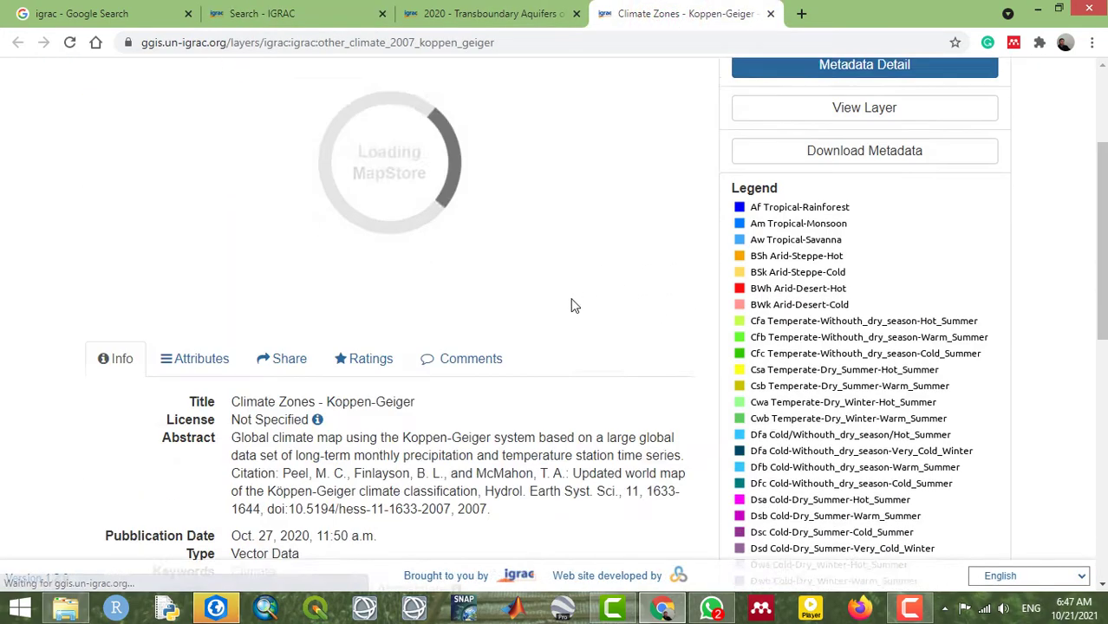
pyautogui.scroll(5, 571, 305)
pyautogui.scroll(1, 569, 305)
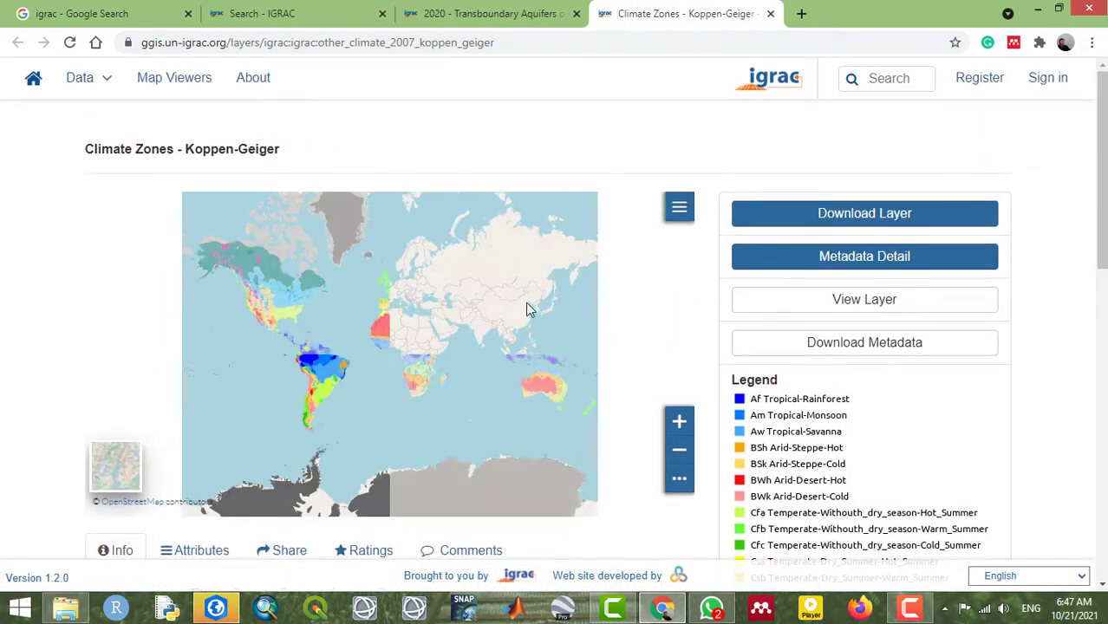
pyautogui.scroll(-2, 514, 322)
pyautogui.scroll(-6, 1006, 313)
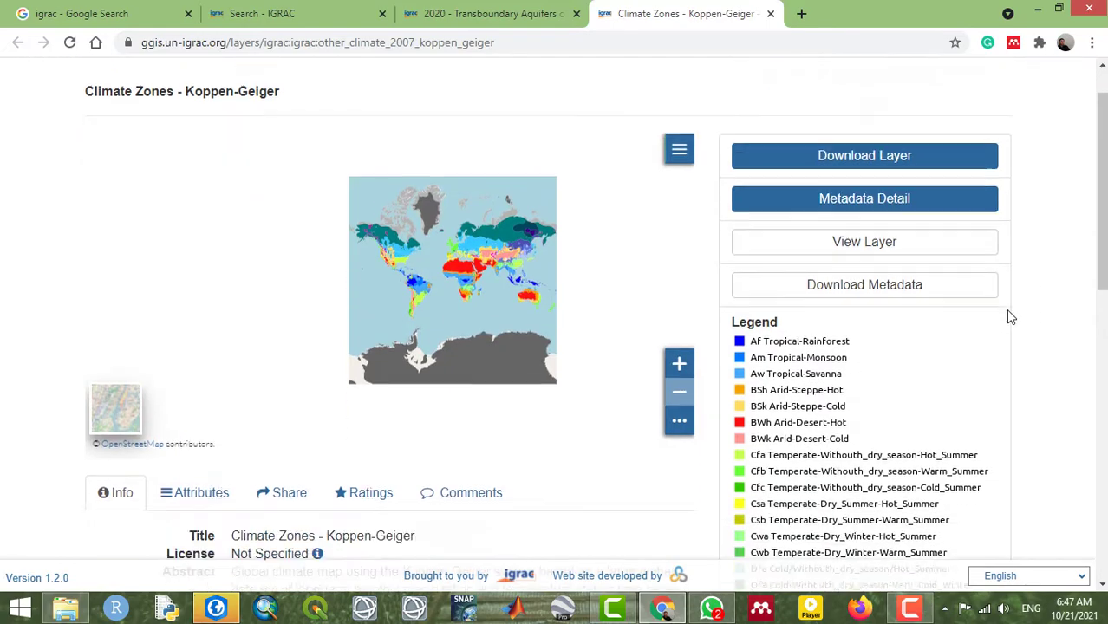
pyautogui.scroll(3, 1005, 314)
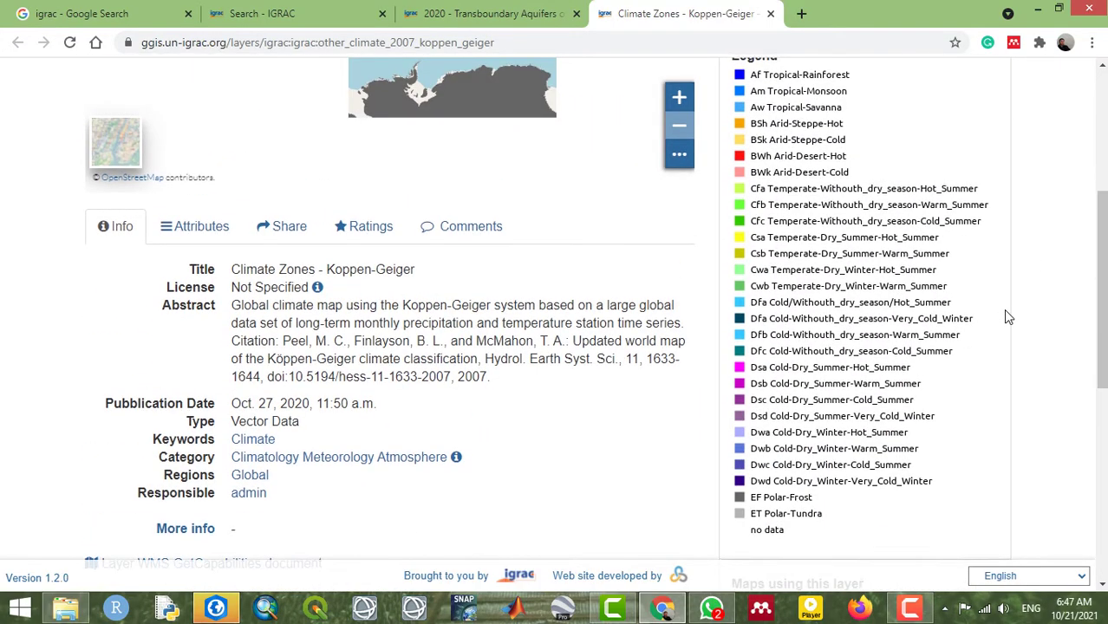
pyautogui.scroll(4, 1003, 315)
pyautogui.scroll(-3, 998, 317)
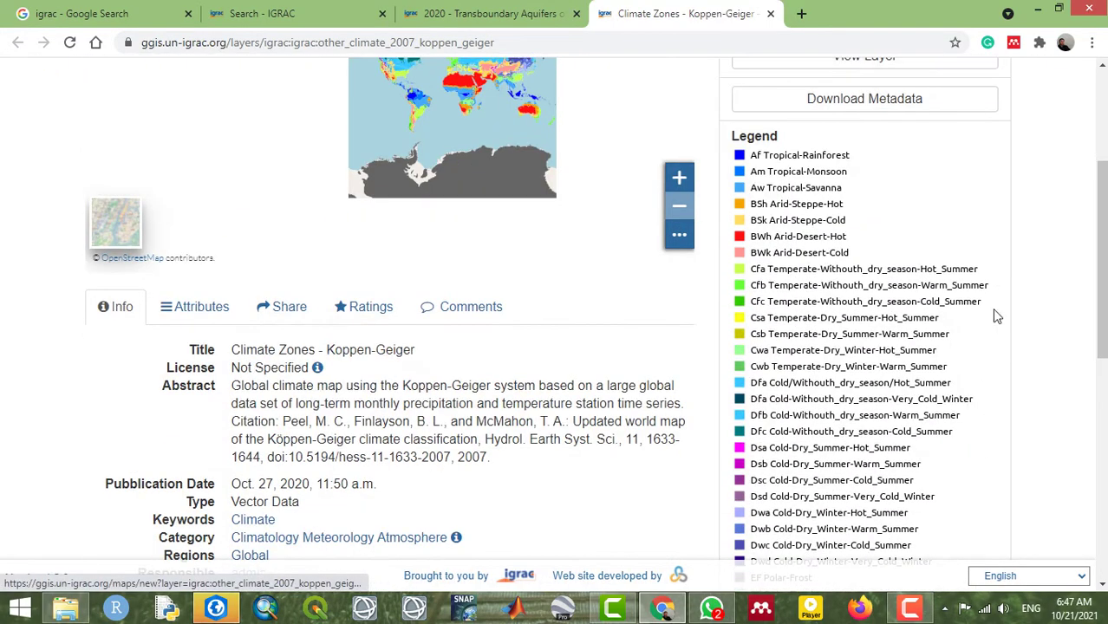
pyautogui.scroll(-1, 811, 290)
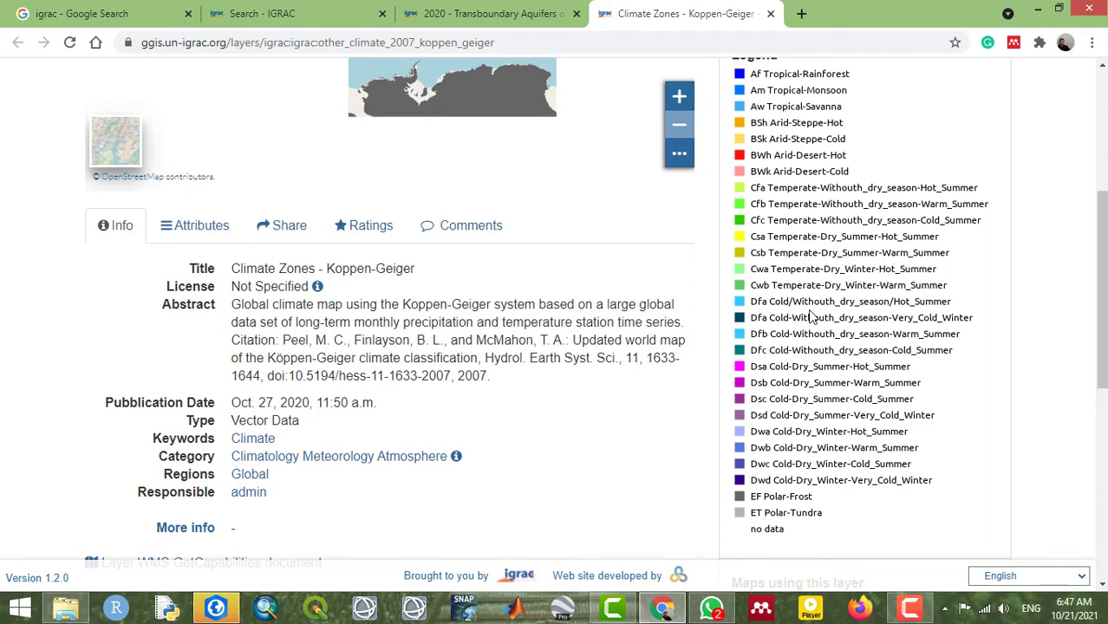
pyautogui.scroll(2, 810, 317)
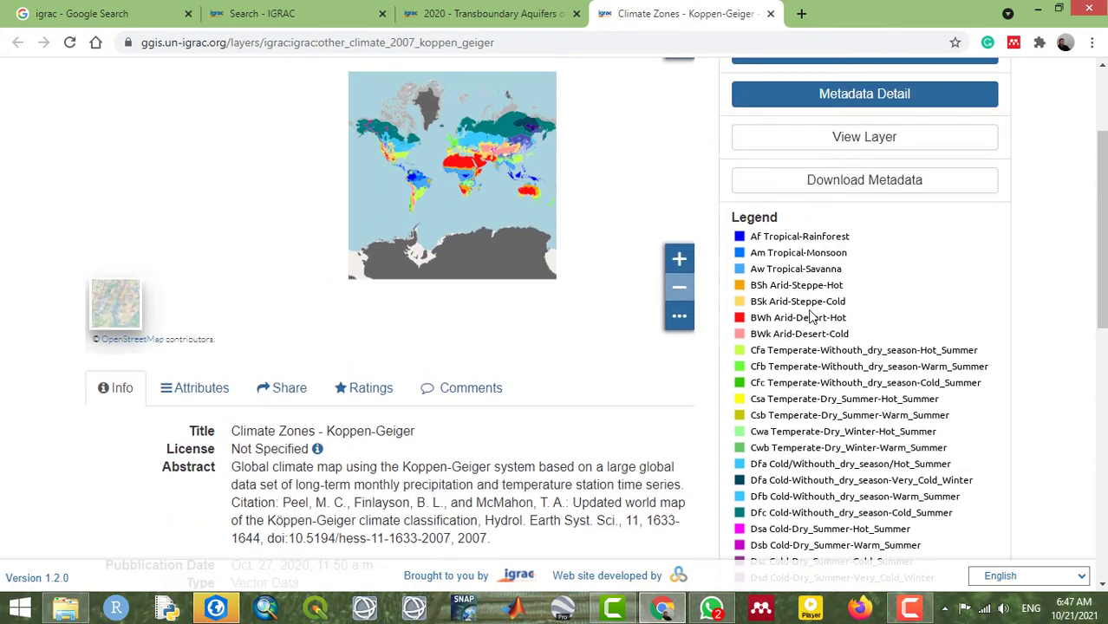
pyautogui.scroll(-3, 810, 316)
pyautogui.scroll(1, 811, 316)
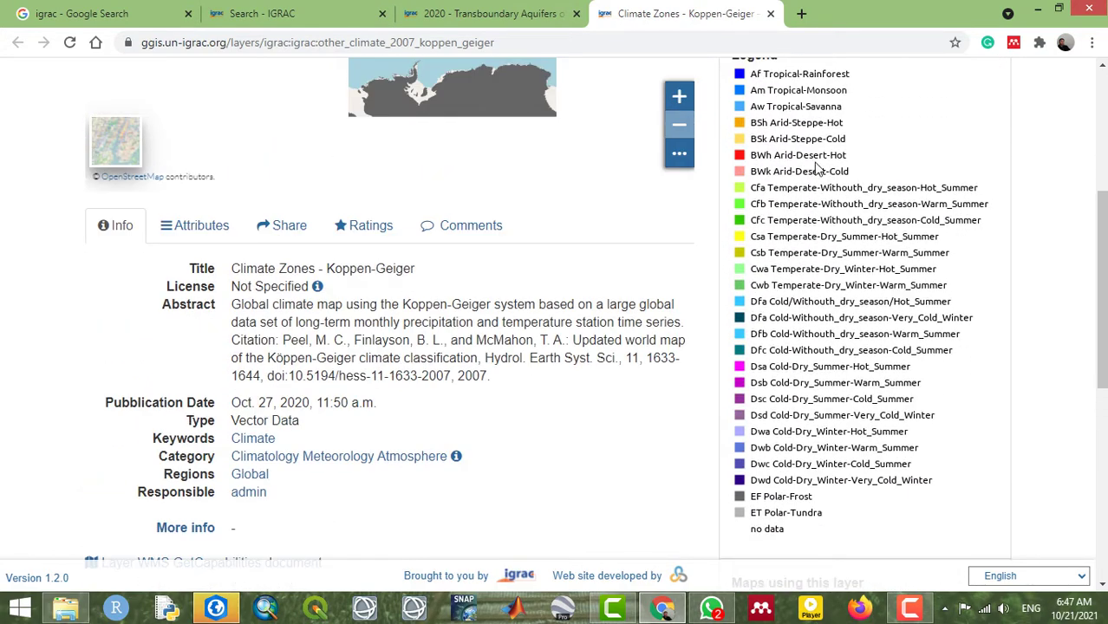
pyautogui.scroll(2, 797, 170)
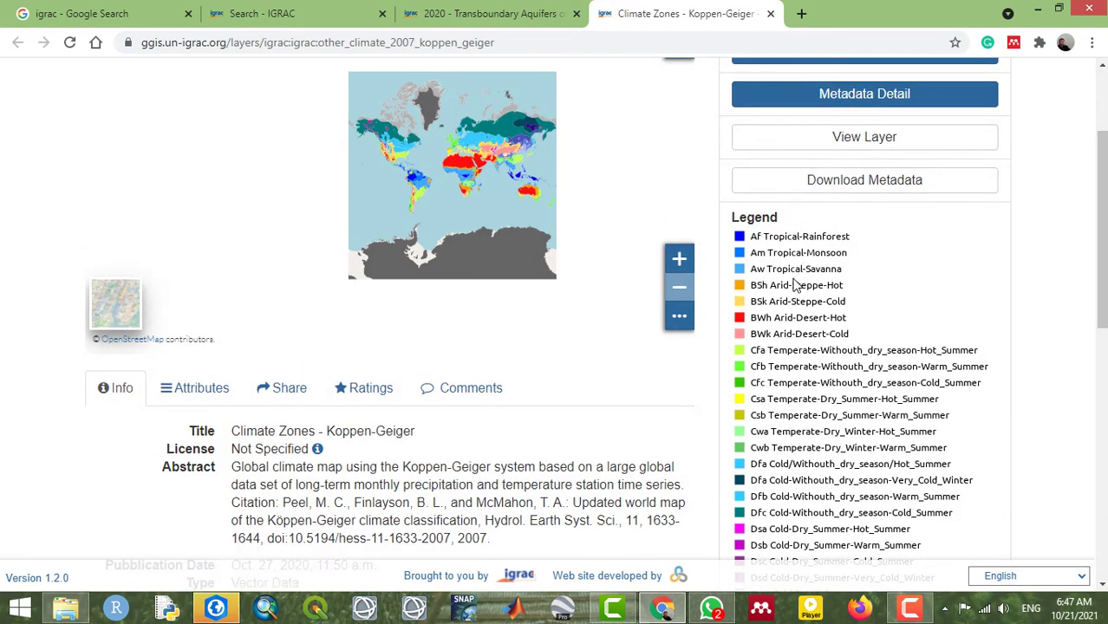
# - Read through the full climate class legend of the Koppen-Geiger layer alongside its map preview and abstract
pyautogui.scroll(-4, 795, 286)
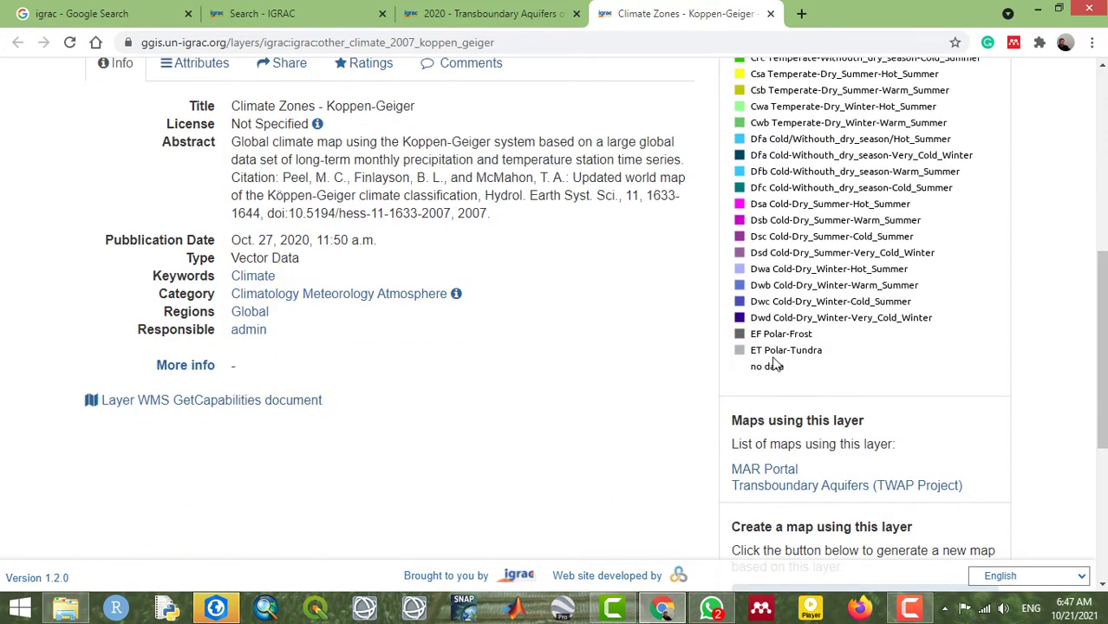
pyautogui.scroll(2, 783, 372)
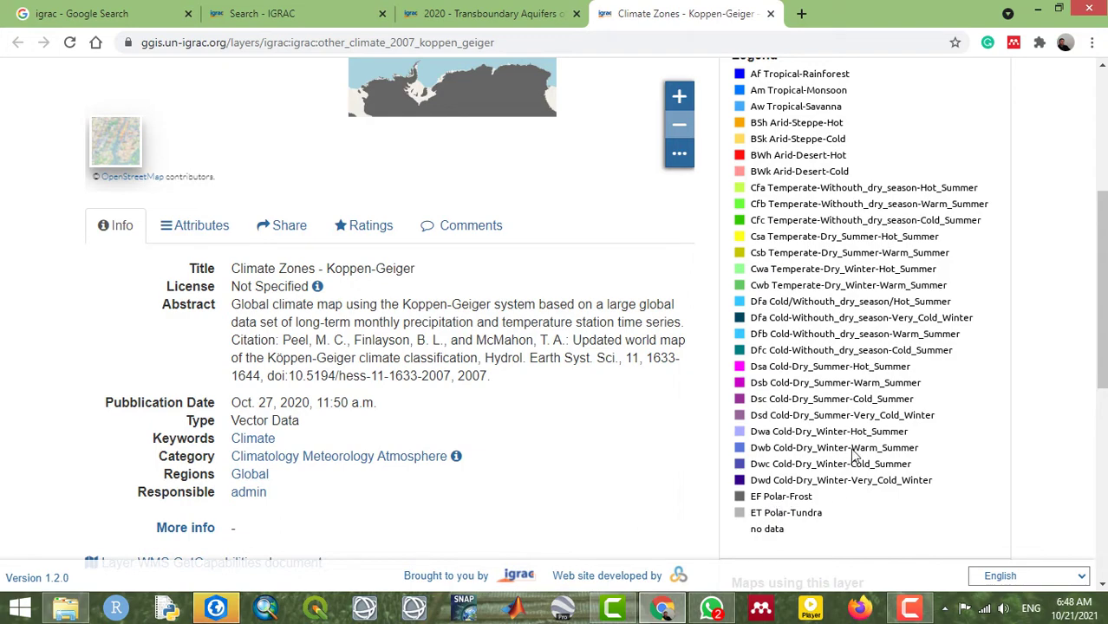
pyautogui.scroll(3, 809, 273)
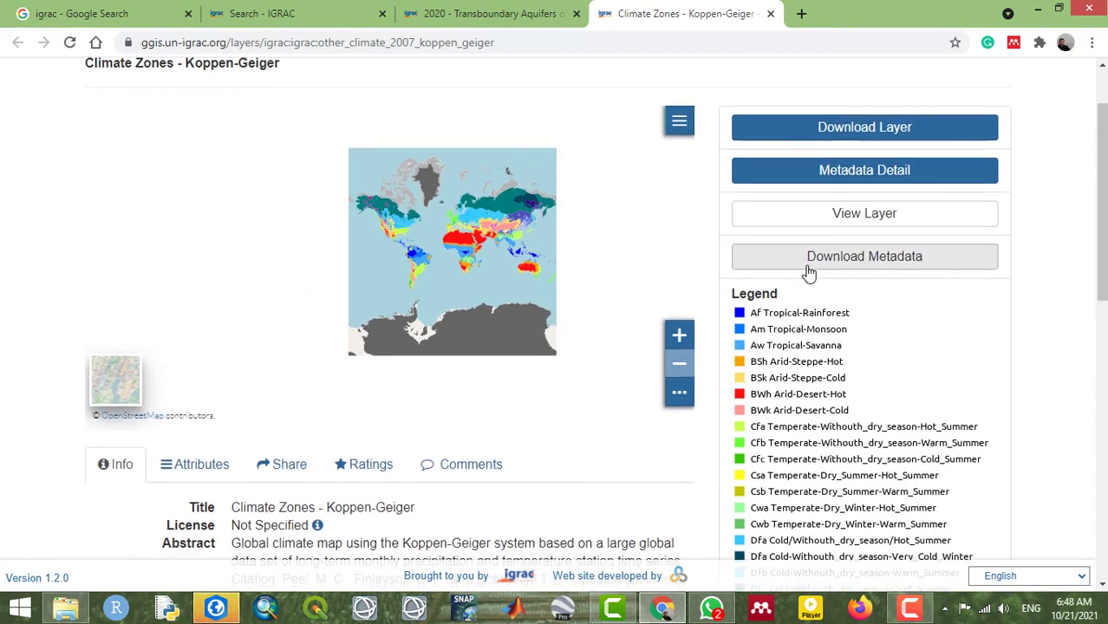
pyautogui.scroll(-3, 806, 273)
pyautogui.scroll(2, 808, 273)
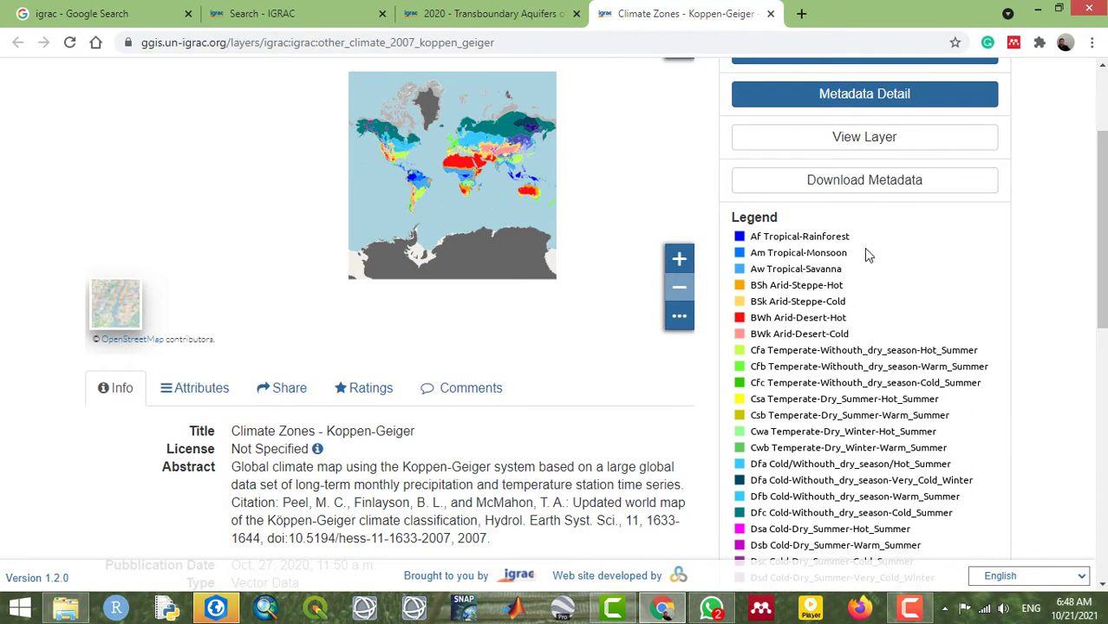
pyautogui.scroll(-2, 831, 256)
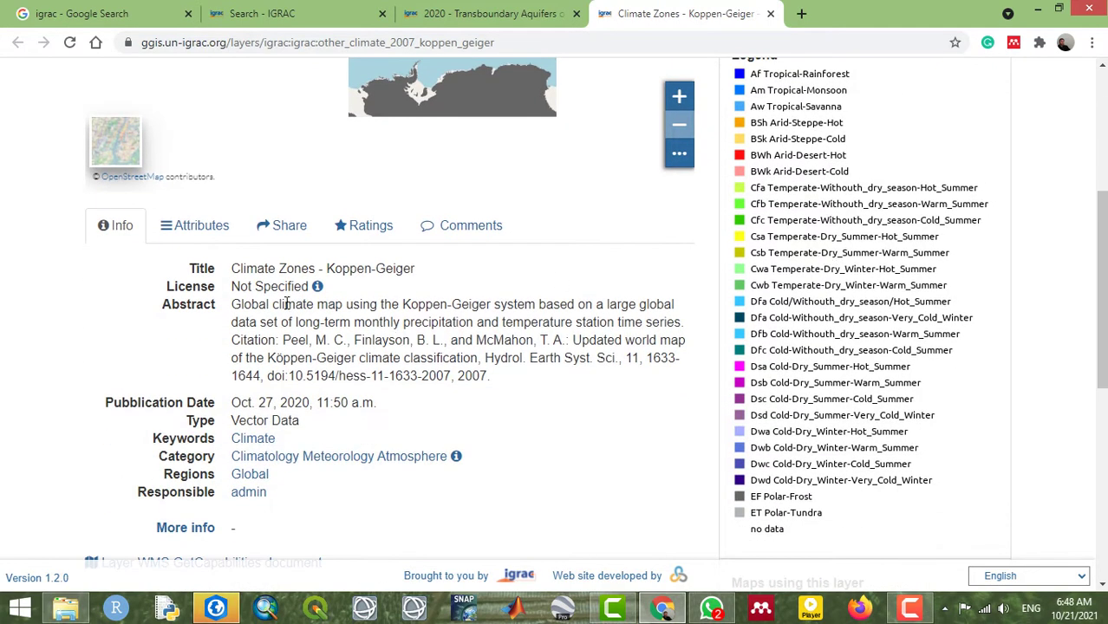
# - Show the attribute list of the Koppen-Geiger layer and compare it with the map preview and legend
pyautogui.click(194, 227)
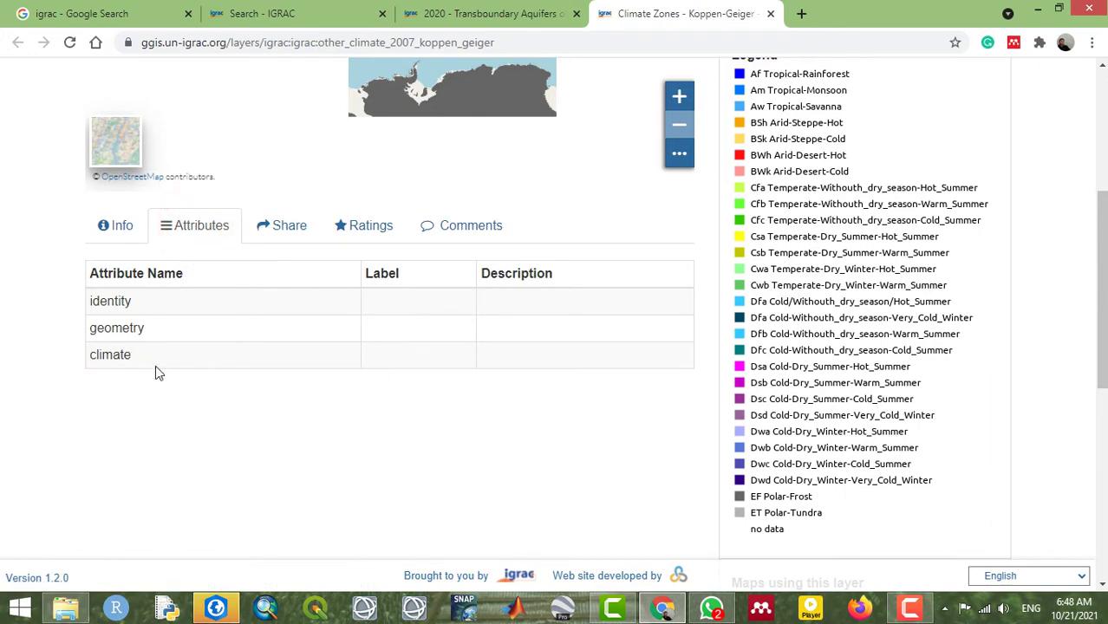
pyautogui.scroll(4, 835, 272)
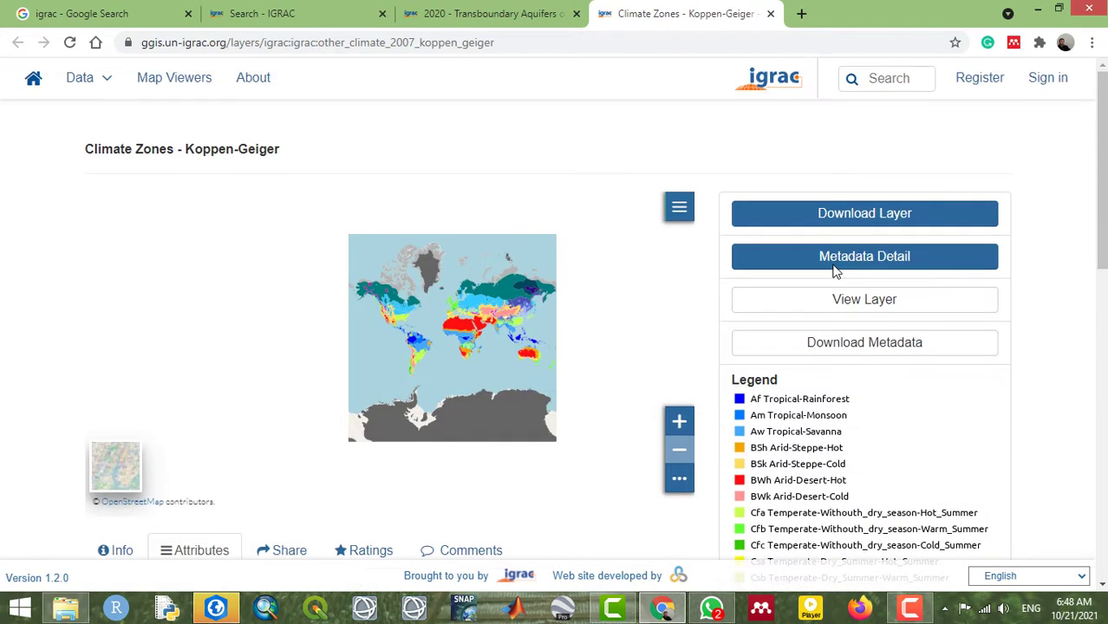
pyautogui.scroll(-5, 814, 442)
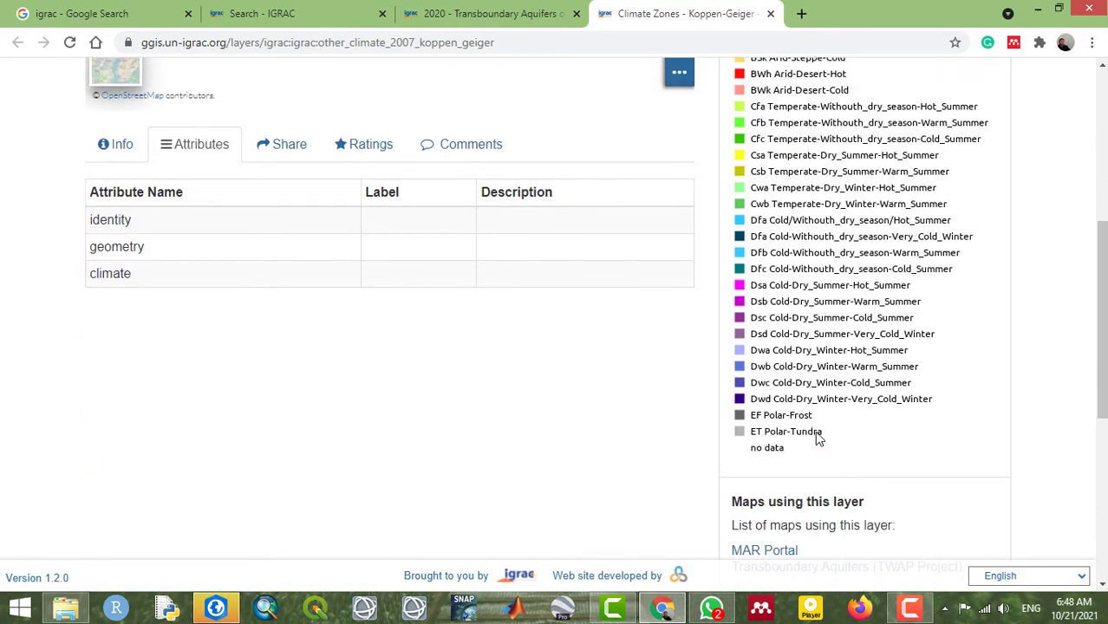
pyautogui.scroll(4, 819, 416)
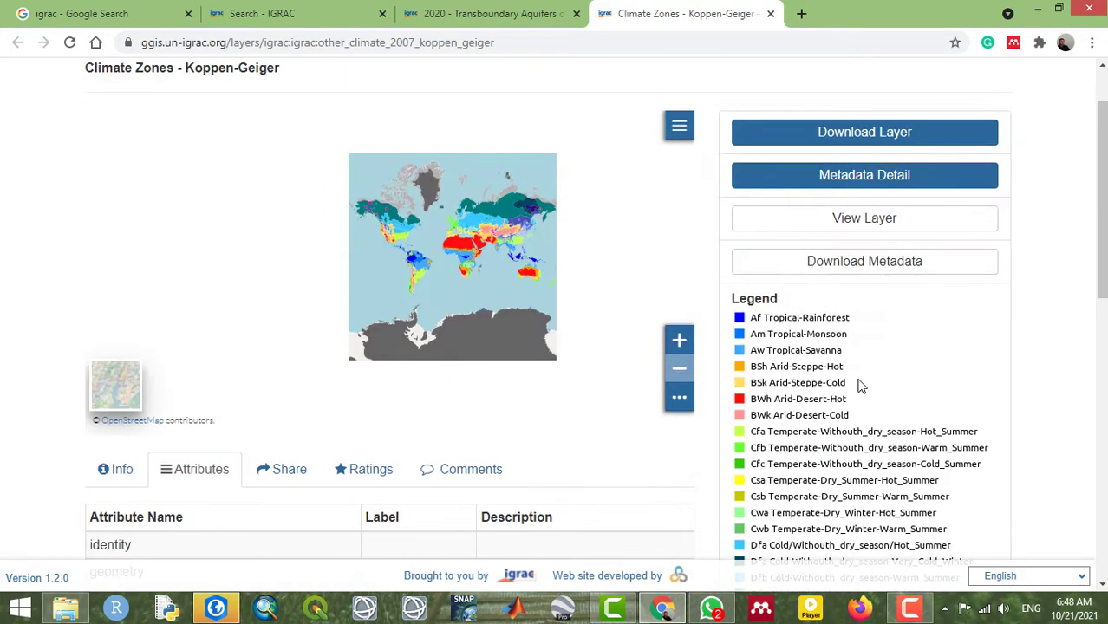
# - Check the image and data formats offered for the Koppen-Geiger layer and download its data as a Zipped Shapefile
pyautogui.click(895, 134)
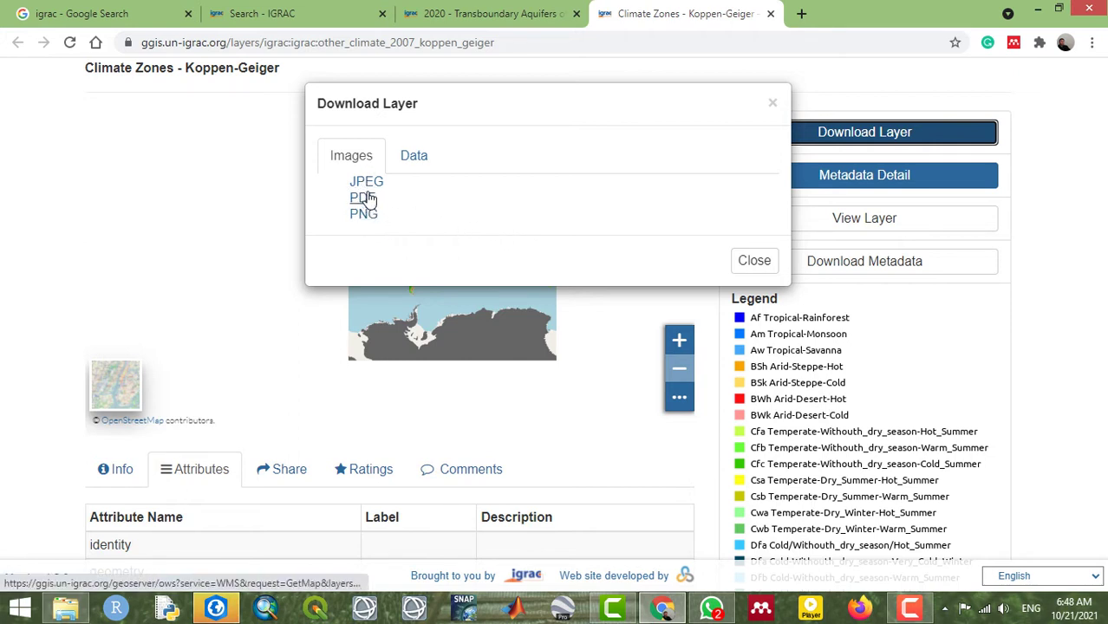
pyautogui.click(408, 158)
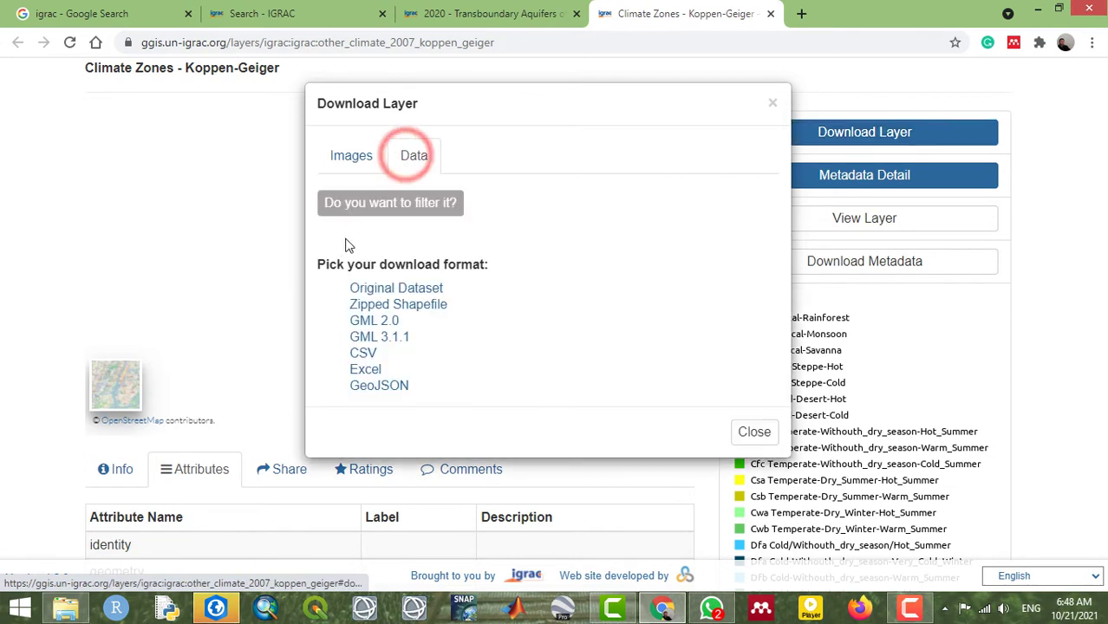
pyautogui.click(351, 159)
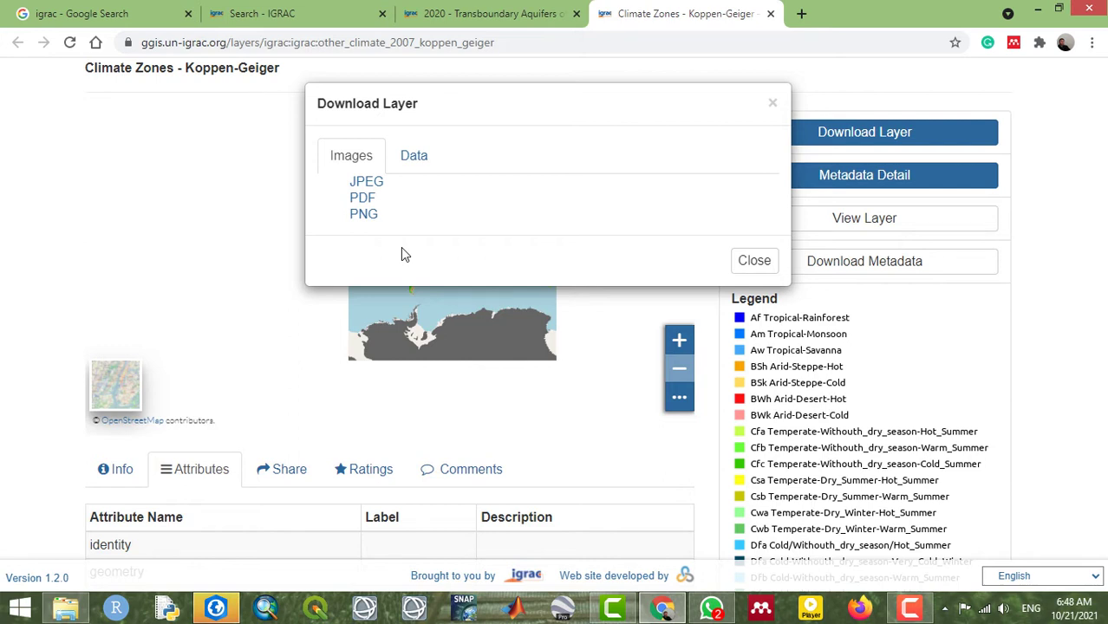
pyautogui.click(413, 156)
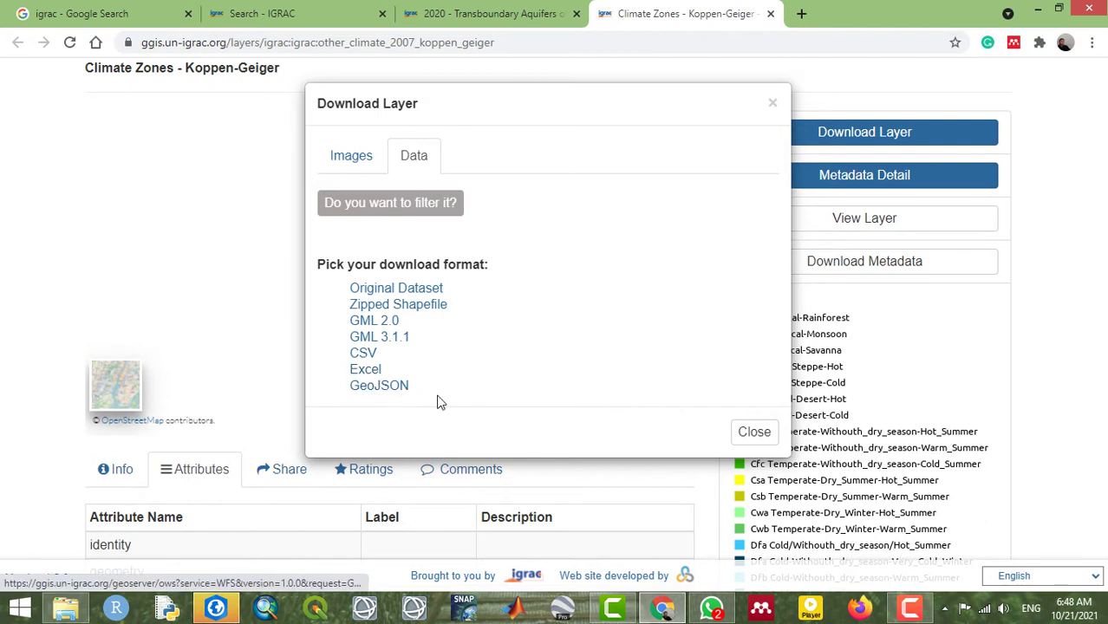
pyautogui.click(405, 310)
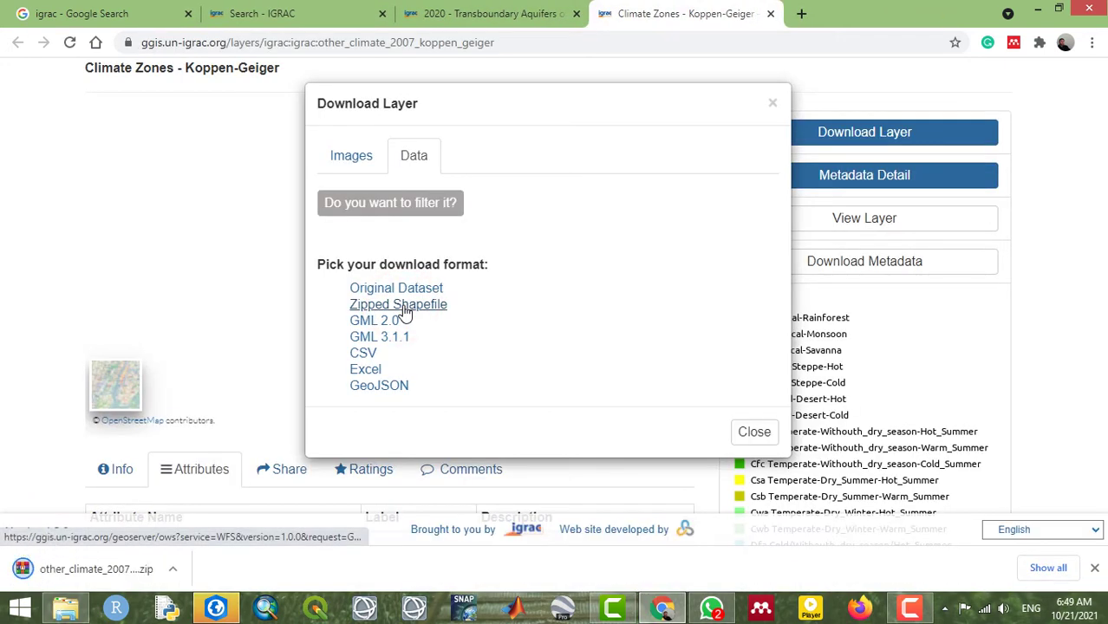
# - Show the downloaded zip archive in its folder and extract it to a subfolder named other_climate_2007_koppen_geiger
pyautogui.click(172, 569)
pyautogui.click(224, 514)
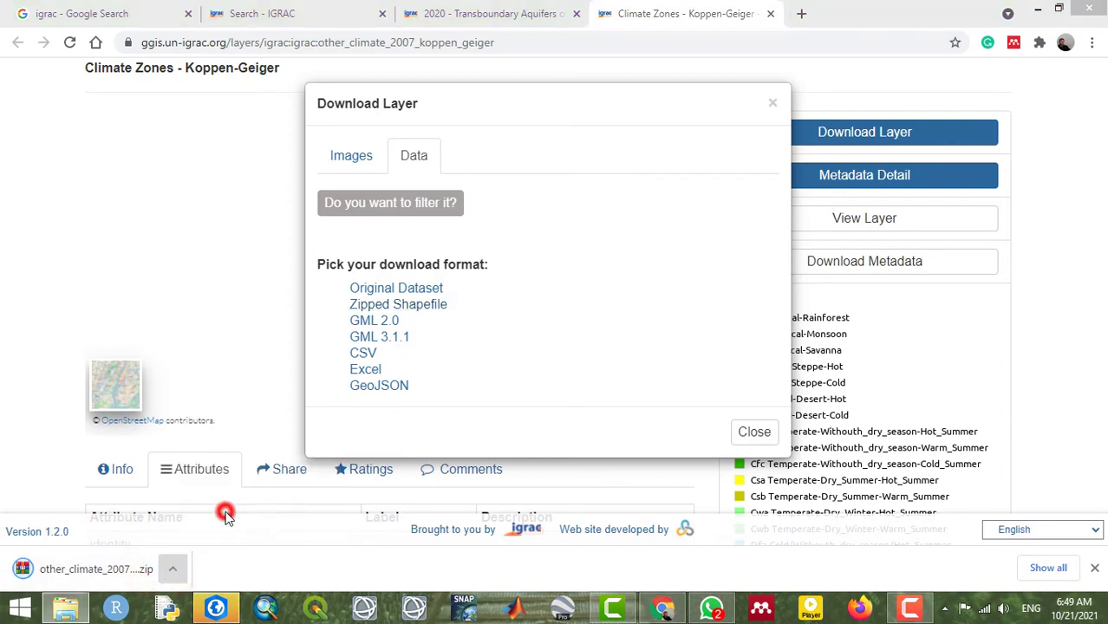
pyautogui.rightClick(469, 491)
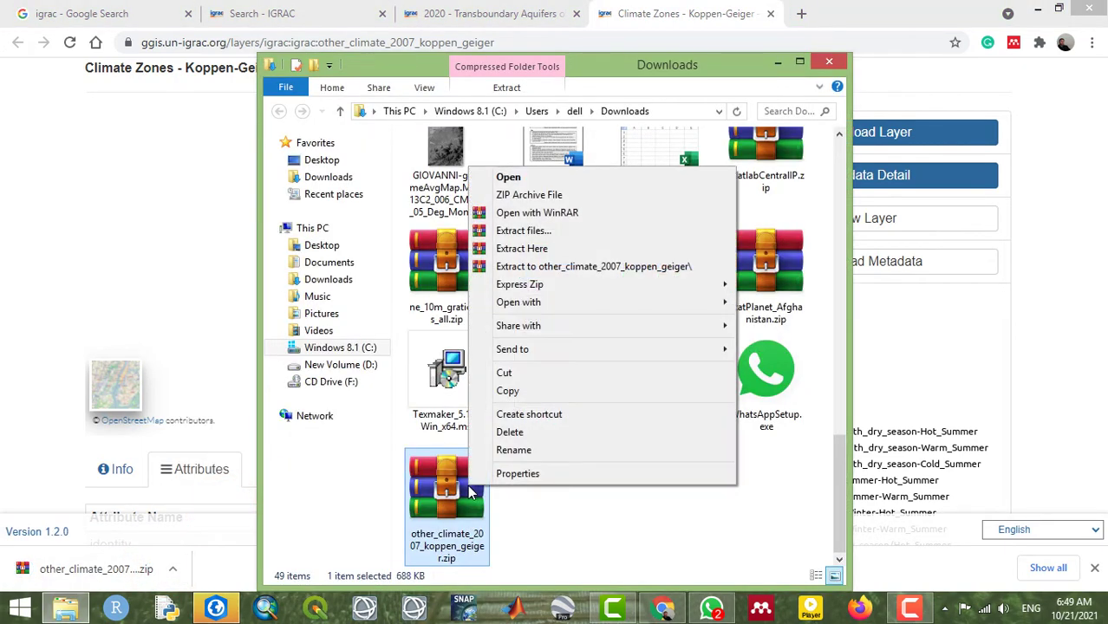
pyautogui.click(616, 269)
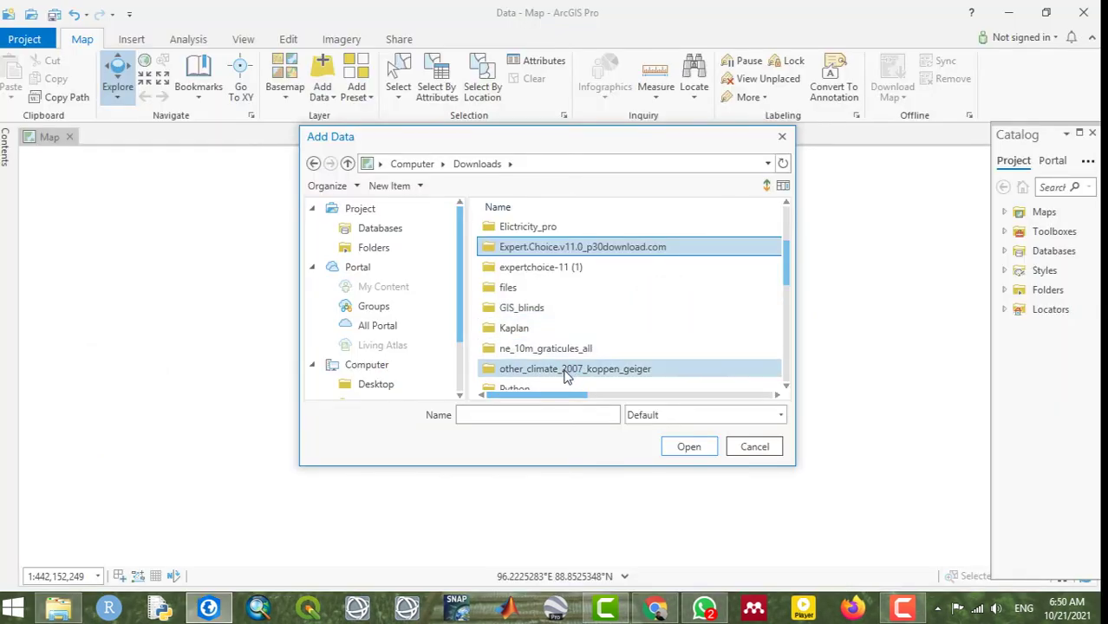
# - In ArcGIS Pro, add other_climate_2007_koppen_geiger.shp from the extracted folder in Downloads to the map
pyautogui.doubleClick(564, 369)
pyautogui.click(525, 226)
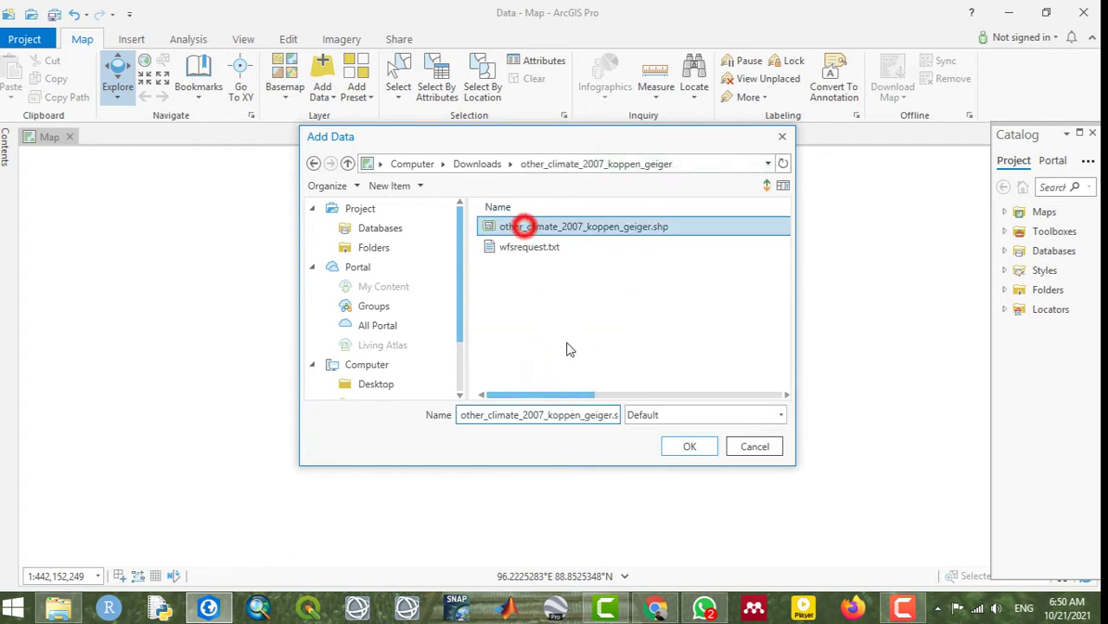
pyautogui.click(689, 447)
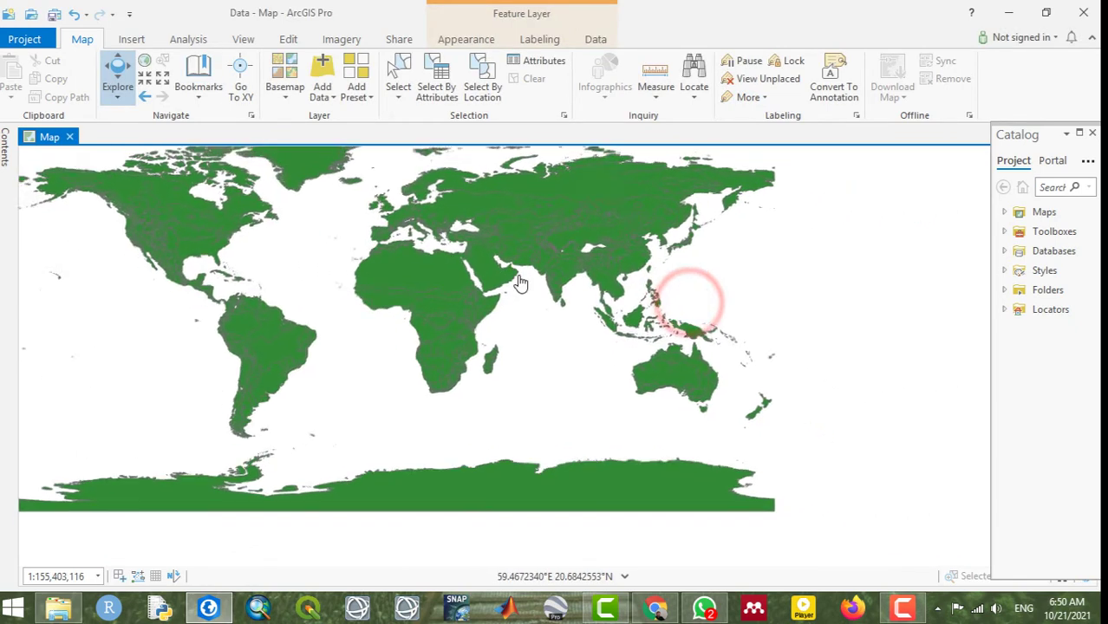
# - Symbolize the Koppen-Geiger layer with Unique Values on the climate field, generating the full list of unique values
pyautogui.scroll(-3, 334, 242)
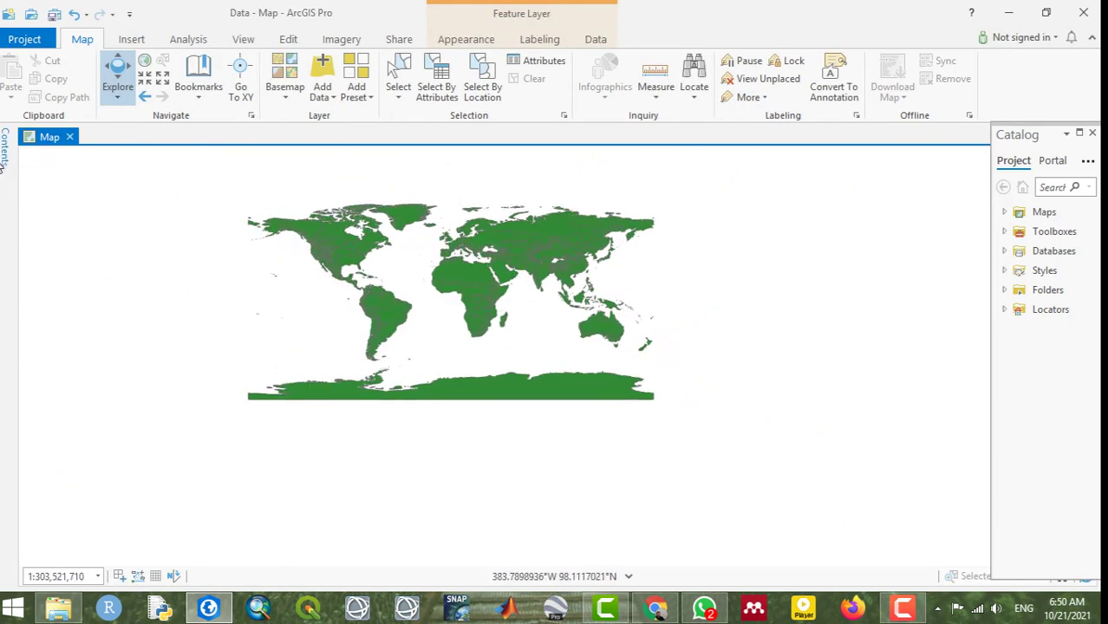
pyautogui.click(3, 156)
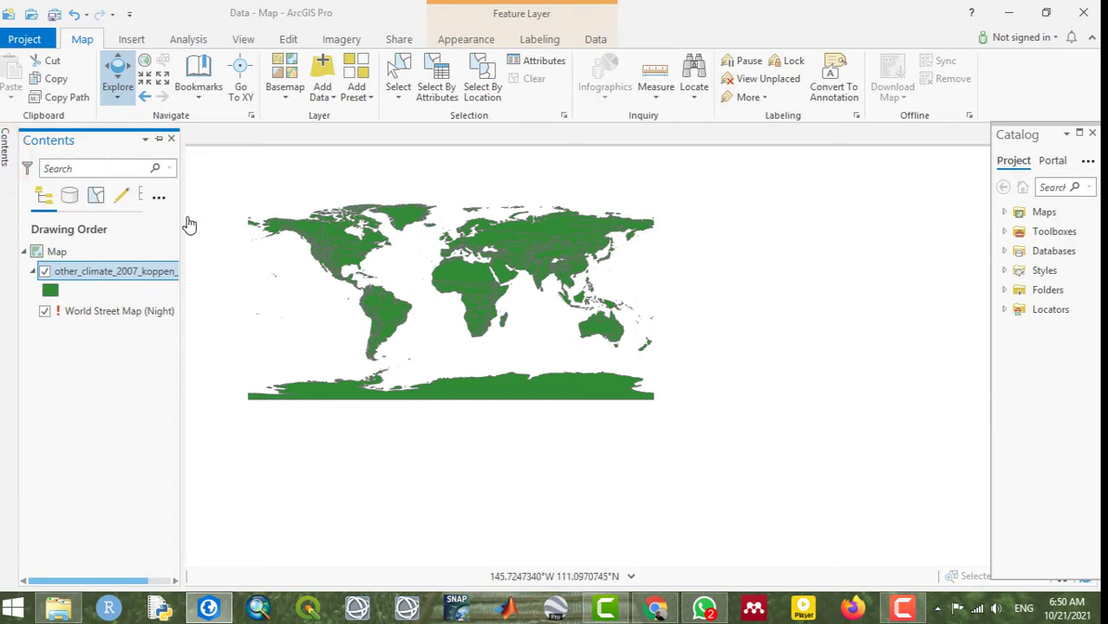
pyautogui.rightClick(76, 274)
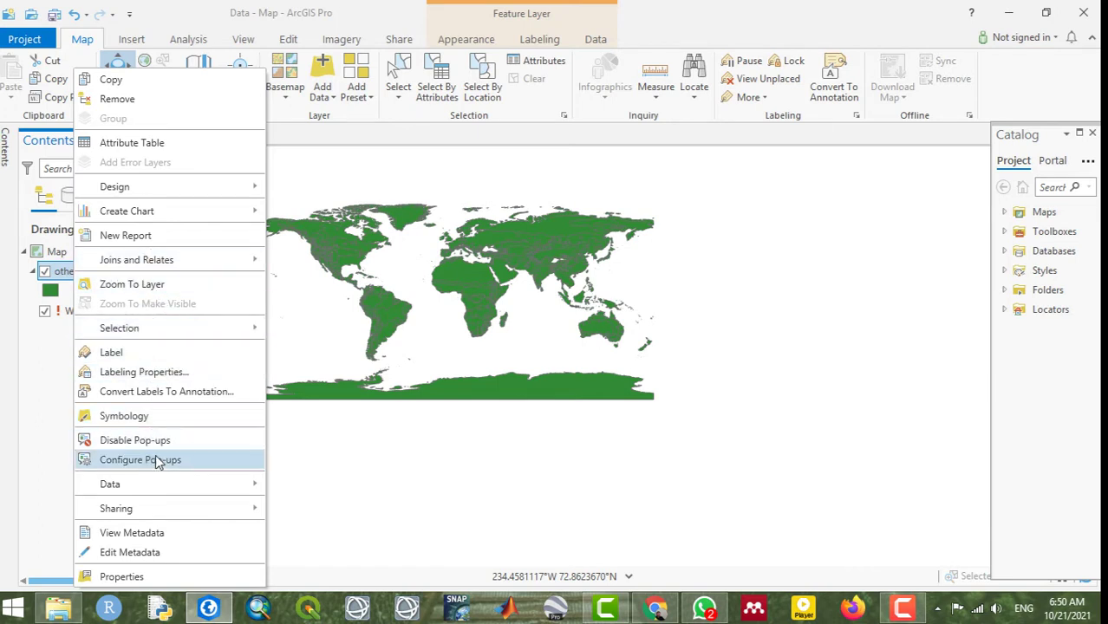
pyautogui.click(156, 415)
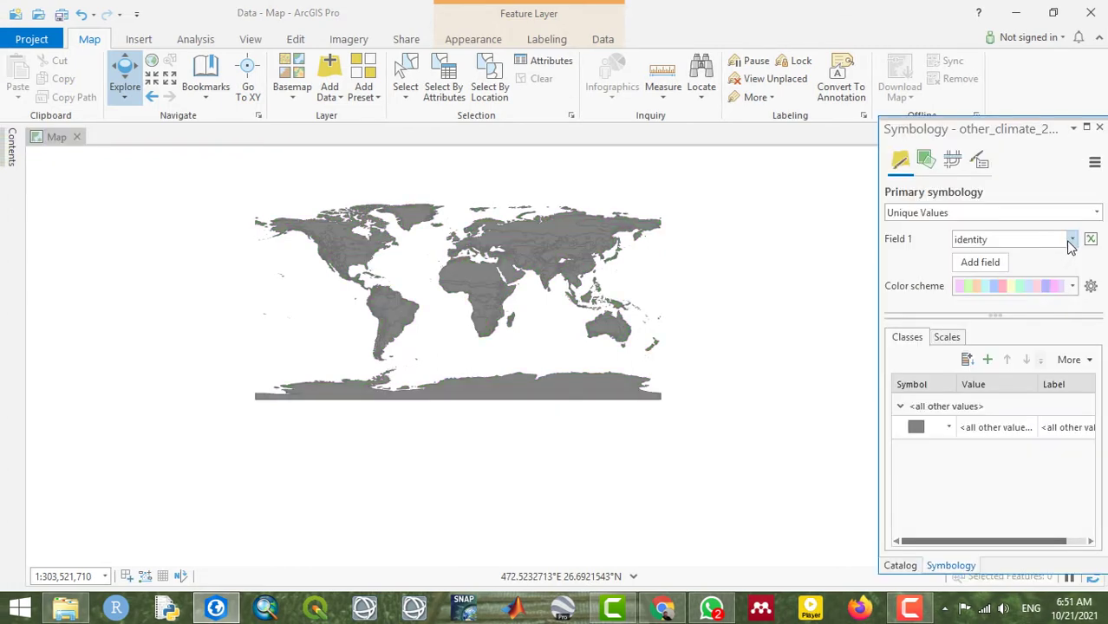
pyautogui.click(1071, 240)
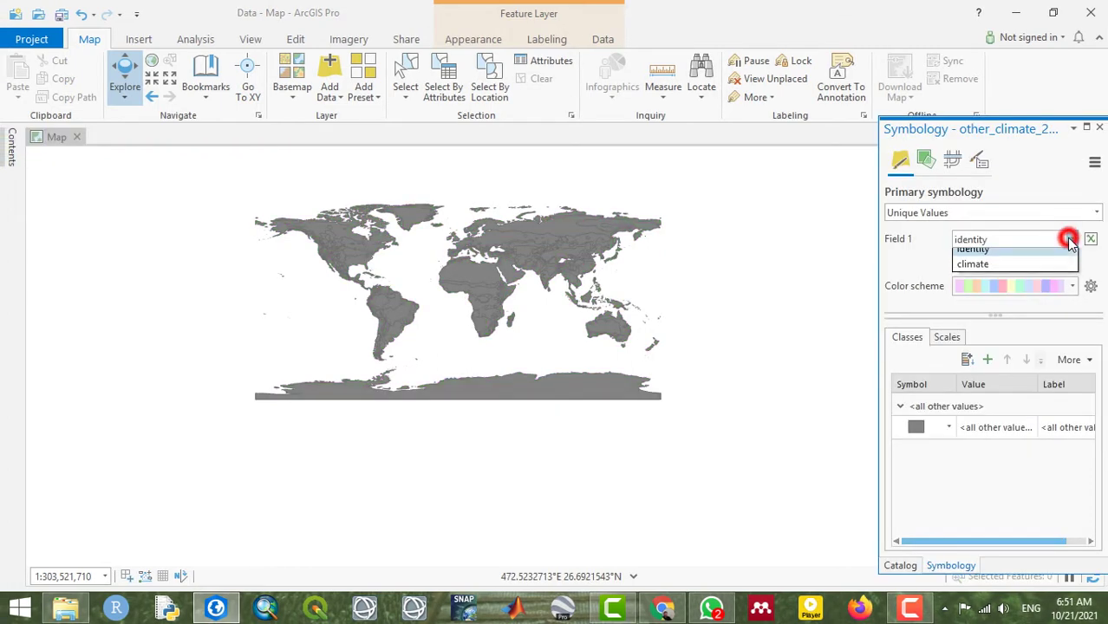
pyautogui.click(1054, 271)
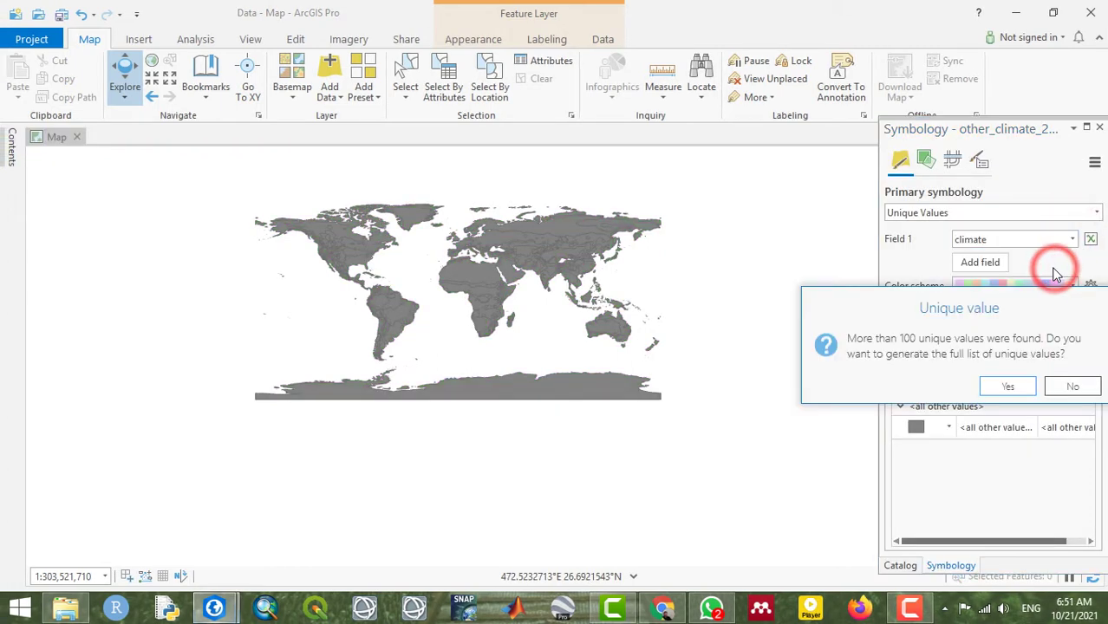
pyautogui.click(1011, 385)
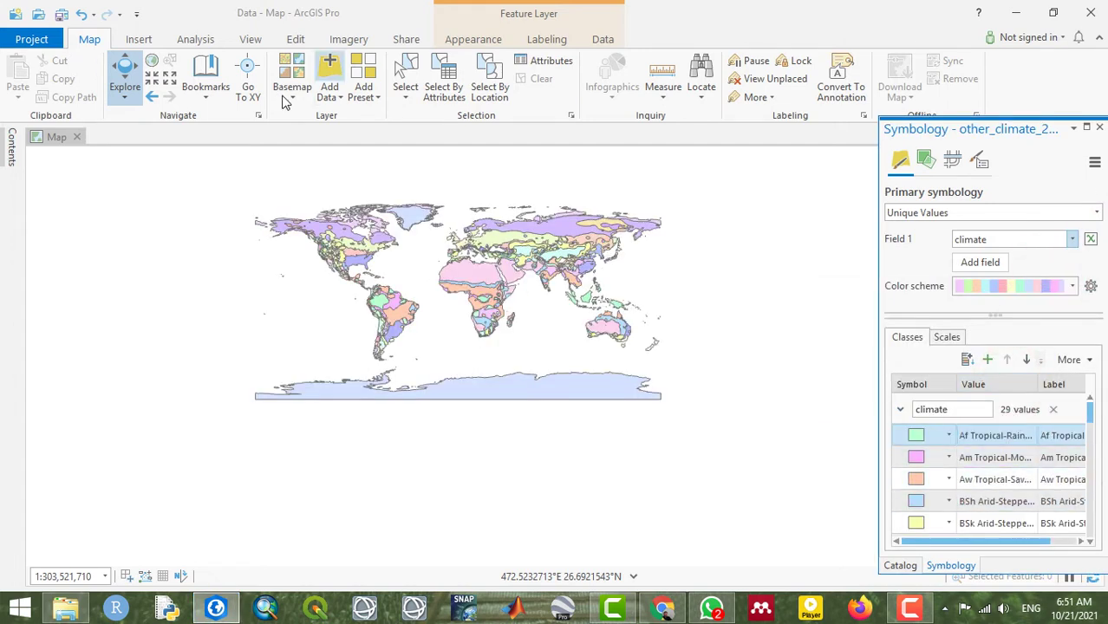
# - Examine the coloured climate zones on the map, from the whole world down to Asia
pyautogui.moveTo(507, 268); pyautogui.dragTo(511, 308)
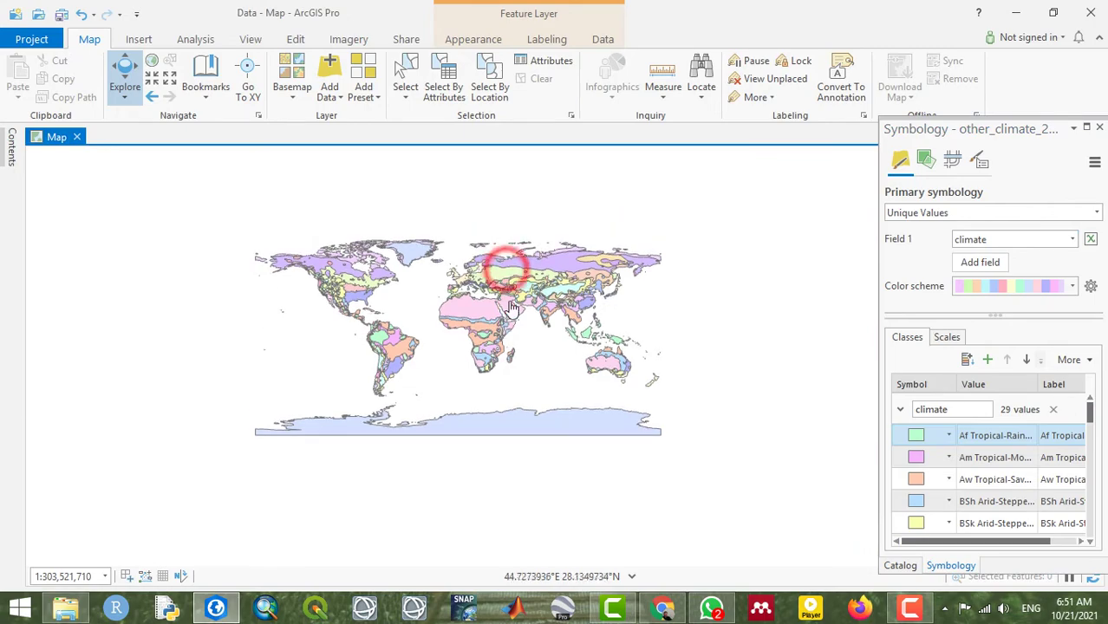
pyautogui.scroll(3, 511, 307)
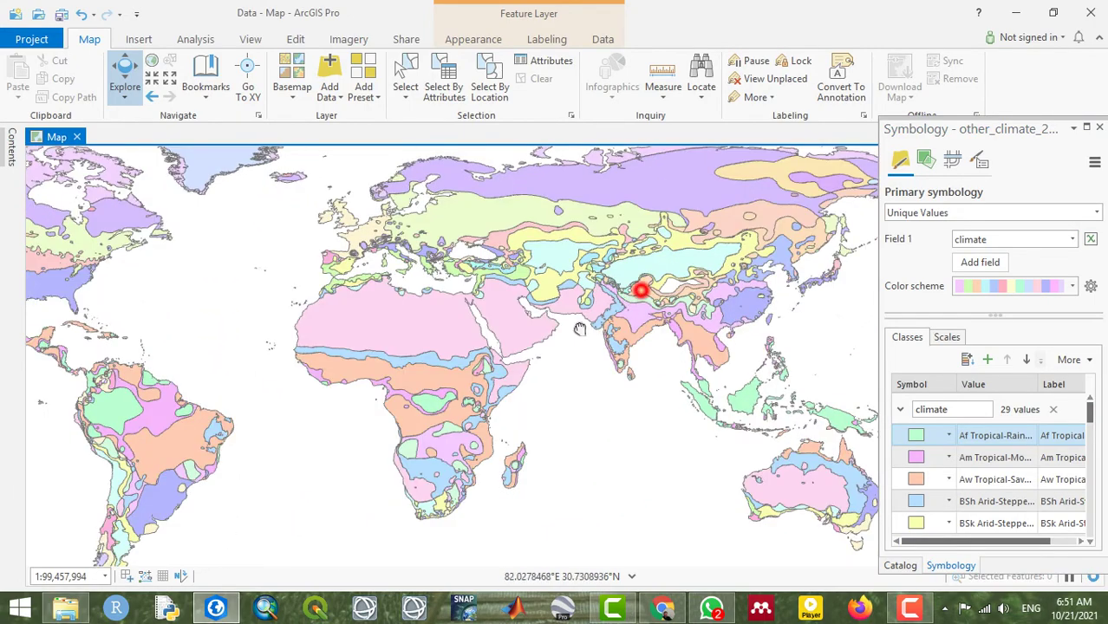
pyautogui.moveTo(640, 290); pyautogui.dragTo(638, 217)
pyautogui.scroll(2, 638, 217)
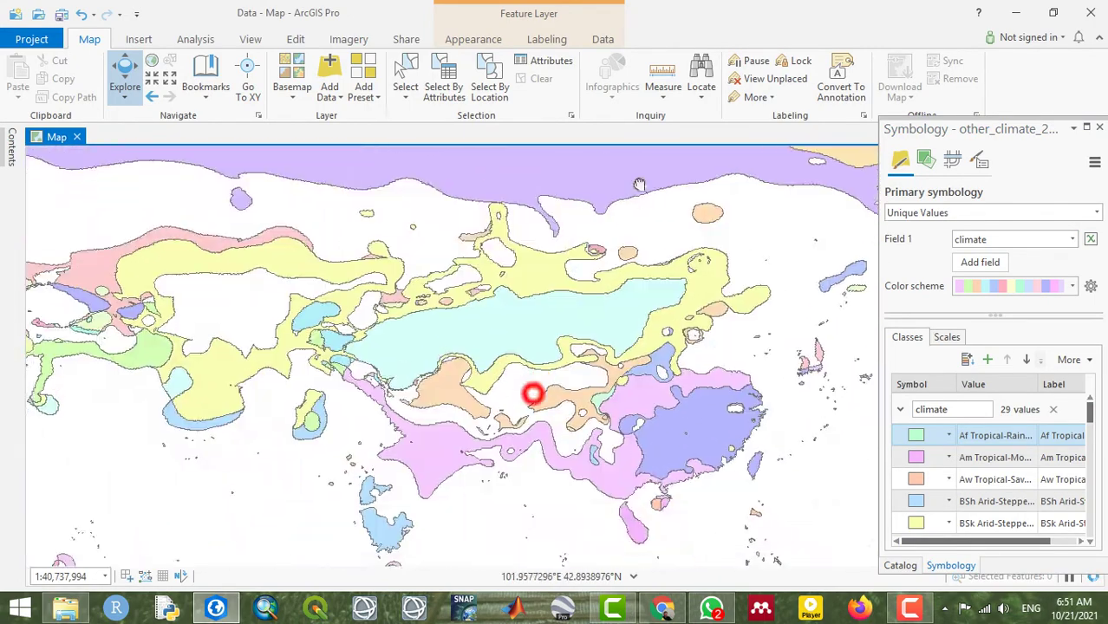
pyautogui.moveTo(532, 394); pyautogui.dragTo(531, 383)
pyautogui.moveTo(502, 289); pyautogui.dragTo(496, 287)
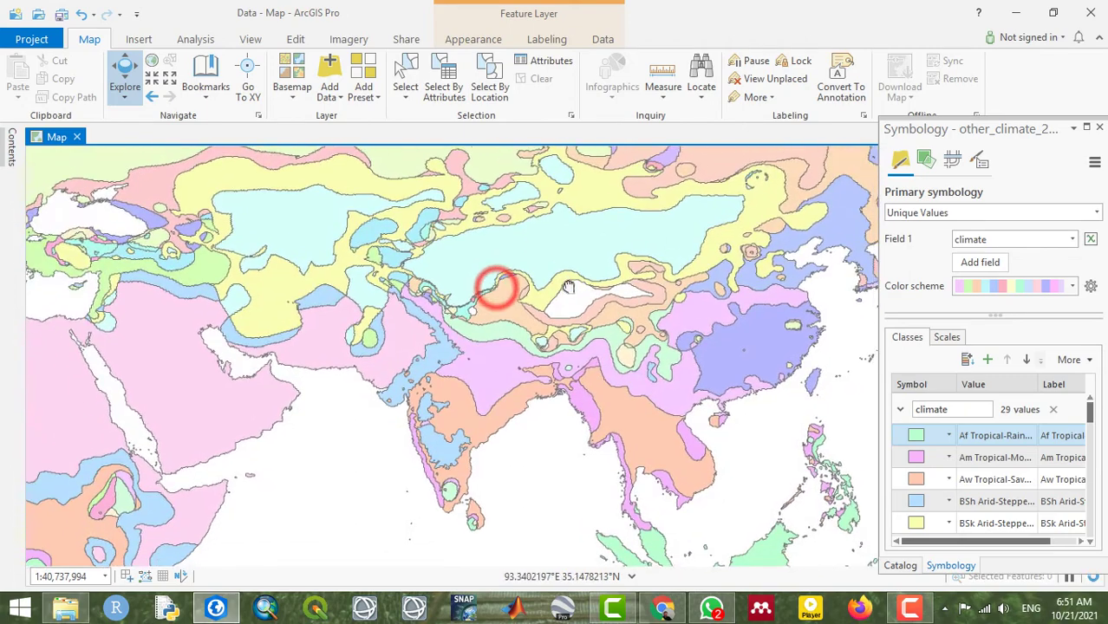
pyautogui.scroll(1, 593, 314)
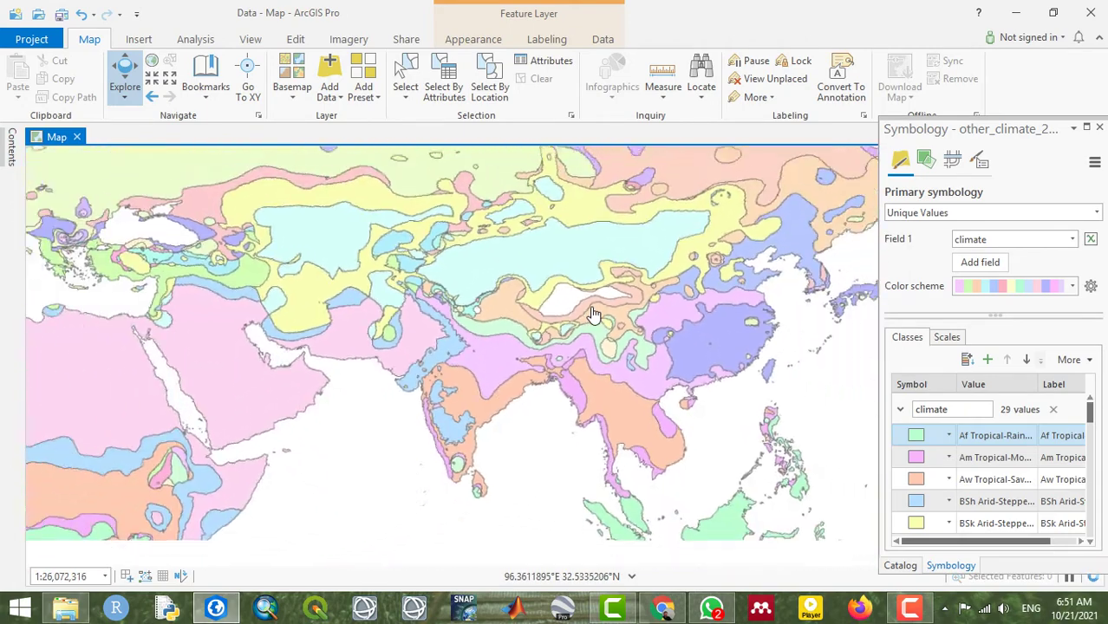
pyautogui.scroll(-3, 593, 314)
# - Identify the climate class of the pink polygon along the Arctic coast of northern Asia and close its pop-up
pyautogui.doubleClick(575, 250)
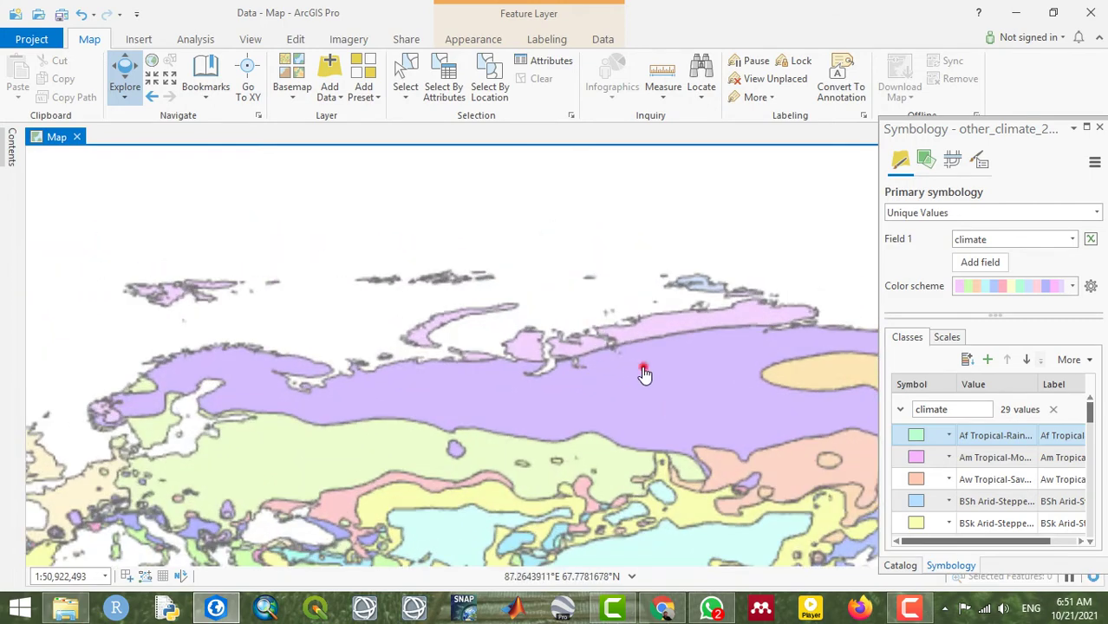
pyautogui.doubleClick(641, 365)
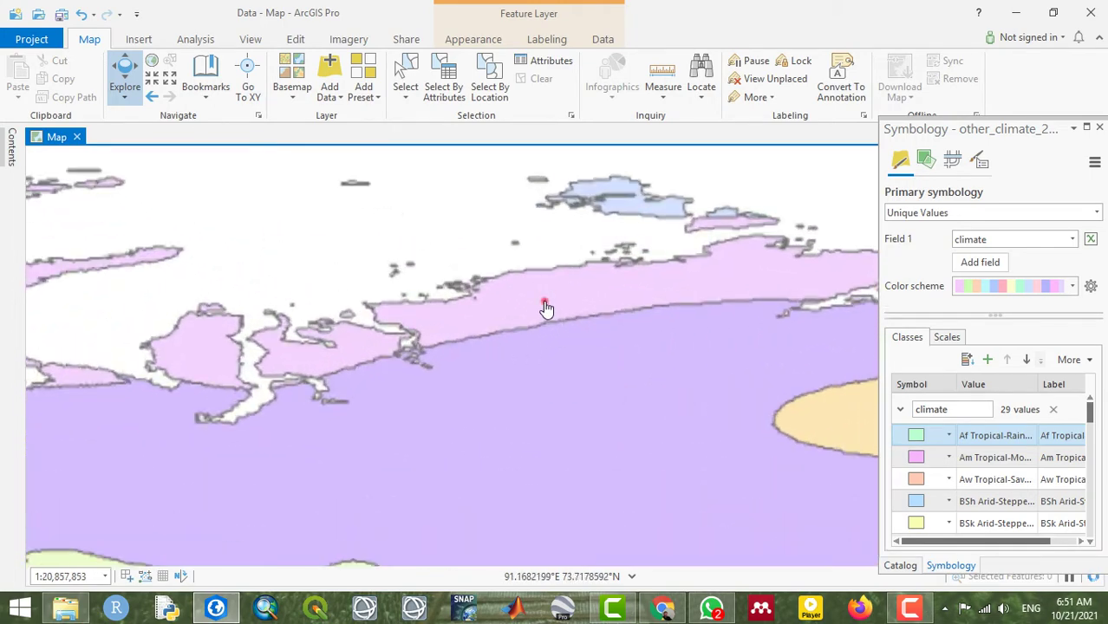
pyautogui.click(545, 305)
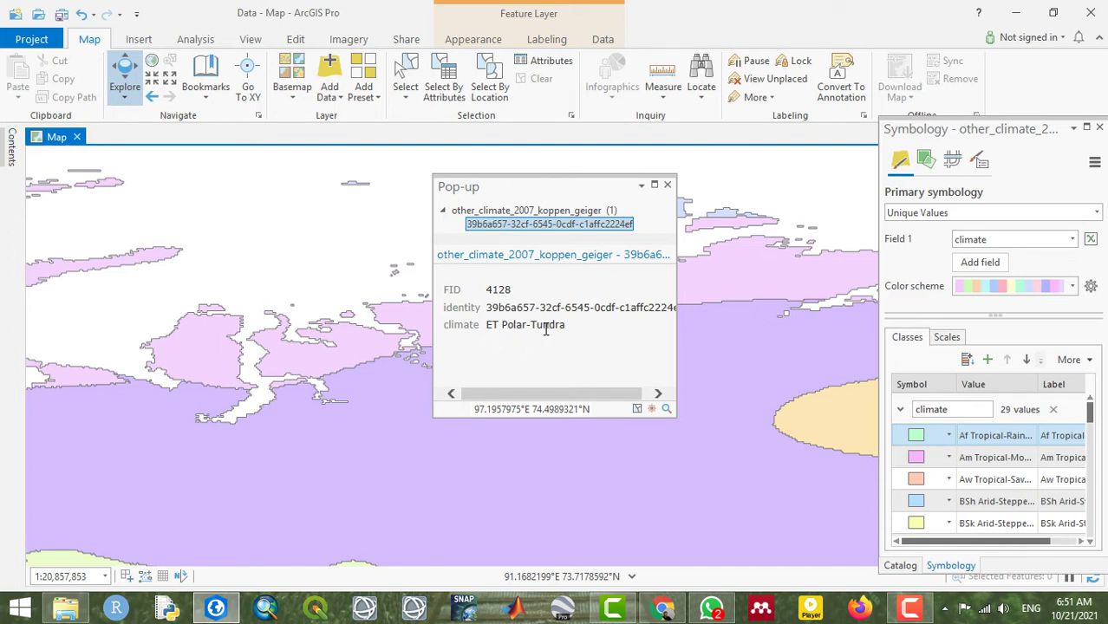
pyautogui.click(668, 186)
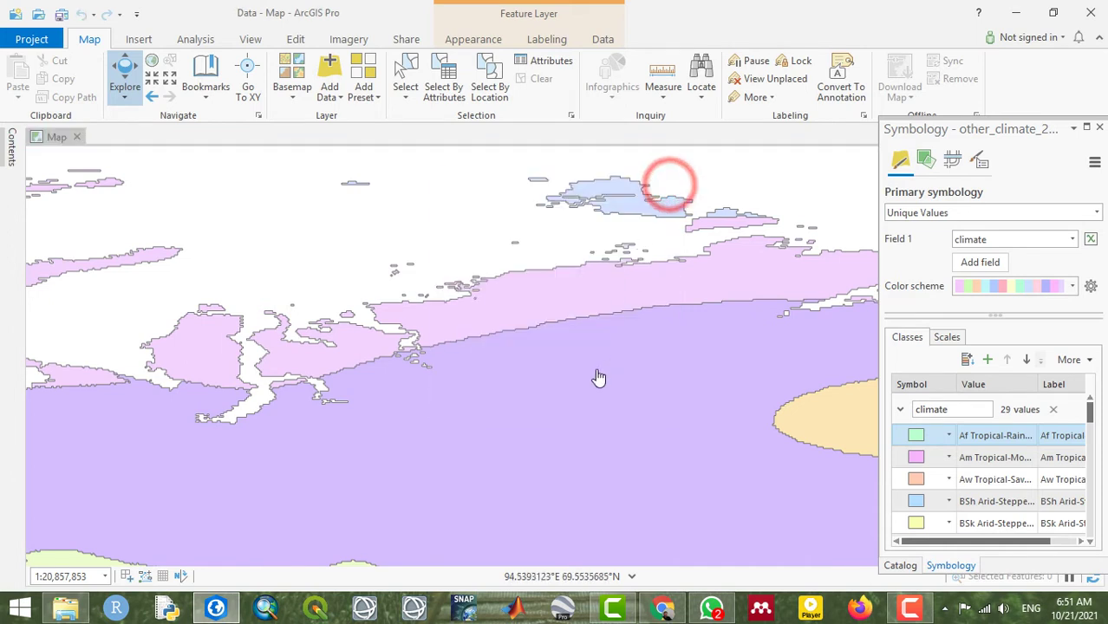
# - Identify the climate classes of the large Saharan polygon and the desert polygon in western China, closing each pop-up
pyautogui.scroll(-3, 595, 374)
pyautogui.scroll(-2, 594, 375)
pyautogui.moveTo(586, 390); pyautogui.dragTo(505, 309)
pyautogui.click(504, 305)
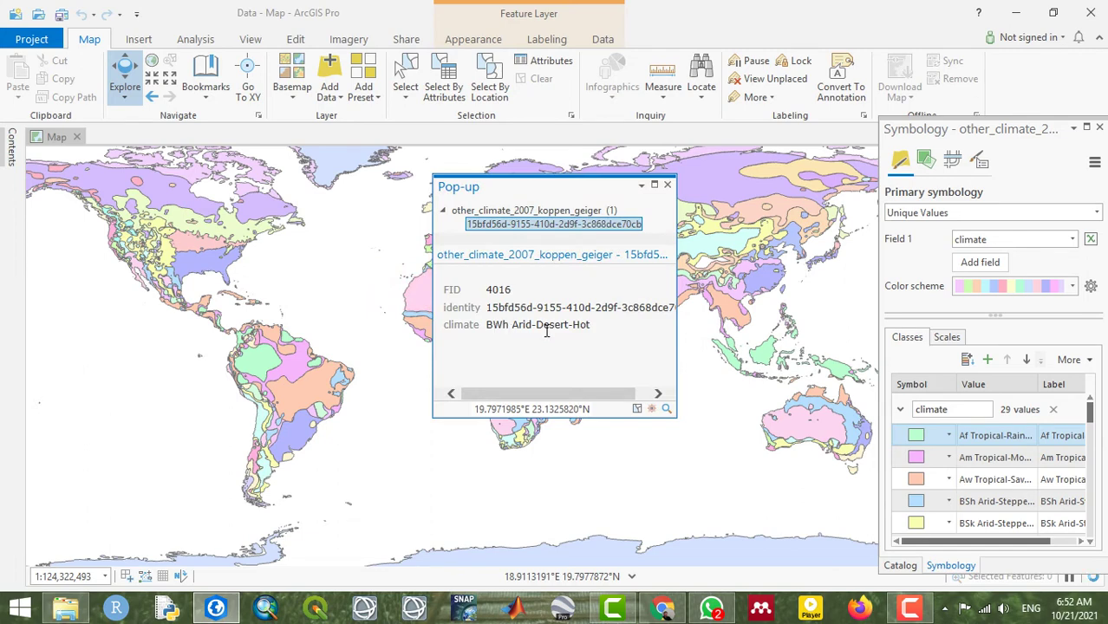
pyautogui.click(666, 185)
pyautogui.click(696, 252)
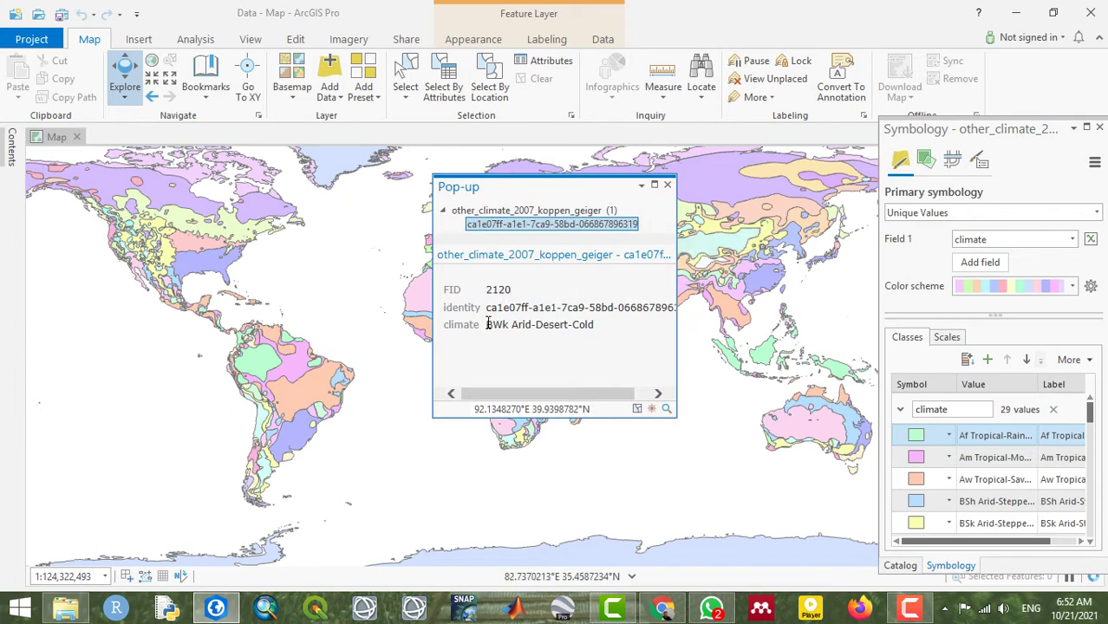
pyautogui.click(667, 187)
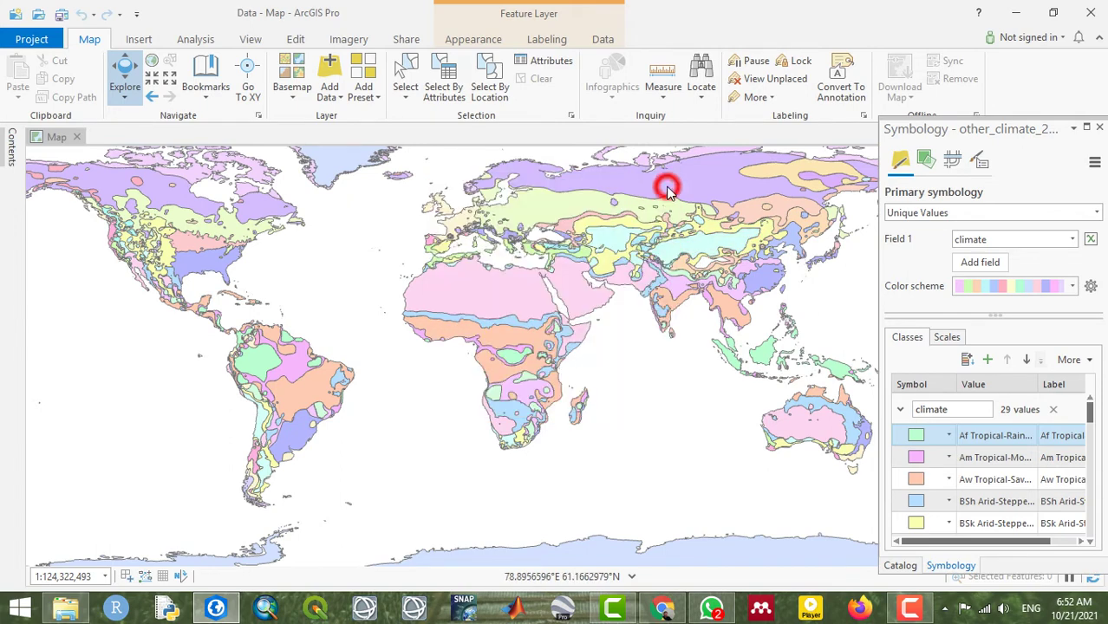
# - Examine the climate zones across South, Central and East Asia, finishing with the view of all continents
pyautogui.doubleClick(655, 288)
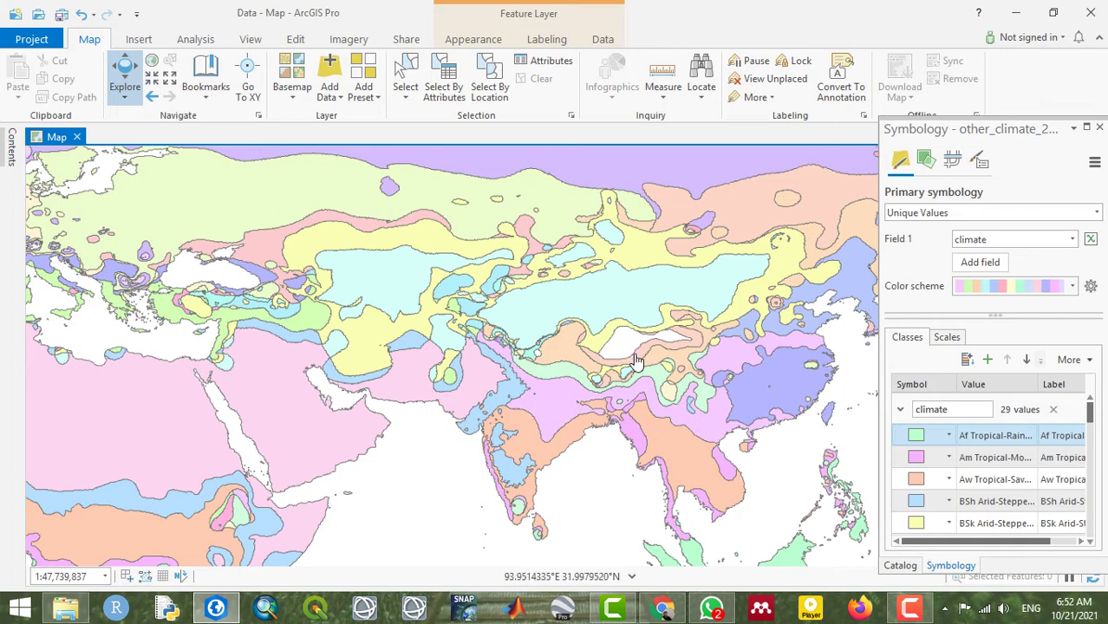
pyautogui.moveTo(685, 308); pyautogui.dragTo(611, 225)
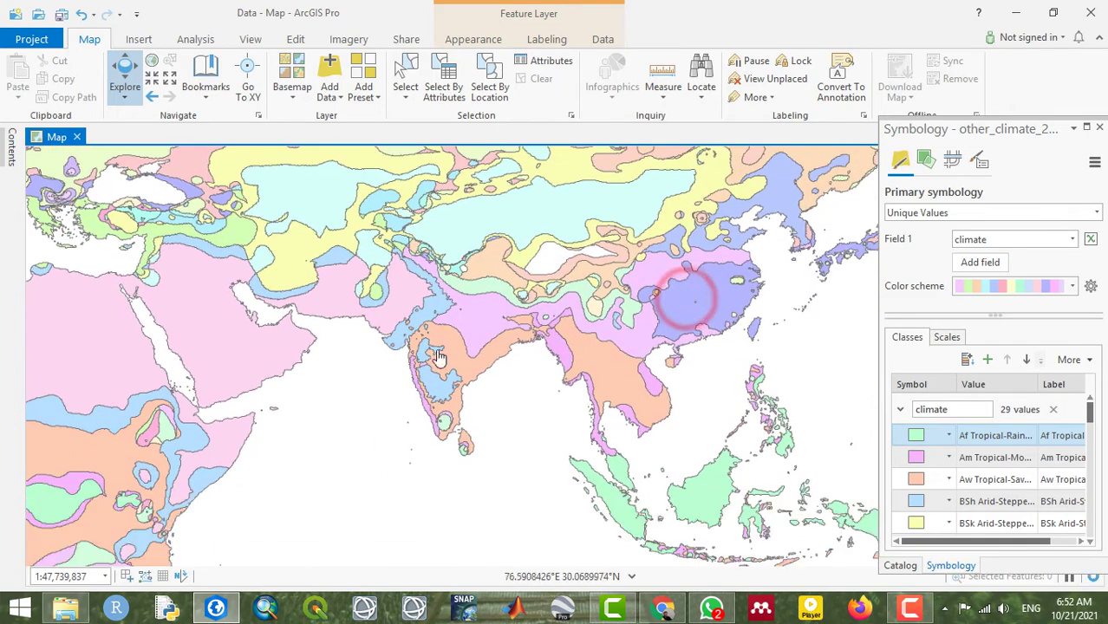
pyautogui.moveTo(477, 324); pyautogui.dragTo(552, 402)
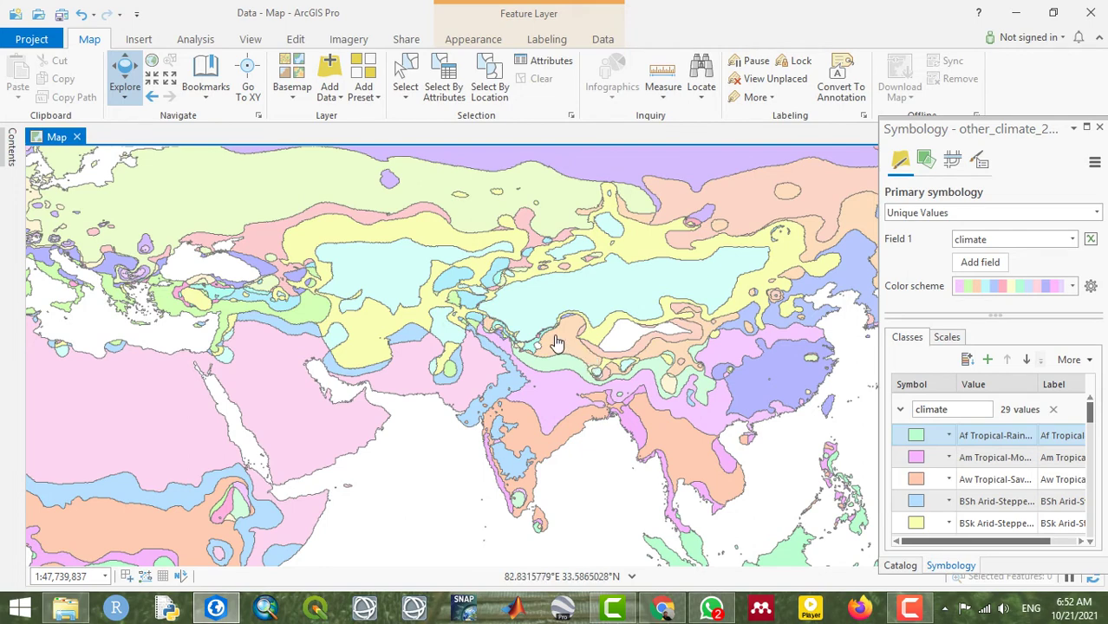
pyautogui.moveTo(605, 349); pyautogui.dragTo(491, 387)
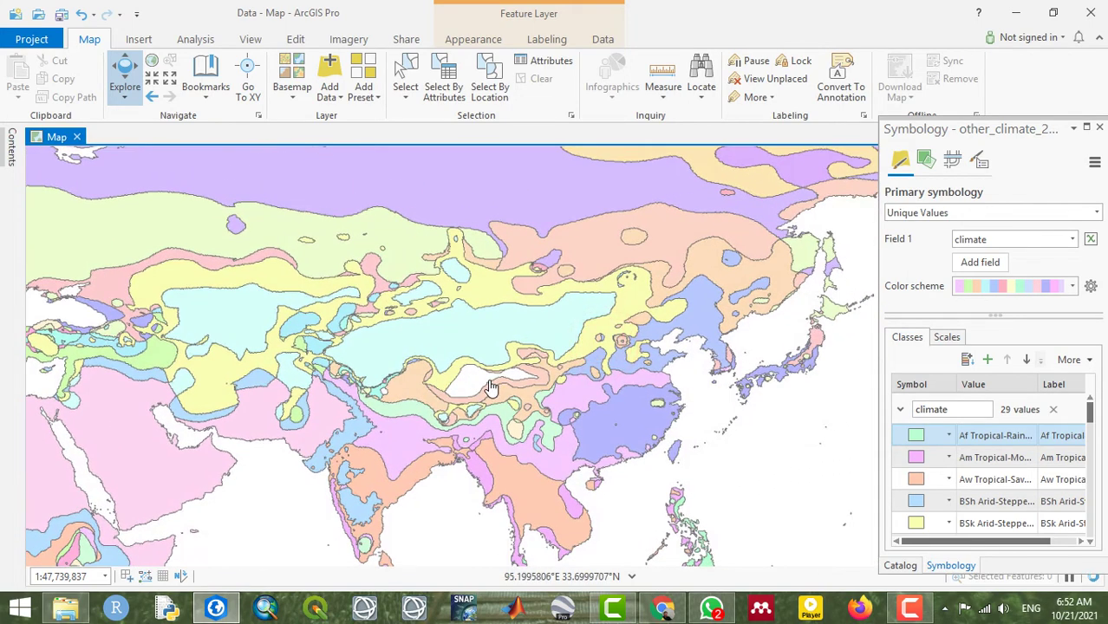
pyautogui.moveTo(346, 370); pyautogui.dragTo(594, 305)
pyautogui.scroll(-3, 546, 284)
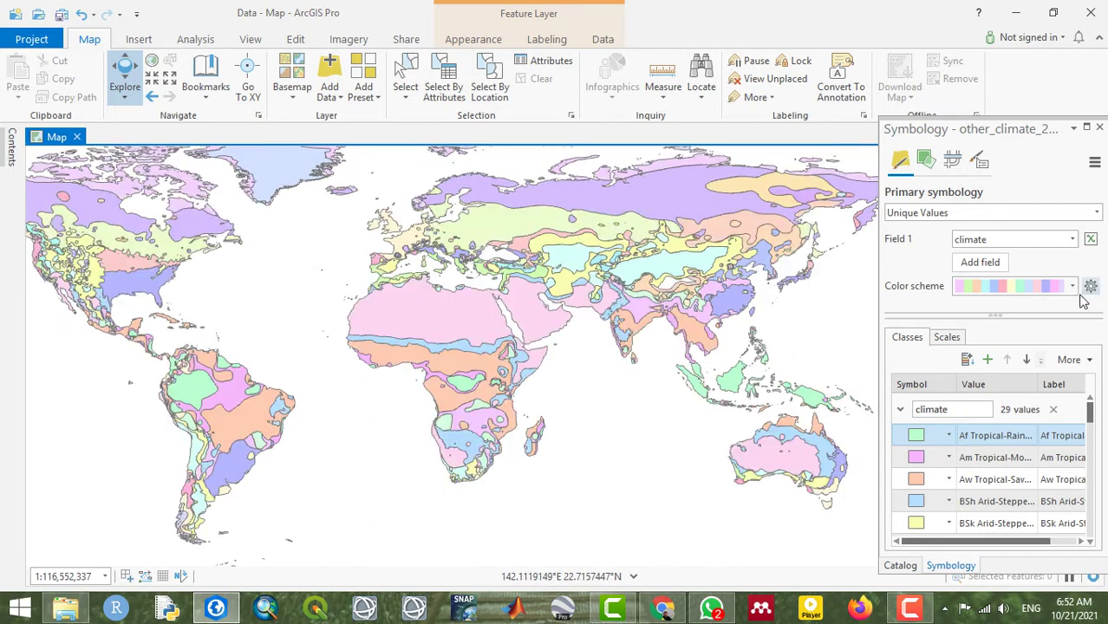
# - Apply the Dark Glazes color scheme to the Koppen-Geiger climate classes
pyautogui.click(1070, 290)
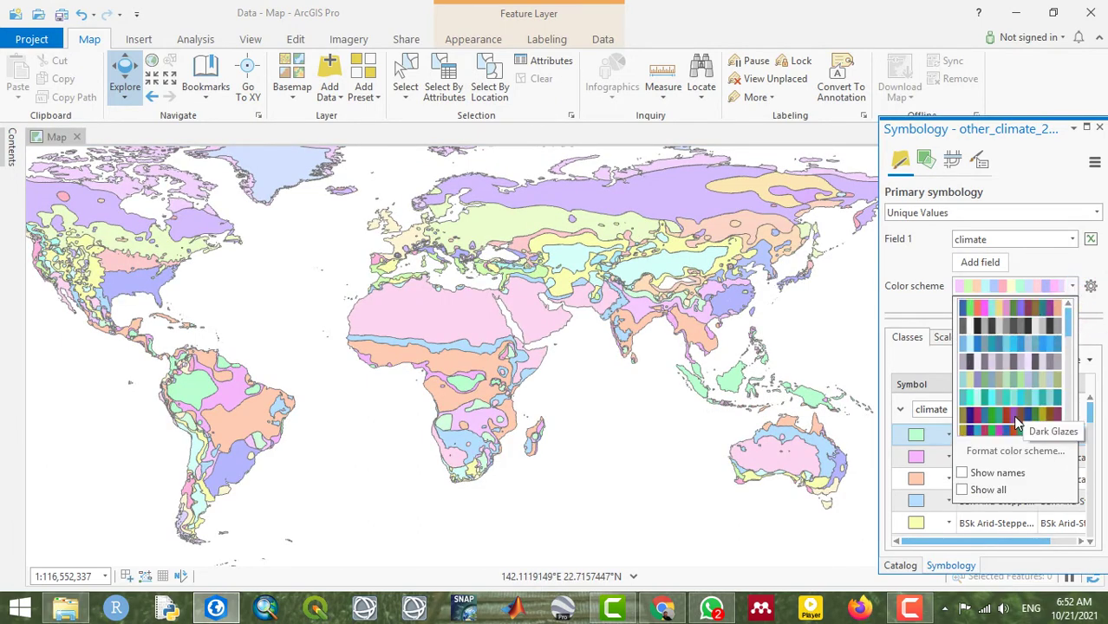
pyautogui.click(1017, 419)
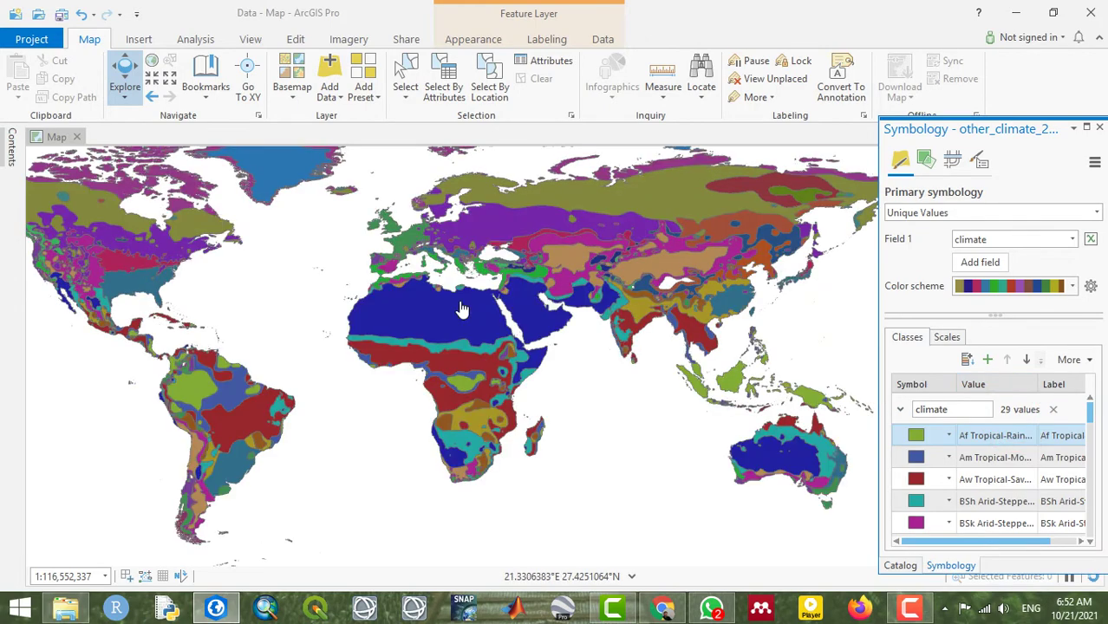
# - Identify the climate class of the dark red polygon in mainland Southeast Asia and close its pop-up
pyautogui.scroll(-2, 511, 297)
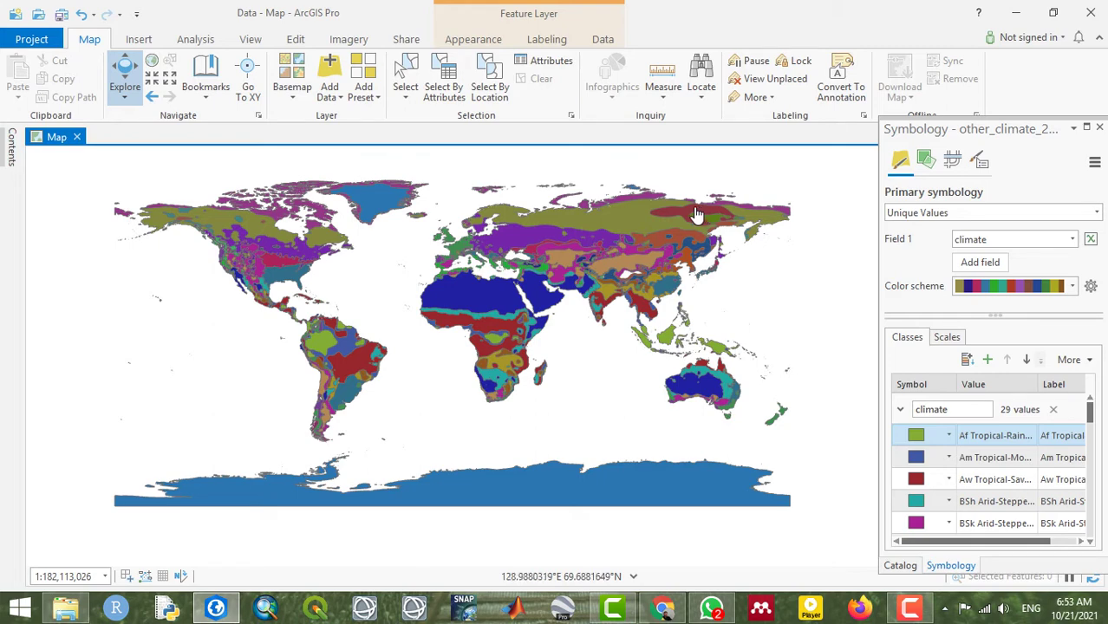
pyautogui.click(644, 311)
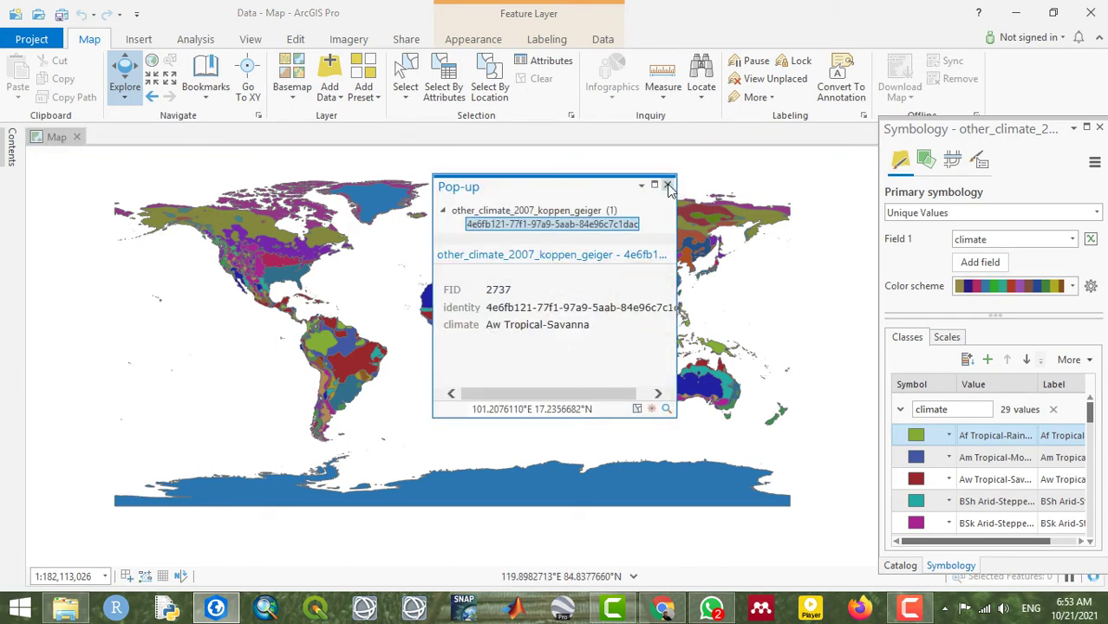
pyautogui.click(667, 186)
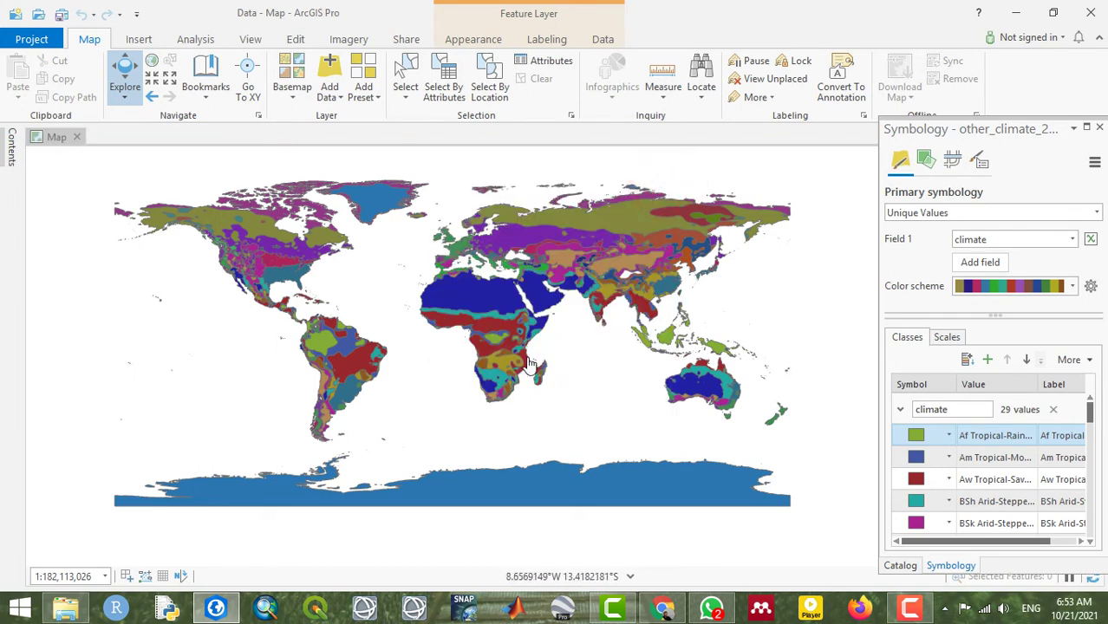
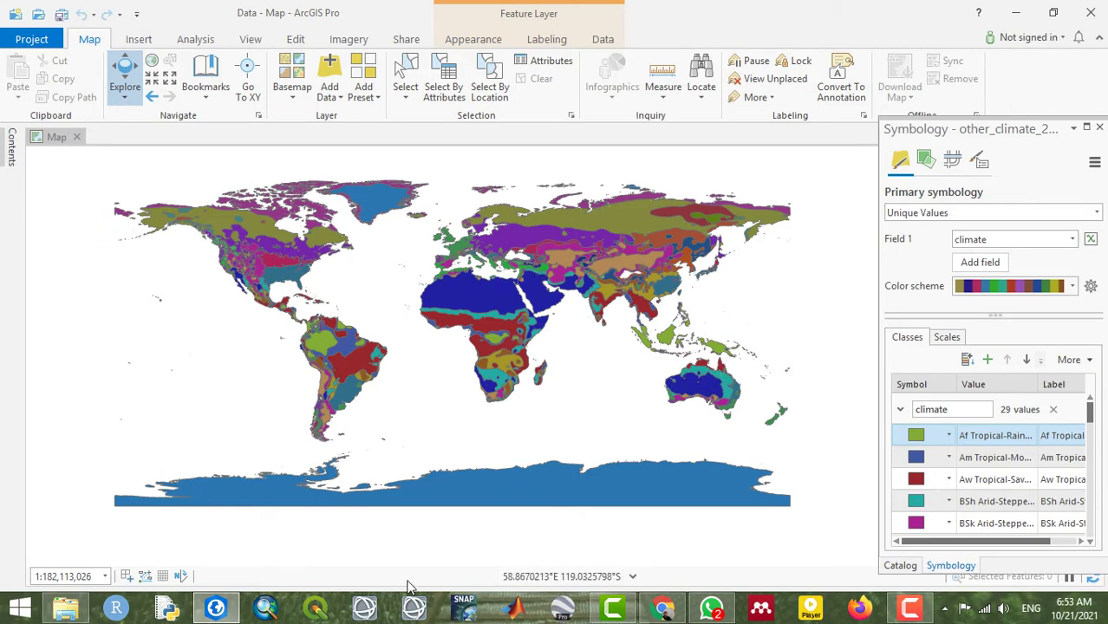
# - Switch to Chrome, dismiss the Download Layer dialog and close the three IGRAC tabs, leaving only the Google results tab
pyautogui.click(679, 612)
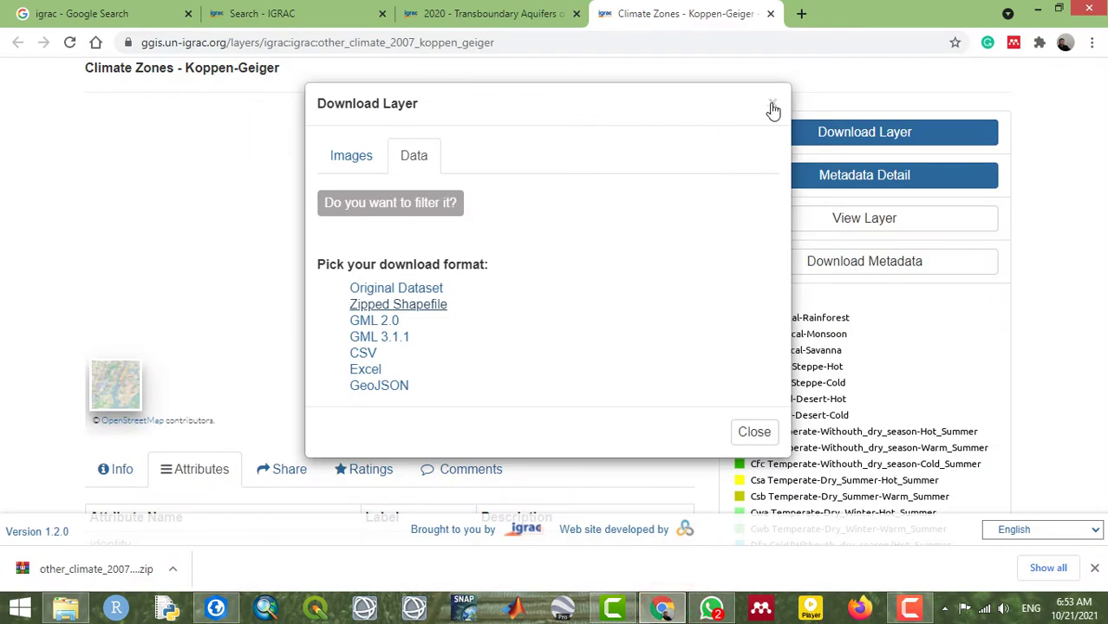
pyautogui.click(771, 104)
pyautogui.click(297, 14)
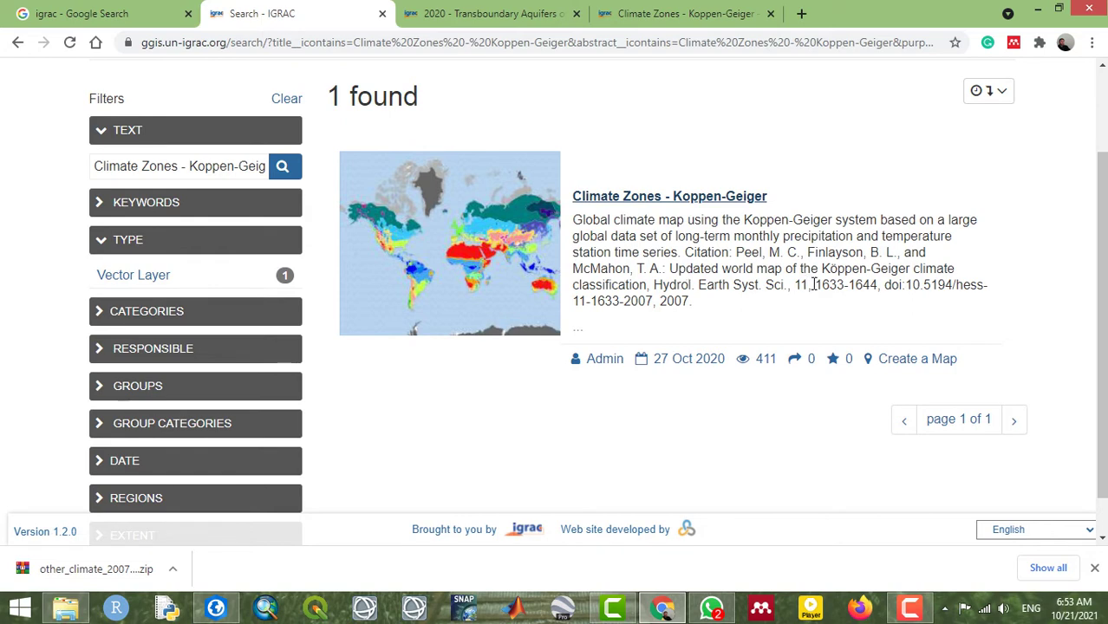
pyautogui.moveTo(1101, 255); pyautogui.dragTo(1100, 173)
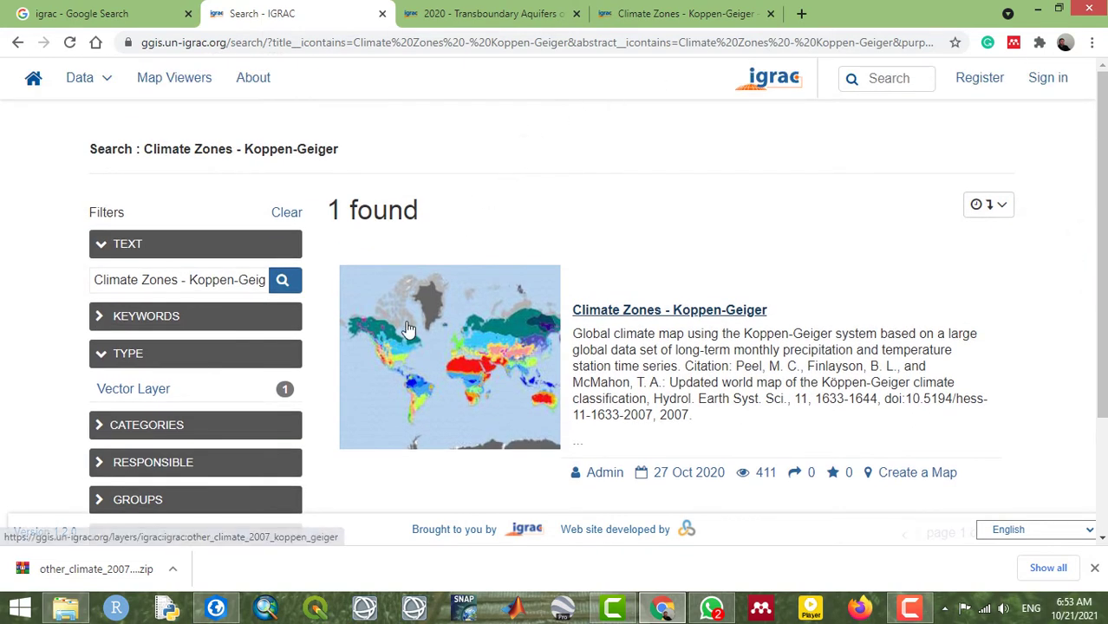
pyautogui.click(382, 15)
pyautogui.click(382, 14)
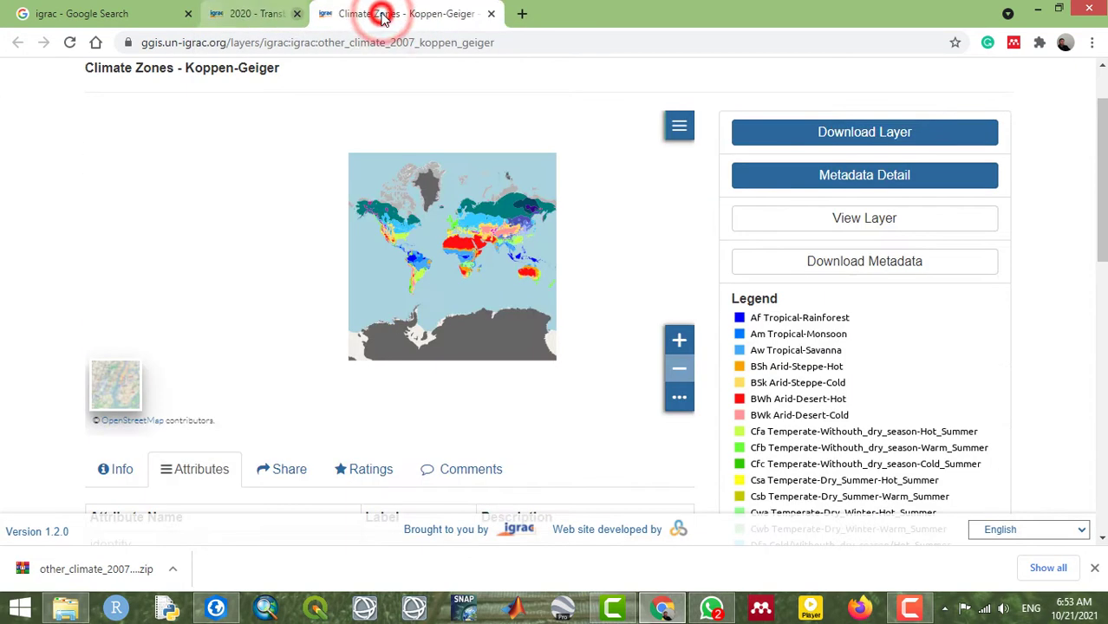
pyautogui.click(383, 14)
# - Search Google for "giovanni nasa" in place of the igrac query
pyautogui.click(366, 87)
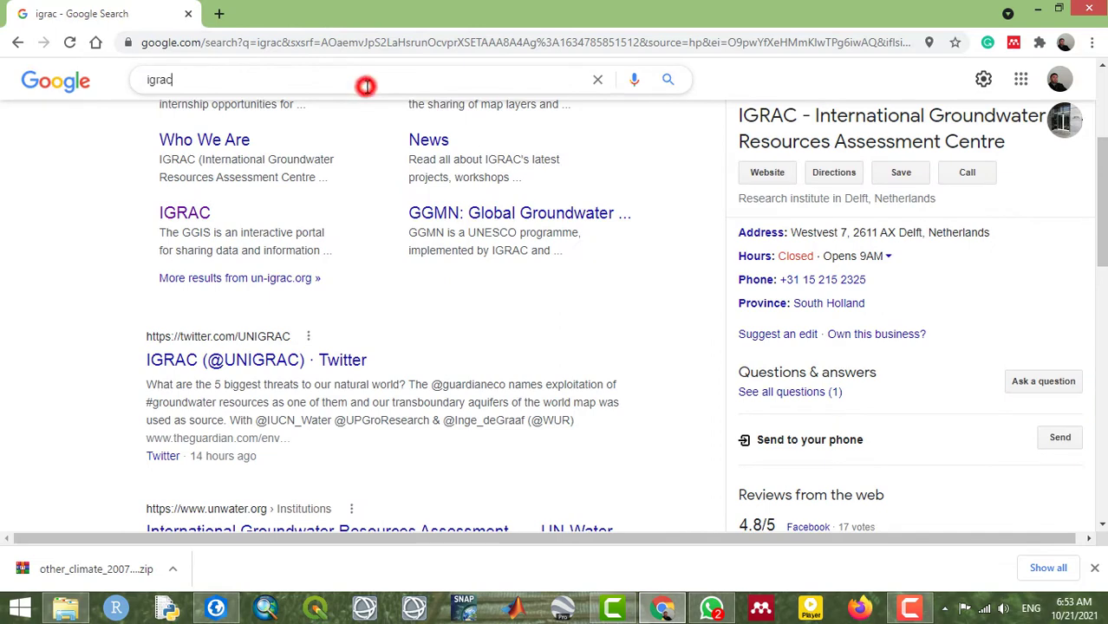
pyautogui.hotkey('ctrl', 'a')
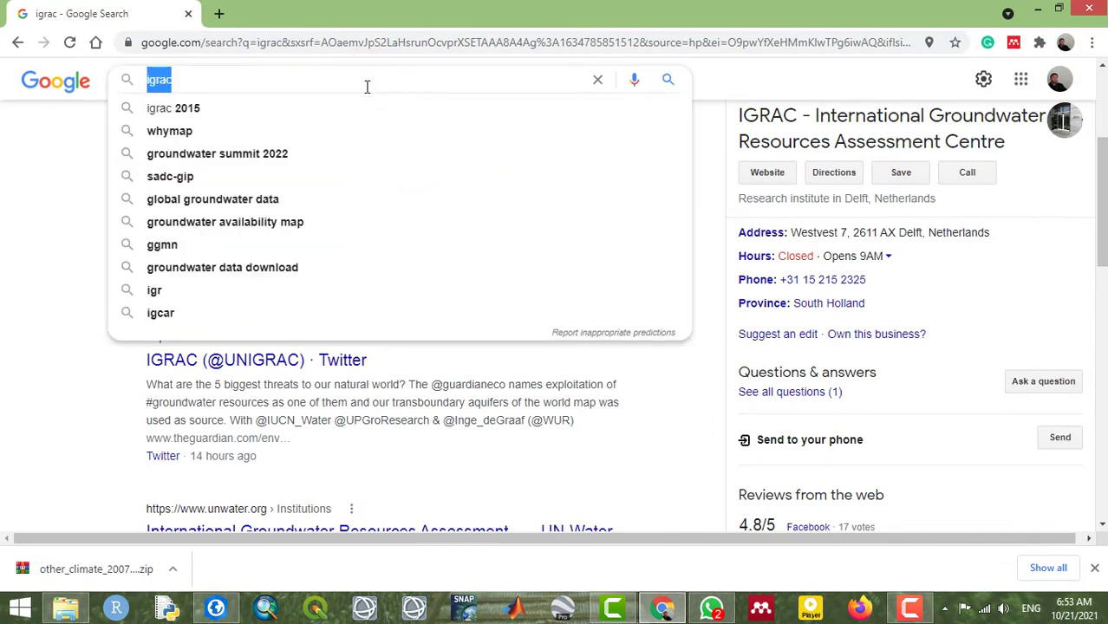
pyautogui.press('BackSpace')
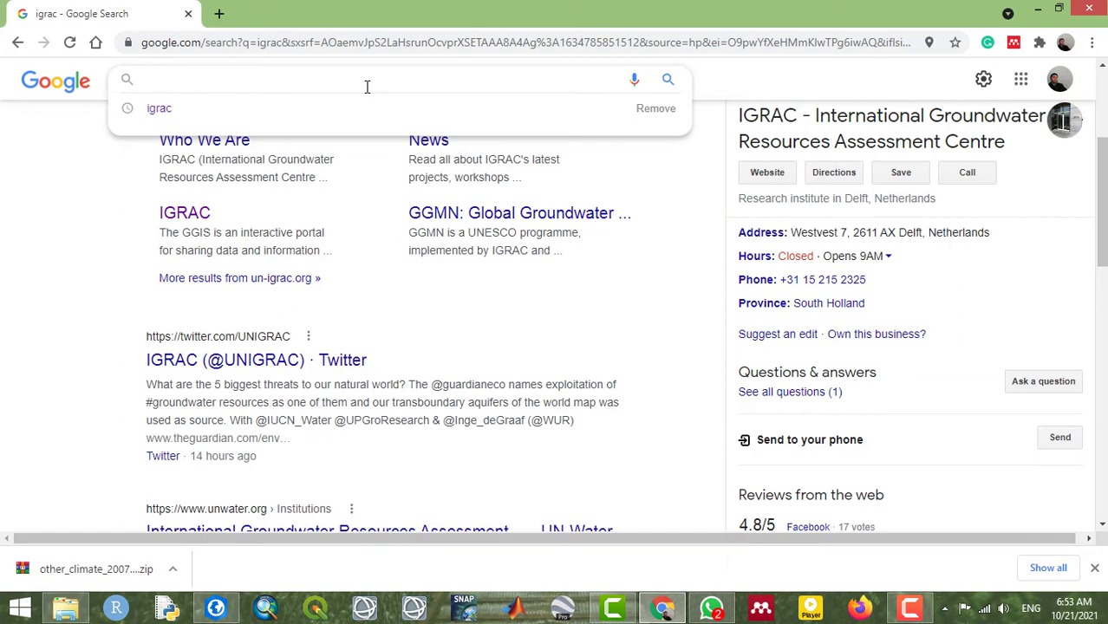
pyautogui.write('gio')
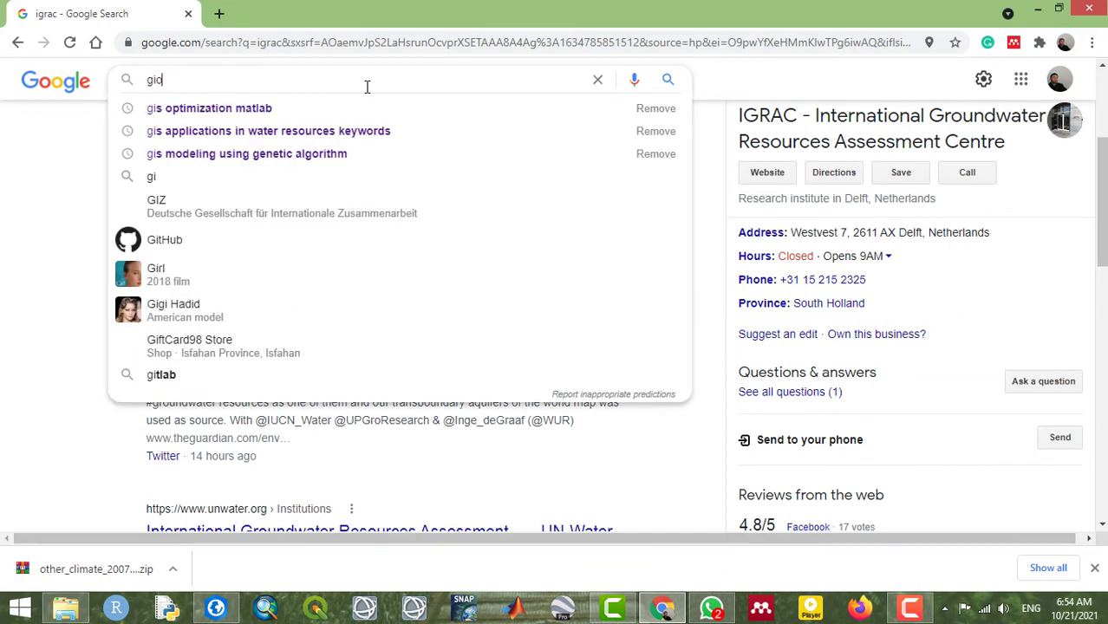
pyautogui.write('vann')
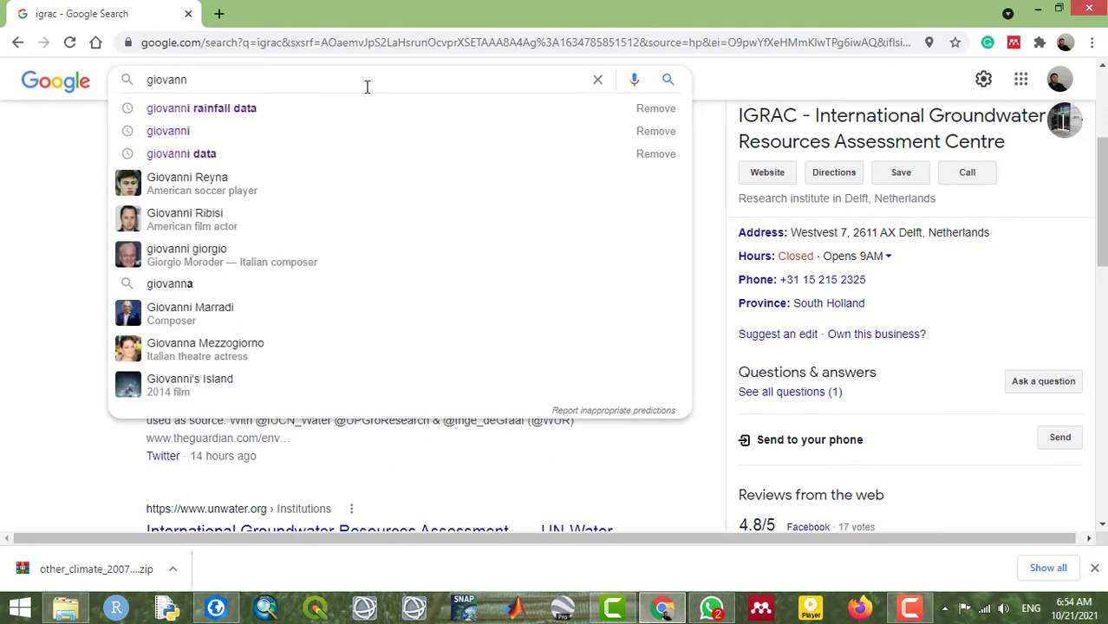
pyautogui.write('i nas')
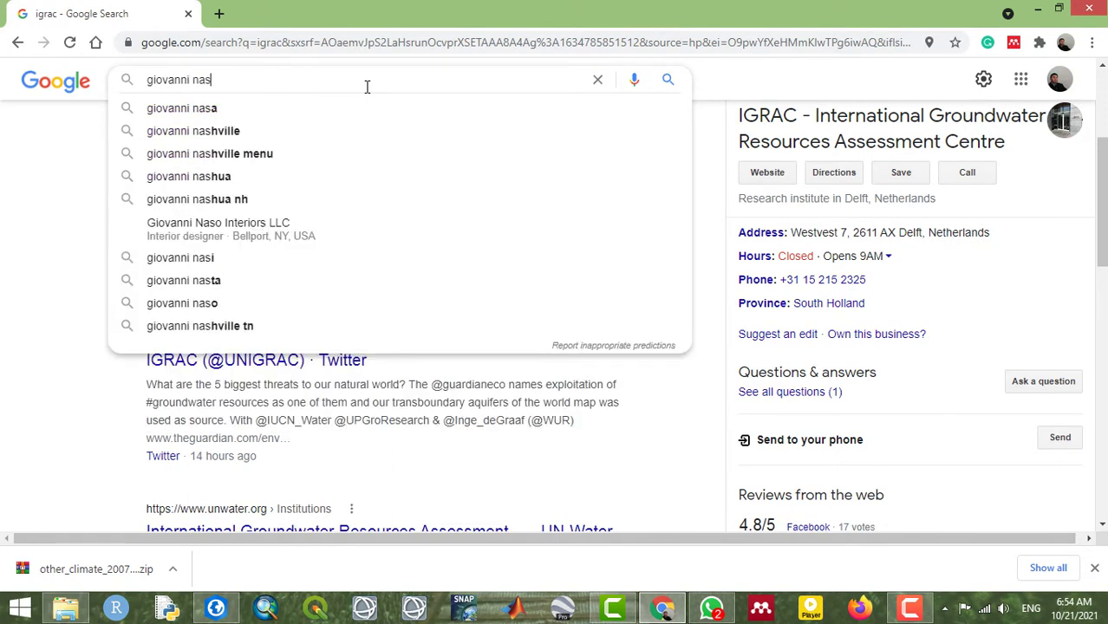
pyautogui.write('a')
pyautogui.press('Return')
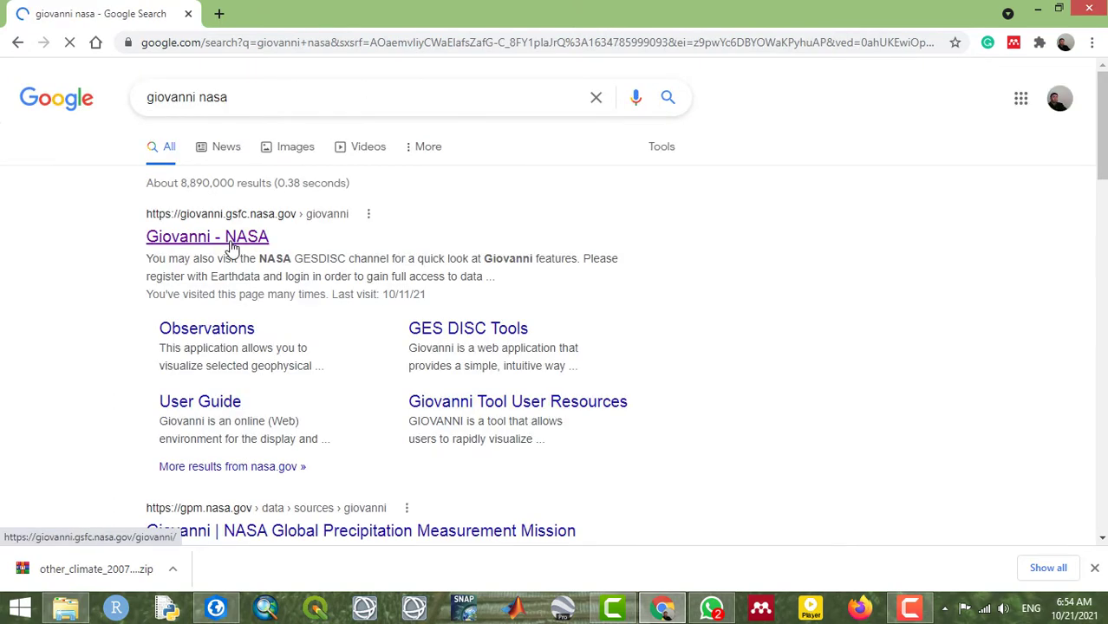
# - Open the Giovanni - NASA result in a new tab and look over its data selection page
pyautogui.rightClick(247, 238)
pyautogui.click(273, 251)
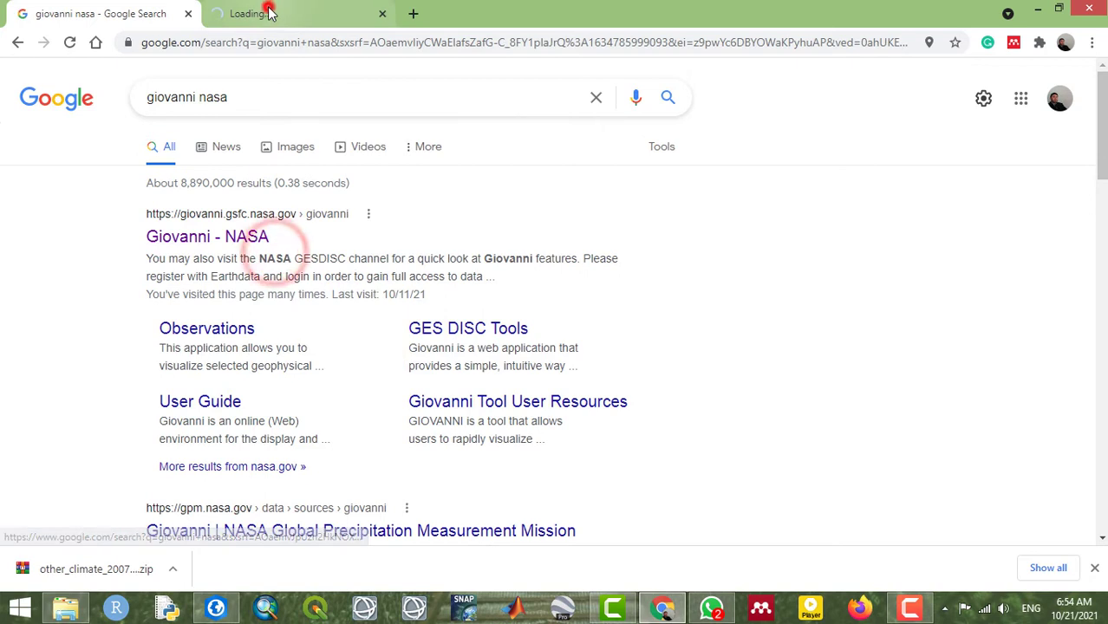
pyautogui.click(276, 17)
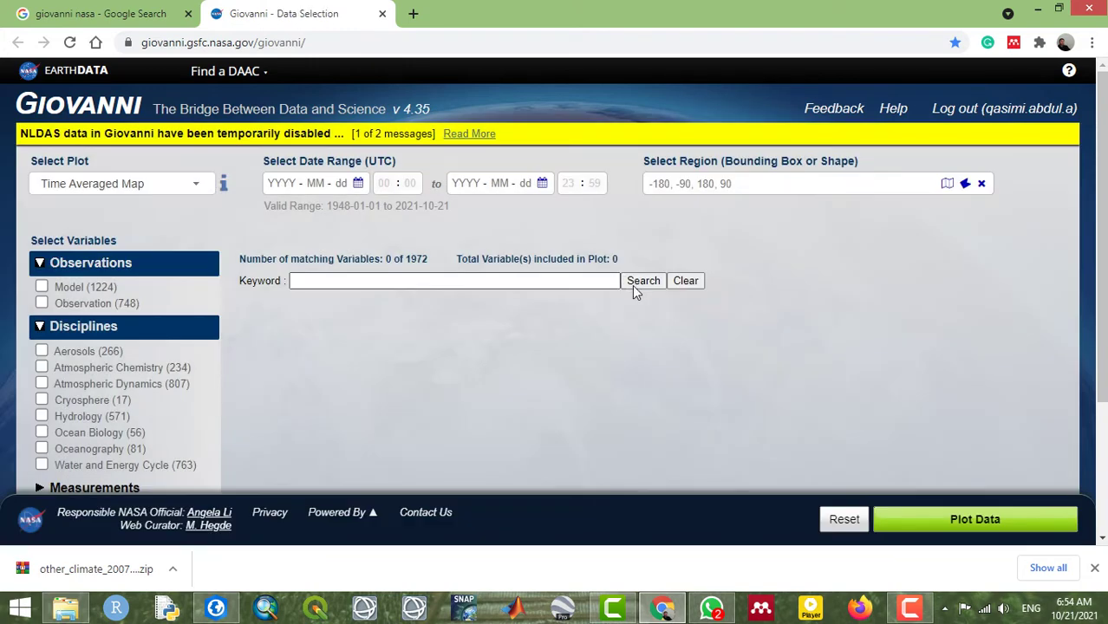
pyautogui.scroll(-3, 641, 286)
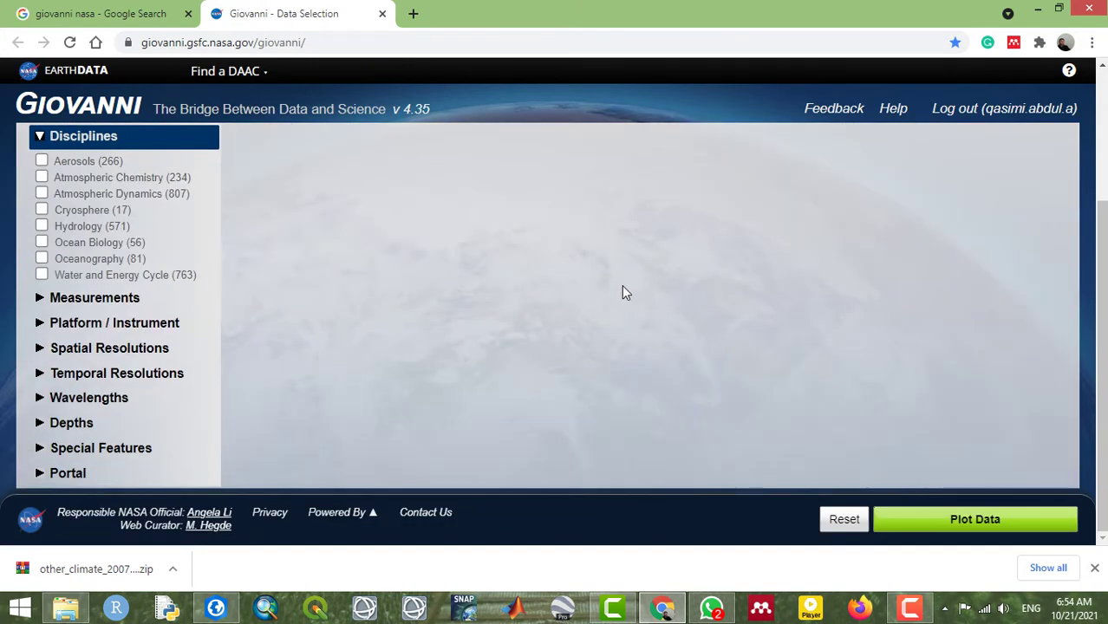
pyautogui.scroll(3, 621, 292)
pyautogui.scroll(-3, 621, 292)
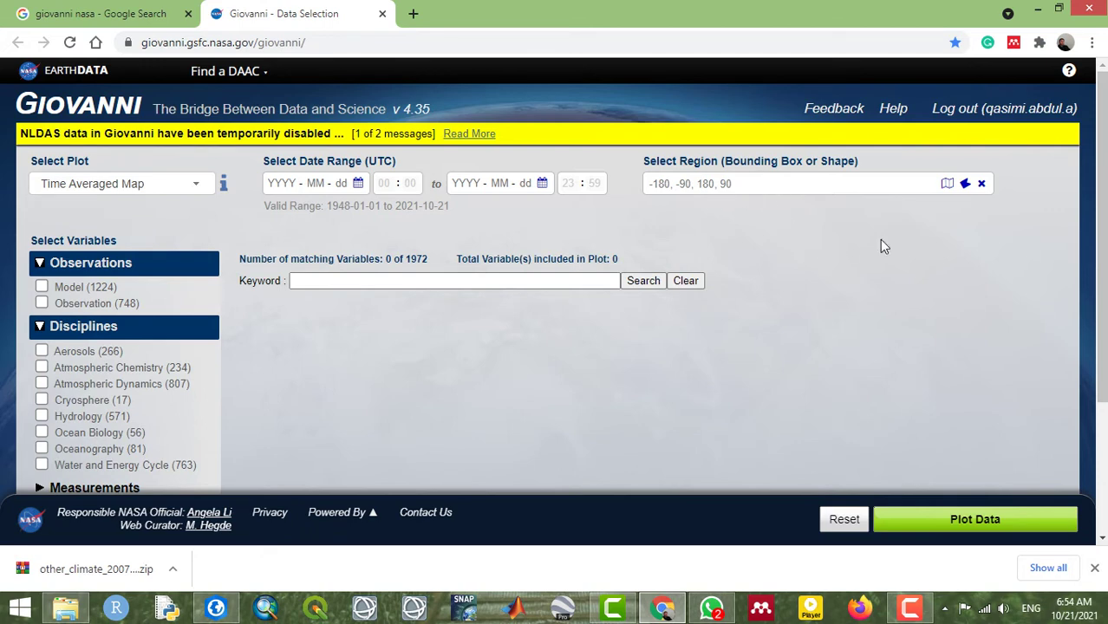
# - Open the map for choosing the region and bring Afghanistan into close view
pyautogui.click(944, 185)
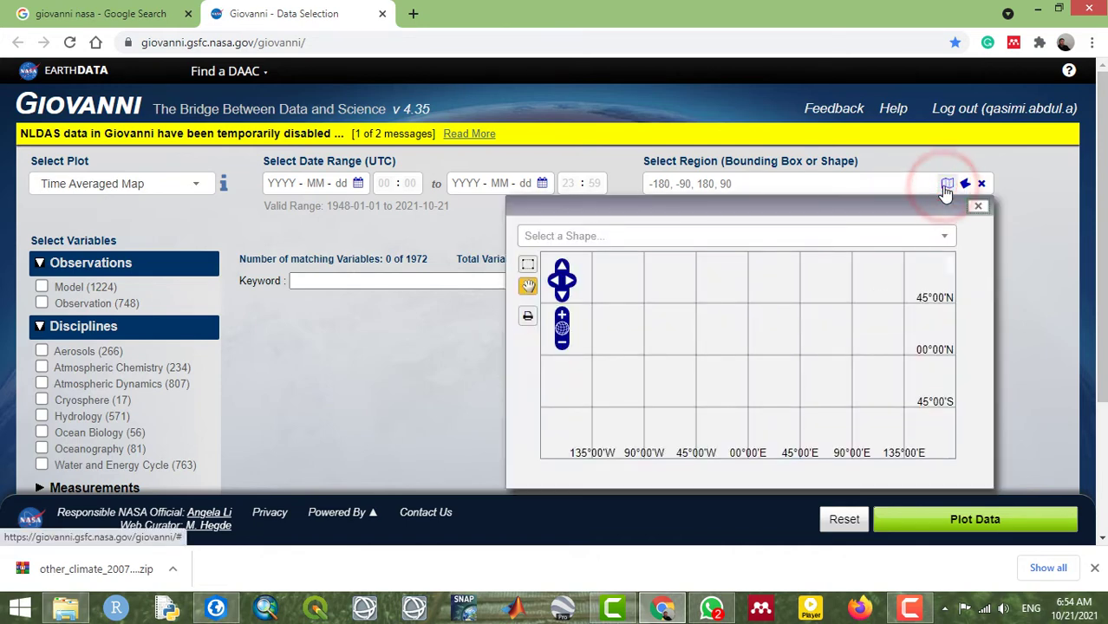
pyautogui.doubleClick(787, 321)
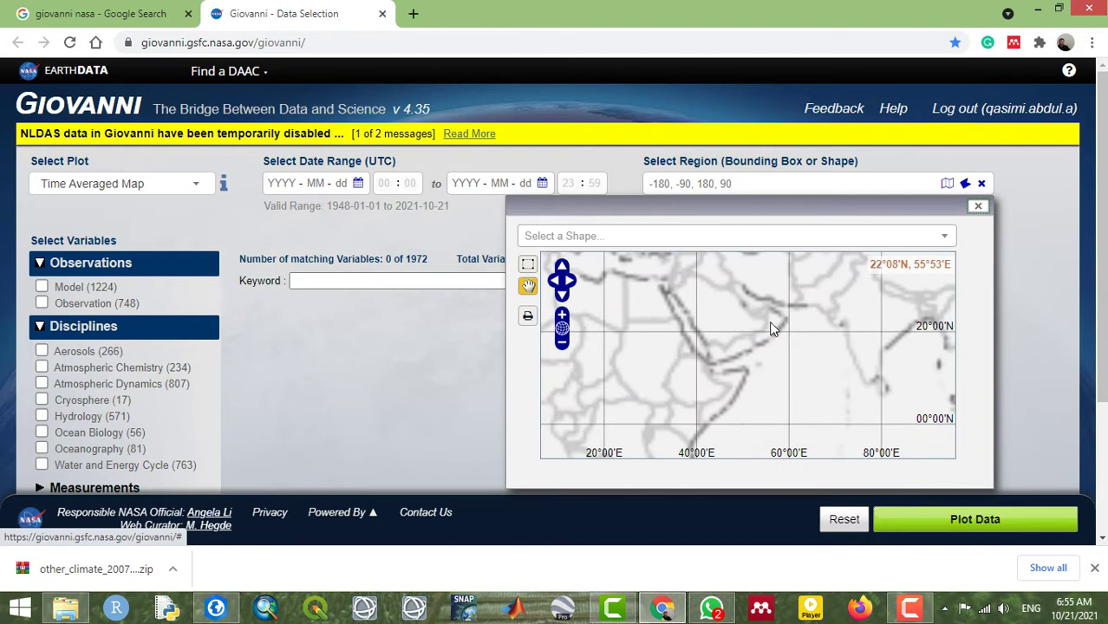
pyautogui.click(751, 303)
pyautogui.moveTo(751, 304); pyautogui.dragTo(734, 407)
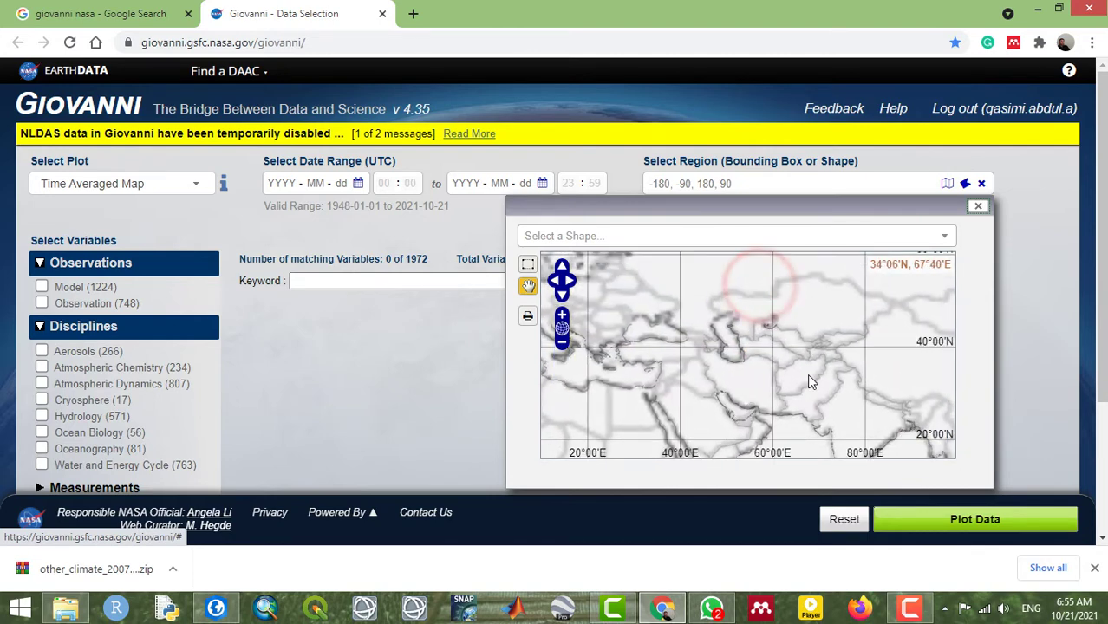
pyautogui.moveTo(807, 374); pyautogui.dragTo(771, 329)
pyautogui.scroll(1, 771, 330)
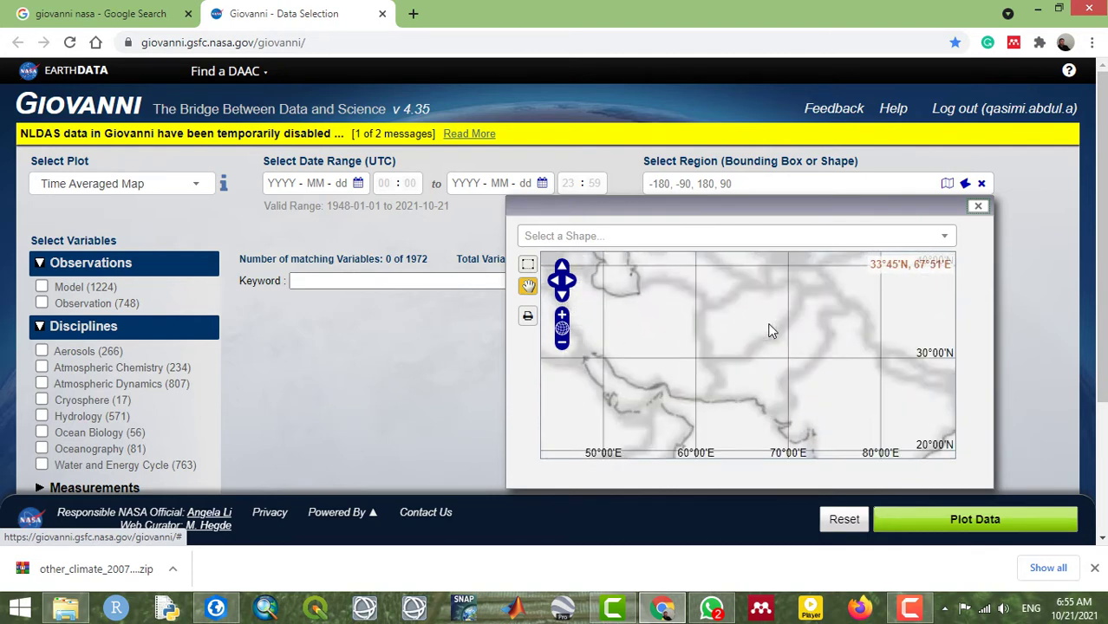
pyautogui.moveTo(751, 306); pyautogui.dragTo(756, 335)
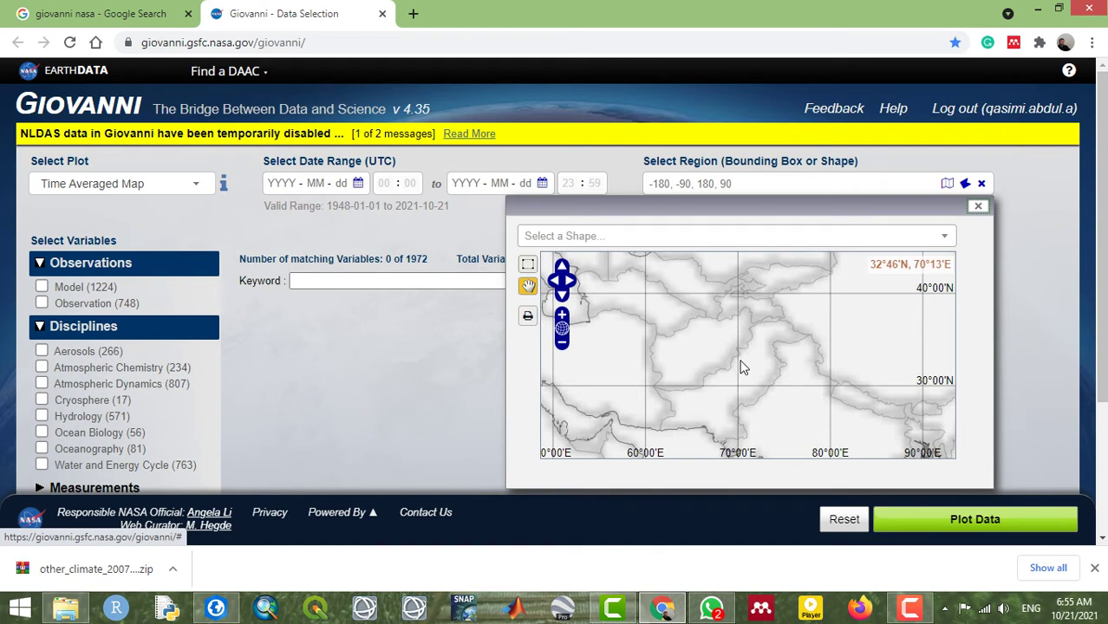
pyautogui.scroll(3, 736, 334)
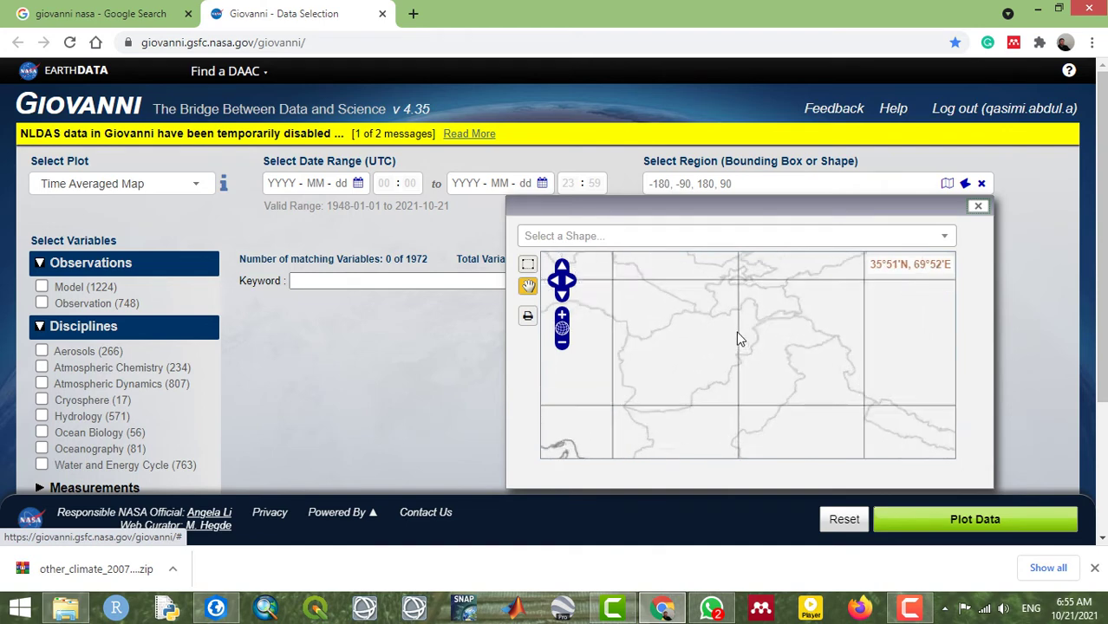
pyautogui.scroll(-5, 735, 331)
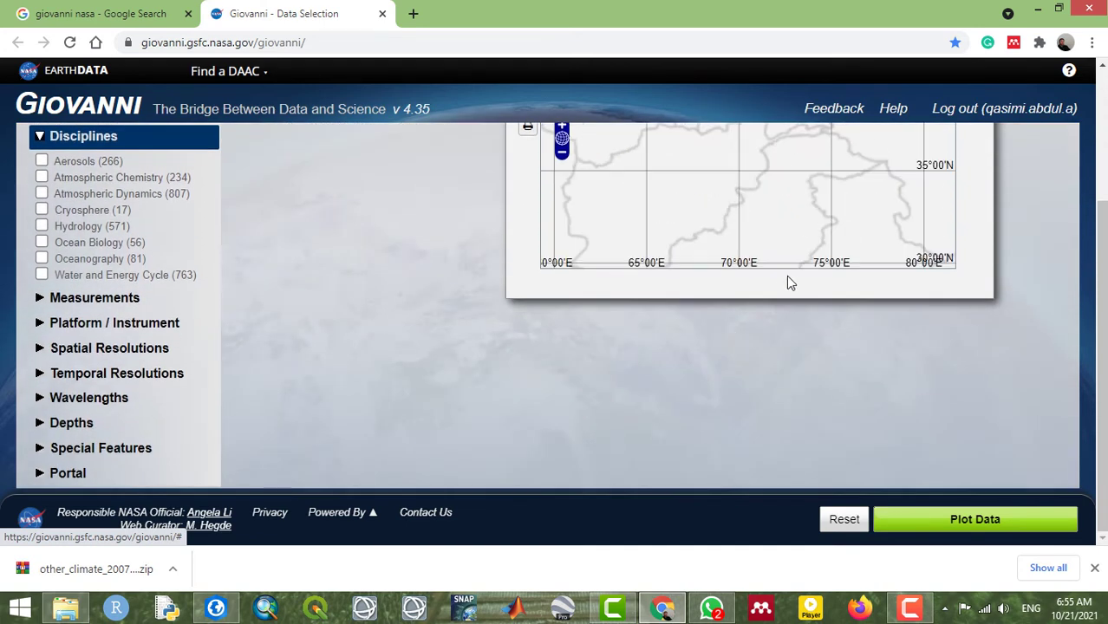
pyautogui.scroll(3, 1023, 330)
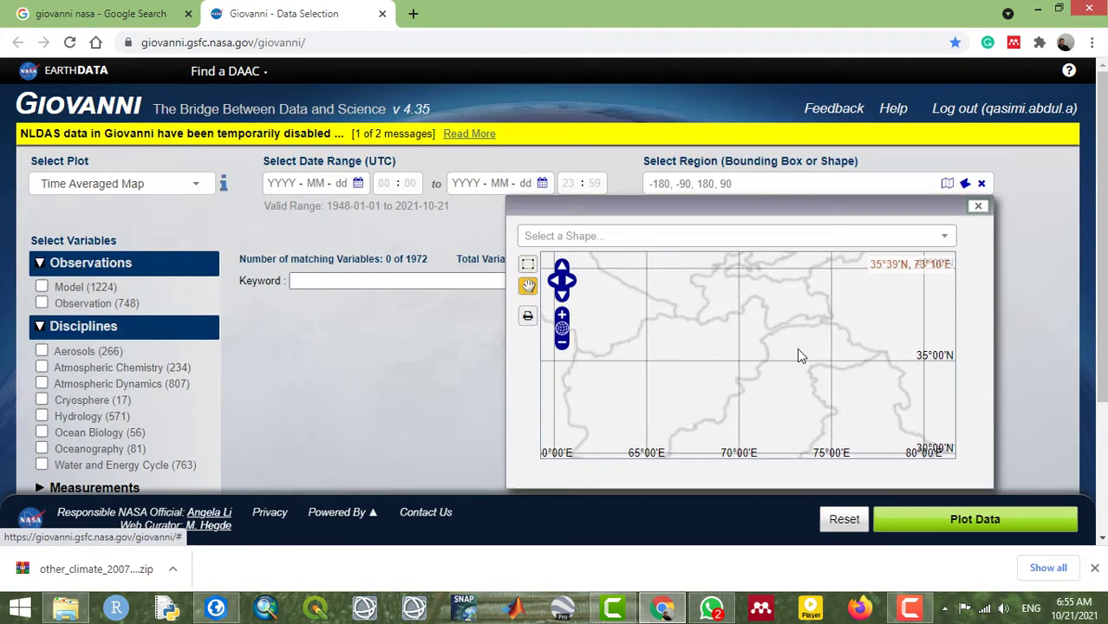
# - Draw a bounding box over northeastern Afghanistan, about 69.74 to 72.73°E and 35.09 to 39.05°N, and close the region map
pyautogui.click(526, 267)
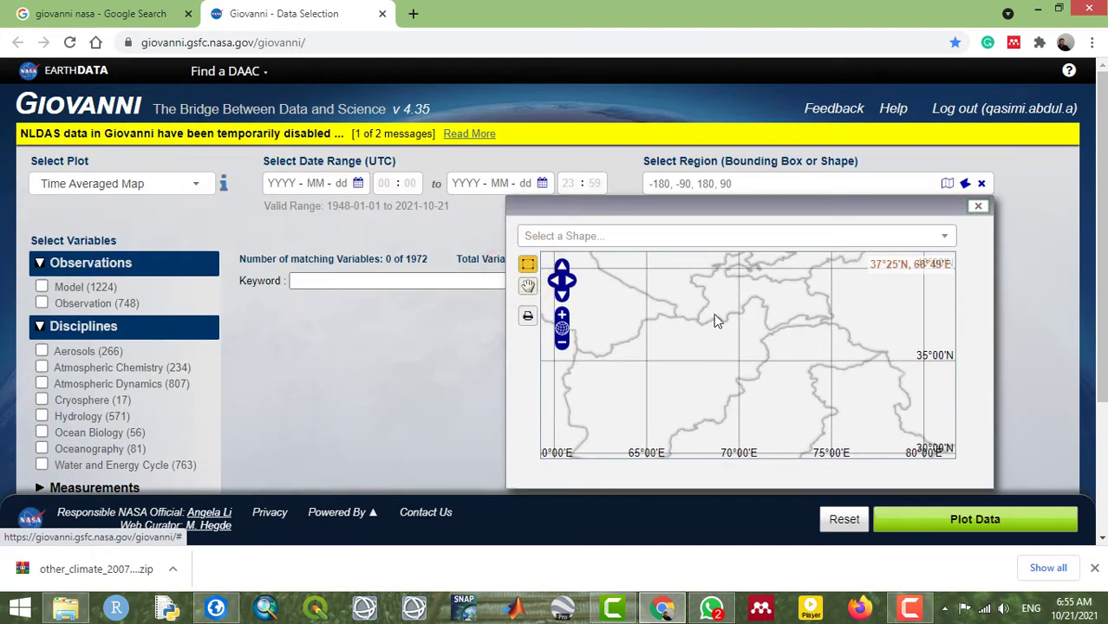
pyautogui.moveTo(730, 331); pyautogui.dragTo(783, 348)
pyautogui.click(753, 297)
pyautogui.click(730, 276)
pyautogui.moveTo(733, 286); pyautogui.dragTo(790, 359)
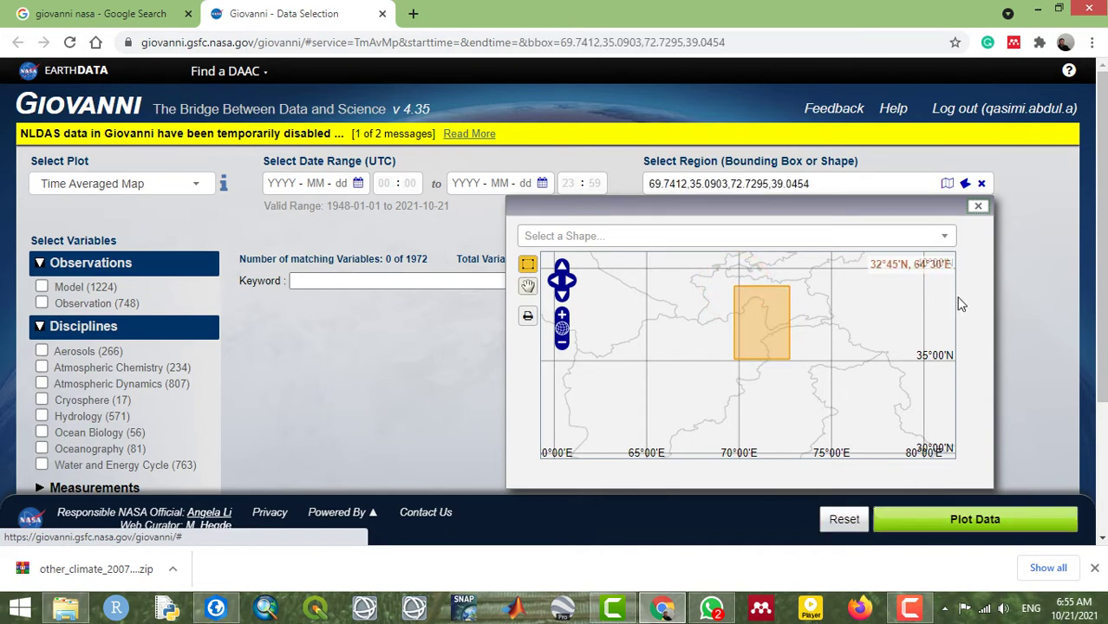
pyautogui.click(976, 209)
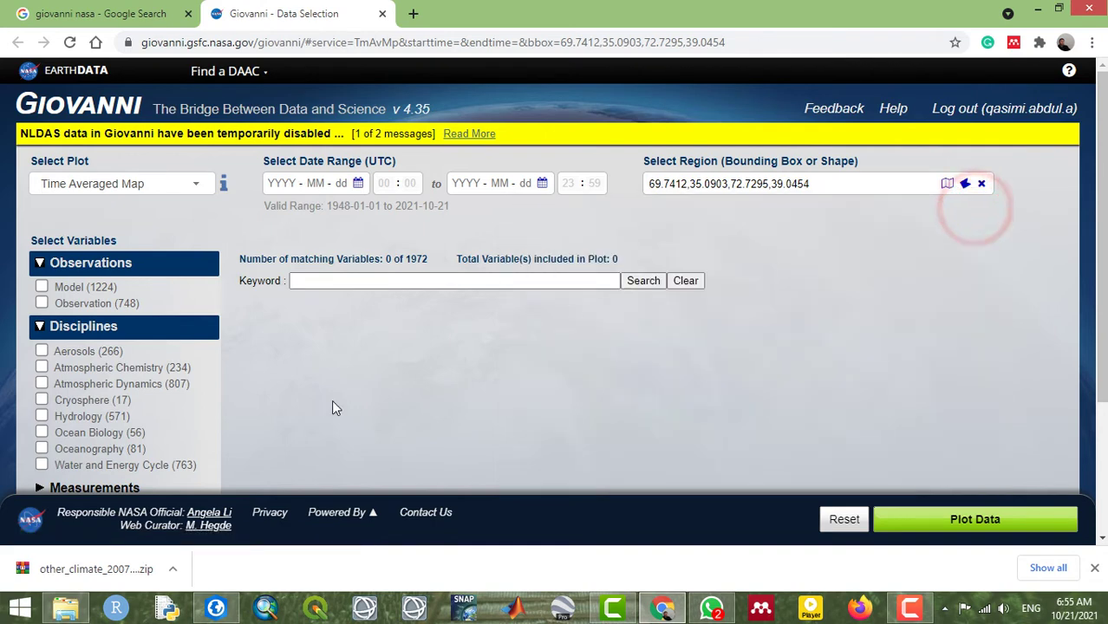
# - Examine the start date and keyword fields and the total number of variables Giovanni offers
pyautogui.click(288, 183)
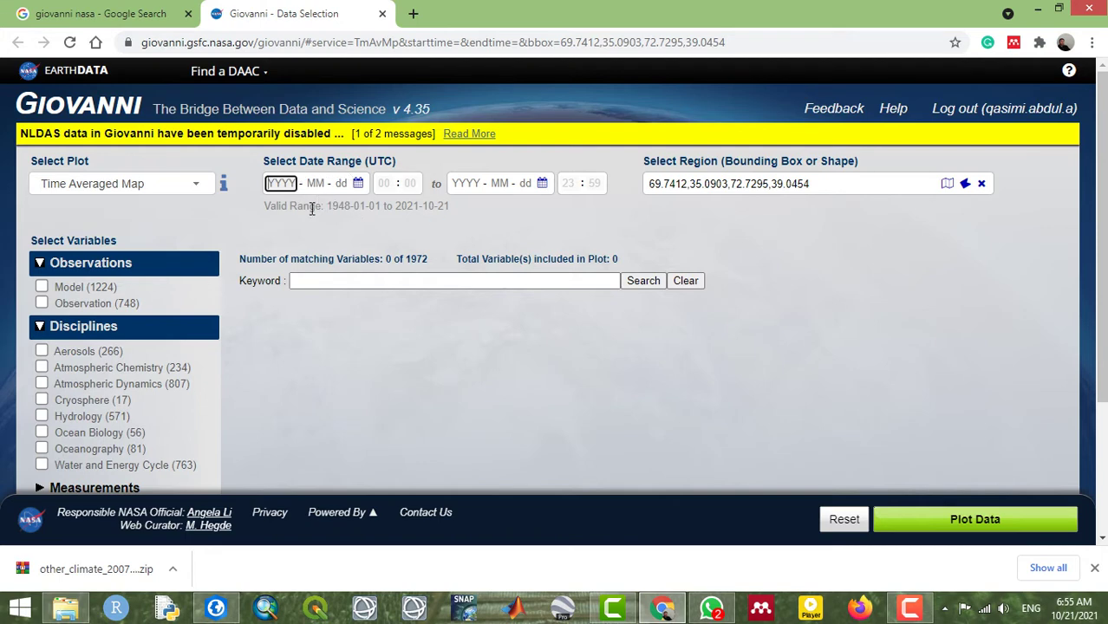
pyautogui.click(382, 281)
pyautogui.click(381, 282)
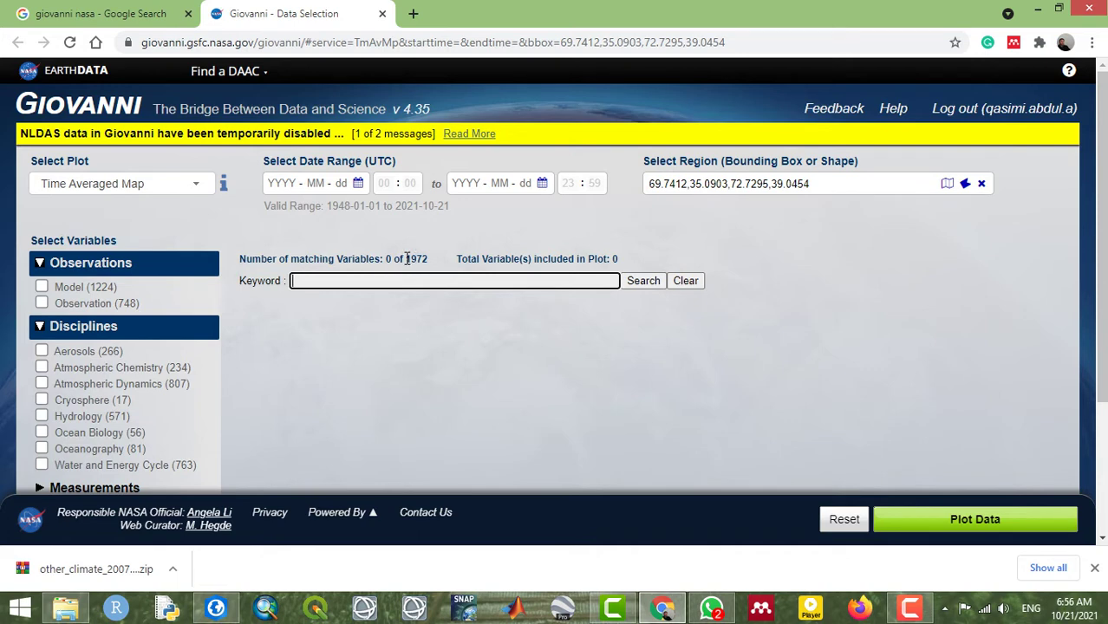
pyautogui.doubleClick(407, 258)
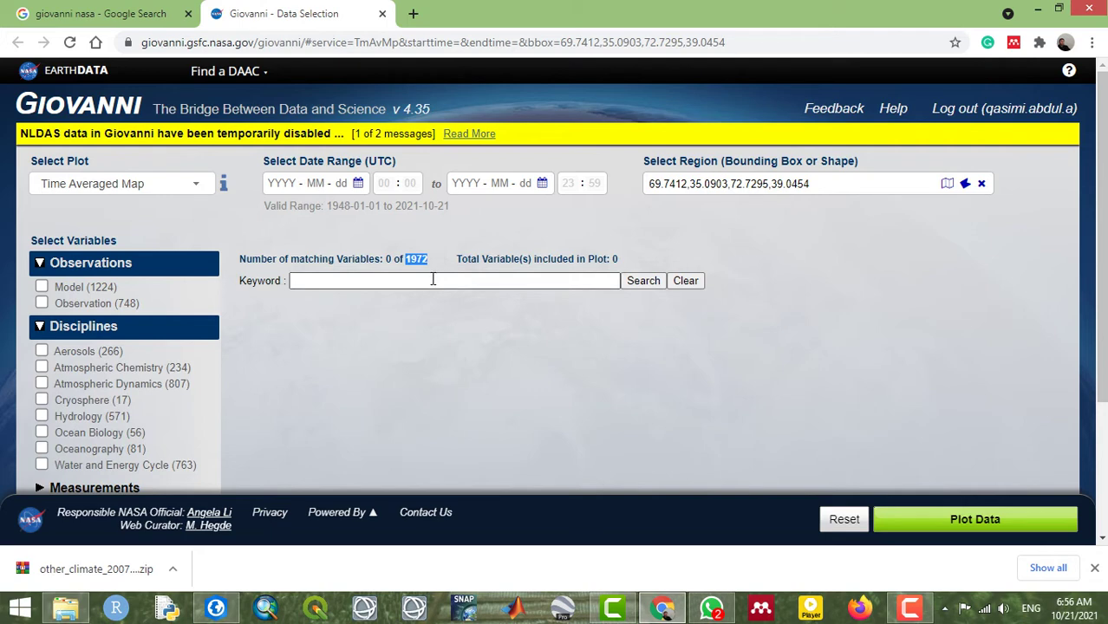
pyautogui.click(424, 259)
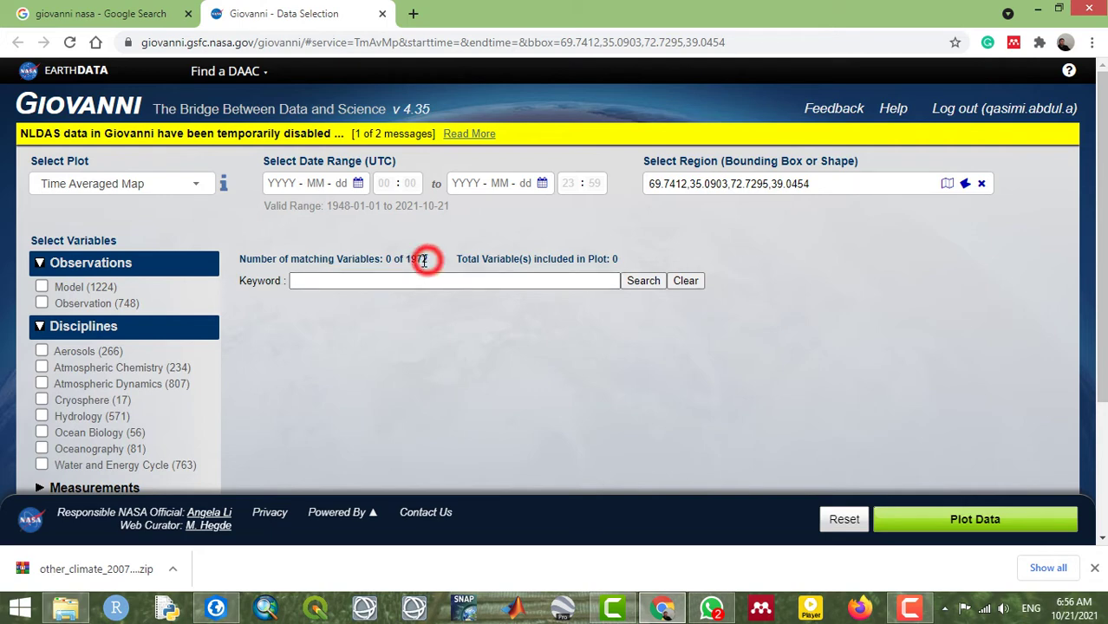
pyautogui.moveTo(404, 260); pyautogui.dragTo(427, 259)
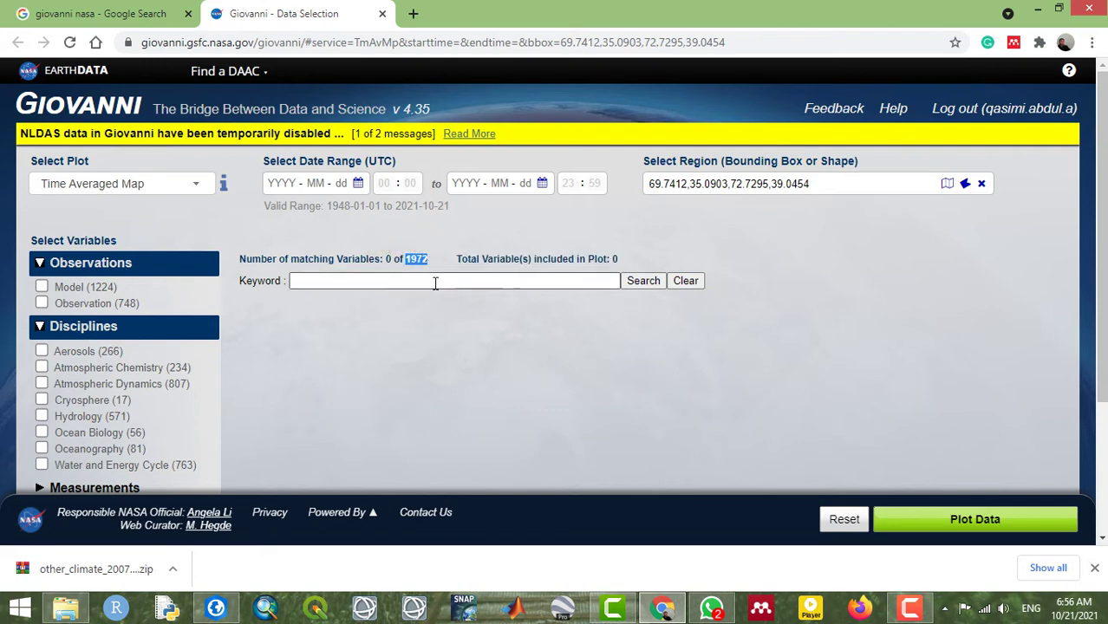
# - Search the variables using the suggested keyword "Snow depth"
pyautogui.click(434, 281)
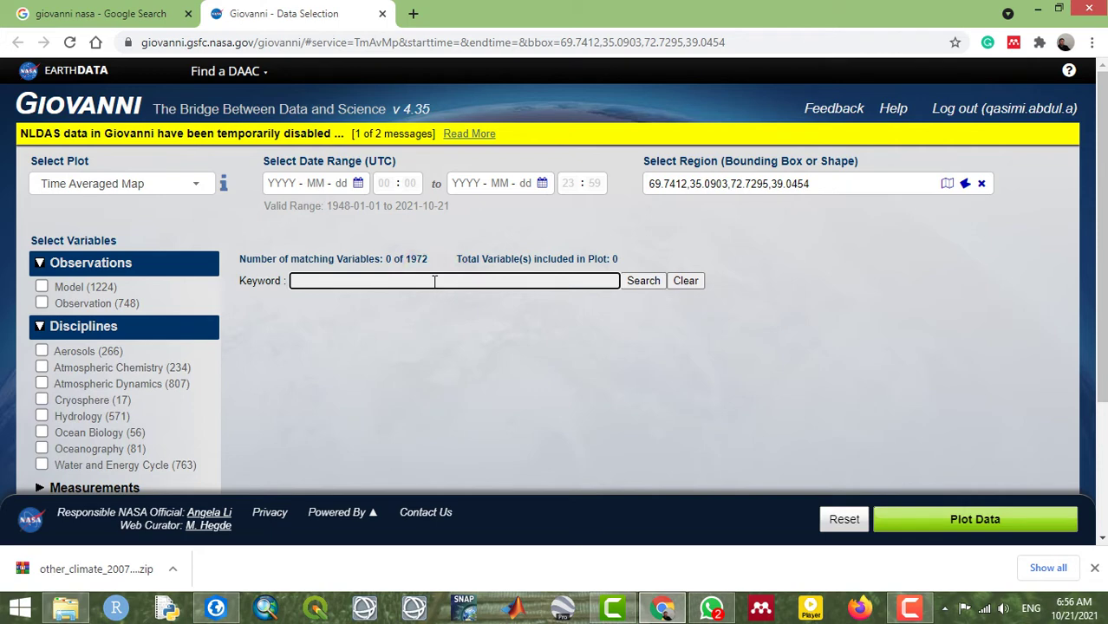
pyautogui.write('Snow')
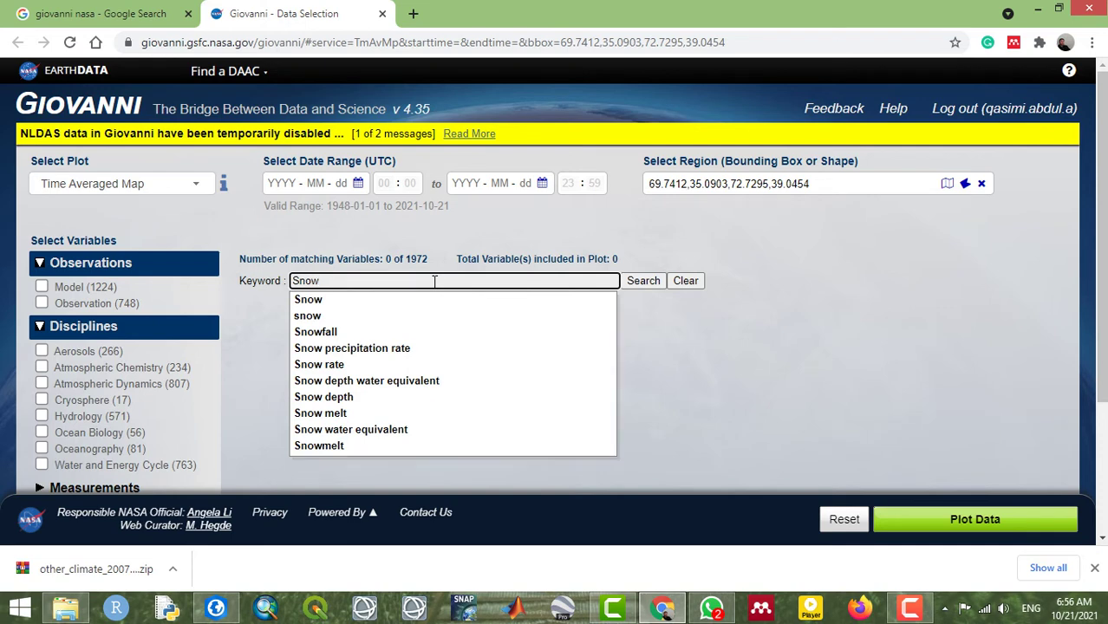
pyautogui.click(351, 398)
pyautogui.click(651, 286)
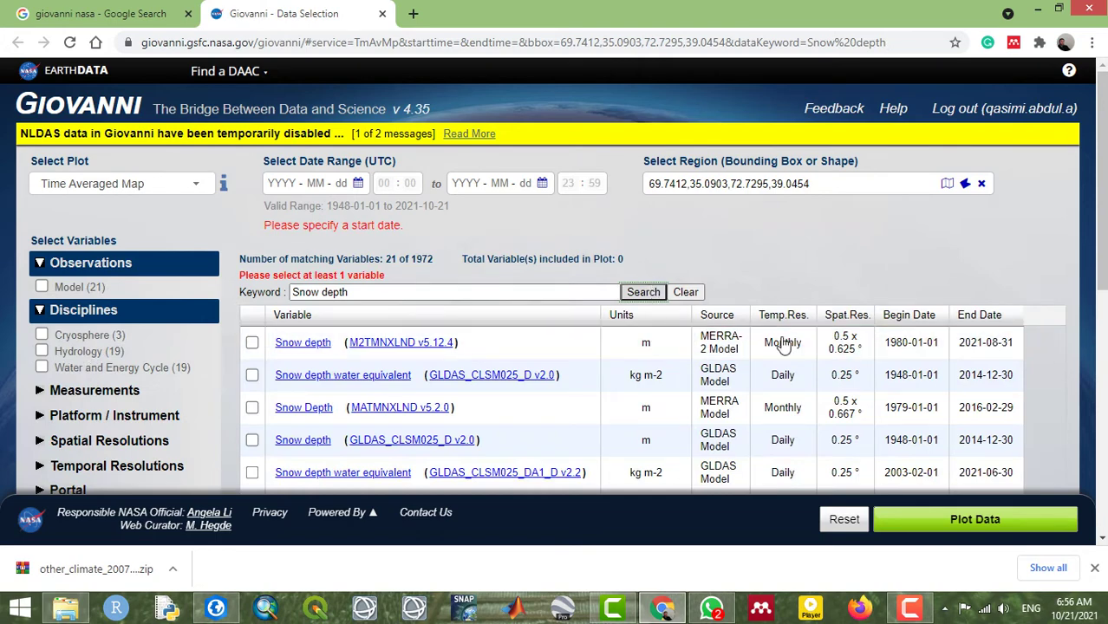
# - Review the temporal resolution, spatial resolution and date coverage of the snow depth variables
pyautogui.scroll(-3, 901, 394)
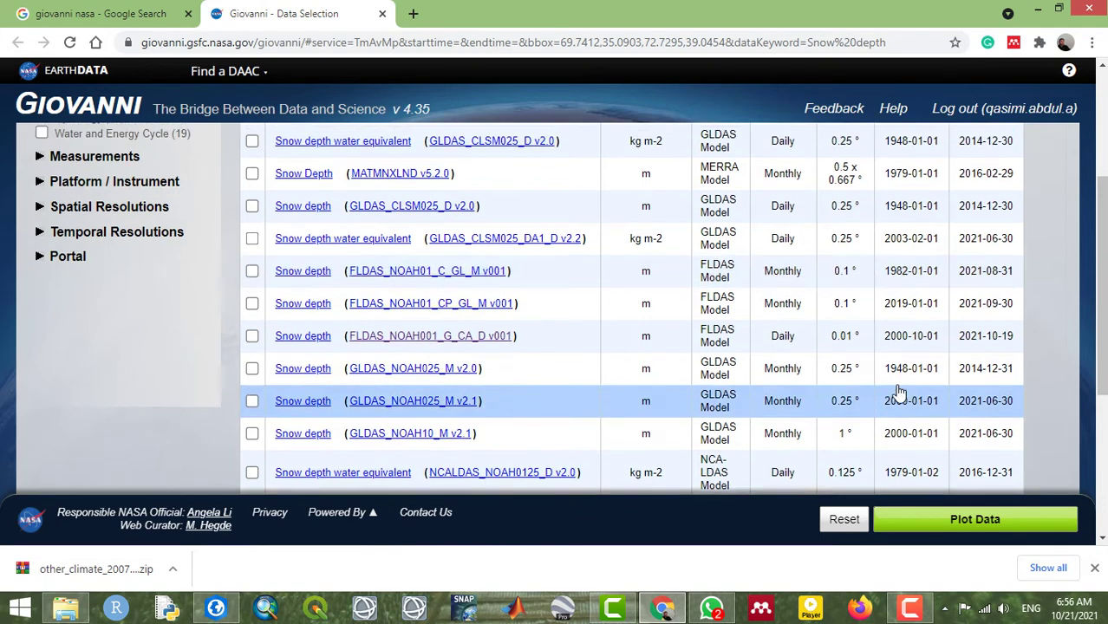
pyautogui.scroll(3, 899, 392)
pyautogui.scroll(-2, 899, 392)
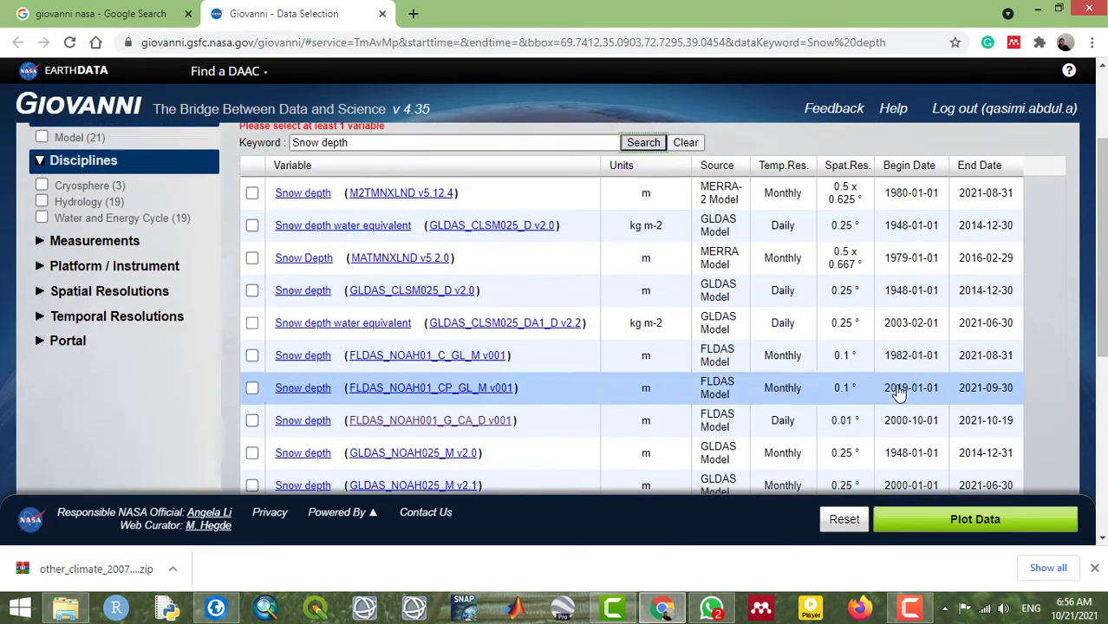
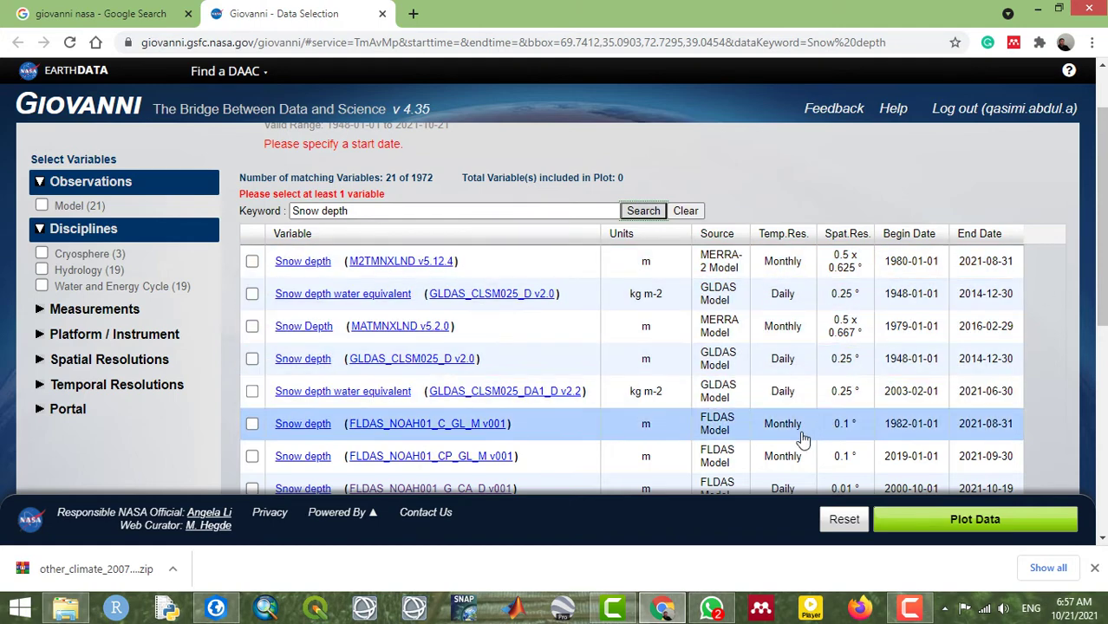
pyautogui.scroll(-4, 814, 416)
pyautogui.scroll(5, 824, 399)
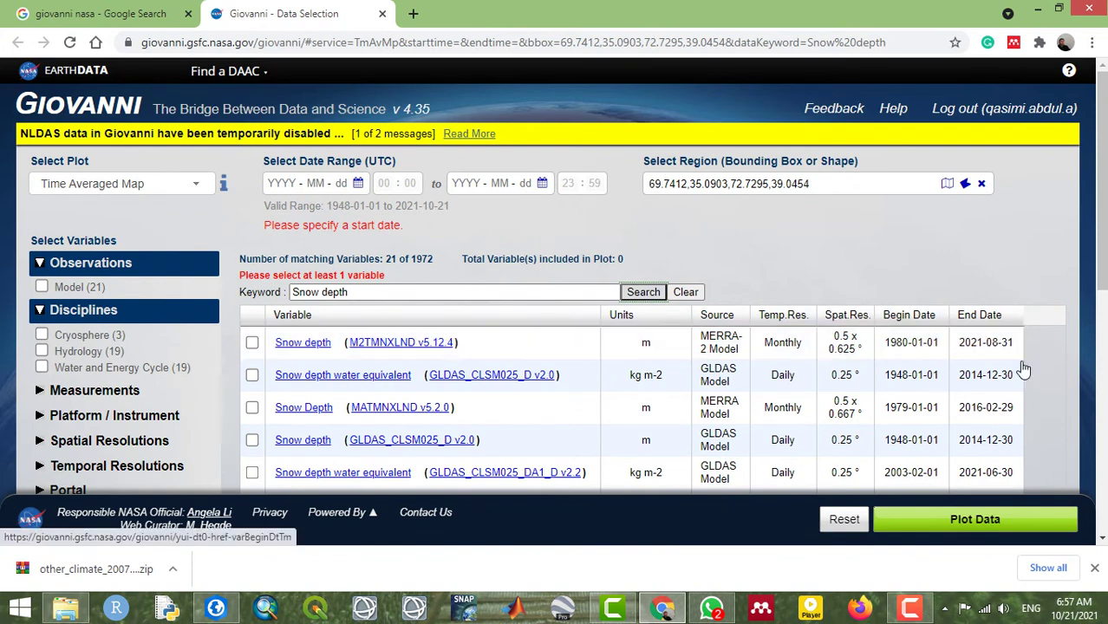
pyautogui.scroll(-3, 997, 359)
pyautogui.scroll(3, 989, 345)
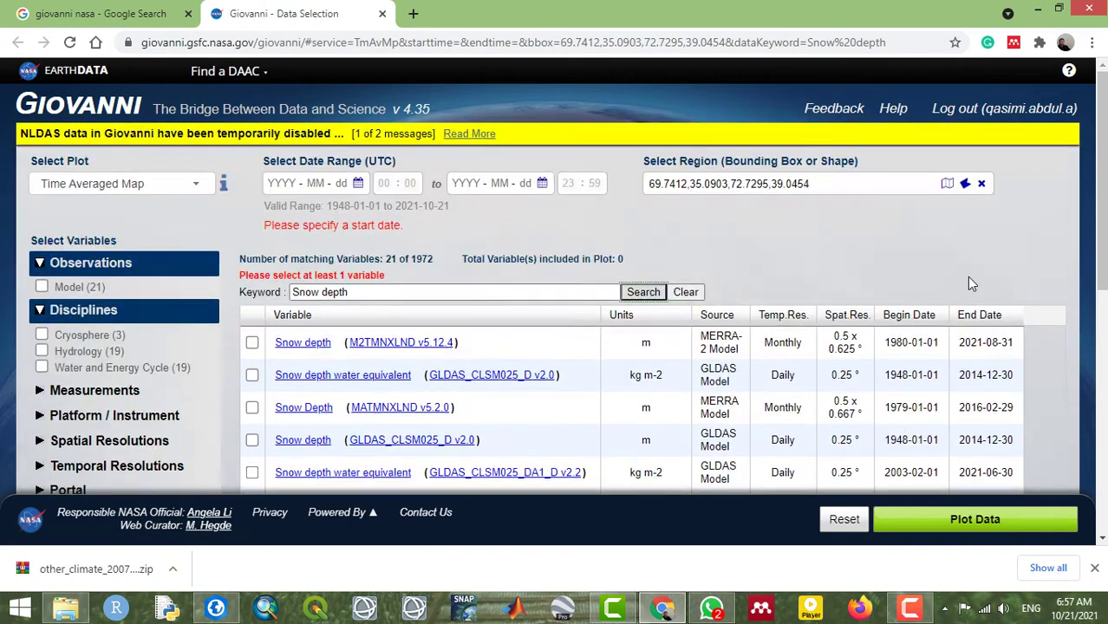
# - Sort the variables by spatial resolution, finest first, and include the daily 0.01° Snow depth variable FLDAS_NOAH001_G_CA_D v001 in the plot
pyautogui.click(840, 317)
pyautogui.scroll(-1, 841, 320)
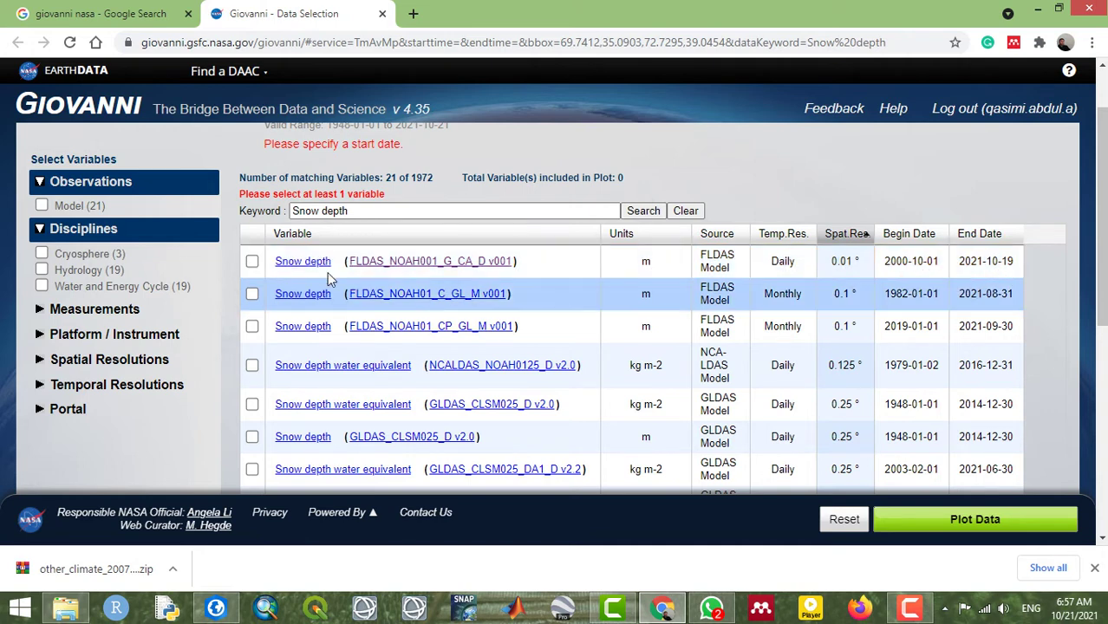
pyautogui.click(252, 262)
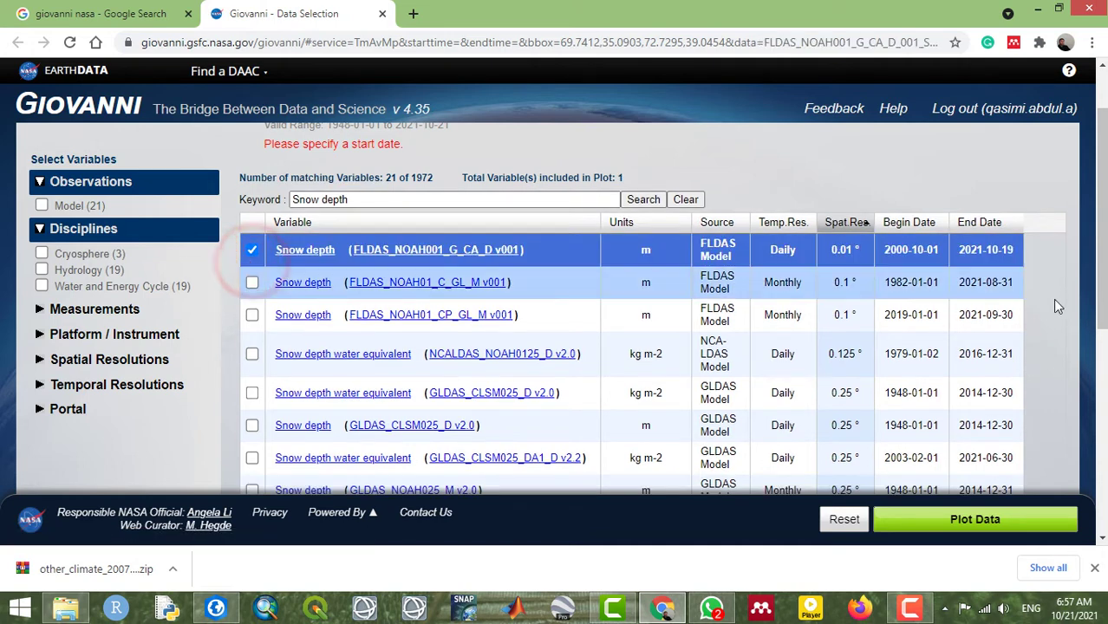
# - Set the start of the date range to 2001-01-01
pyautogui.scroll(2, 847, 264)
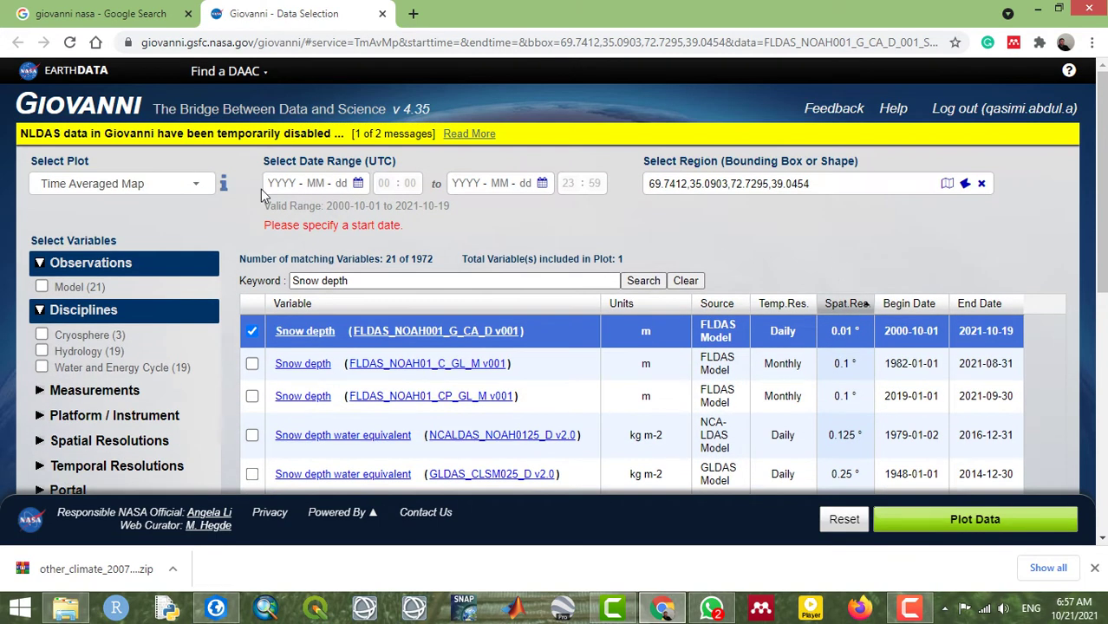
pyautogui.click(355, 188)
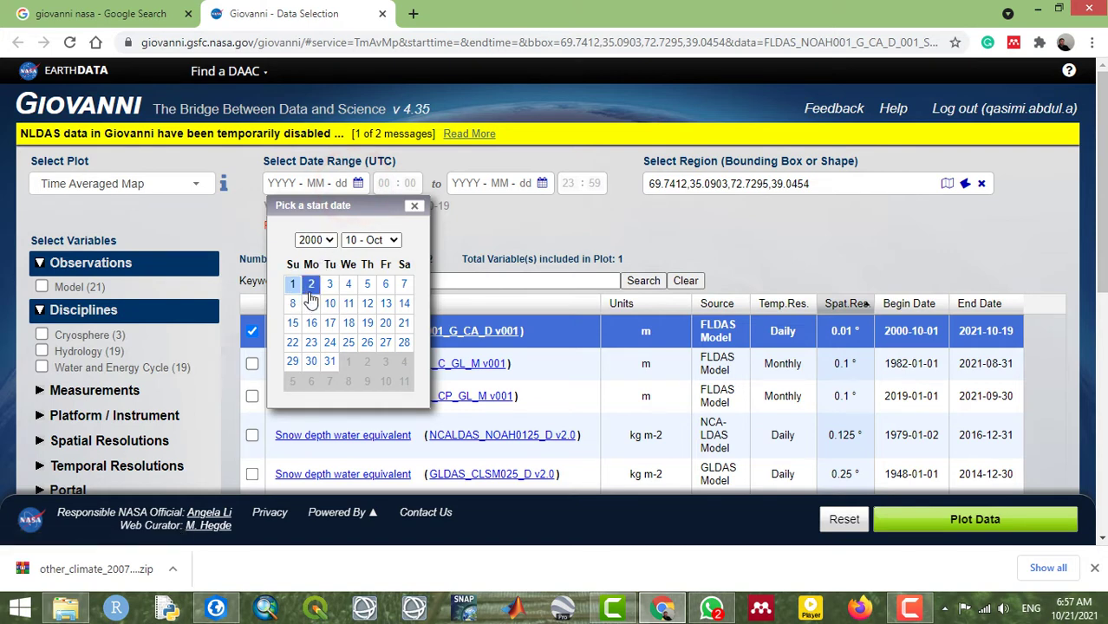
pyautogui.click(332, 242)
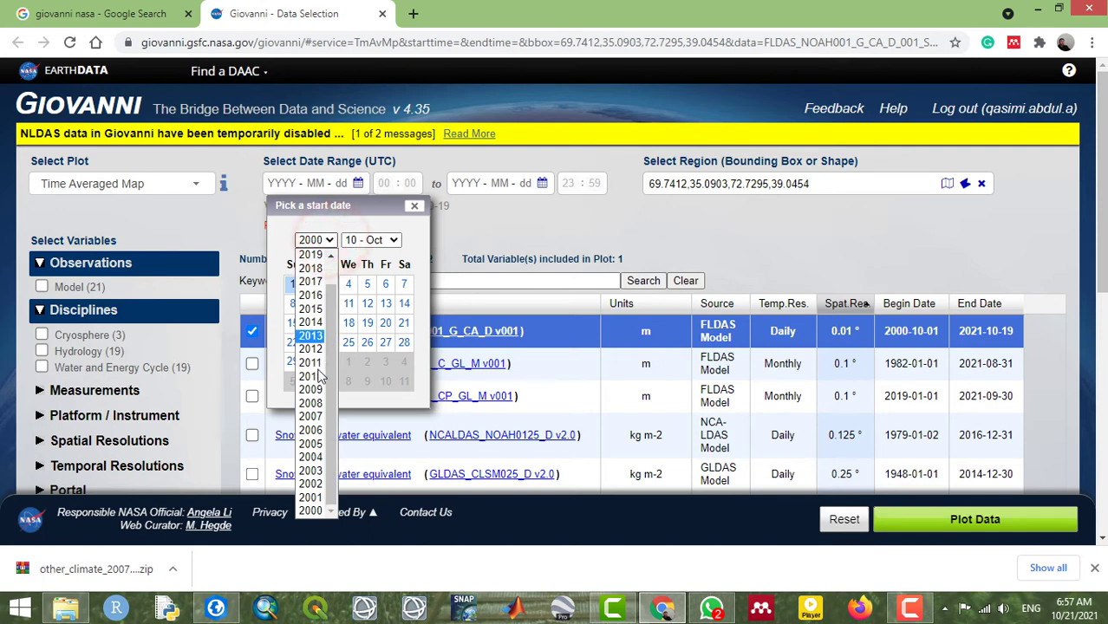
pyautogui.click(310, 496)
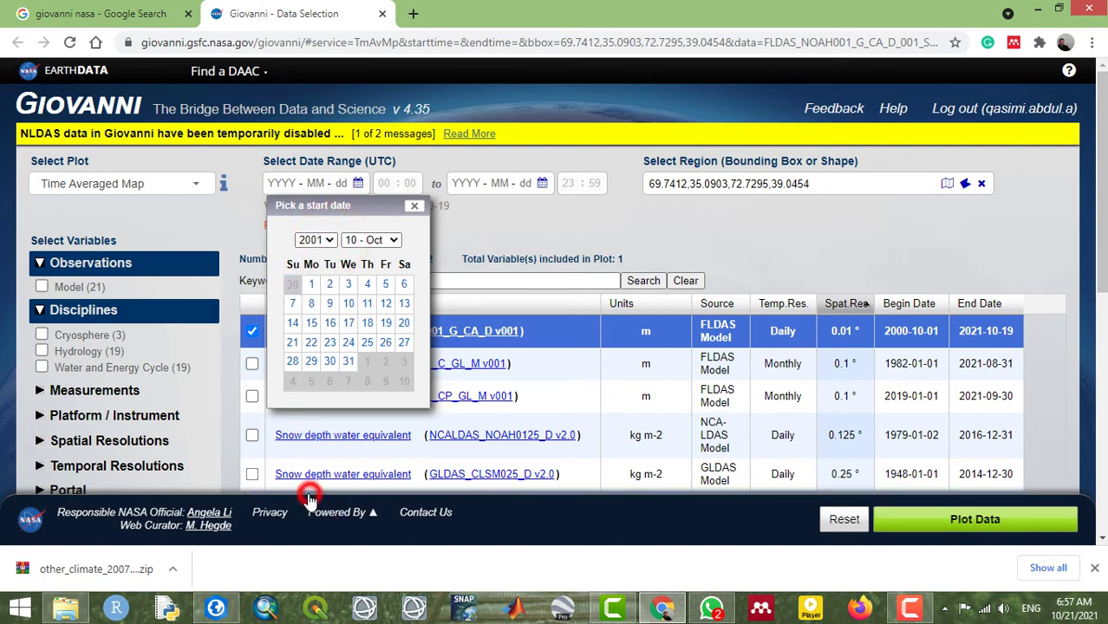
pyautogui.click(392, 241)
pyautogui.click(366, 251)
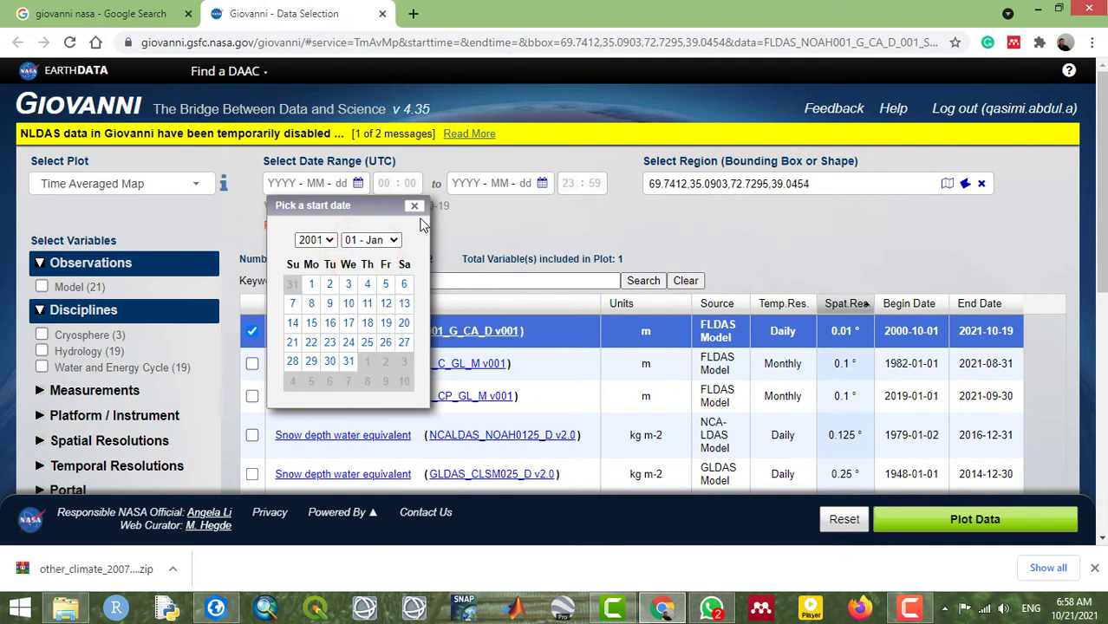
pyautogui.click(401, 178)
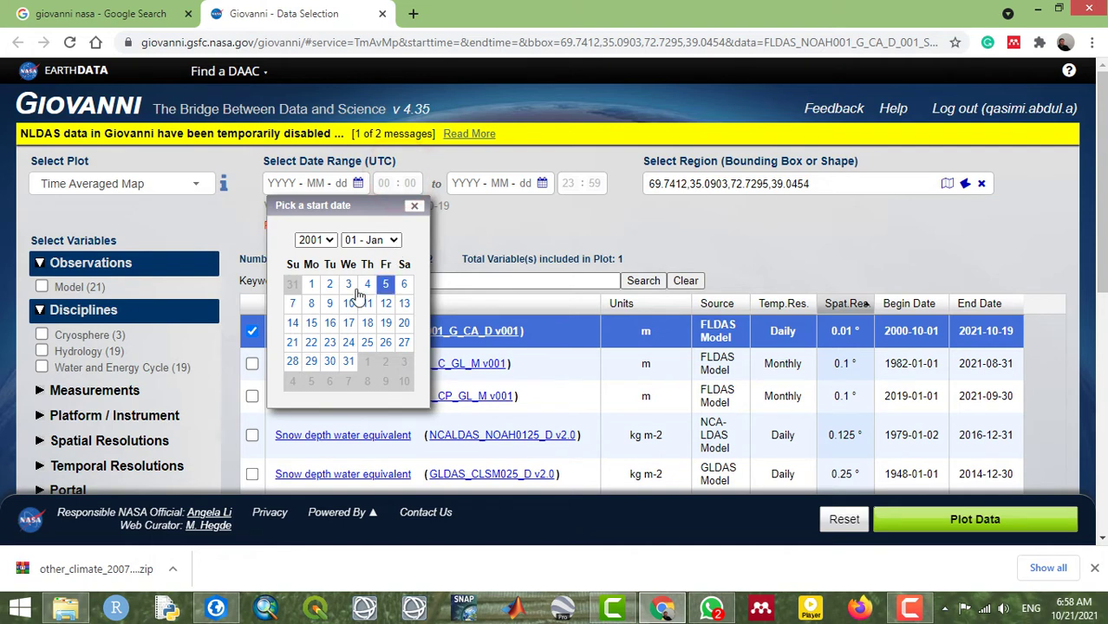
pyautogui.click(311, 284)
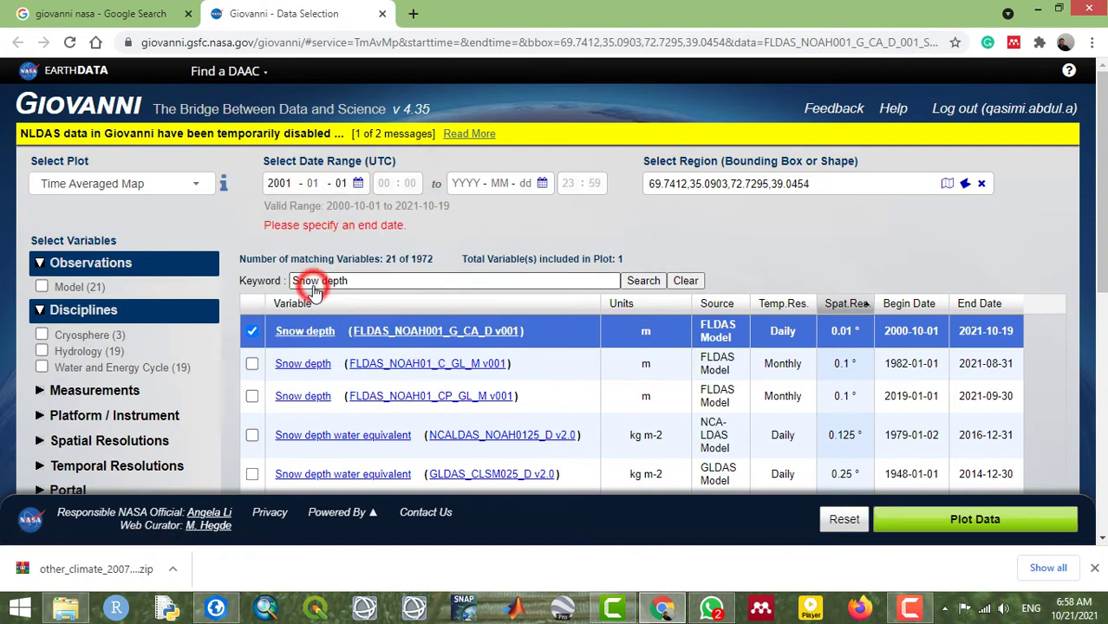
# - Set the end of the date range to 2002-01-01
pyautogui.click(542, 183)
pyautogui.click(511, 243)
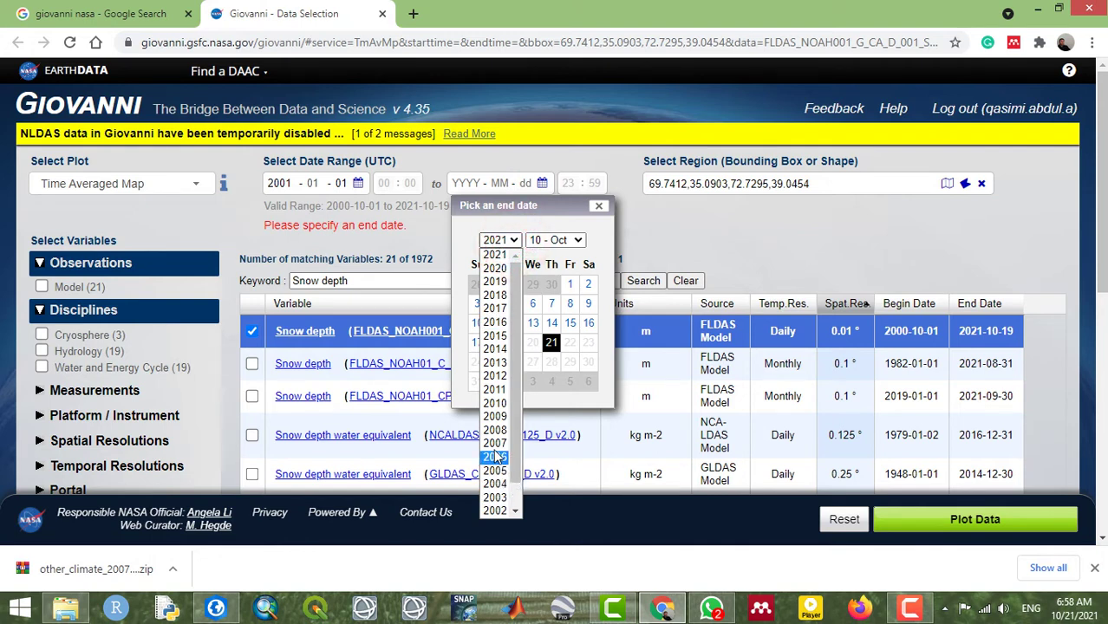
pyautogui.click(494, 511)
pyautogui.click(568, 239)
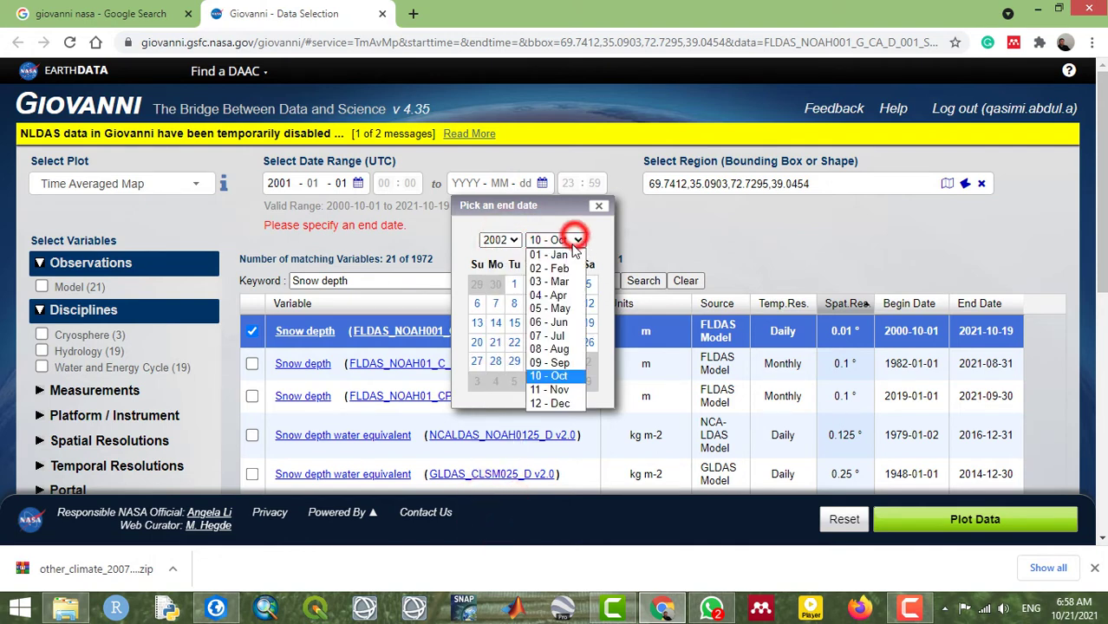
pyautogui.click(532, 255)
pyautogui.click(514, 284)
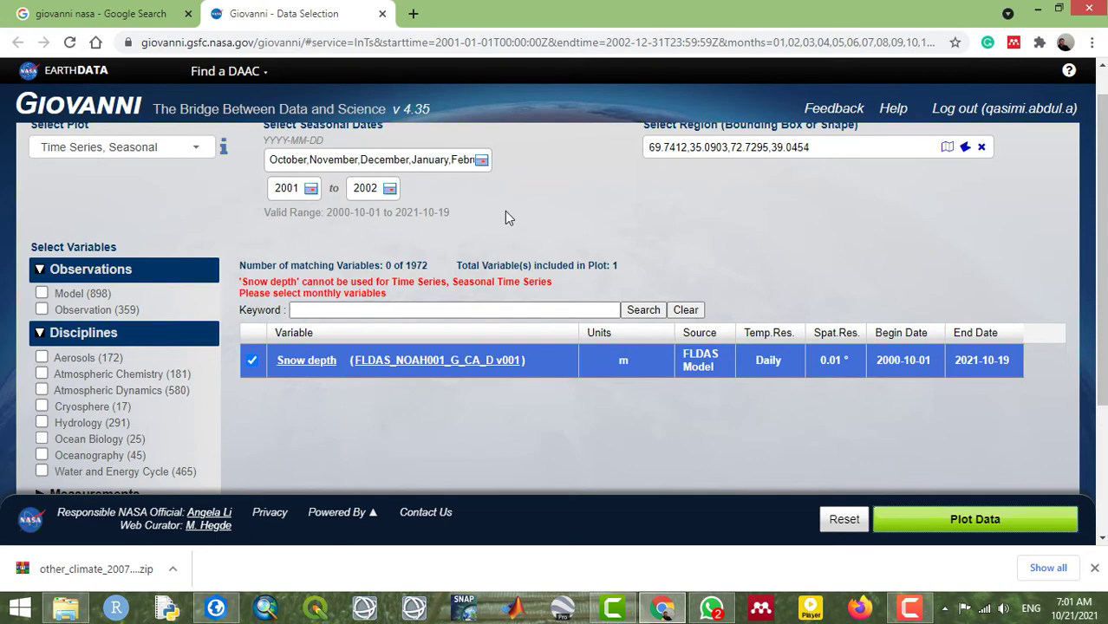
# - Change the plot type to Time Averaged Map and plot the snow depth data
pyautogui.scroll(1, 506, 215)
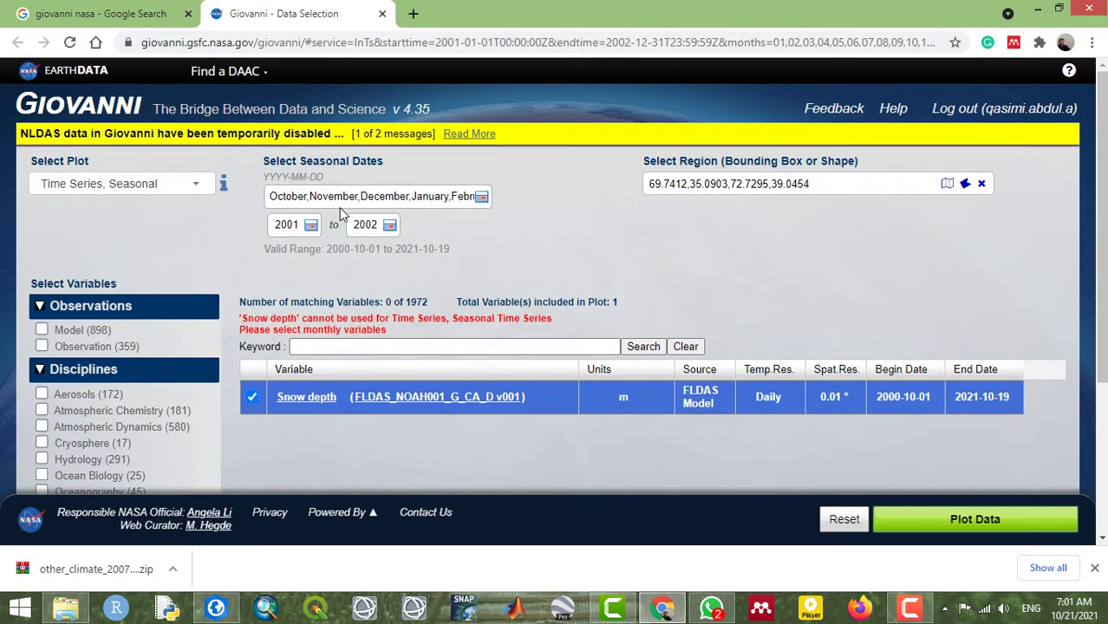
pyautogui.click(196, 184)
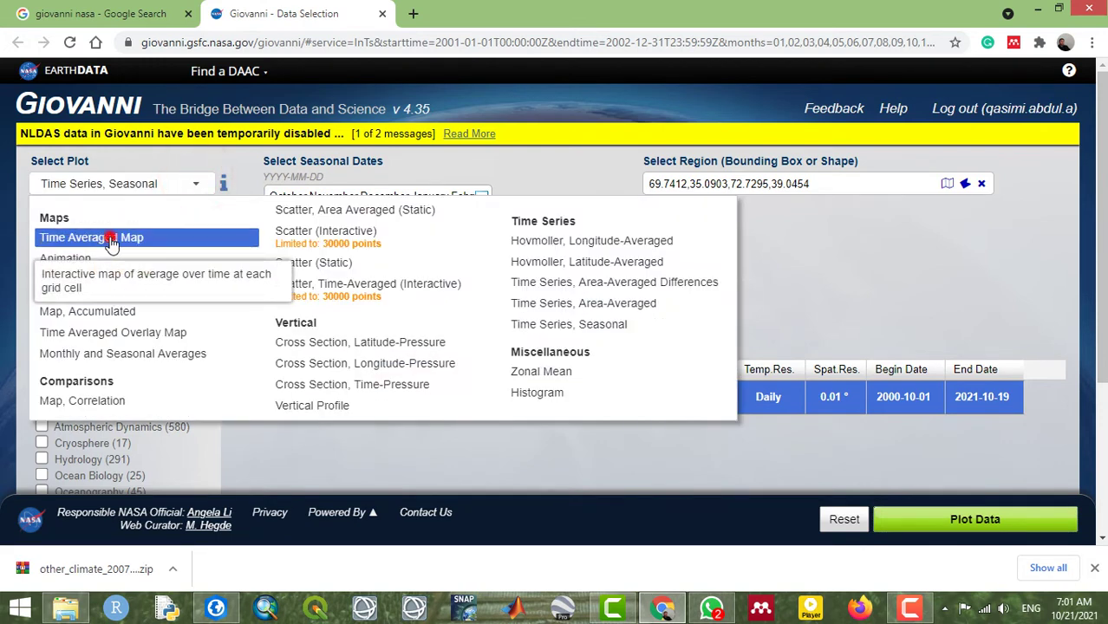
pyautogui.click(111, 240)
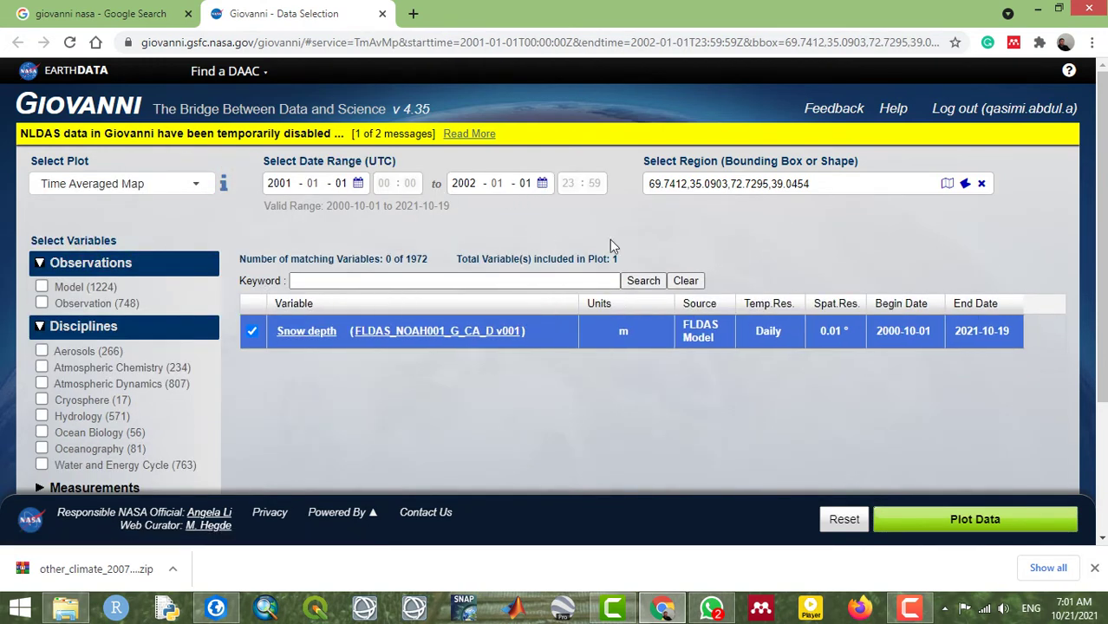
pyautogui.click(1033, 520)
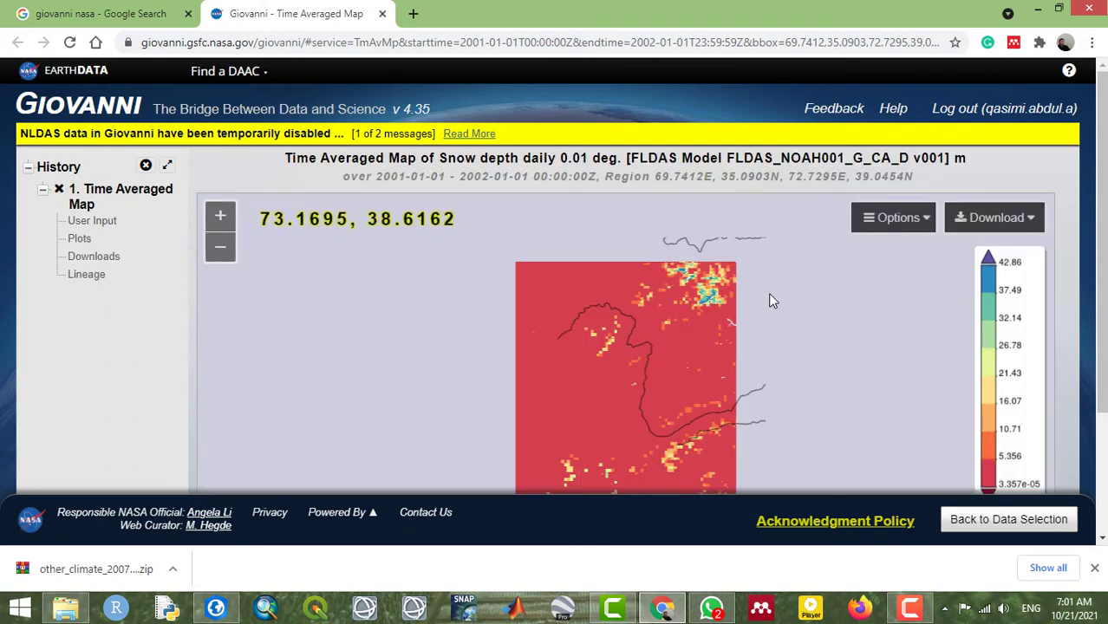
# - Inspect the time-averaged snow depth map and download it as a GeoTIFF
pyautogui.scroll(-2, 1082, 272)
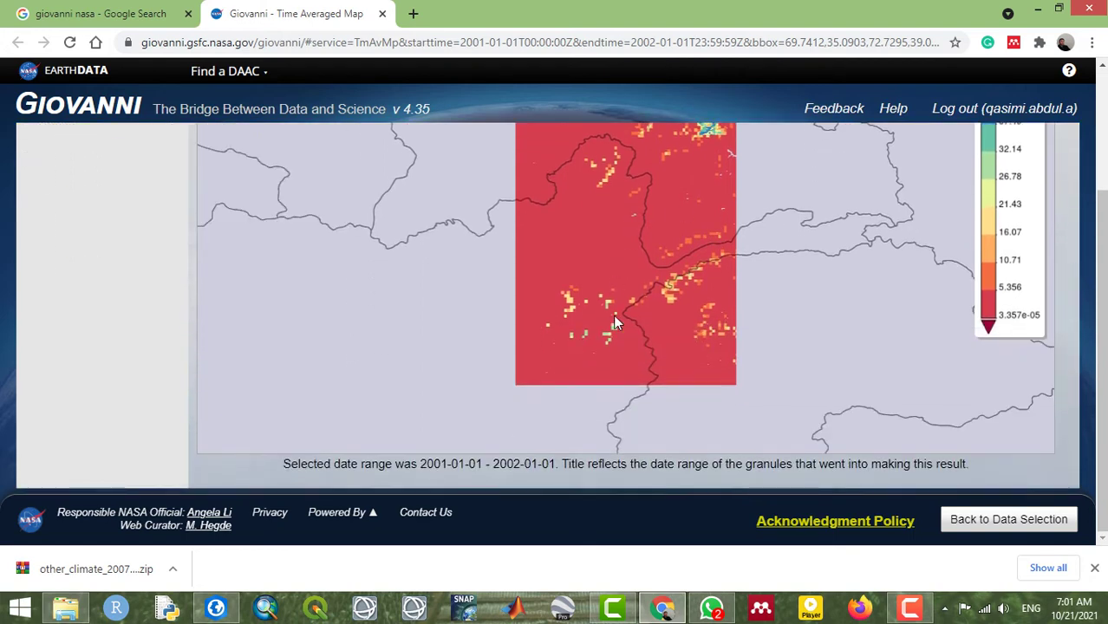
pyautogui.scroll(1, 1025, 319)
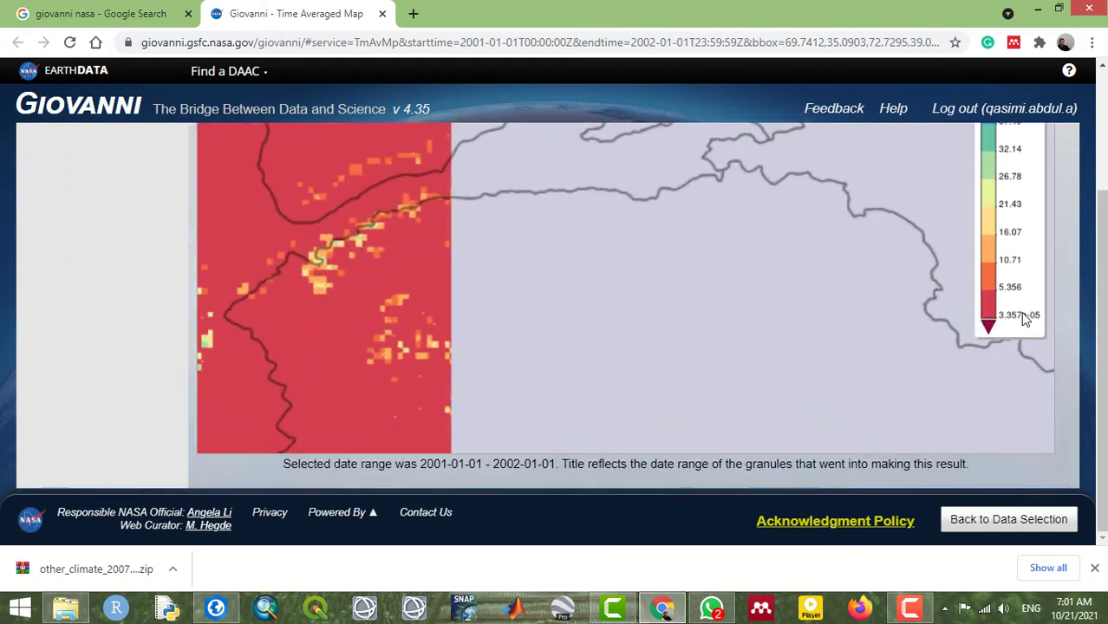
pyautogui.scroll(-2, 1026, 319)
pyautogui.scroll(2, 1103, 291)
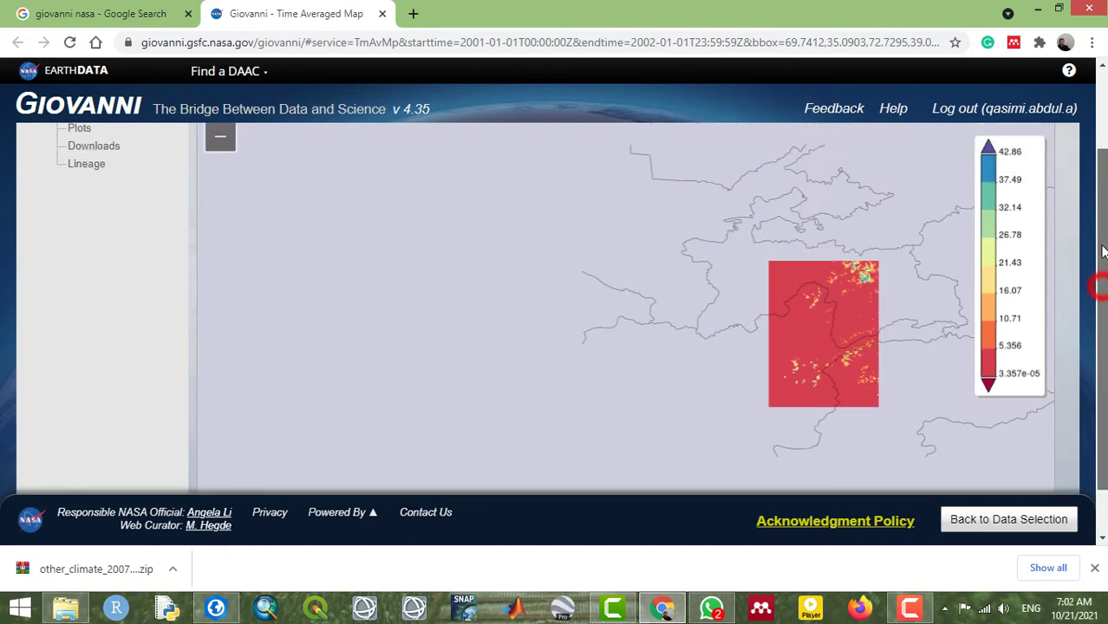
pyautogui.scroll(-1, 1093, 276)
pyautogui.scroll(2, 1094, 276)
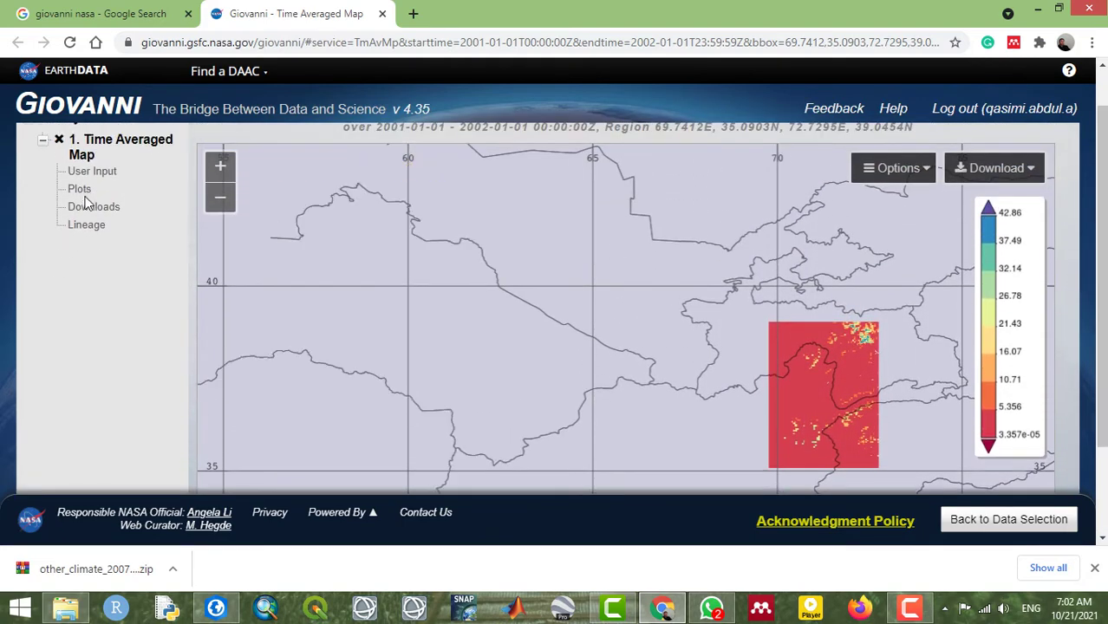
pyautogui.click(87, 208)
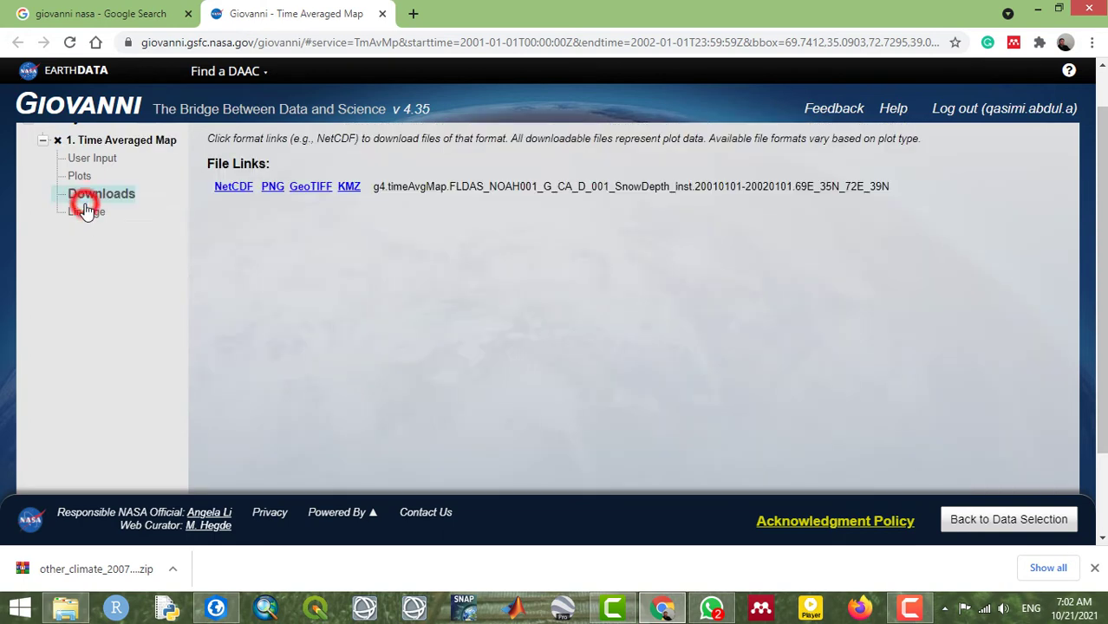
pyautogui.click(306, 190)
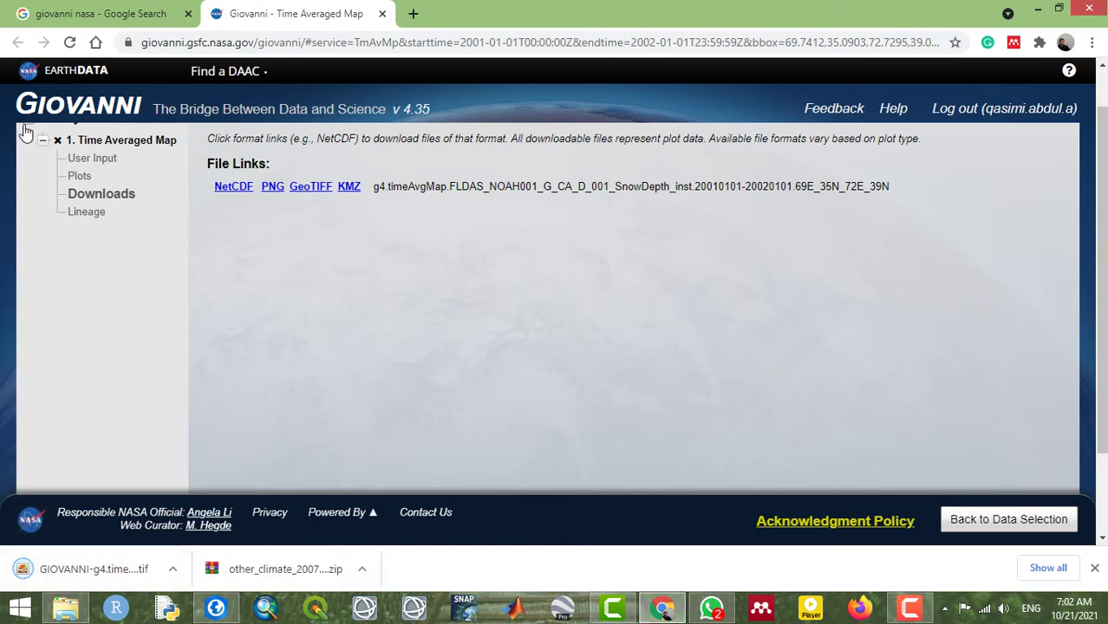
# - Return to the data selection, remove the Snow depth variable and search the variables for the suggested keyword "Air Temperature"
pyautogui.click(1010, 519)
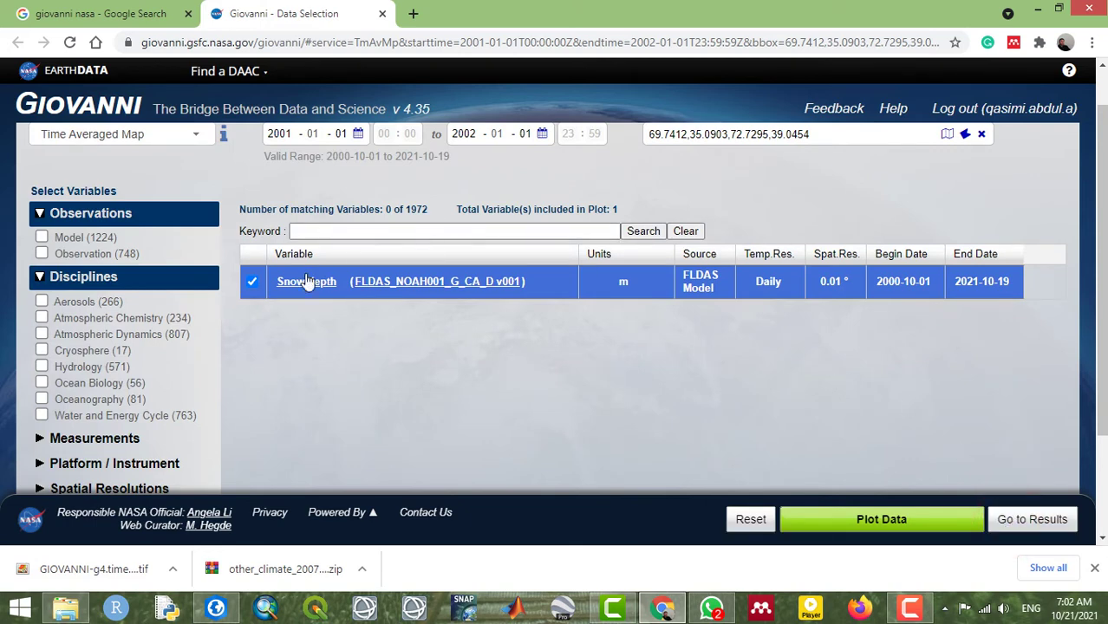
pyautogui.click(251, 282)
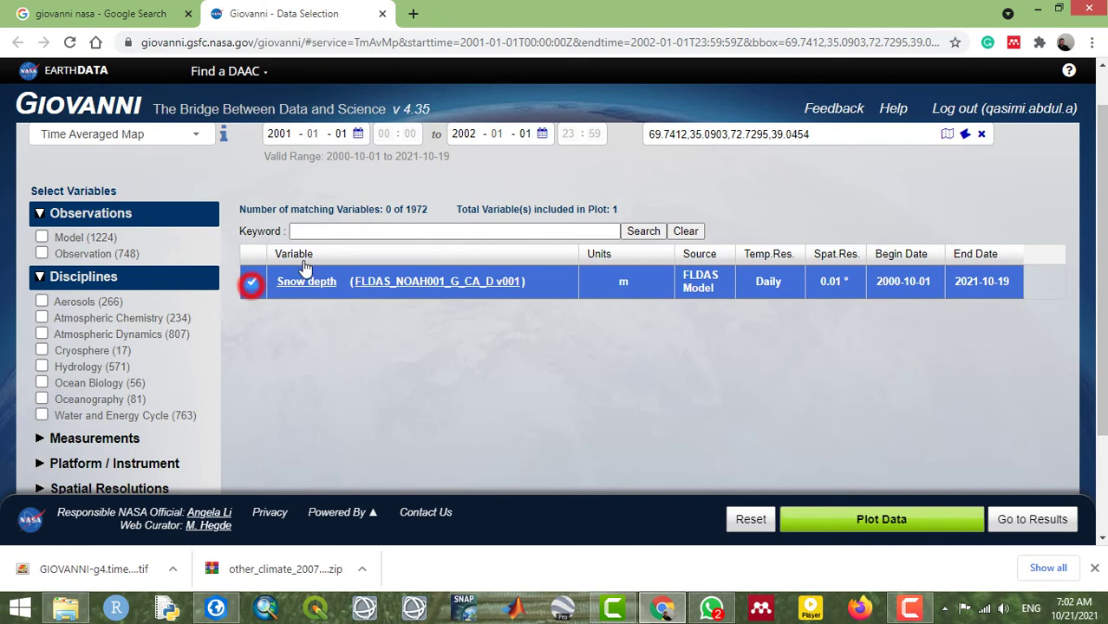
pyautogui.click(430, 242)
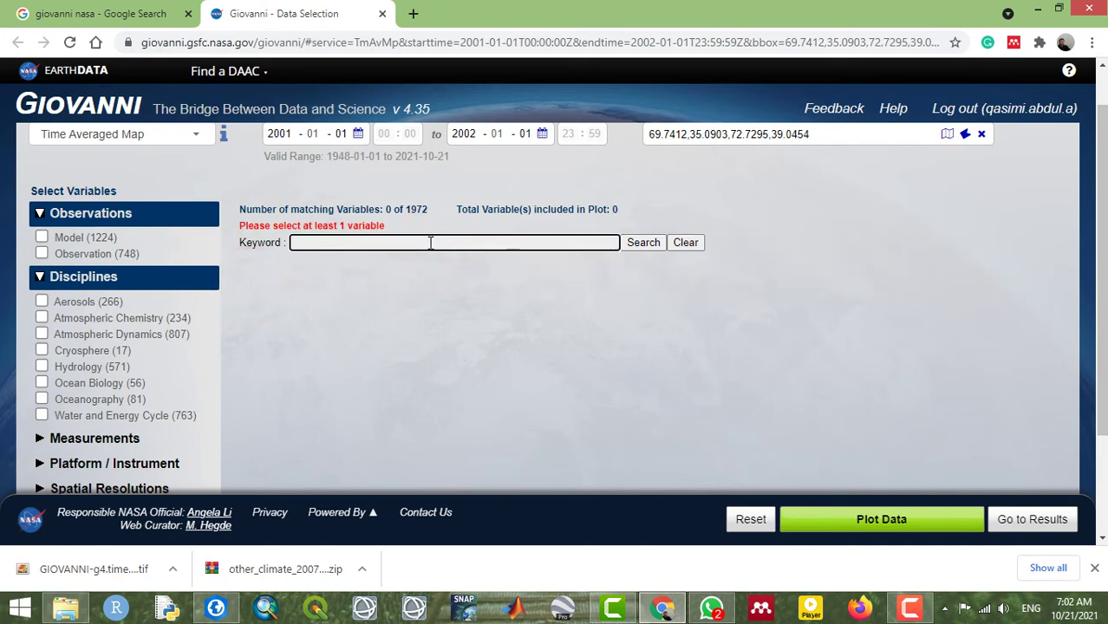
pyautogui.write('air')
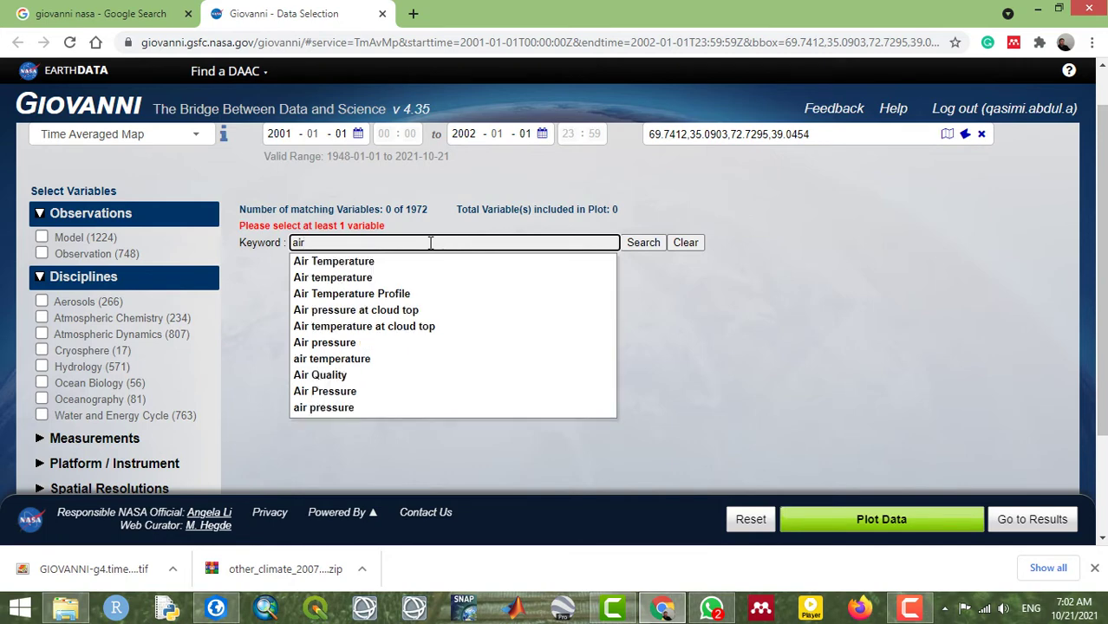
pyautogui.click(359, 260)
pyautogui.click(643, 243)
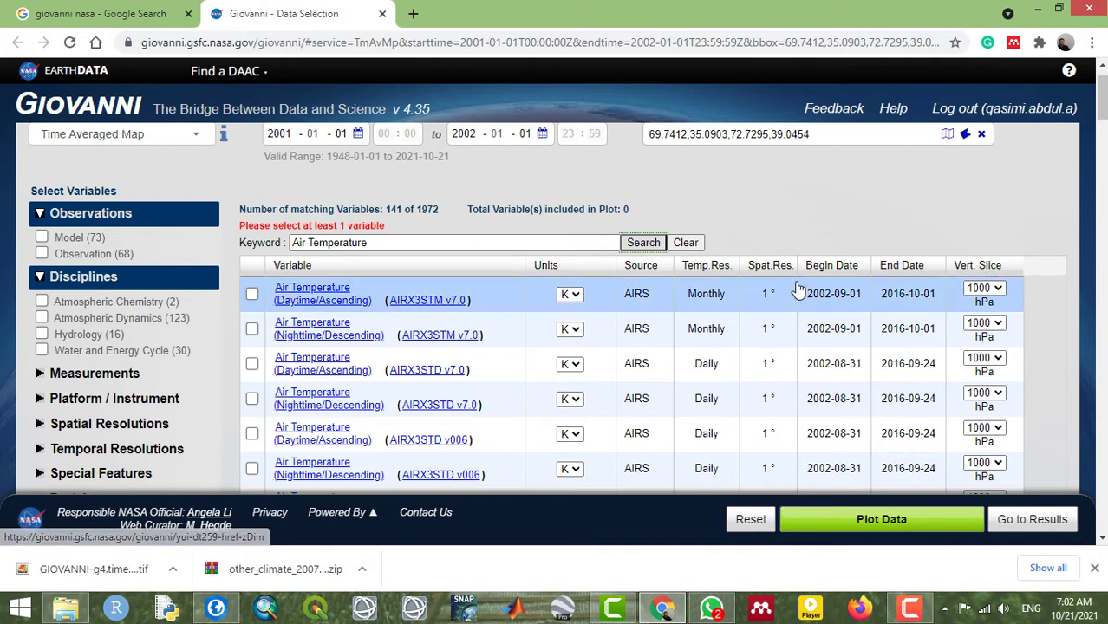
# - Sort the variables by spatial resolution, finest first, and include the daily 0.01° Surface air temperature variable FLDAS_NOAH001_G_CA_D v001 in the plot
pyautogui.click(770, 266)
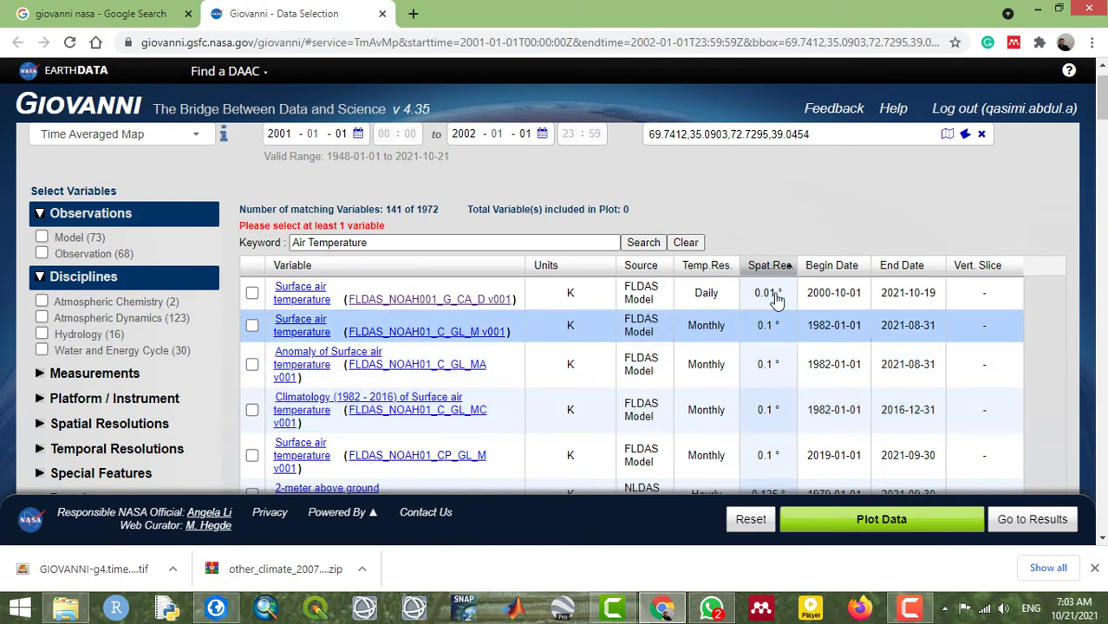
pyautogui.click(253, 295)
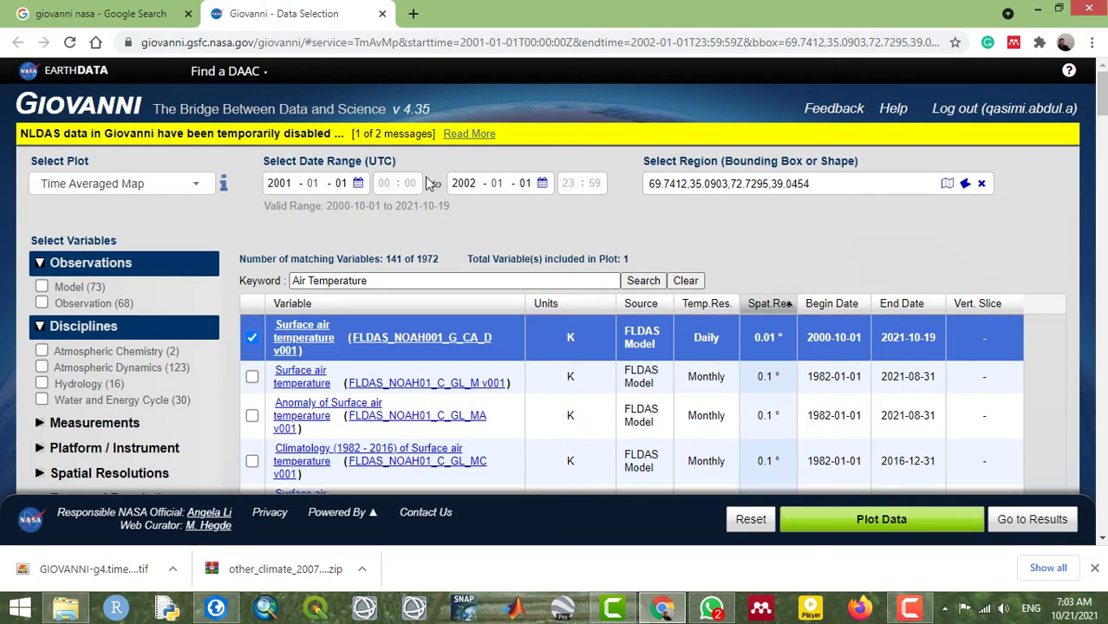
# - Change the plot type to Time Series, Seasonal and switch the seasonal dates from months to the seasons DJF, MAM, JJA and SON
pyautogui.click(202, 190)
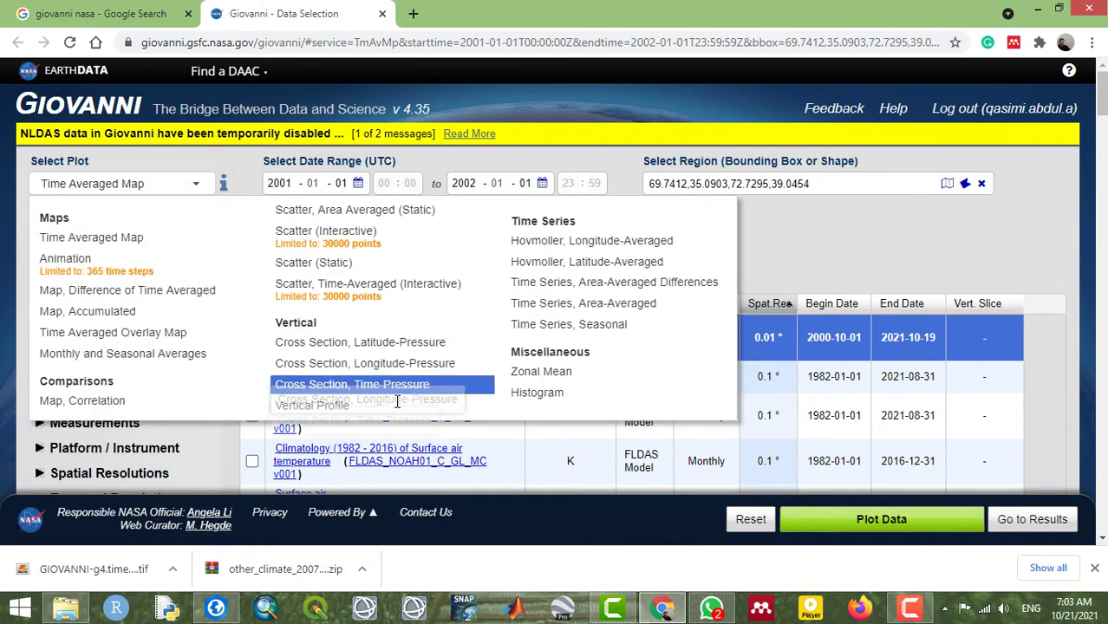
pyautogui.click(563, 333)
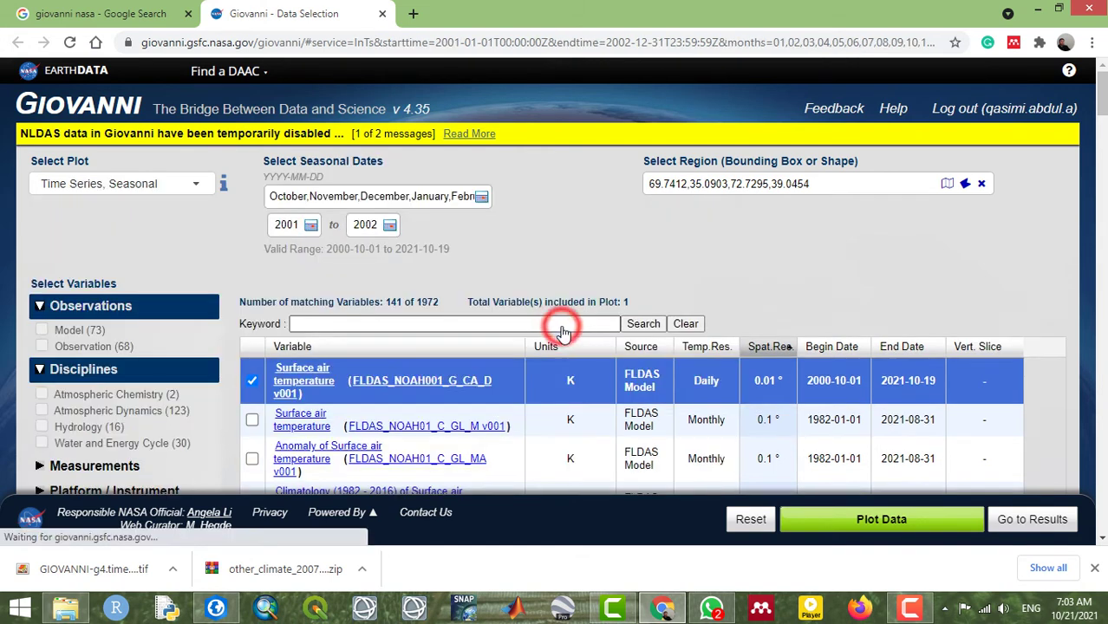
pyautogui.click(484, 197)
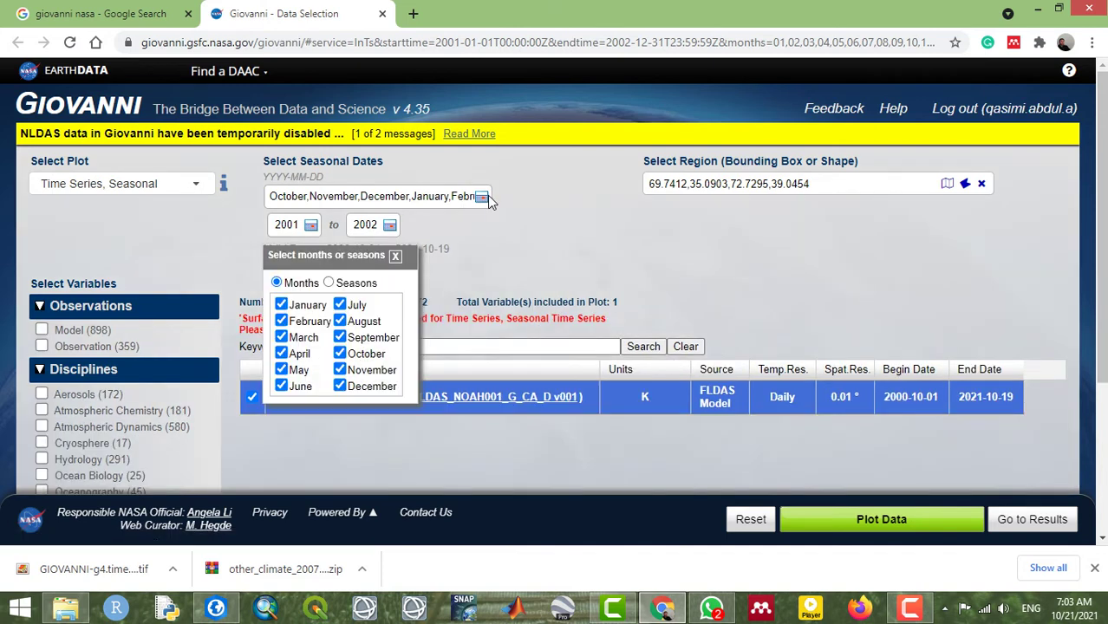
pyautogui.click(490, 256)
pyautogui.click(482, 199)
pyautogui.click(482, 199)
pyautogui.click(472, 196)
pyautogui.click(482, 198)
pyautogui.click(483, 199)
pyautogui.click(483, 198)
pyautogui.click(483, 198)
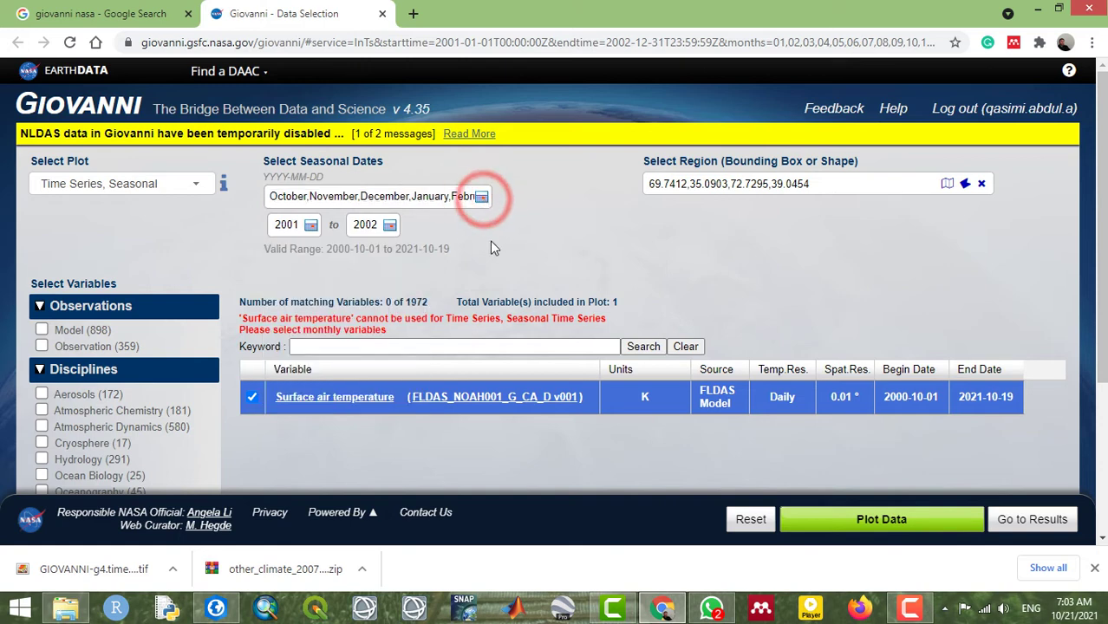
pyautogui.click(490, 198)
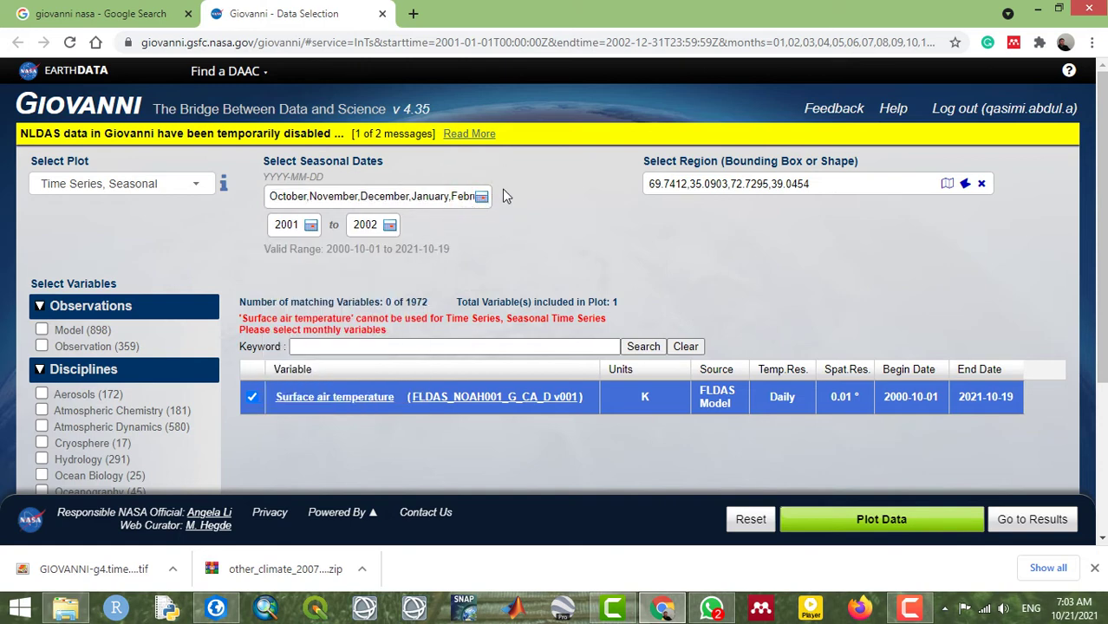
pyautogui.click(481, 199)
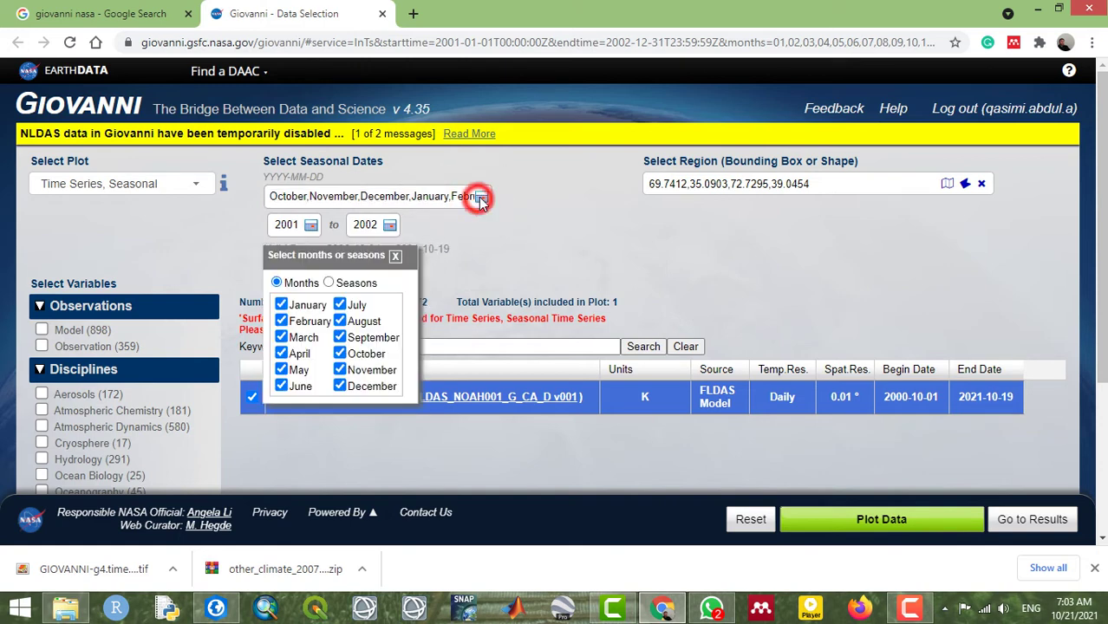
pyautogui.click(330, 283)
pyautogui.click(341, 368)
# - Set the seasonal year range to 2010 through 2011
pyautogui.click(376, 227)
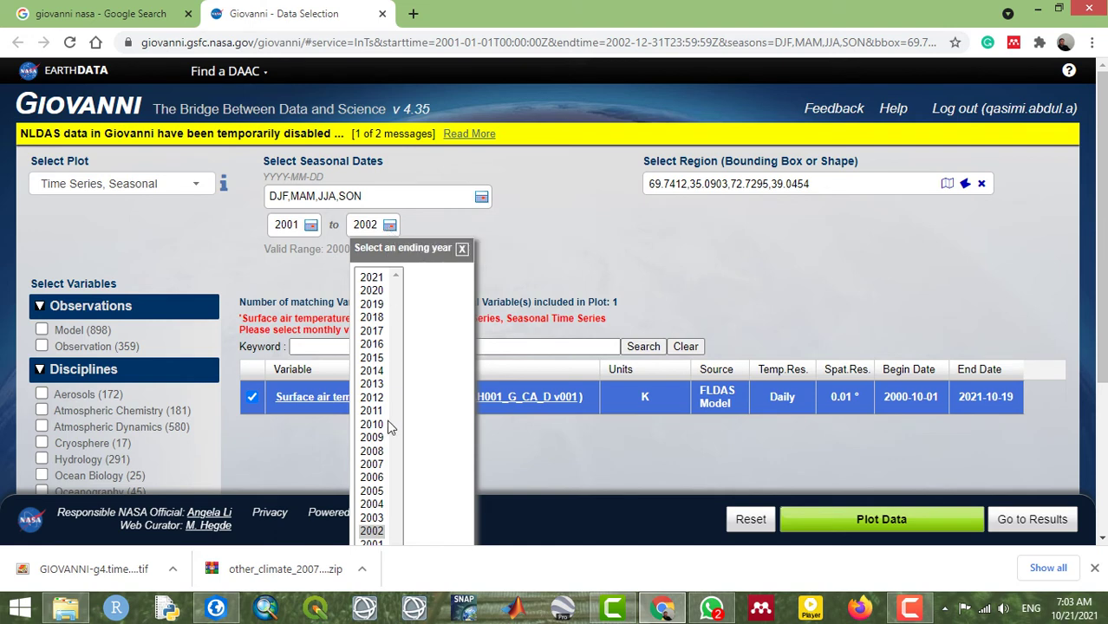
pyautogui.scroll(-1, 379, 431)
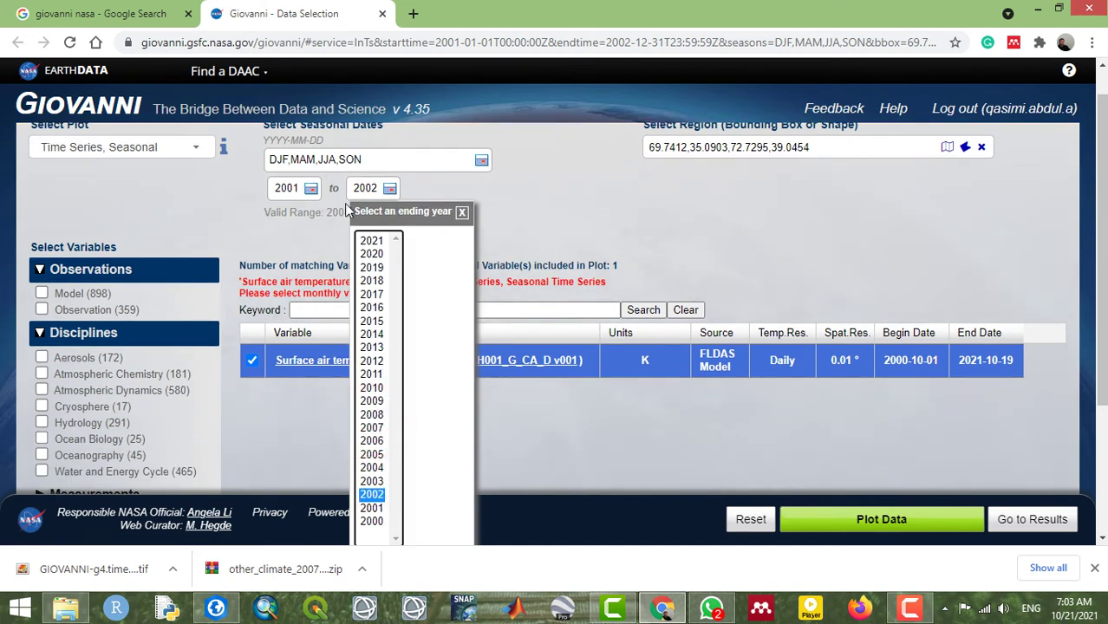
pyautogui.click(310, 188)
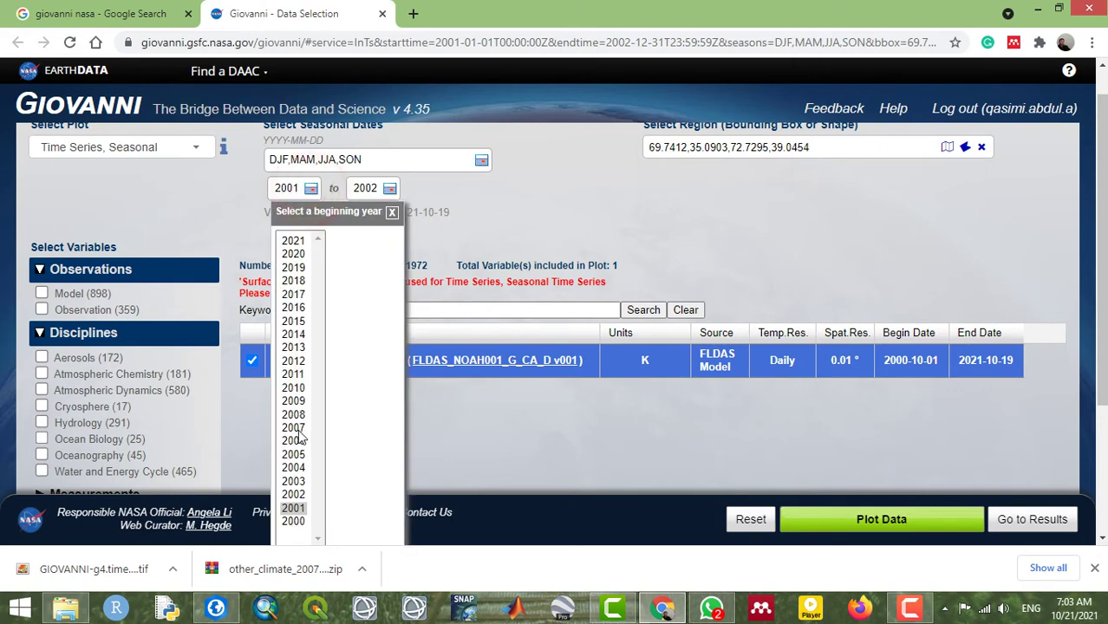
pyautogui.click(293, 387)
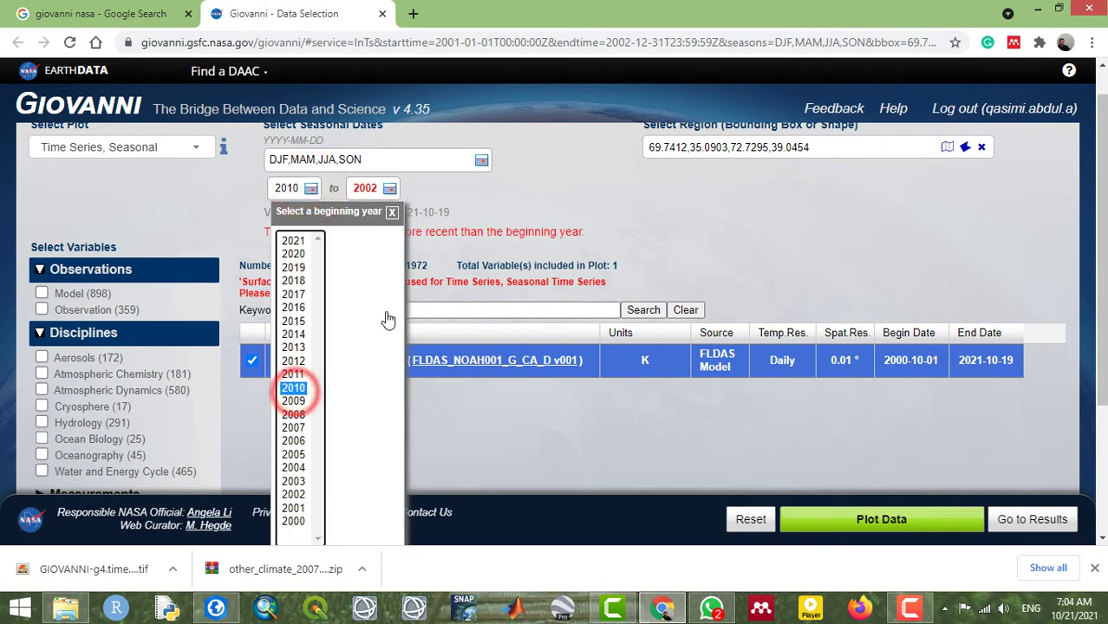
pyautogui.click(389, 188)
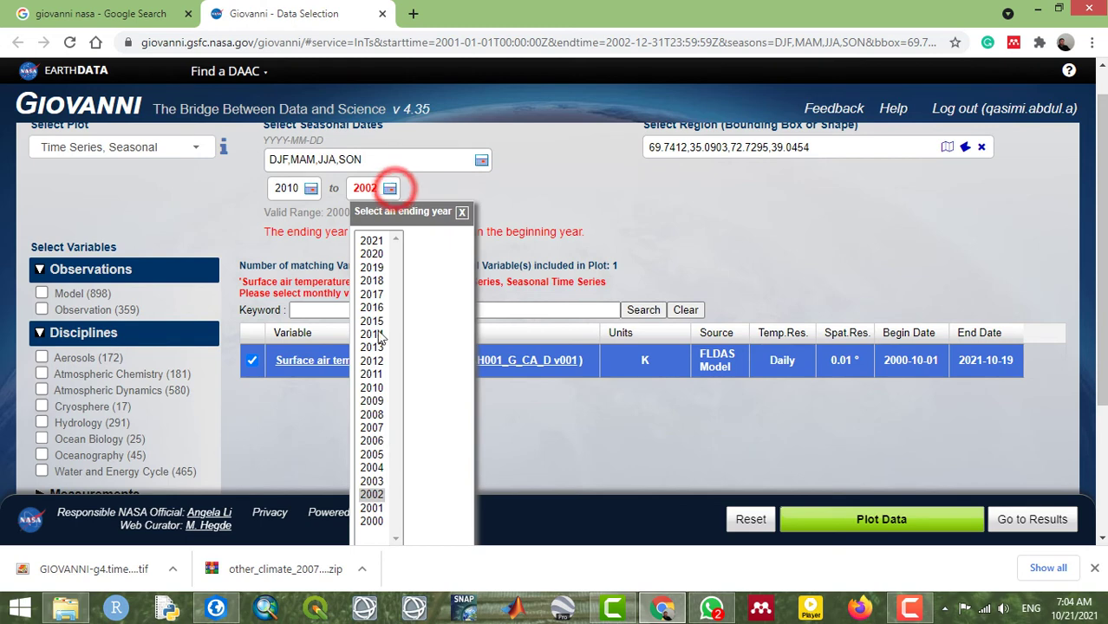
pyautogui.click(371, 375)
pyautogui.click(622, 200)
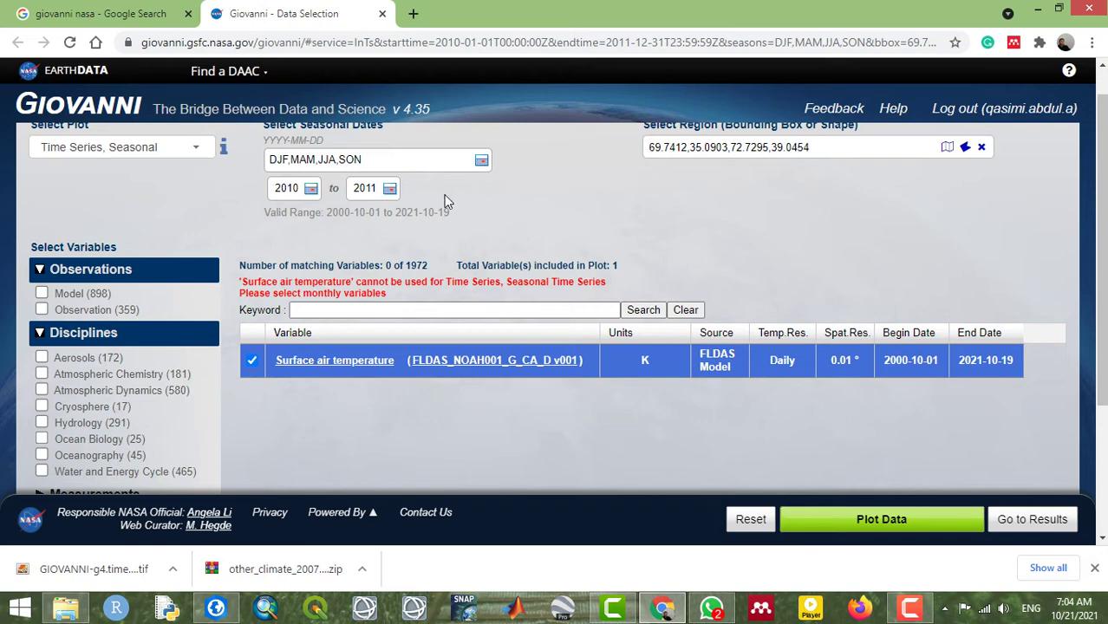
pyautogui.click(391, 190)
pyautogui.click(570, 310)
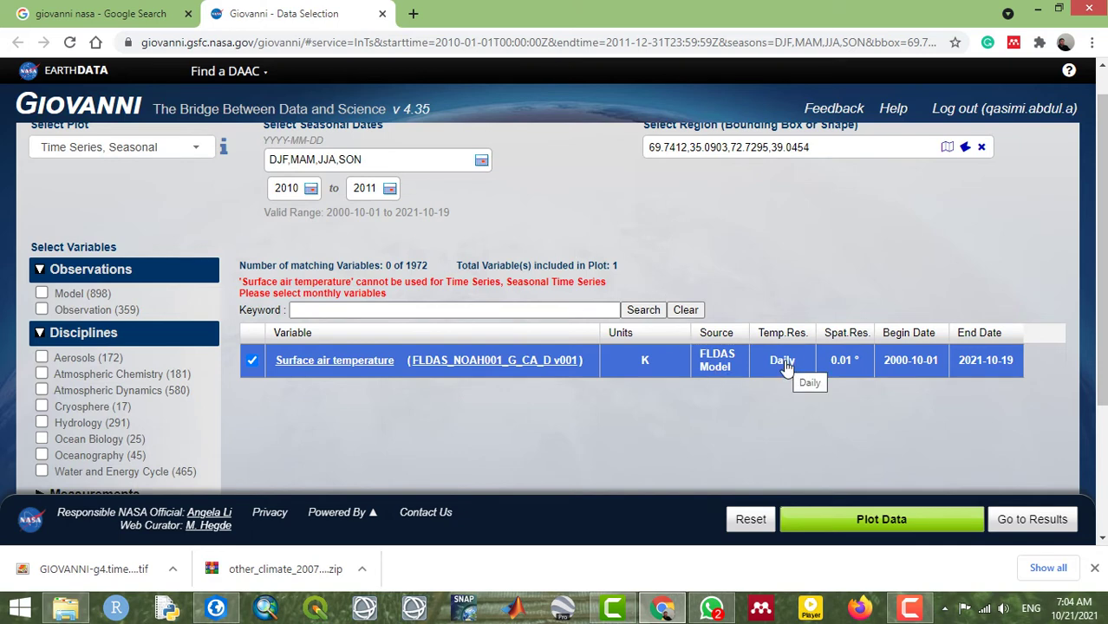
# - Limit the seasonal dates to the SON season by removing DJF, MAM and JJA
pyautogui.scroll(1, 748, 301)
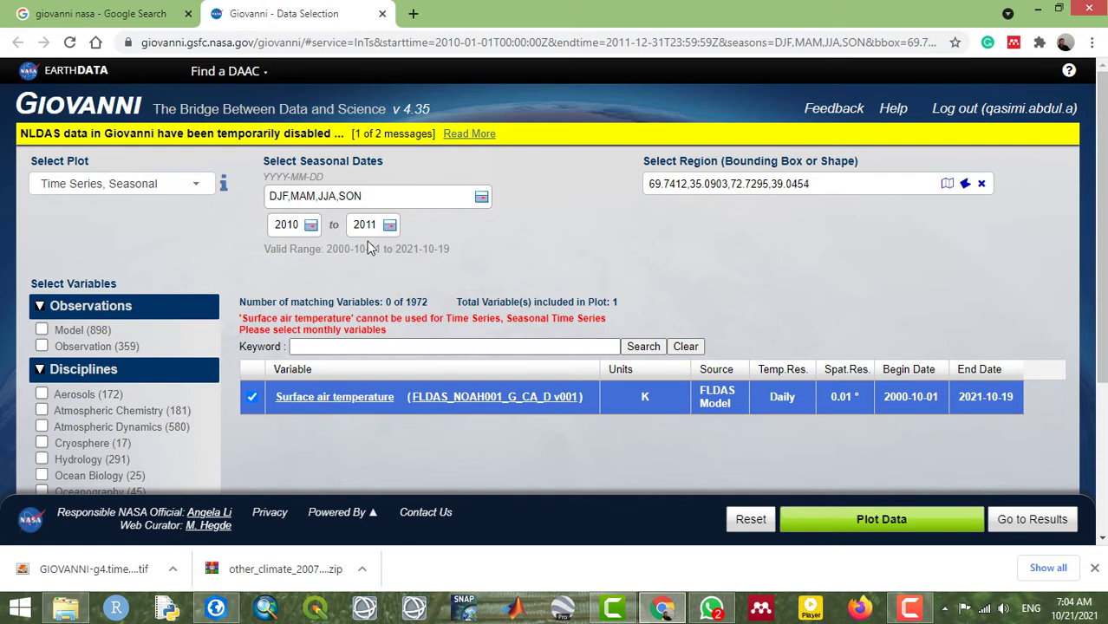
pyautogui.click(481, 198)
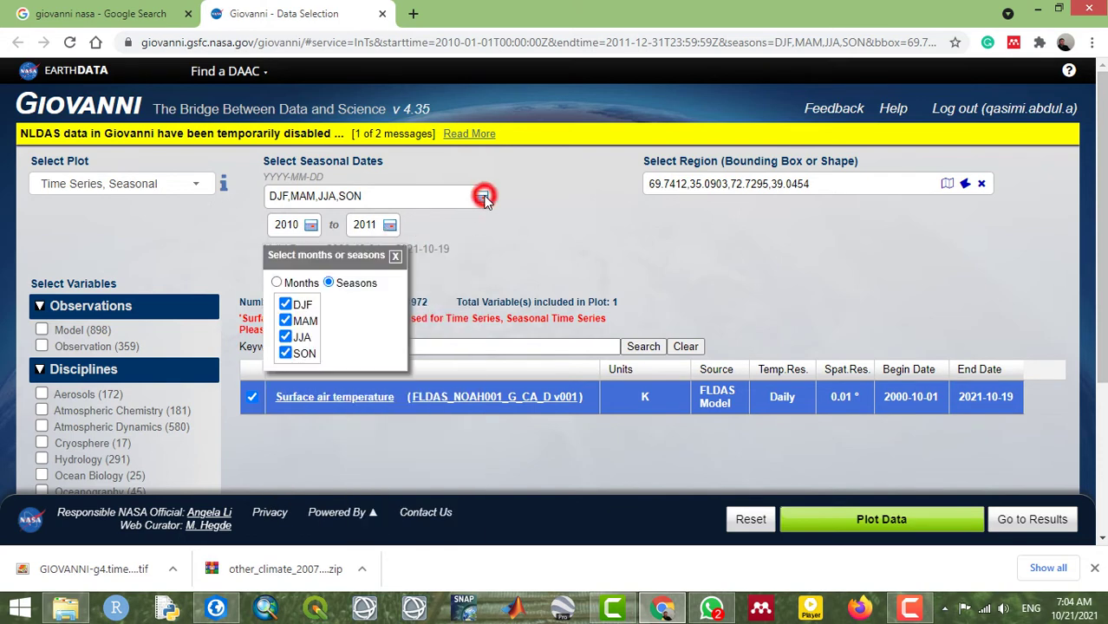
pyautogui.click(285, 305)
pyautogui.click(285, 320)
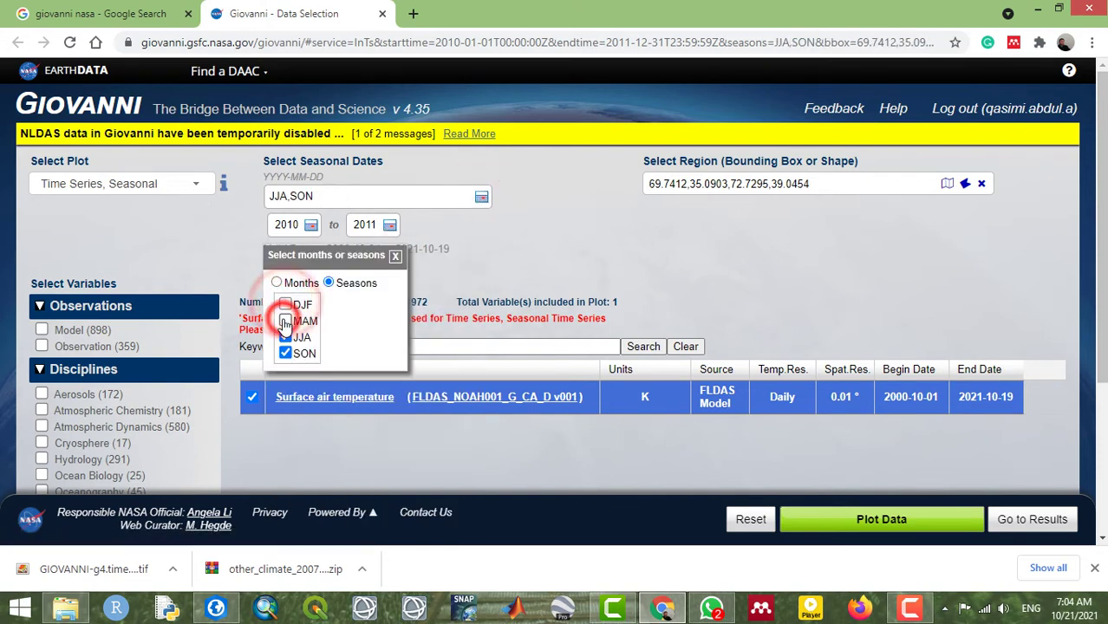
pyautogui.click(286, 337)
pyautogui.click(508, 257)
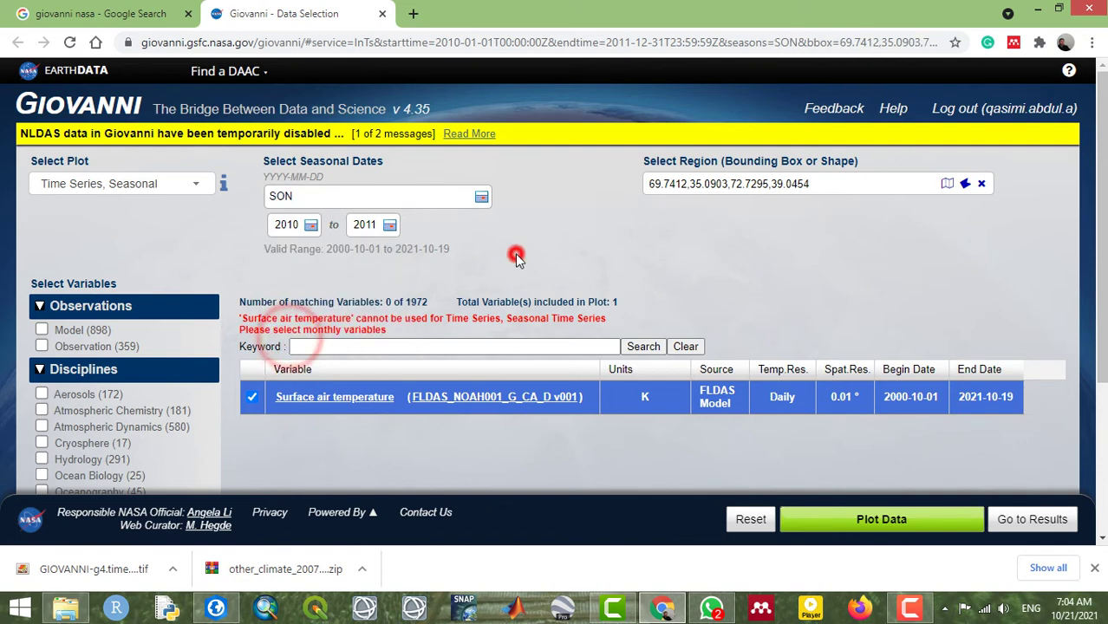
# - Switch the seasonal dates from seasons to months and select January through June
pyautogui.click(481, 198)
pyautogui.click(481, 198)
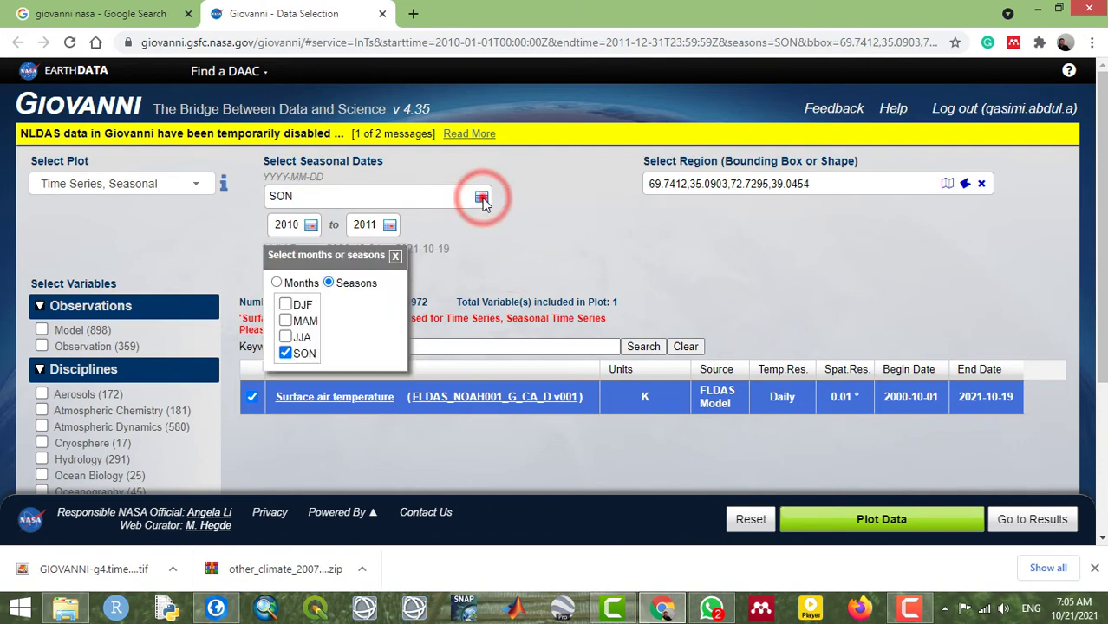
pyautogui.click(276, 282)
pyautogui.click(338, 305)
pyautogui.click(339, 321)
pyautogui.click(339, 337)
pyautogui.click(339, 354)
pyautogui.click(339, 370)
pyautogui.click(339, 386)
pyautogui.click(508, 286)
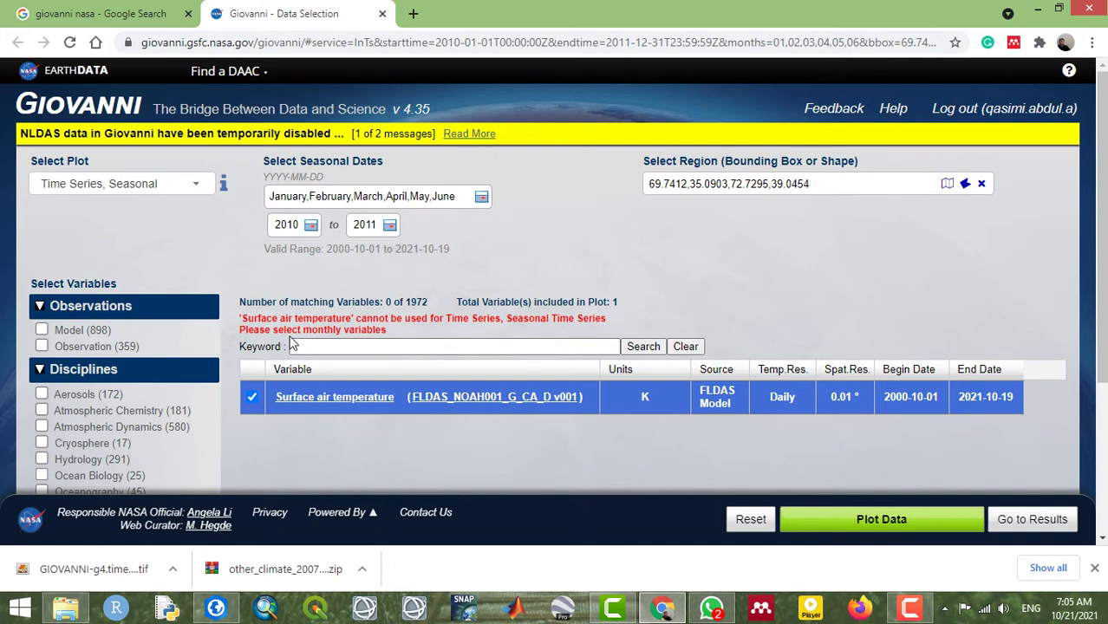
# - Change the plot type to Time Averaged Map and set the start date to 2010-01-01
pyautogui.click(198, 184)
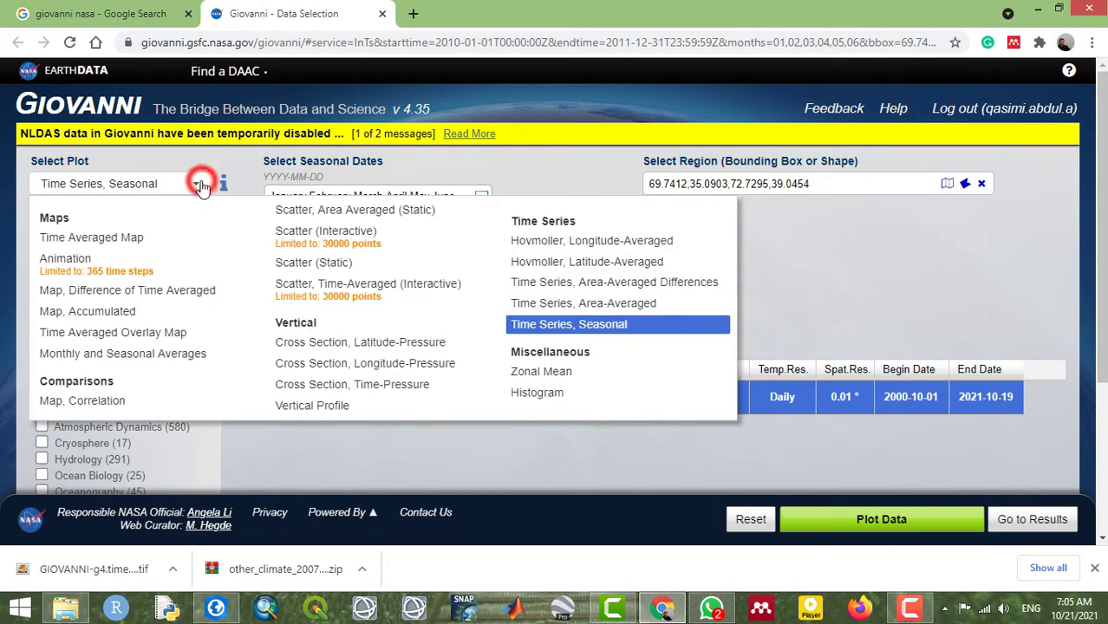
pyautogui.click(124, 237)
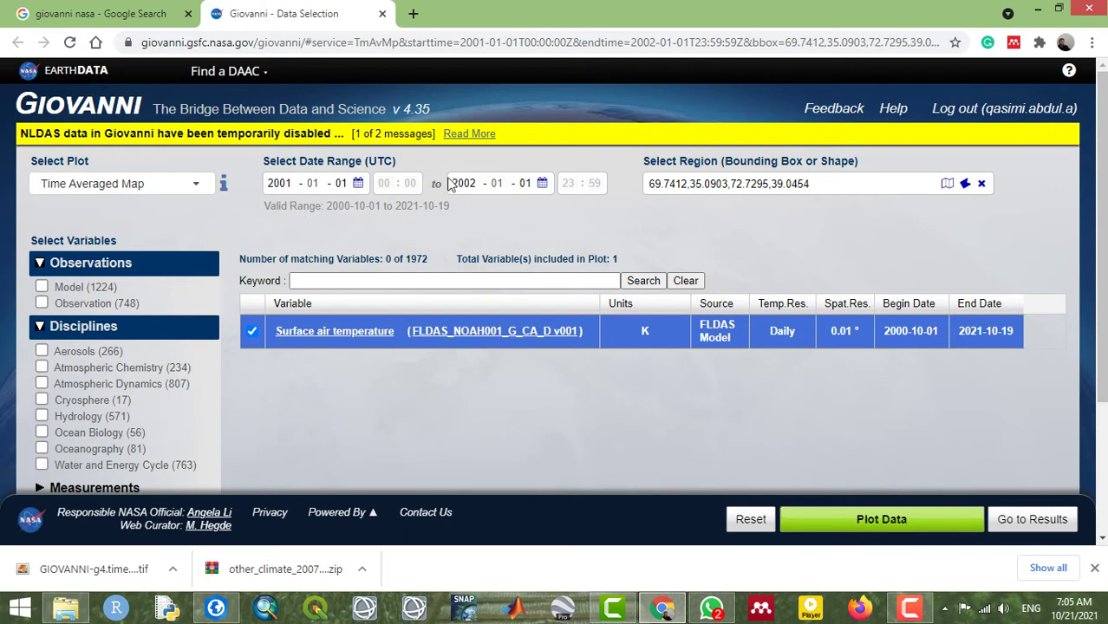
pyautogui.click(292, 182)
pyautogui.click(357, 183)
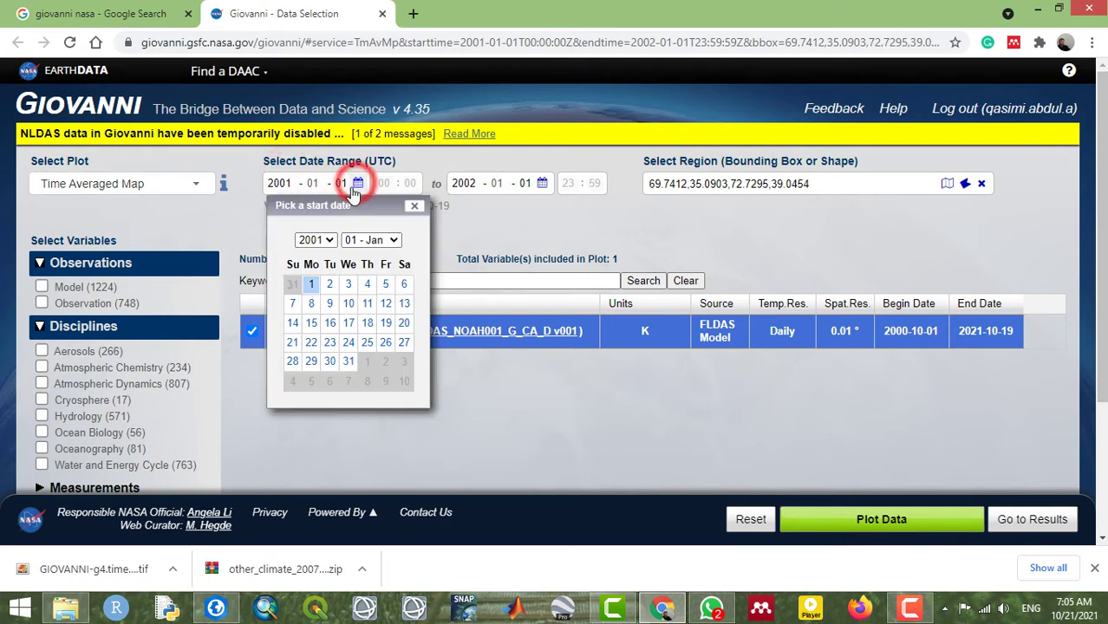
pyautogui.click(326, 240)
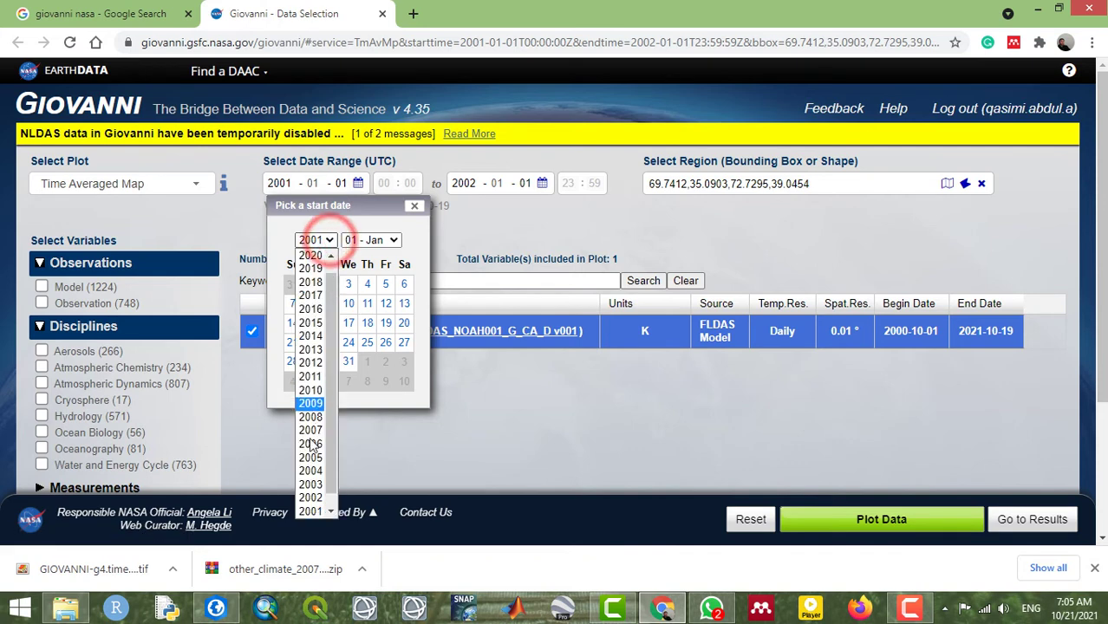
pyautogui.click(311, 390)
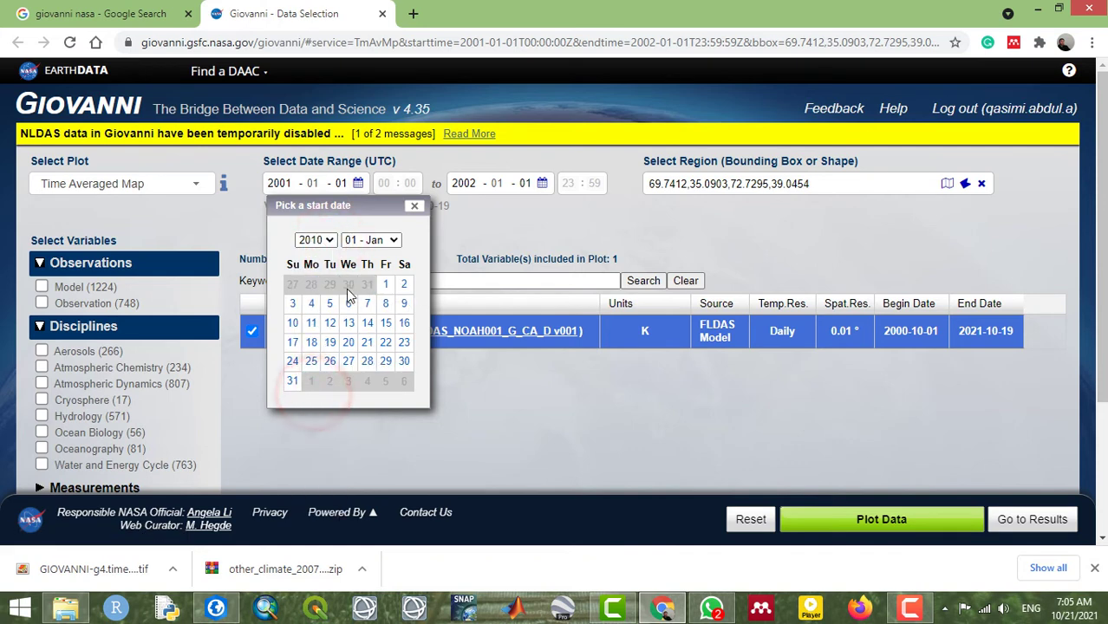
pyautogui.click(385, 283)
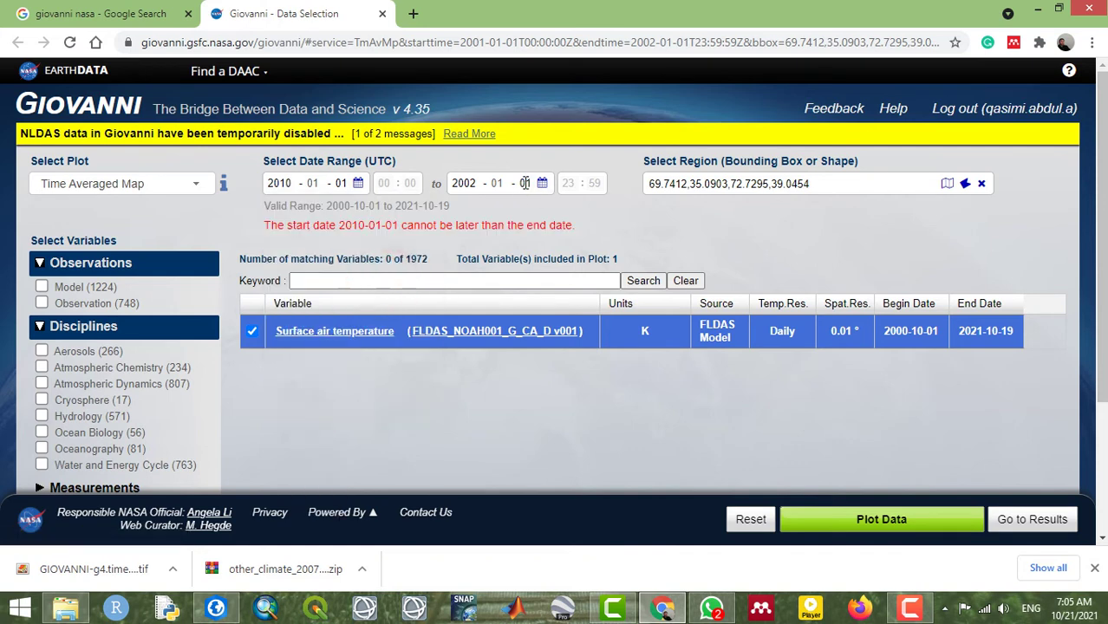
# - Set the end date of the date range to 2013-01-01
pyautogui.click(542, 183)
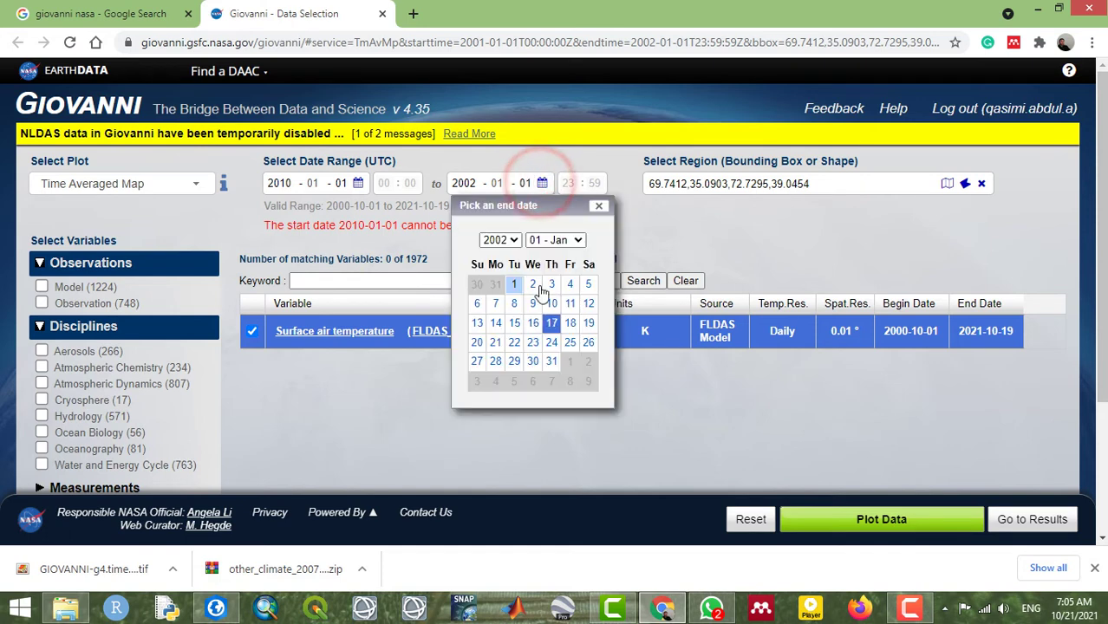
pyautogui.click(510, 239)
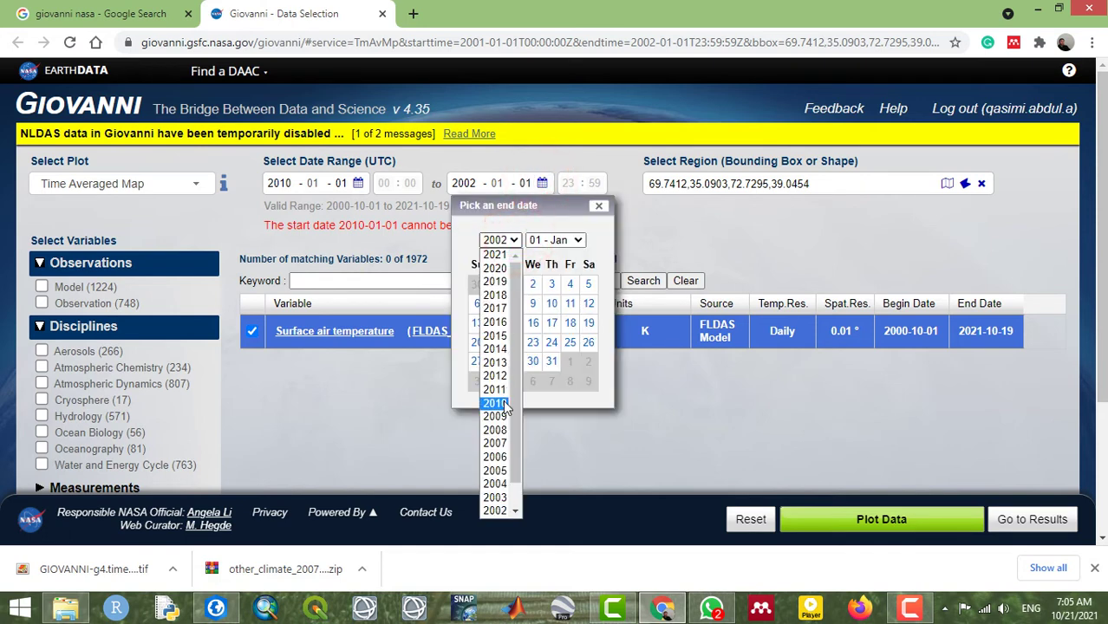
pyautogui.click(494, 363)
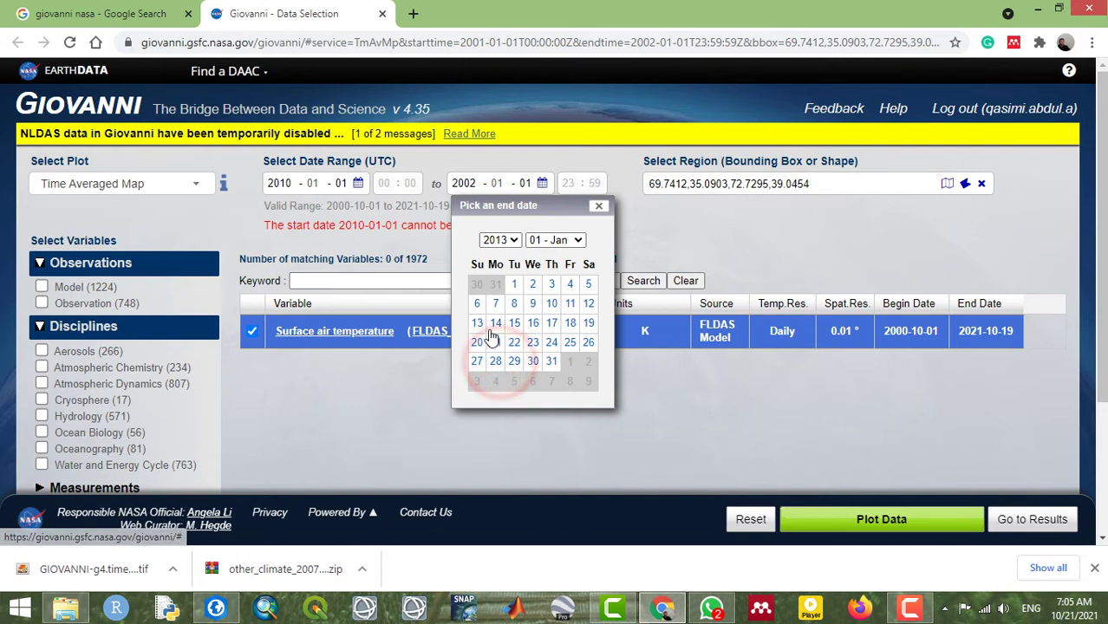
pyautogui.click(513, 284)
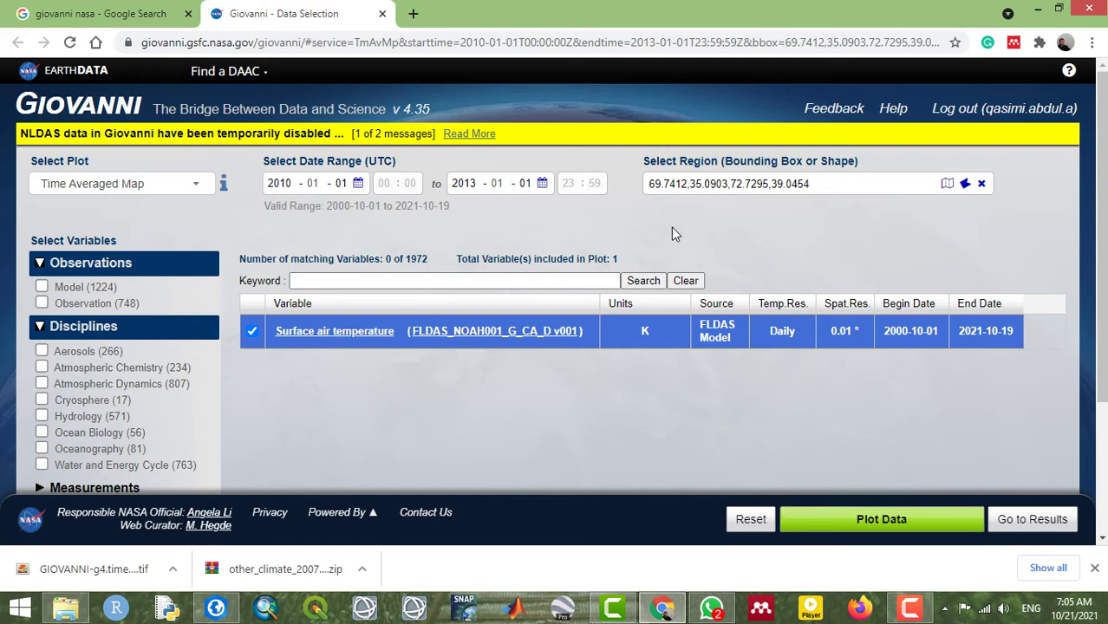
# - Plot the time averaged map of surface air temperature and download the result as GeoTIFF
pyautogui.click(187, 190)
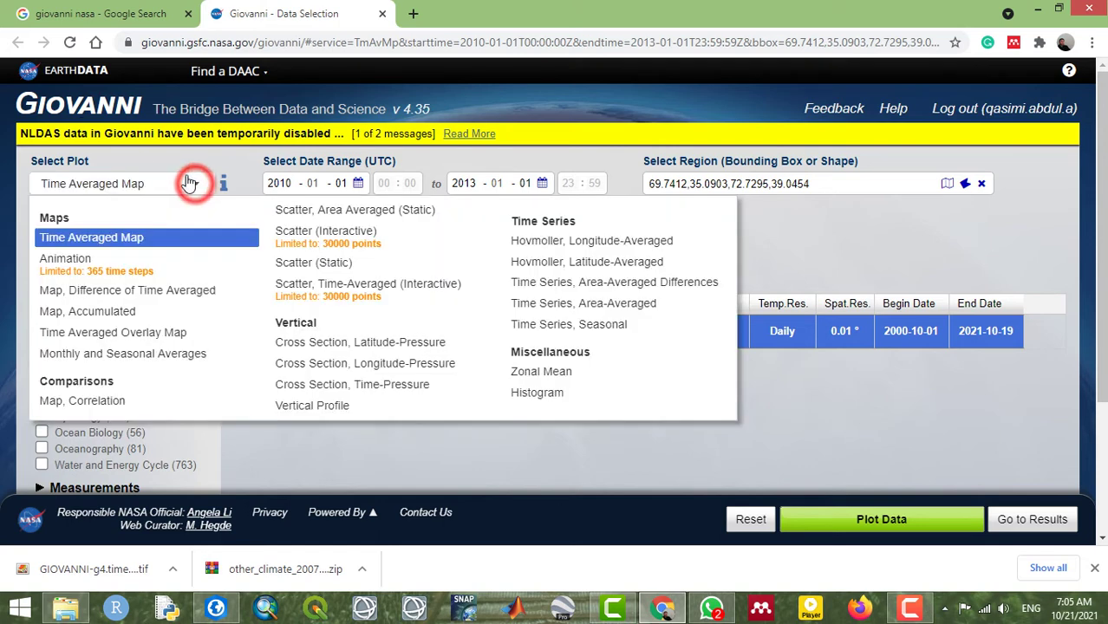
pyautogui.click(842, 232)
pyautogui.click(919, 520)
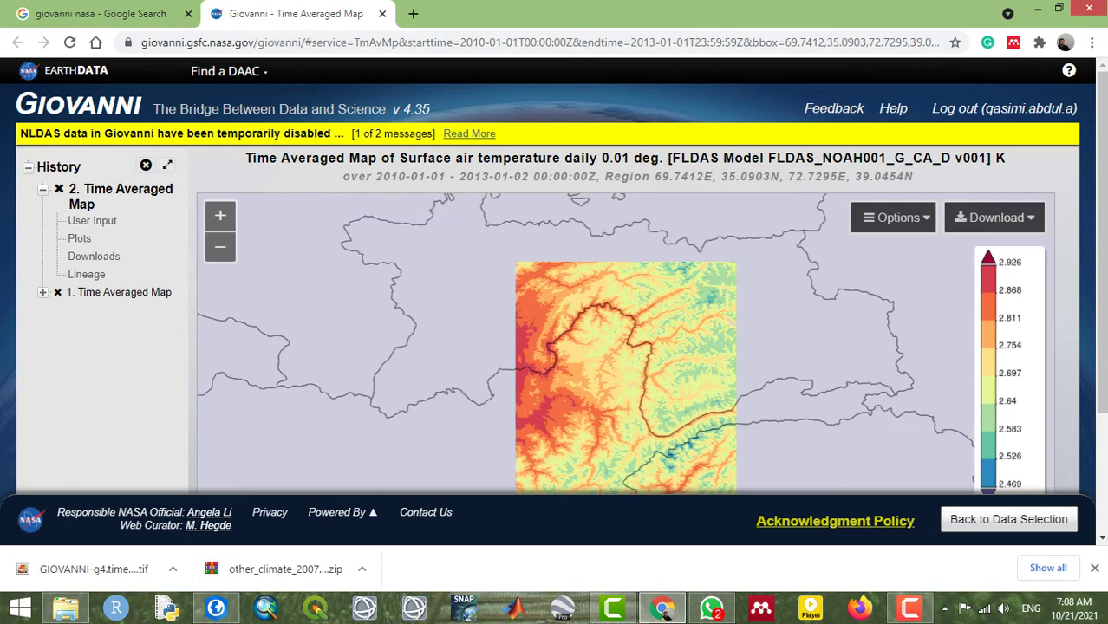
pyautogui.moveTo(1101, 139); pyautogui.dragTo(1100, 226)
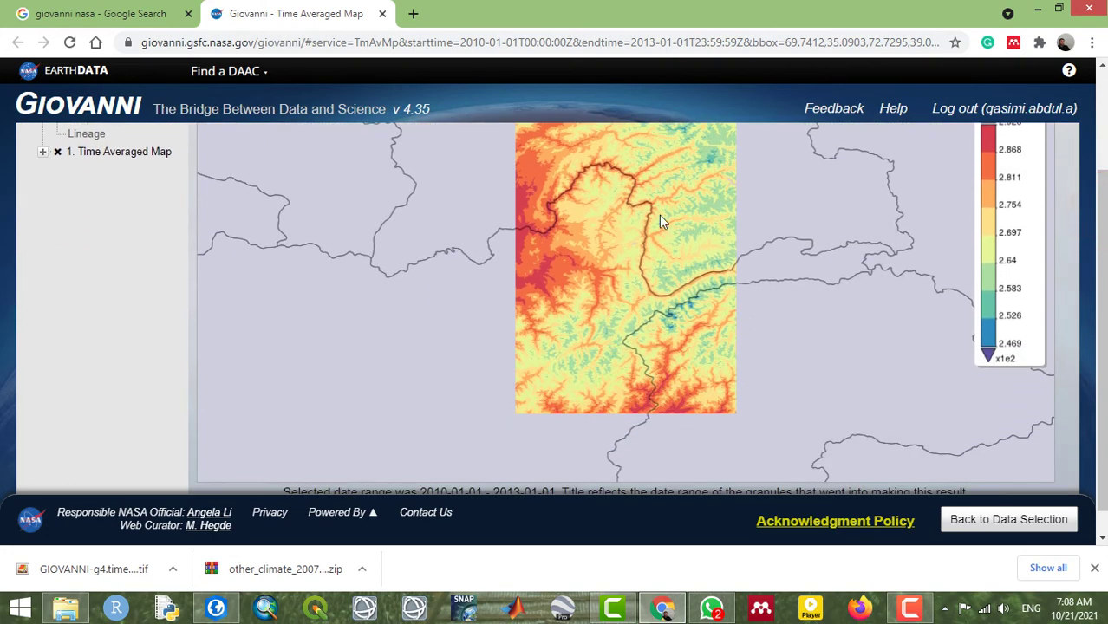
pyautogui.scroll(3, 109, 199)
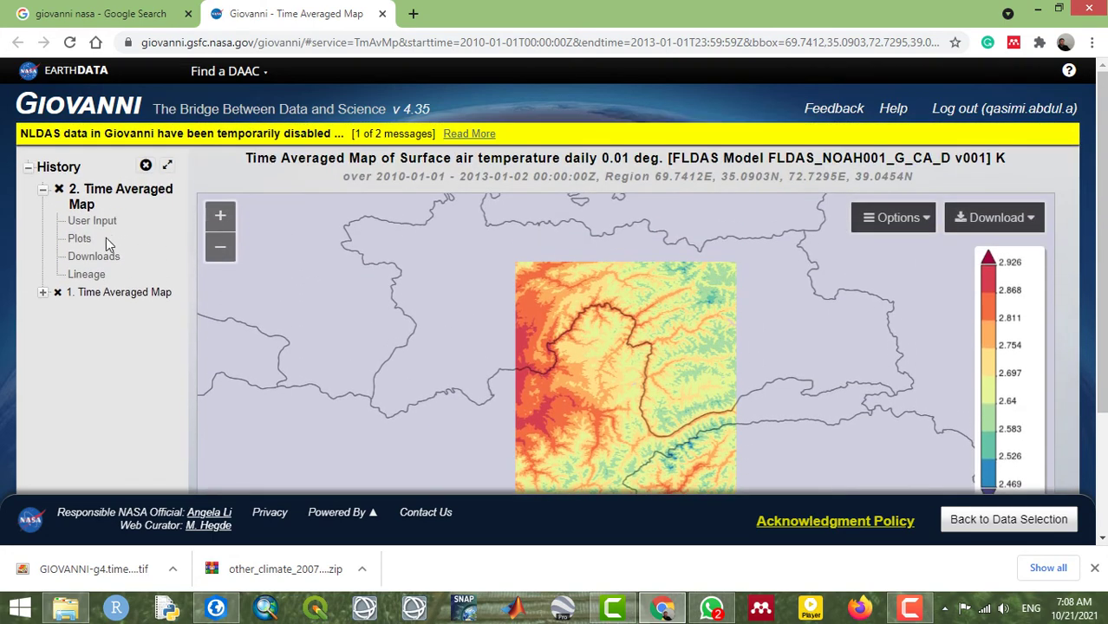
pyautogui.click(88, 250)
pyautogui.click(305, 236)
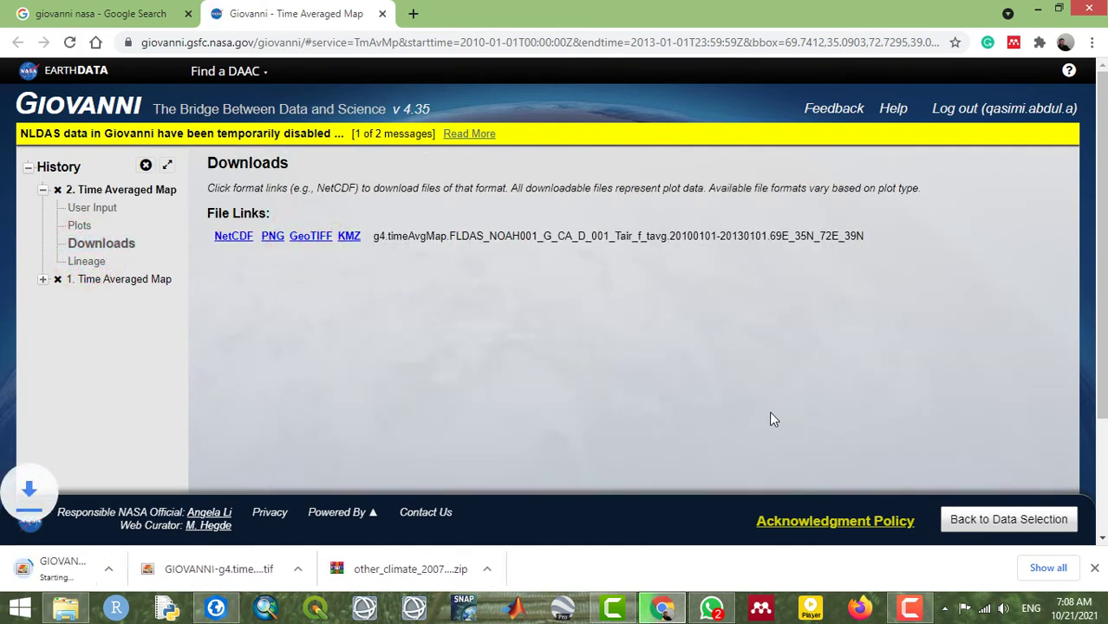
# - Clear the Surface air temperature variable from the data selection and search the variables for the suggested keyword "precipitation"
pyautogui.click(1012, 519)
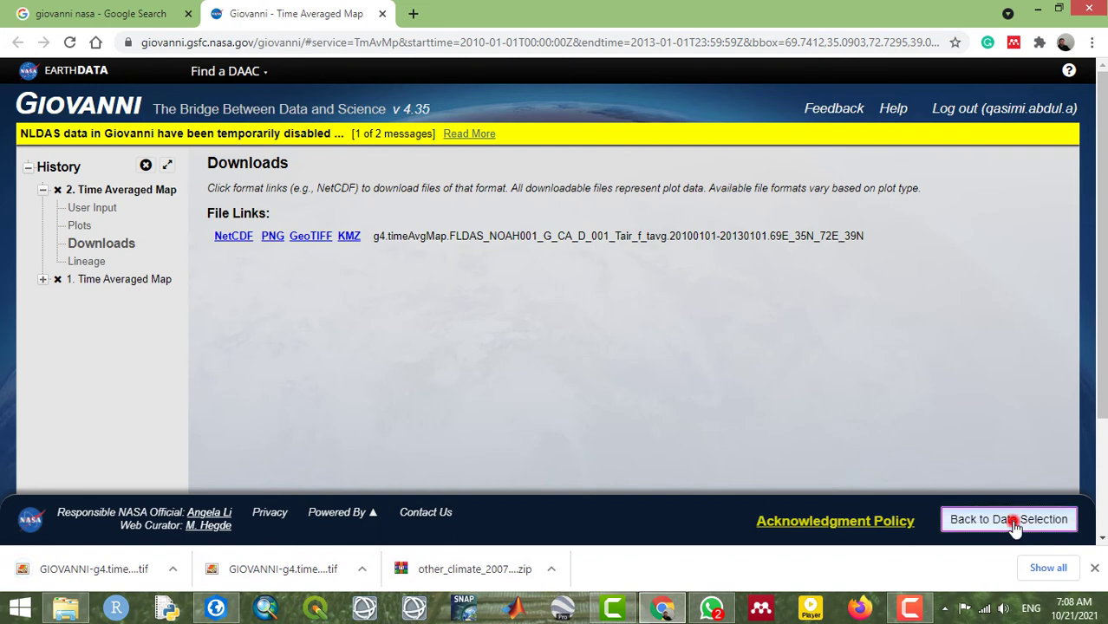
pyautogui.click(251, 332)
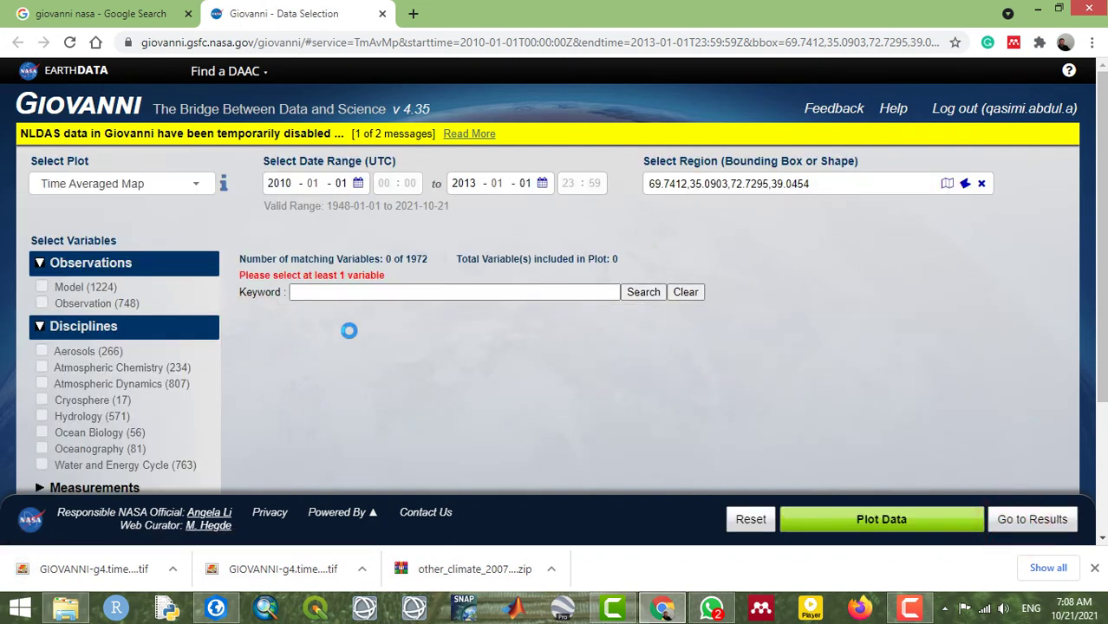
pyautogui.click(428, 293)
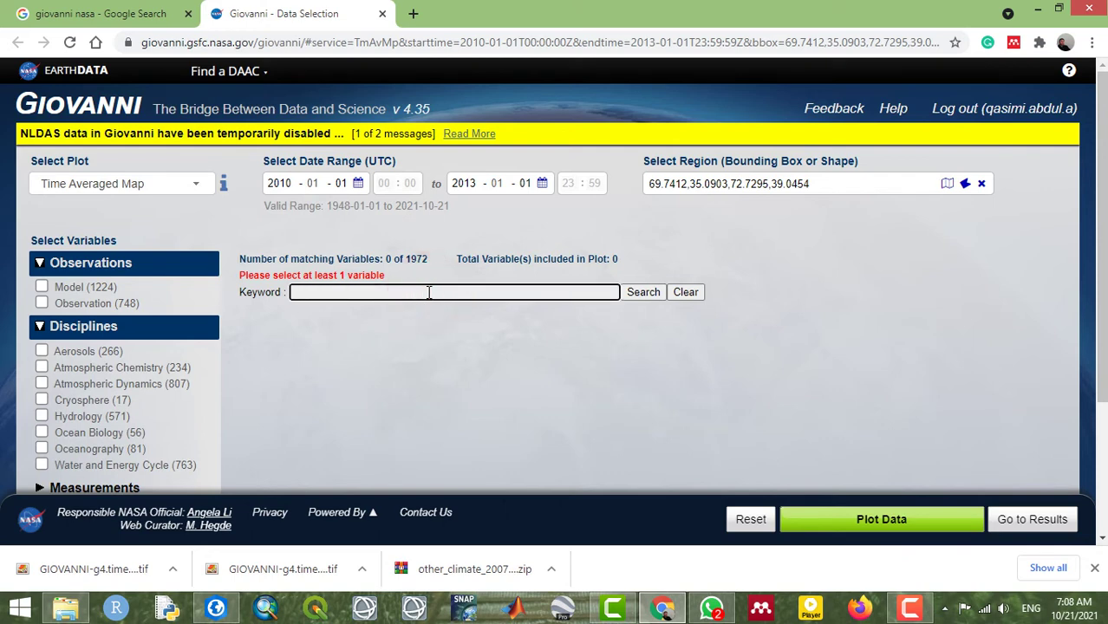
pyautogui.write('pre')
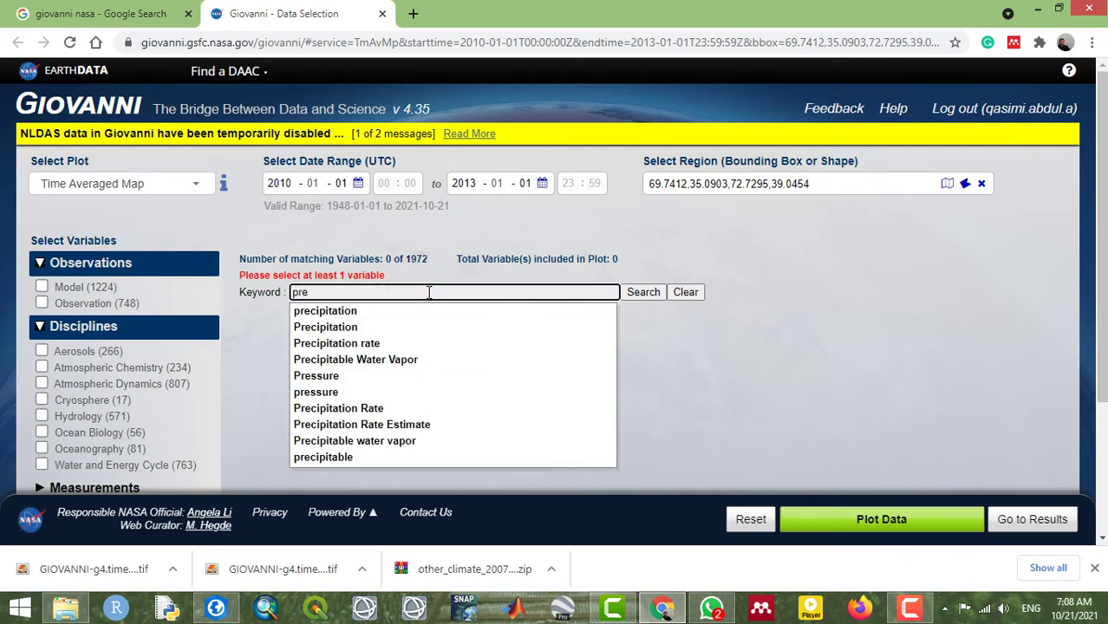
pyautogui.press('Down')
pyautogui.press('Return')
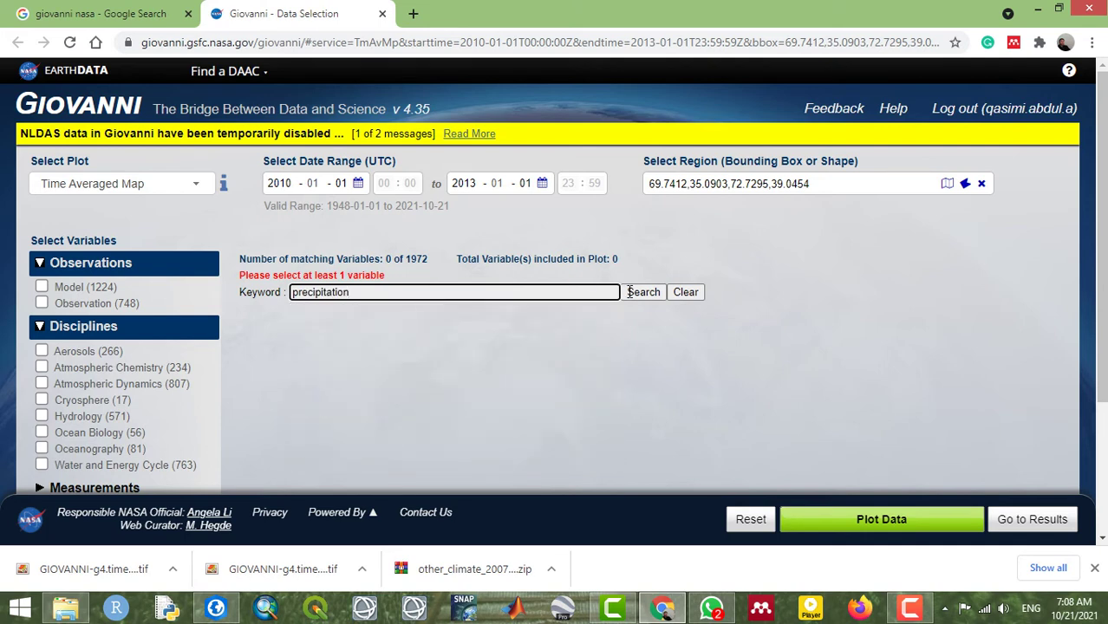
pyautogui.click(640, 293)
# - Sort the precipitation variables by spatial resolution, finest first
pyautogui.scroll(-3, 776, 260)
pyautogui.scroll(2, 776, 224)
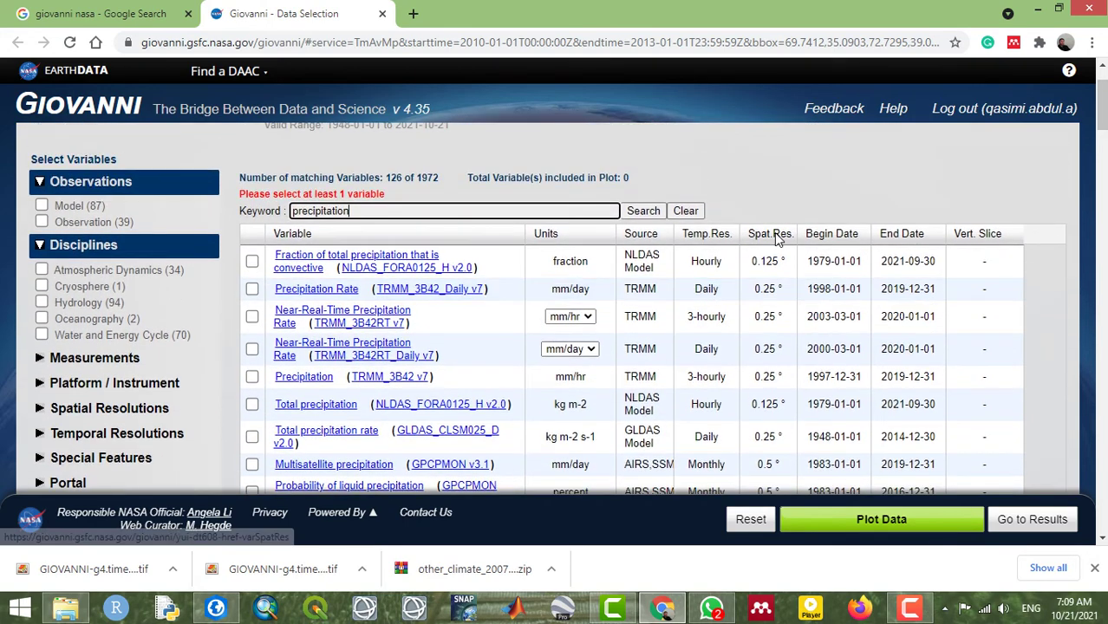
pyautogui.click(775, 234)
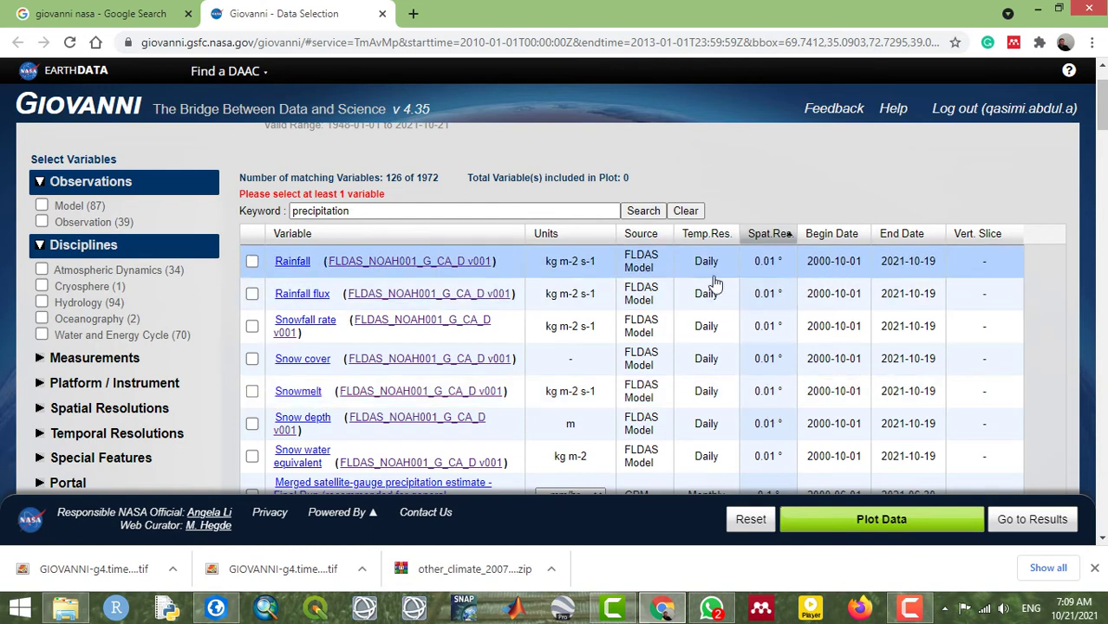
# - Replace the keyword with the suggested term "Vegetation" and search the variables for it
pyautogui.click(438, 211)
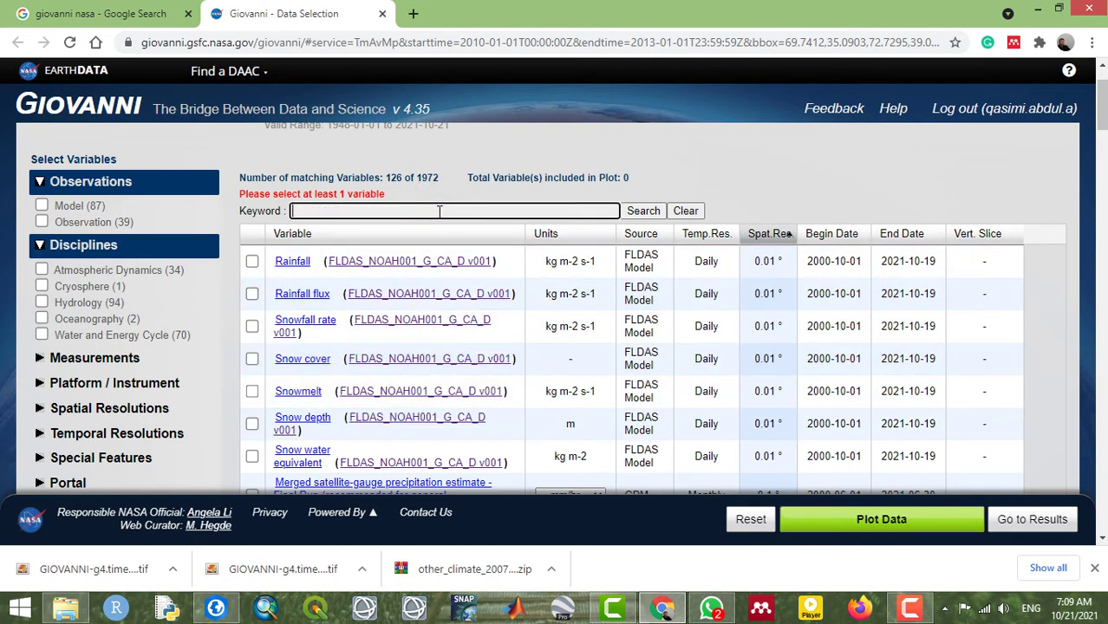
pyautogui.write('Vege')
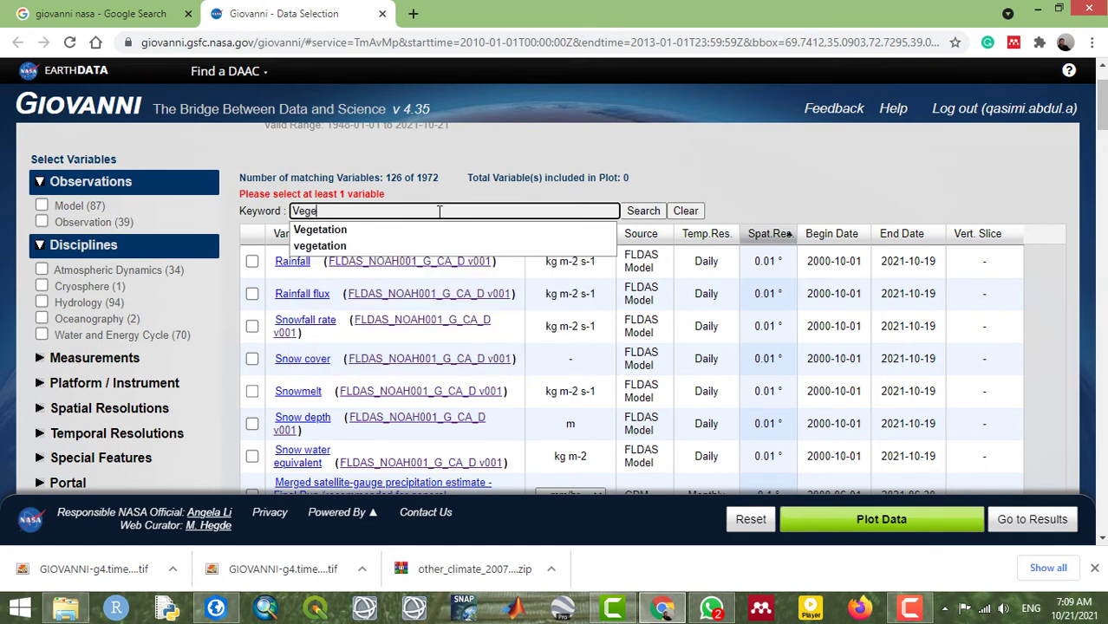
pyautogui.press('Down')
pyautogui.press('Return')
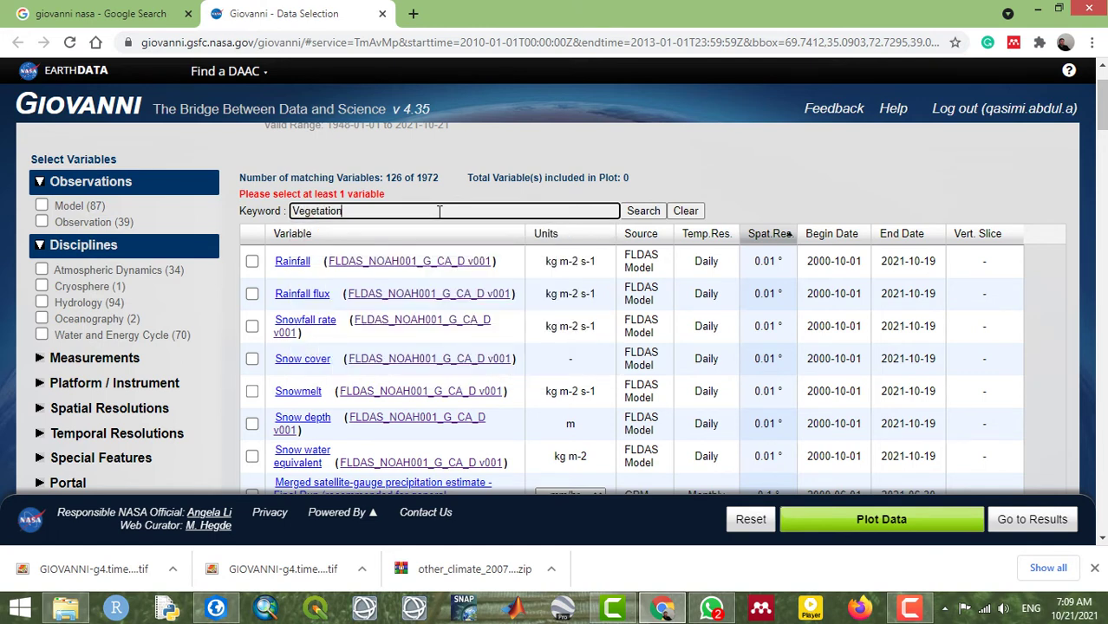
pyautogui.click(639, 212)
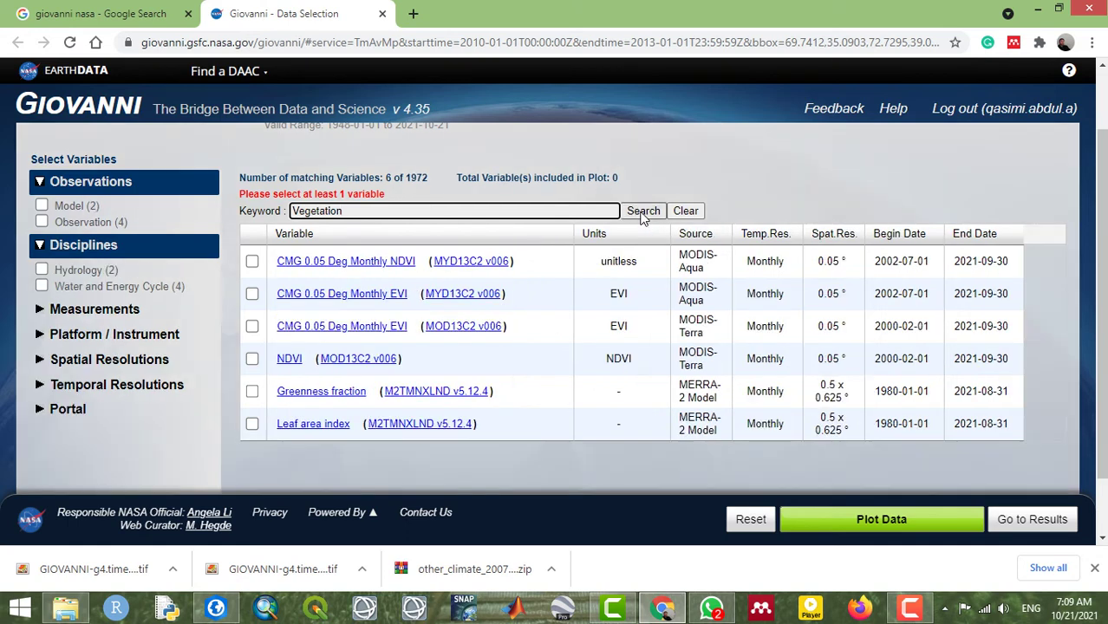
# - Sort the vegetation variables by spatial resolution and include CMG 0.05 Deg Monthly EVI (MYD13C2 v006) in the plot
pyautogui.click(776, 236)
pyautogui.click(835, 239)
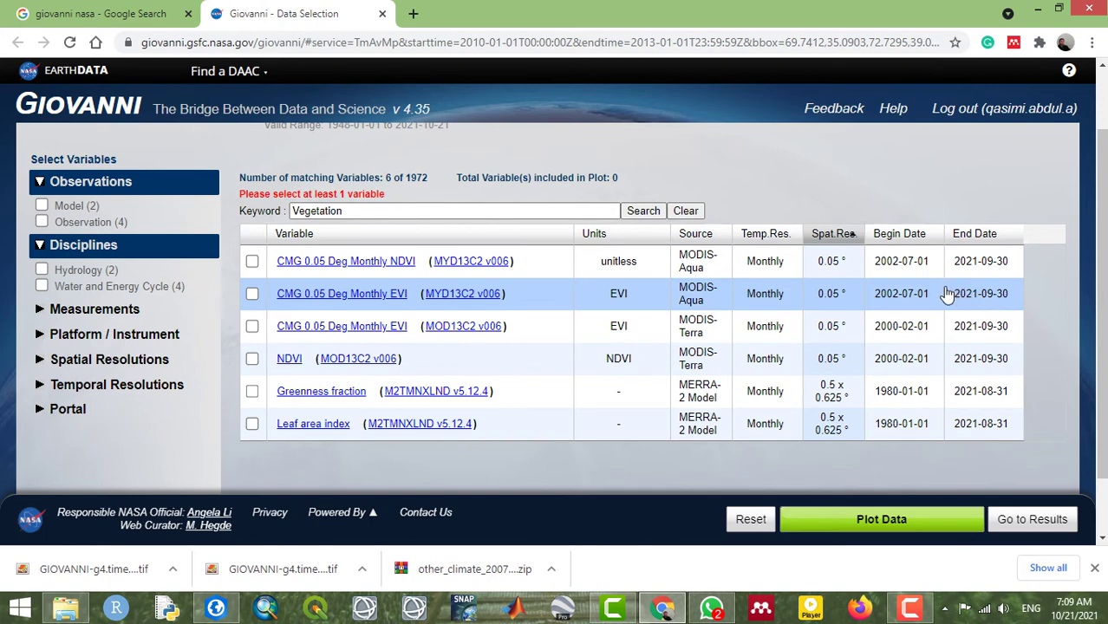
pyautogui.click(828, 295)
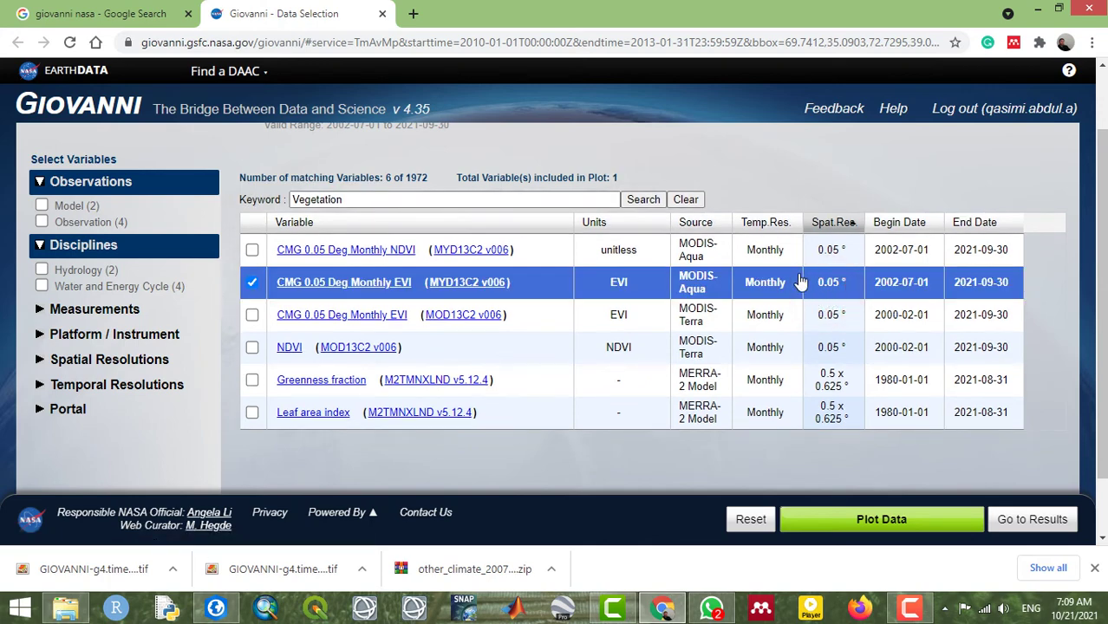
pyautogui.scroll(1, 813, 264)
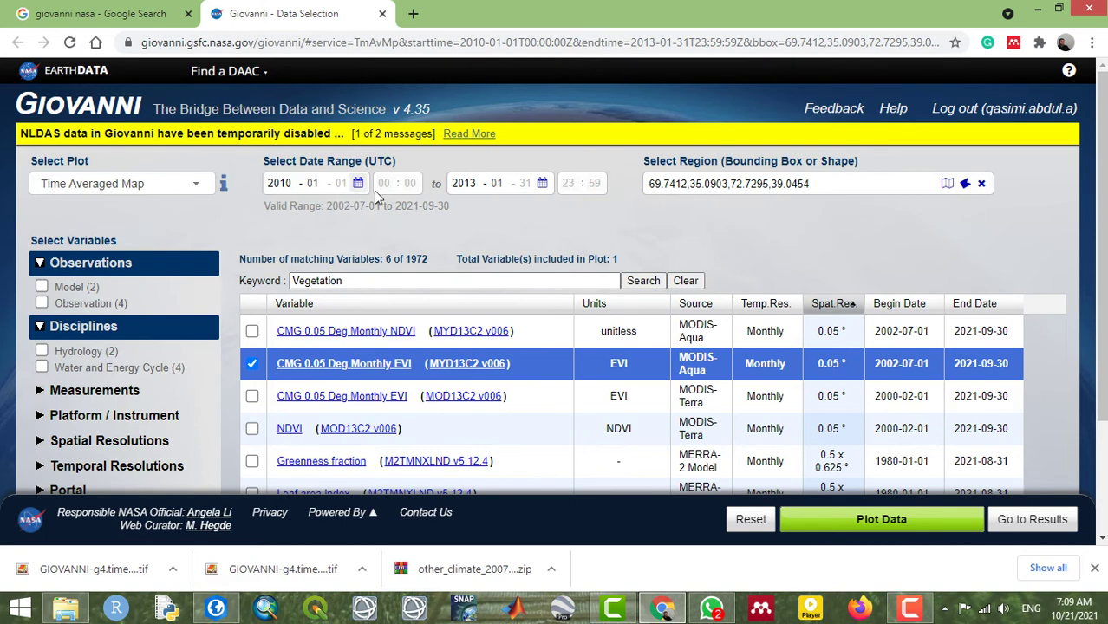
# - Set the end of the date range to January 2014
pyautogui.click(542, 184)
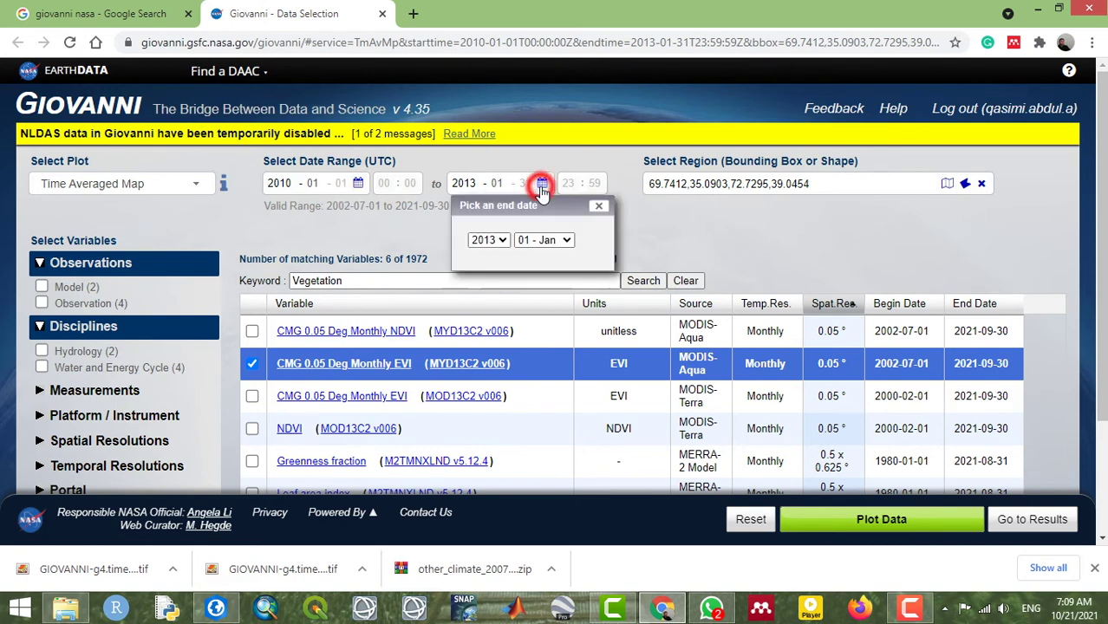
pyautogui.click(494, 240)
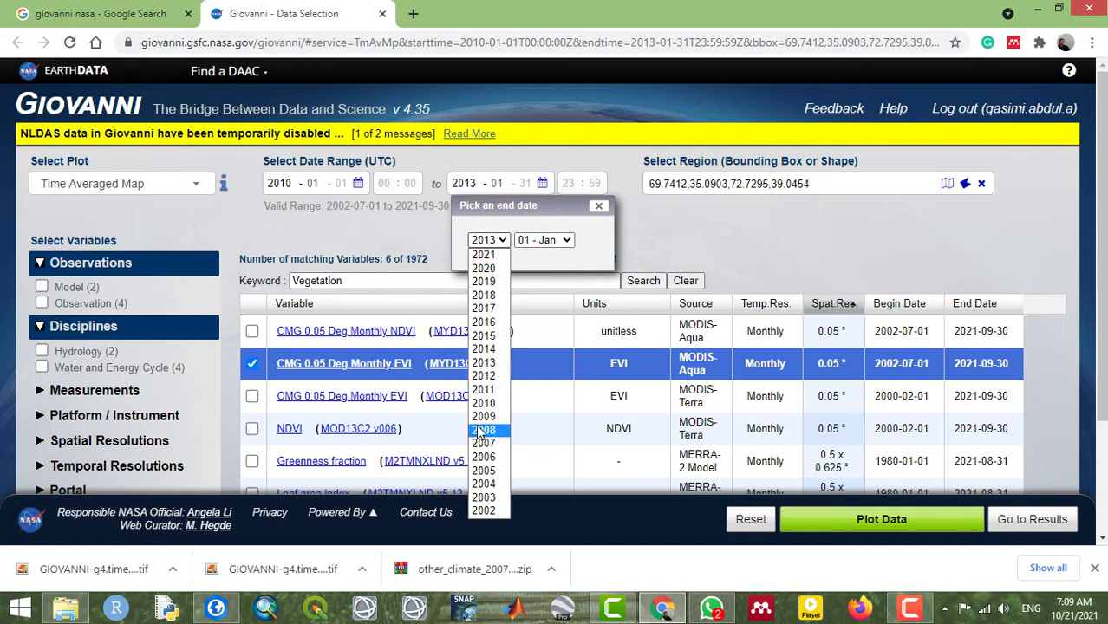
pyautogui.click(484, 348)
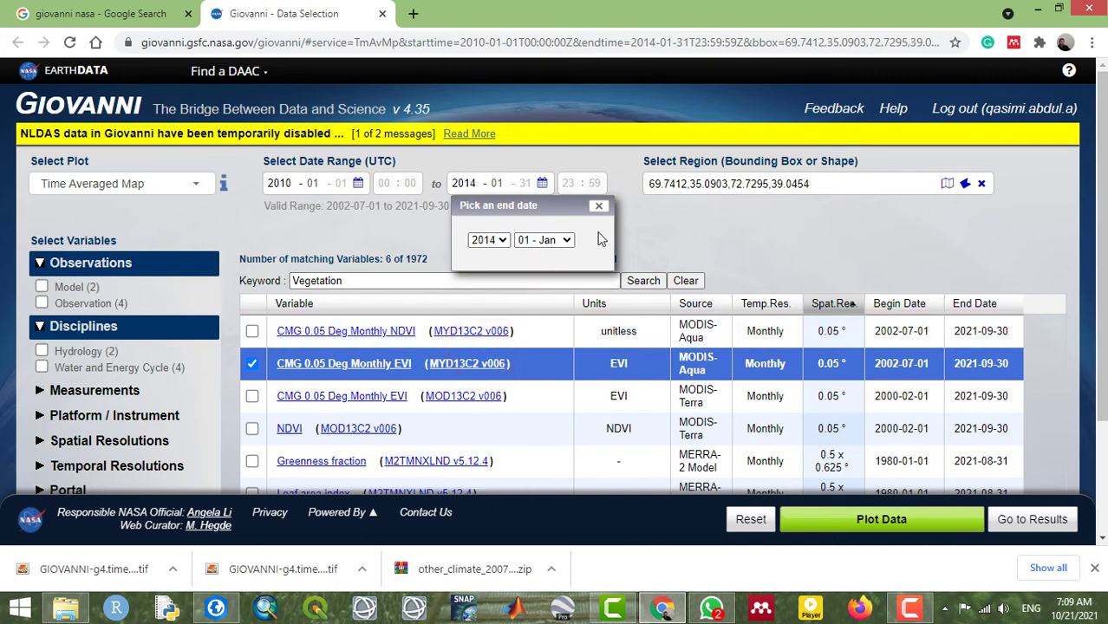
pyautogui.click(568, 241)
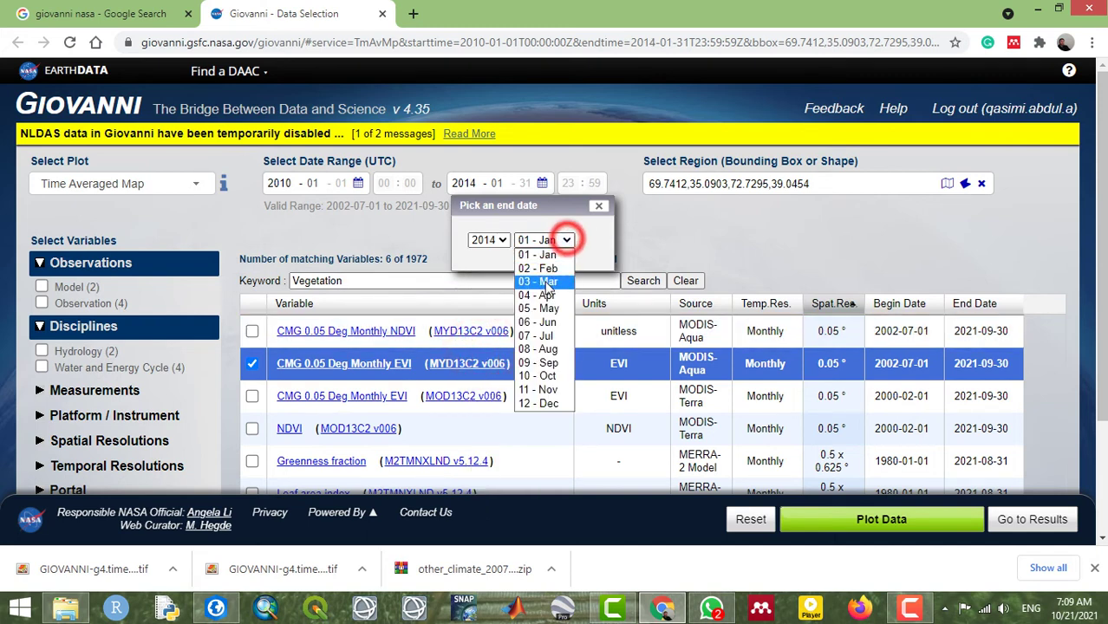
pyautogui.click(523, 253)
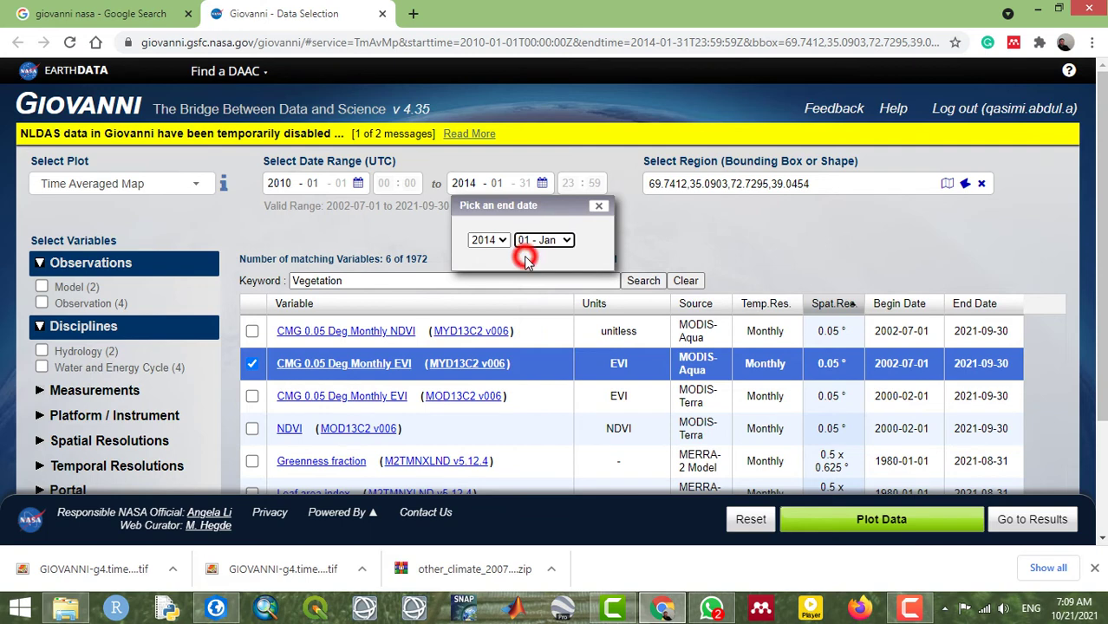
pyautogui.click(598, 206)
# - Set the end of the date range to January 2011 and plot the selected monthly EVI variable
pyautogui.click(541, 186)
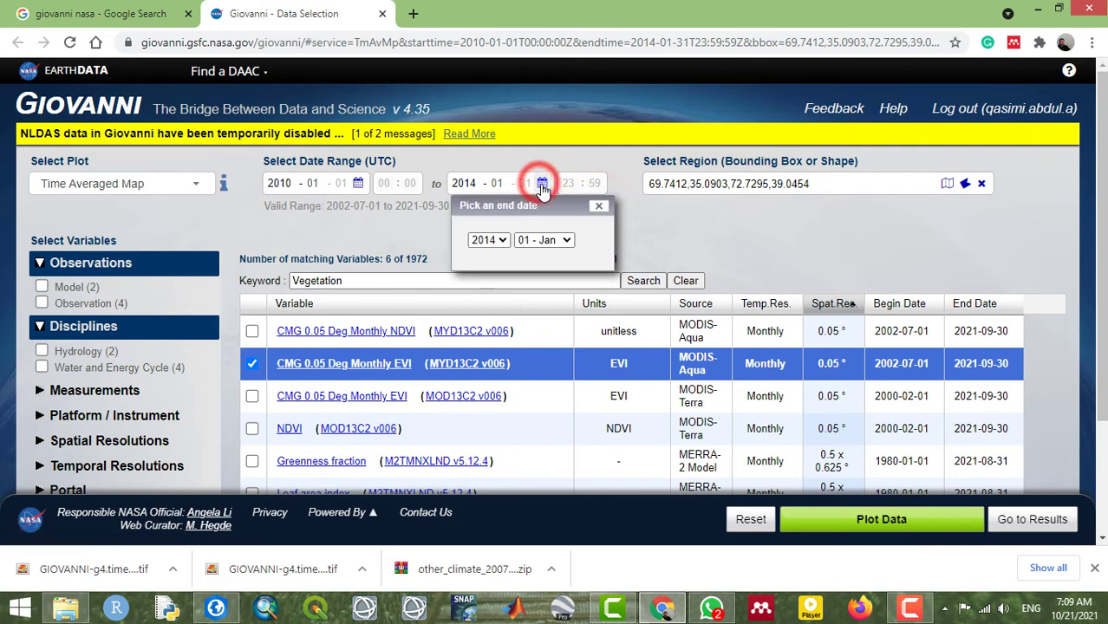
pyautogui.click(559, 240)
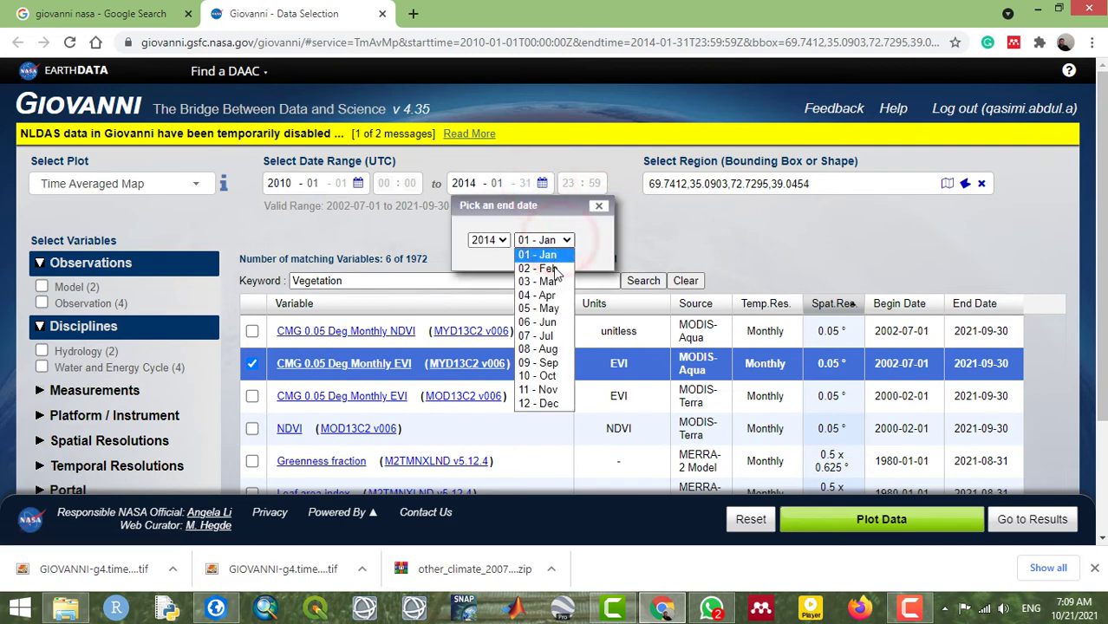
pyautogui.click(502, 241)
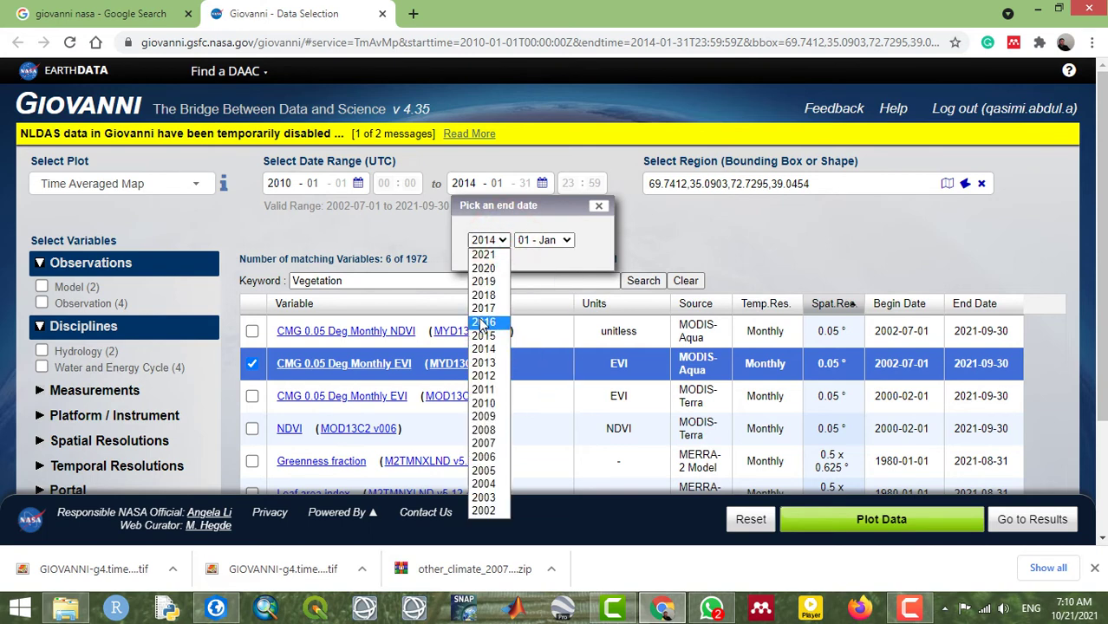
pyautogui.click(482, 390)
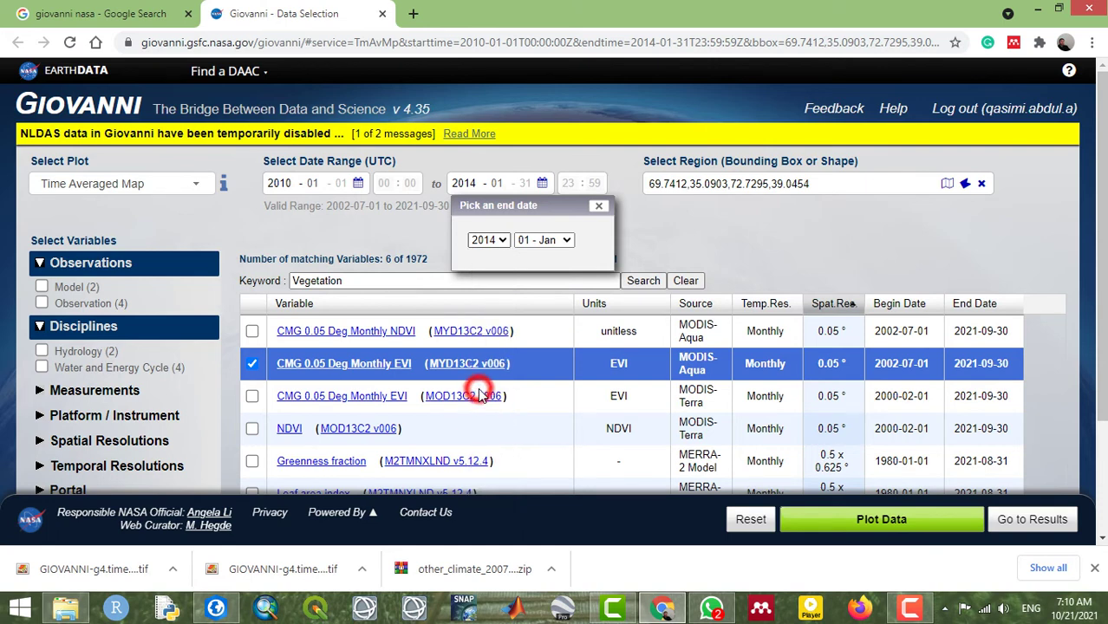
pyautogui.click(554, 254)
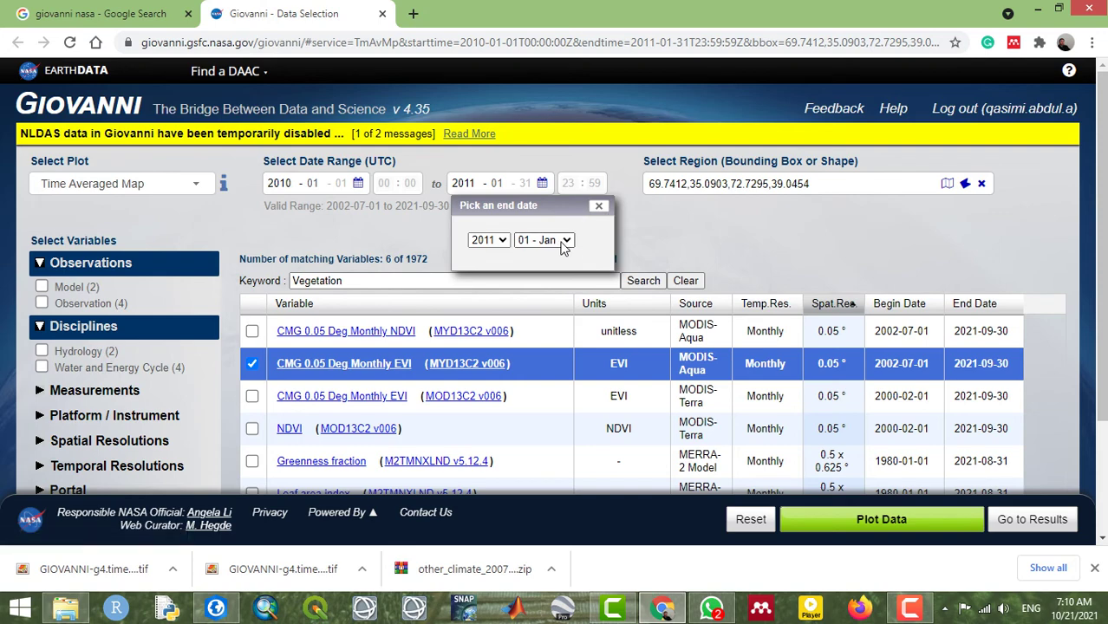
pyautogui.click(598, 206)
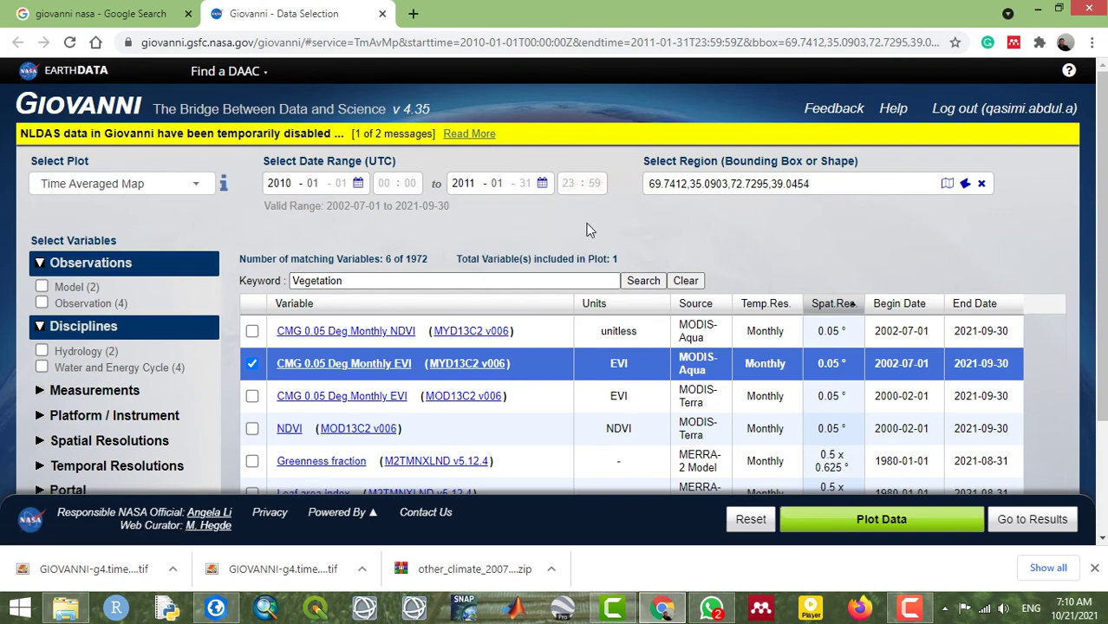
pyautogui.scroll(-3, 677, 212)
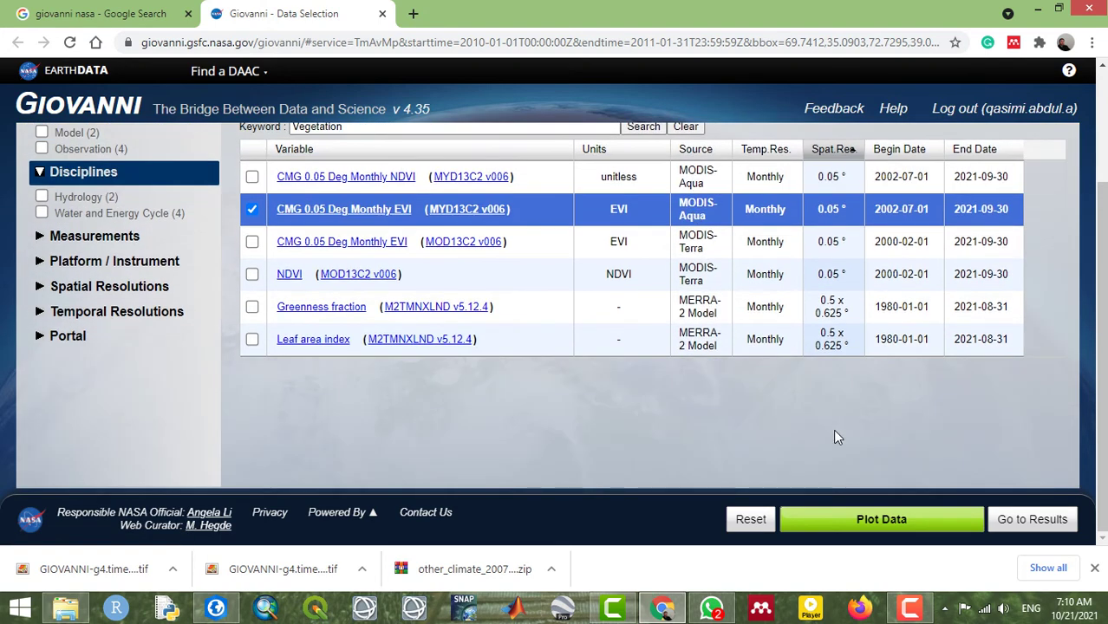
pyautogui.click(904, 520)
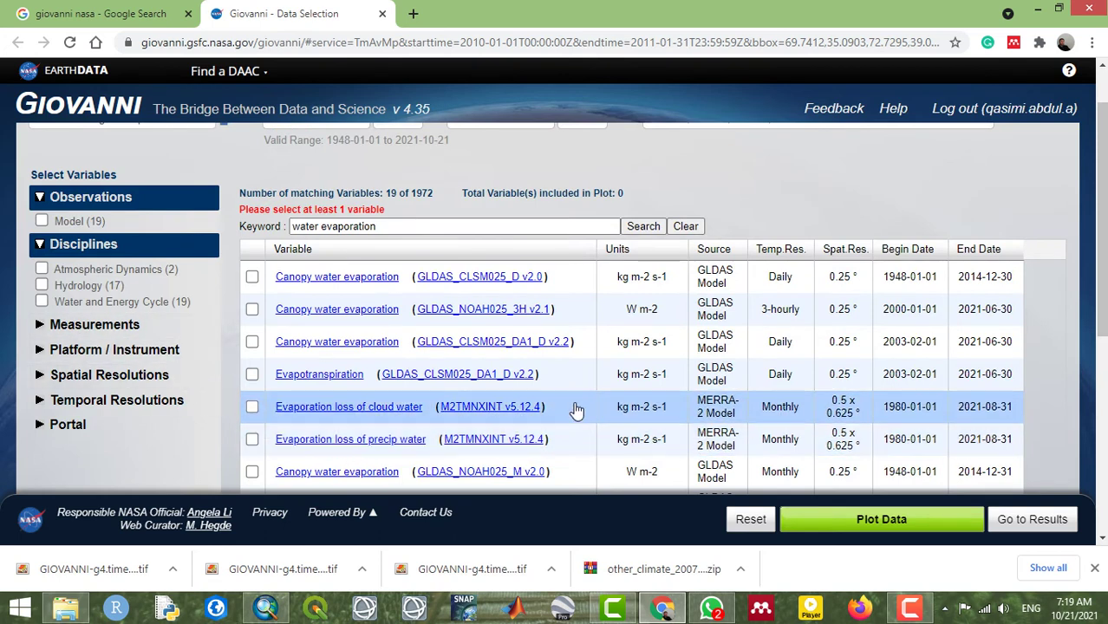
# - Switch to ArcMap and browse to the GIOVANNI rasters in the Downloads folder for adding data to the map
pyautogui.moveTo(570, 341); pyautogui.dragTo(415, 342)
pyautogui.click(266, 607)
pyautogui.click(221, 49)
pyautogui.click(239, 67)
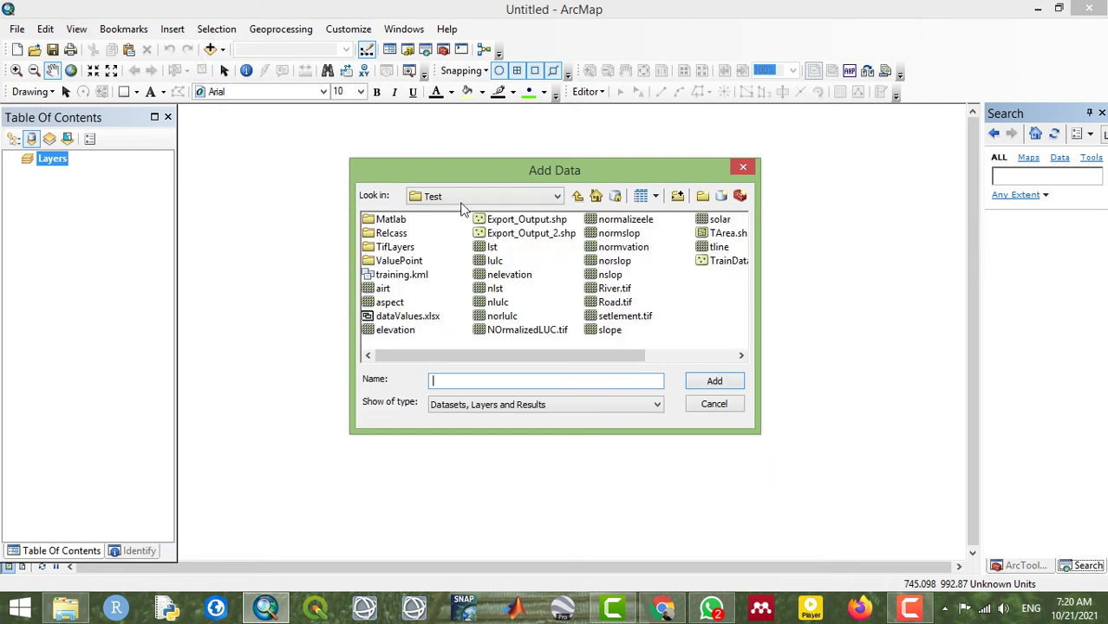
pyautogui.click(557, 195)
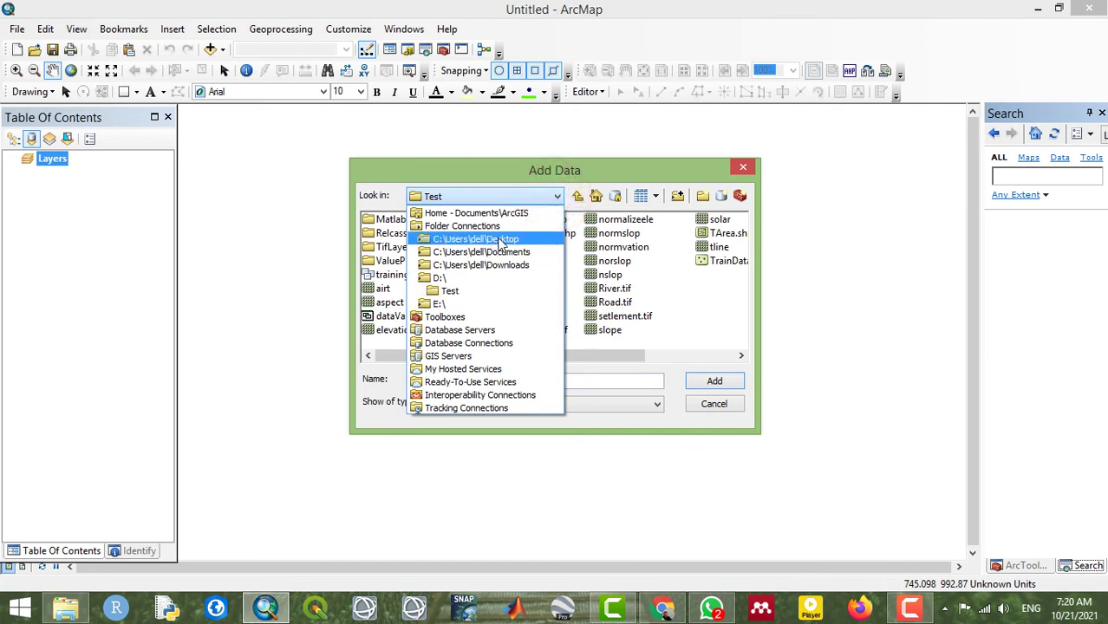
pyautogui.click(513, 268)
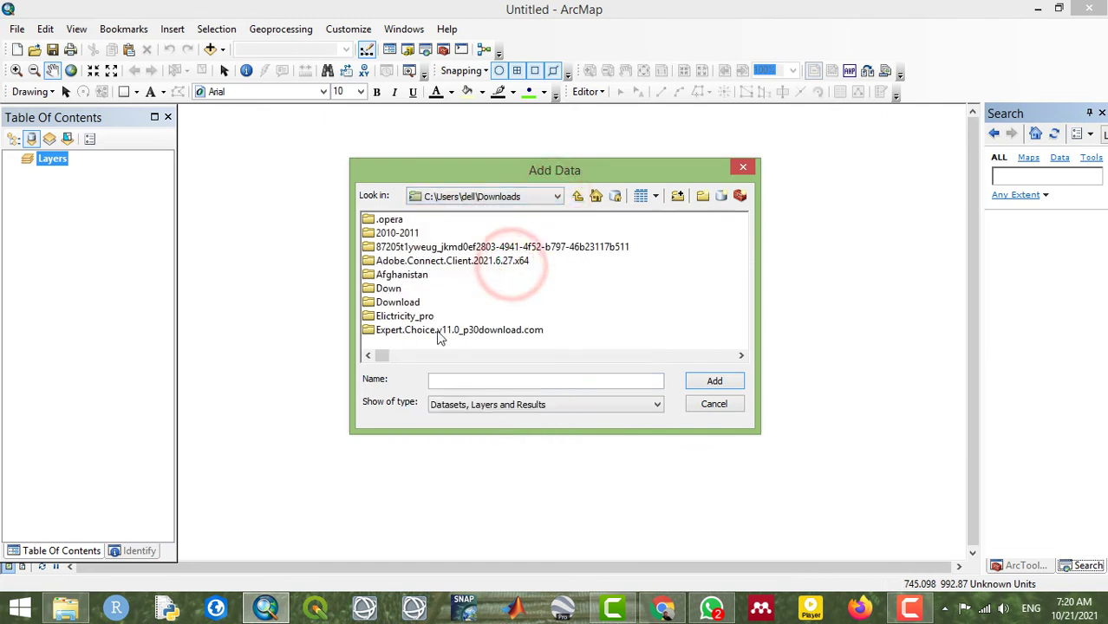
pyautogui.moveTo(381, 362); pyautogui.dragTo(755, 364)
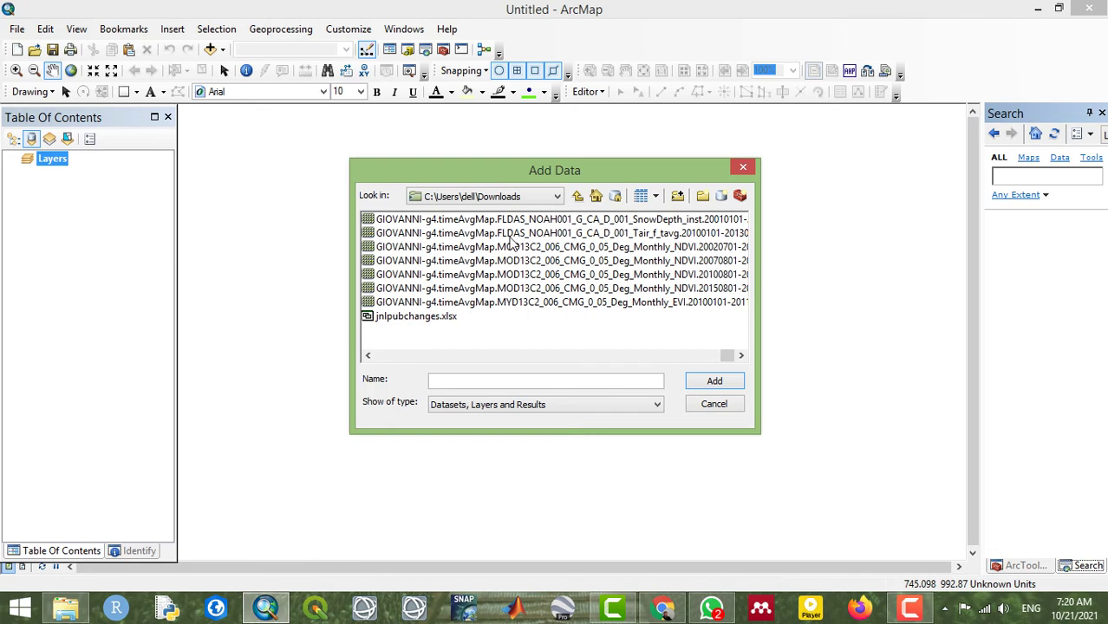
# - Add the GIOVANNI SnowDepth_inst, Tair_f_tavg and MYD13C2 Monthly_EVI rasters to the map together
pyautogui.click(491, 303)
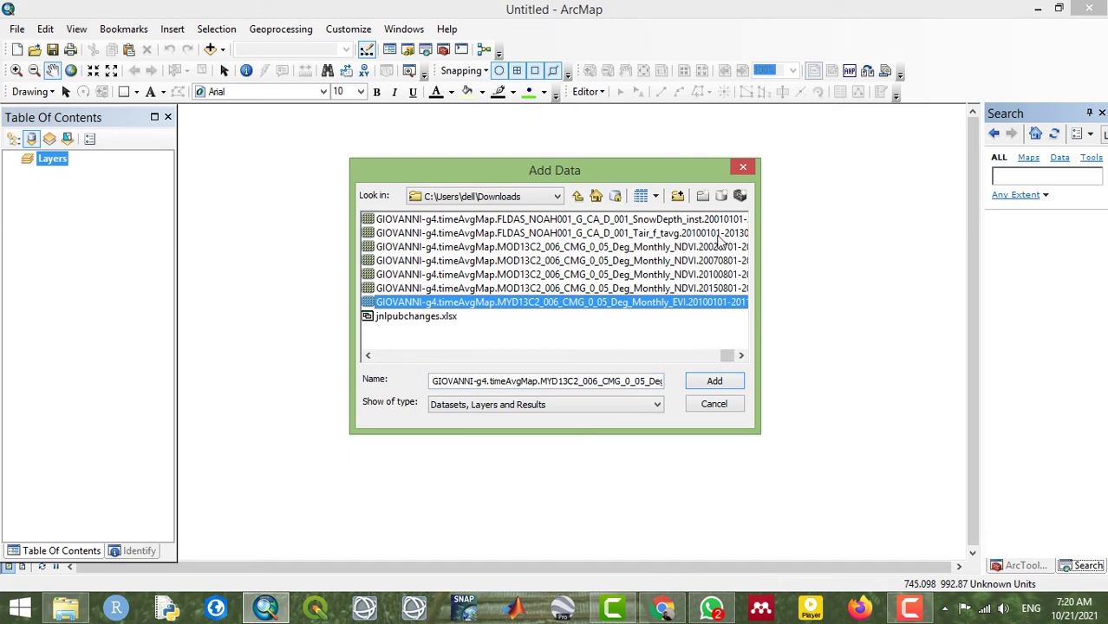
pyautogui.moveTo(675, 174); pyautogui.dragTo(661, 130)
pyautogui.scroll(5, 576, 278)
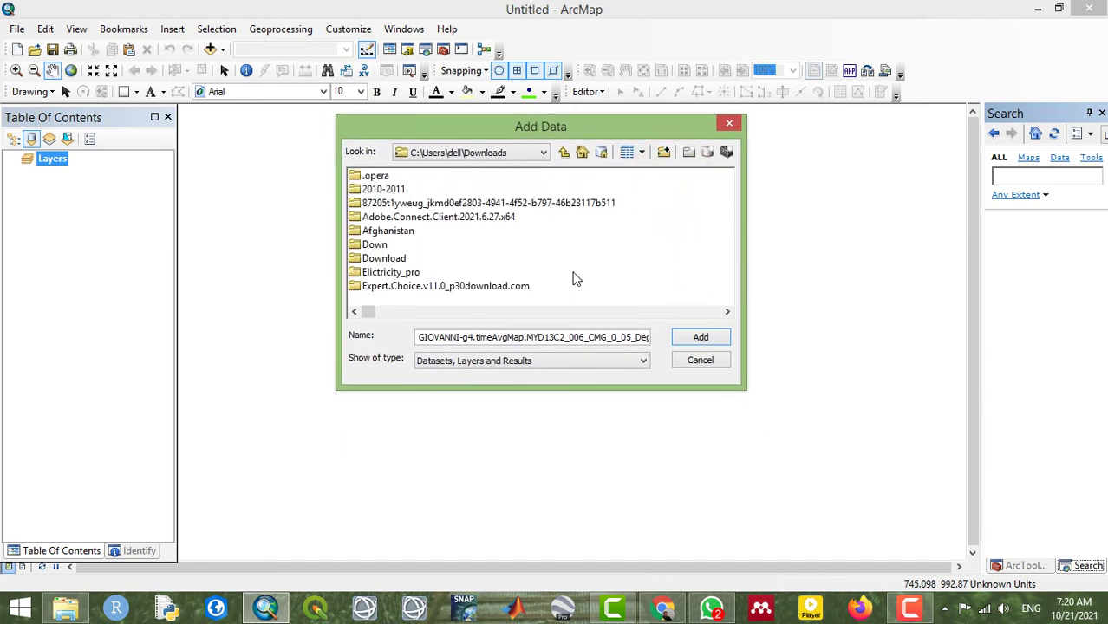
pyautogui.scroll(-5, 576, 277)
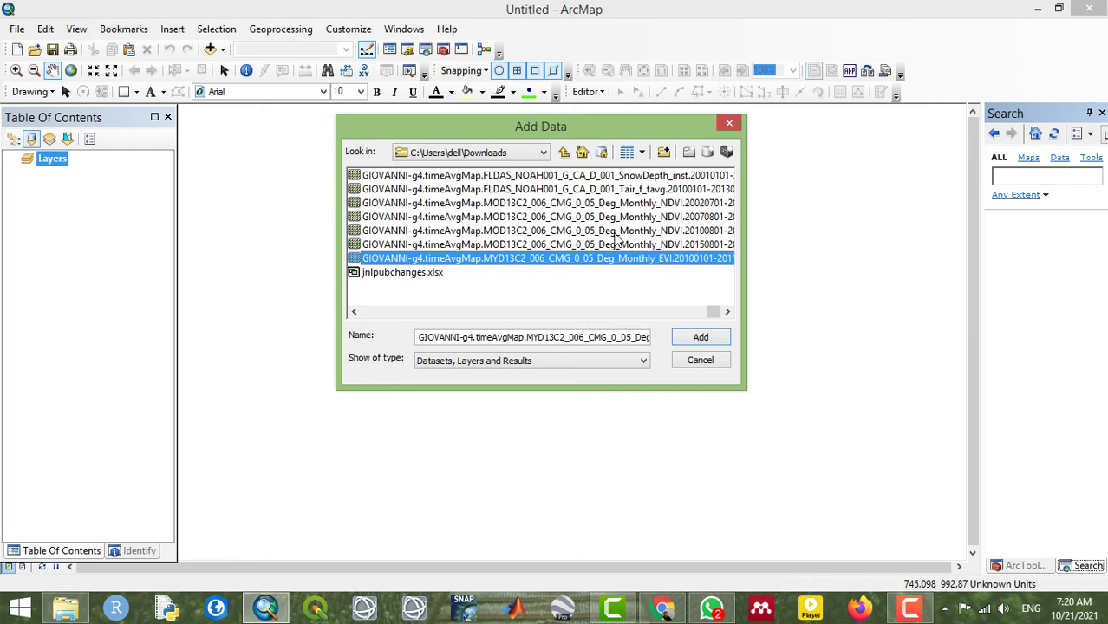
pyautogui.click(634, 176)
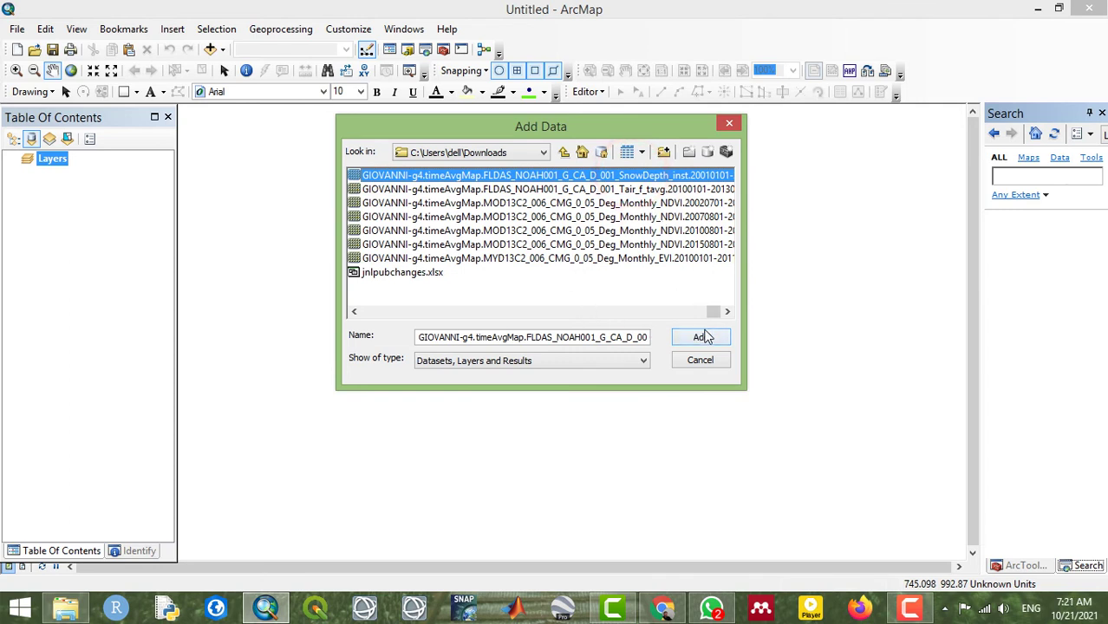
pyautogui.click(654, 256)
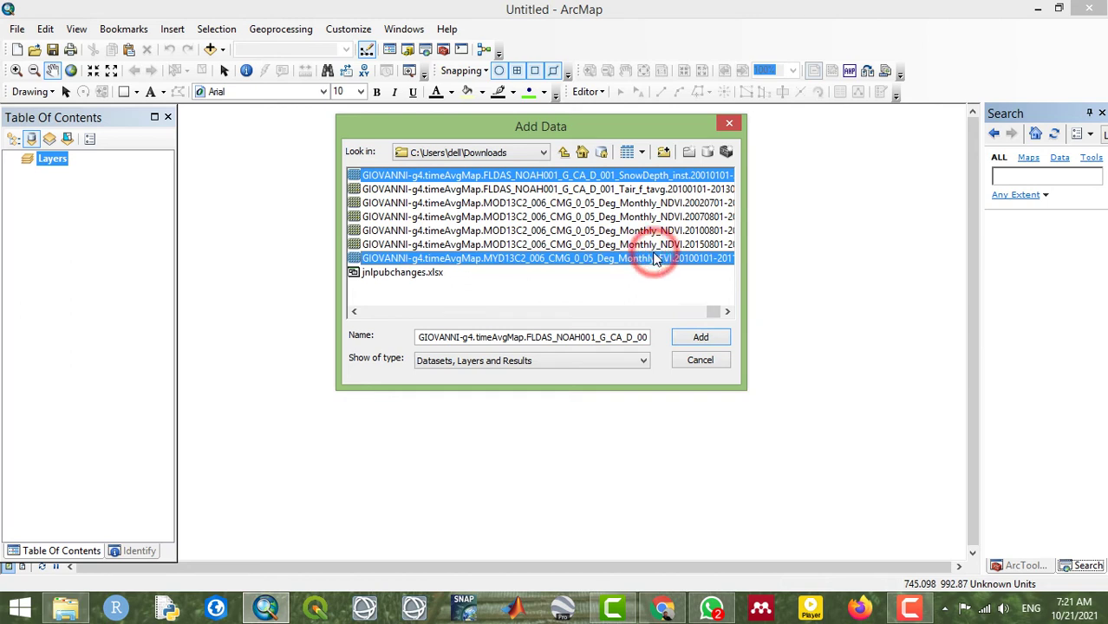
pyautogui.keyDown('ctrl'); pyautogui.click(638, 187); pyautogui.keyUp('ctrl')
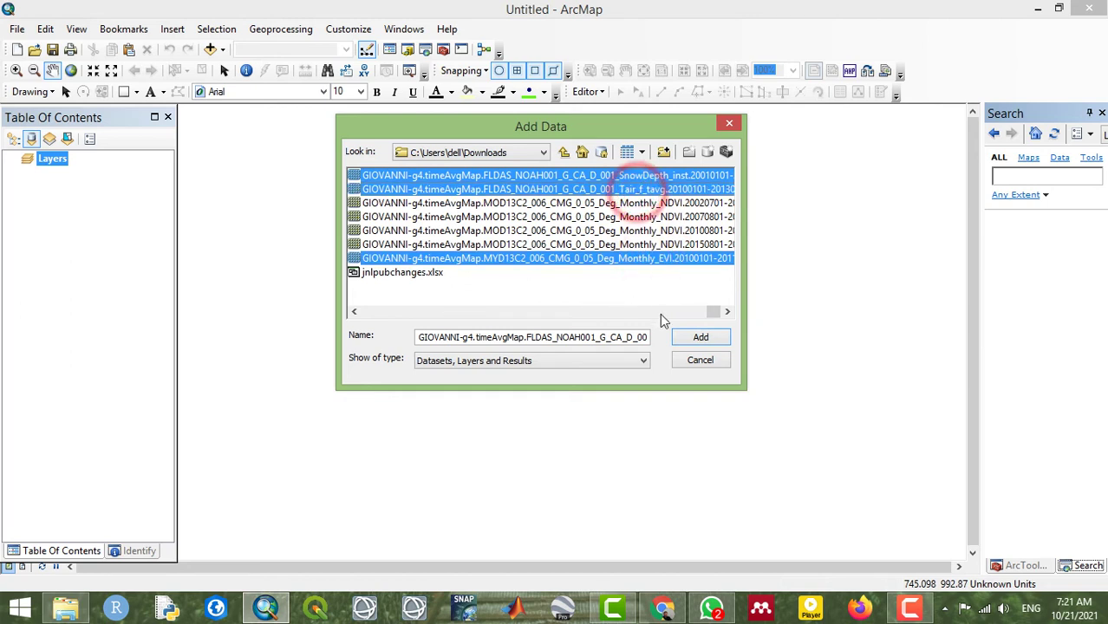
pyautogui.click(705, 339)
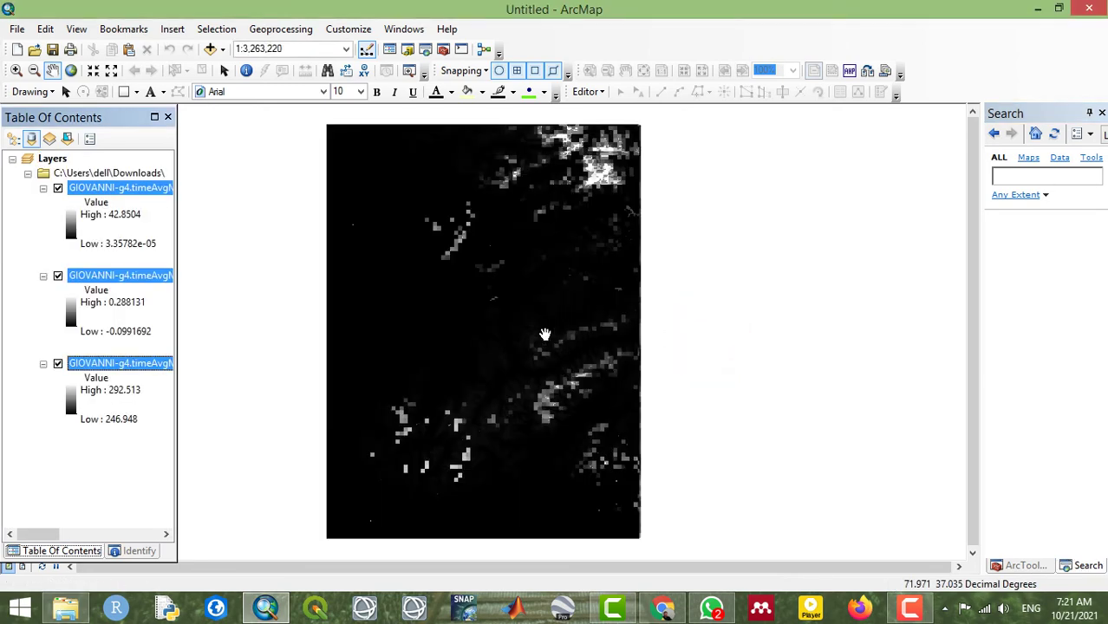
# - Widen the layer list to read the full raster names, hide the EVI and Tair layers, and narrow the list again
pyautogui.moveTo(448, 290); pyautogui.dragTo(514, 289)
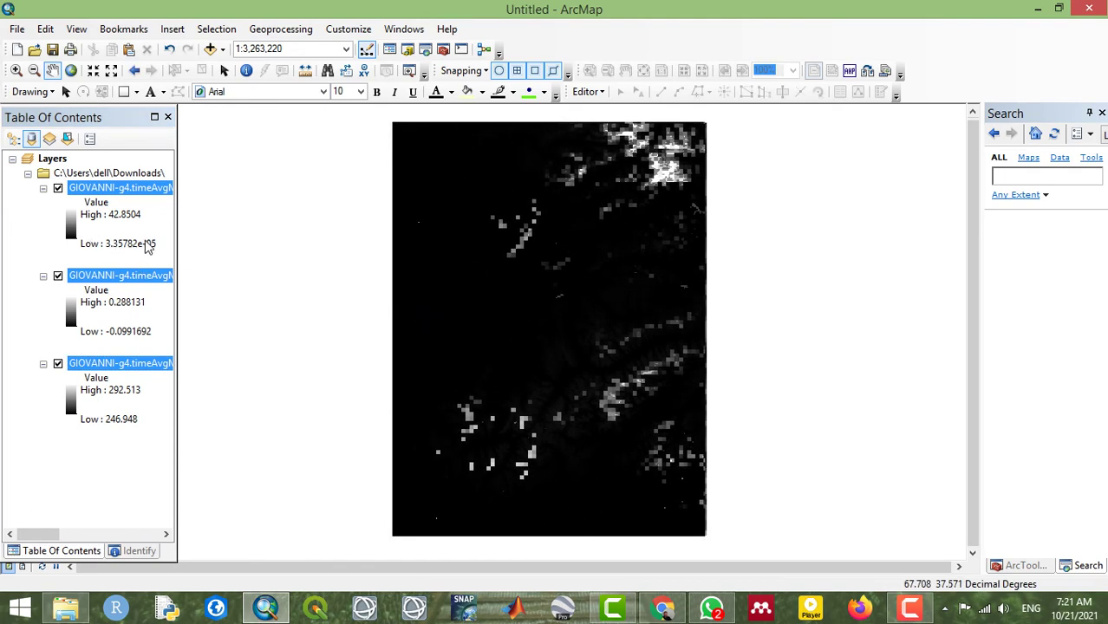
pyautogui.moveTo(176, 248); pyautogui.dragTo(613, 296)
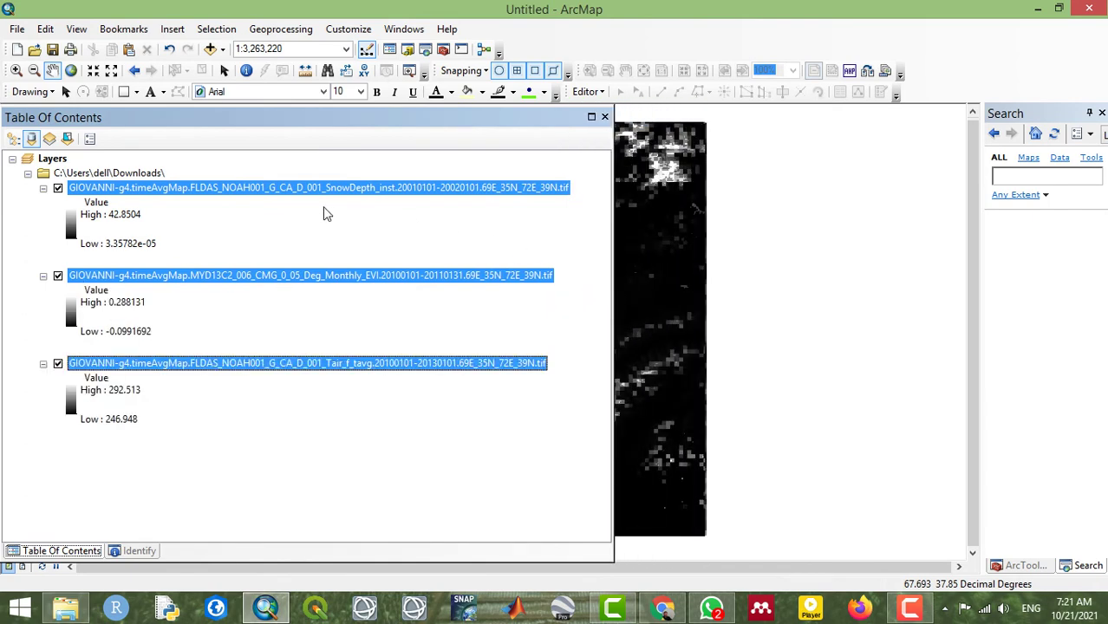
pyautogui.click(58, 276)
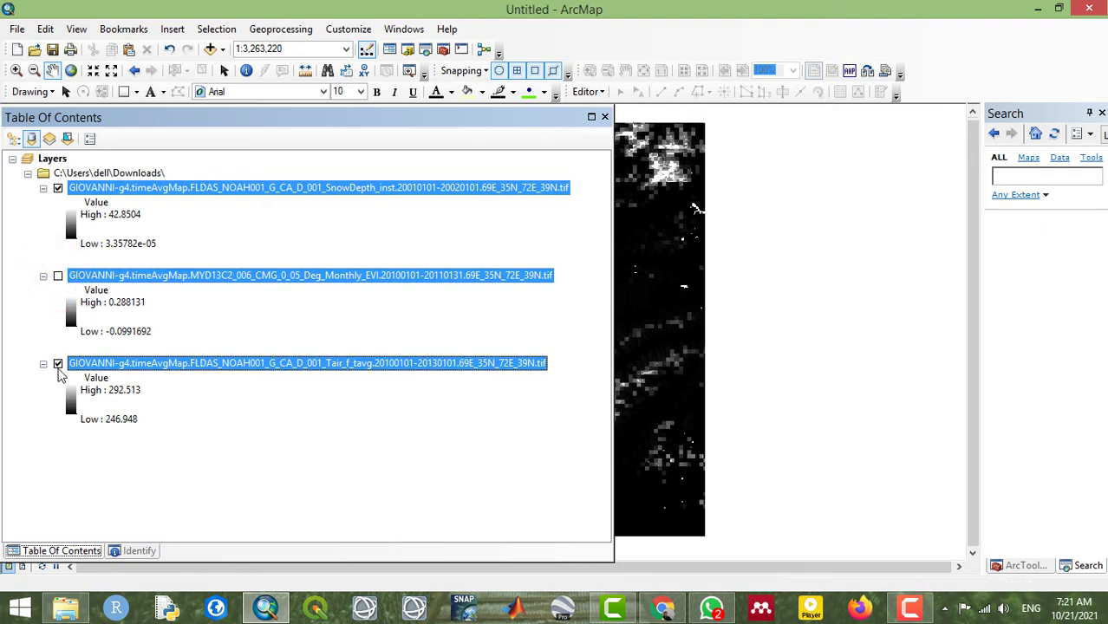
pyautogui.click(58, 364)
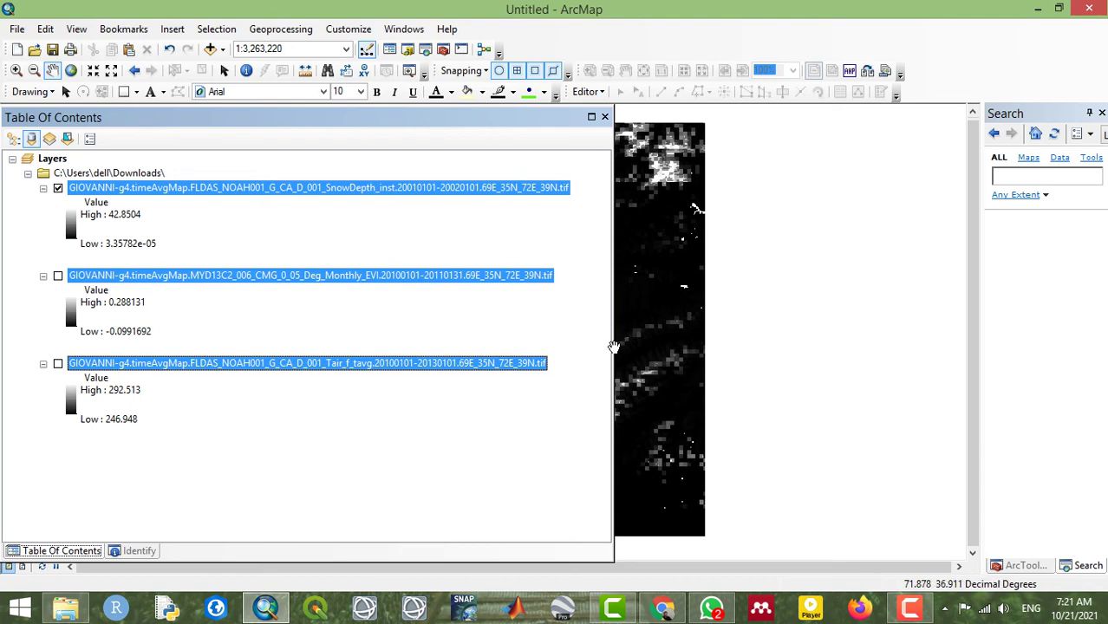
pyautogui.moveTo(611, 346); pyautogui.dragTo(156, 331)
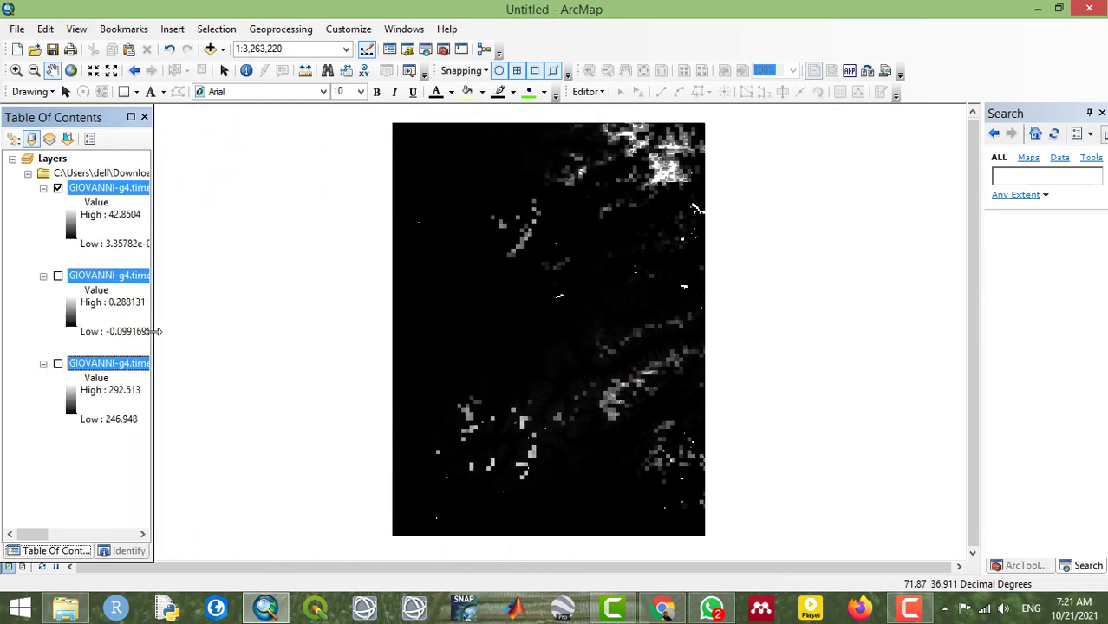
# - Apply the red-yellow-green color ramp, inverted, to the snow depth raster
pyautogui.doubleClick(70, 222)
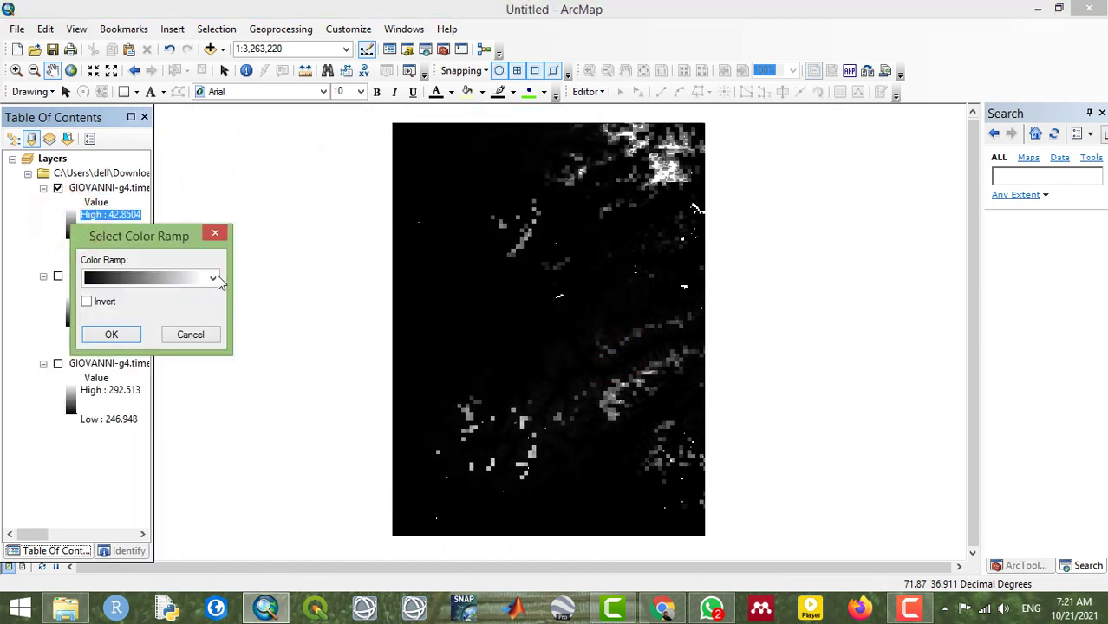
pyautogui.click(217, 280)
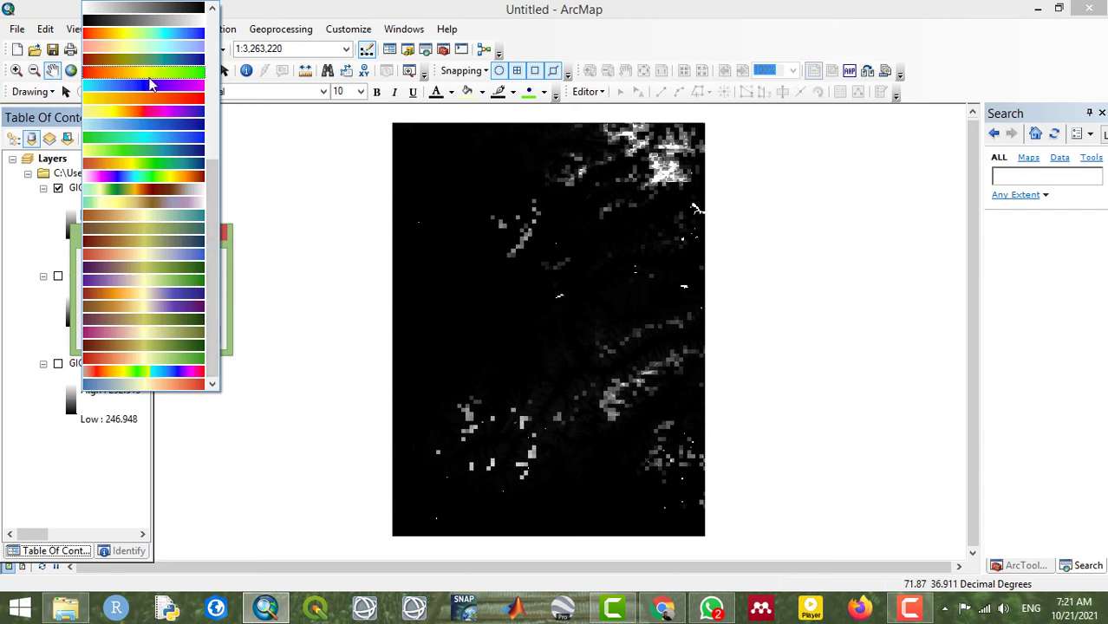
pyautogui.click(149, 74)
pyautogui.click(87, 301)
pyautogui.click(128, 340)
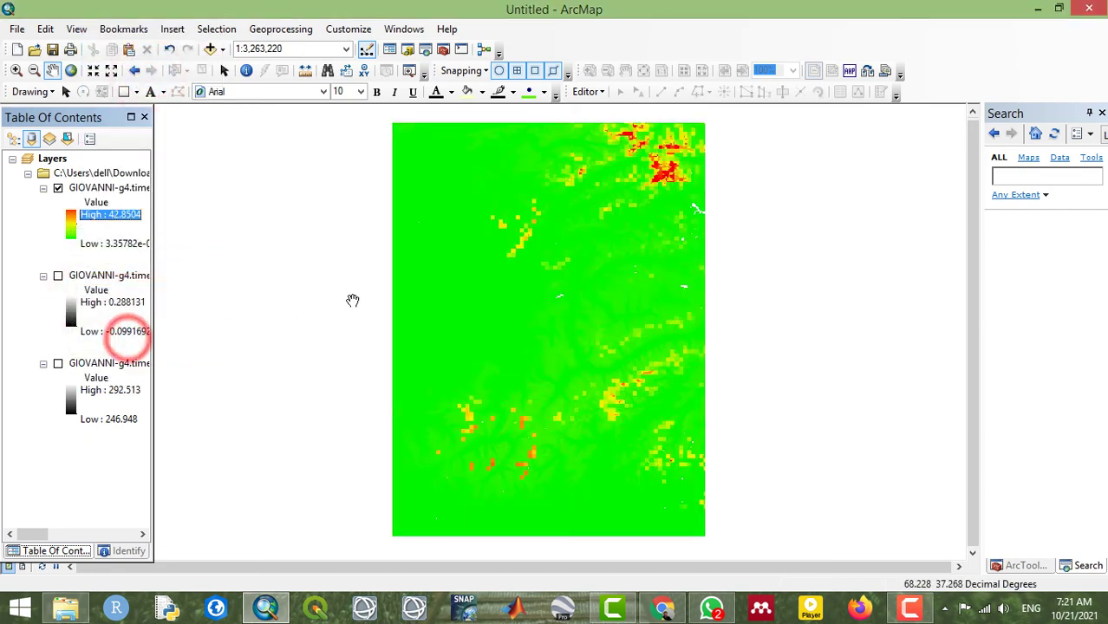
# - Identify the pixel value of the snow depth raster at a spot east of its center, viewed at 1:2,000,000
pyautogui.moveTo(633, 297); pyautogui.dragTo(638, 324)
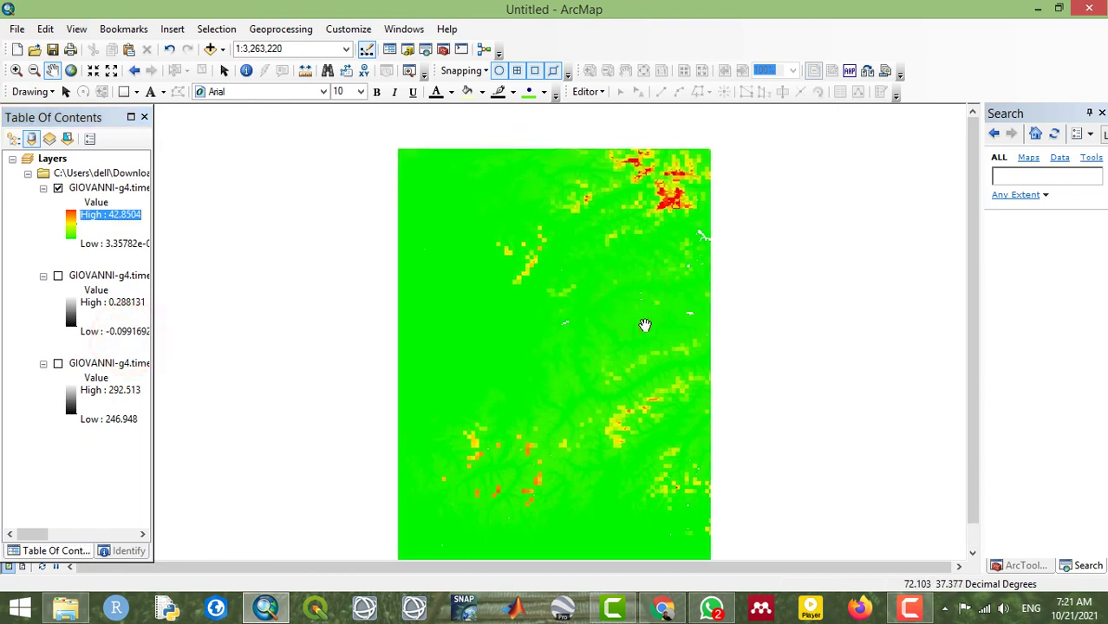
pyautogui.scroll(1, 641, 322)
pyautogui.scroll(-2, 645, 312)
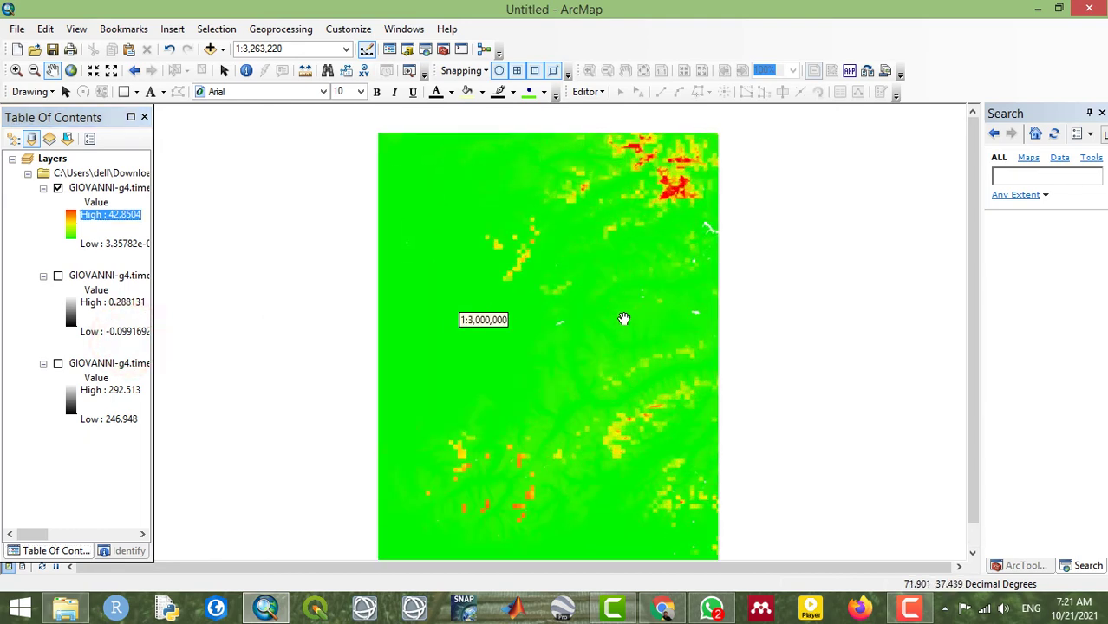
pyautogui.click(664, 252)
pyautogui.moveTo(624, 250); pyautogui.dragTo(703, 233)
pyautogui.click(245, 70)
pyautogui.click(652, 322)
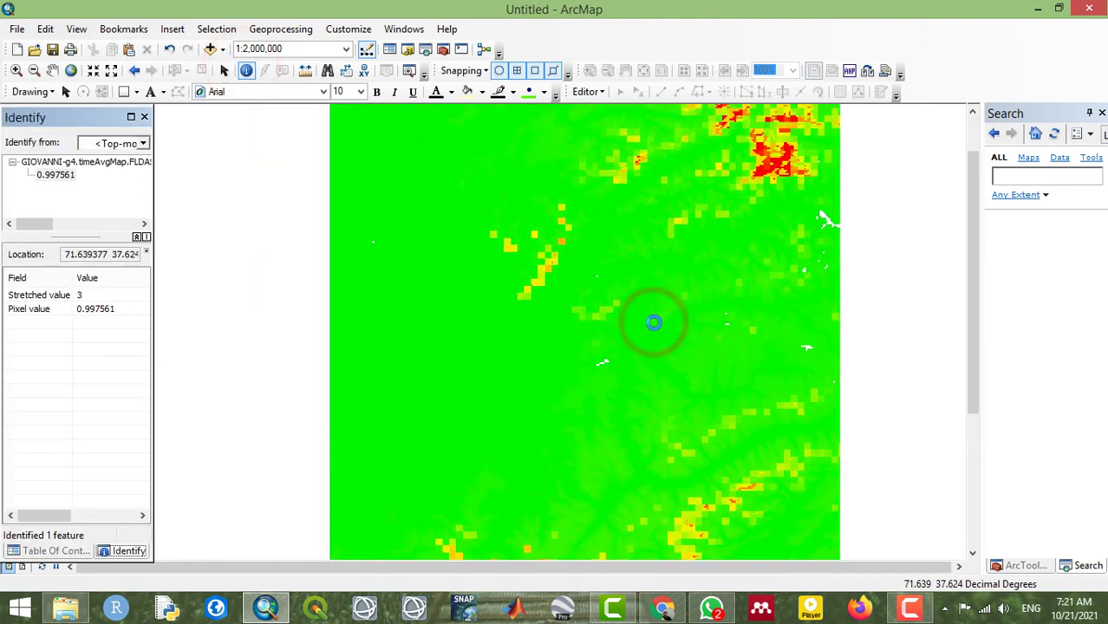
# - Identify snow depth pixel values at many spots across the green low-value areas, from the center to the west, south and east
pyautogui.click(602, 335)
pyautogui.click(551, 362)
pyautogui.click(462, 365)
pyautogui.click(442, 297)
pyautogui.click(431, 202)
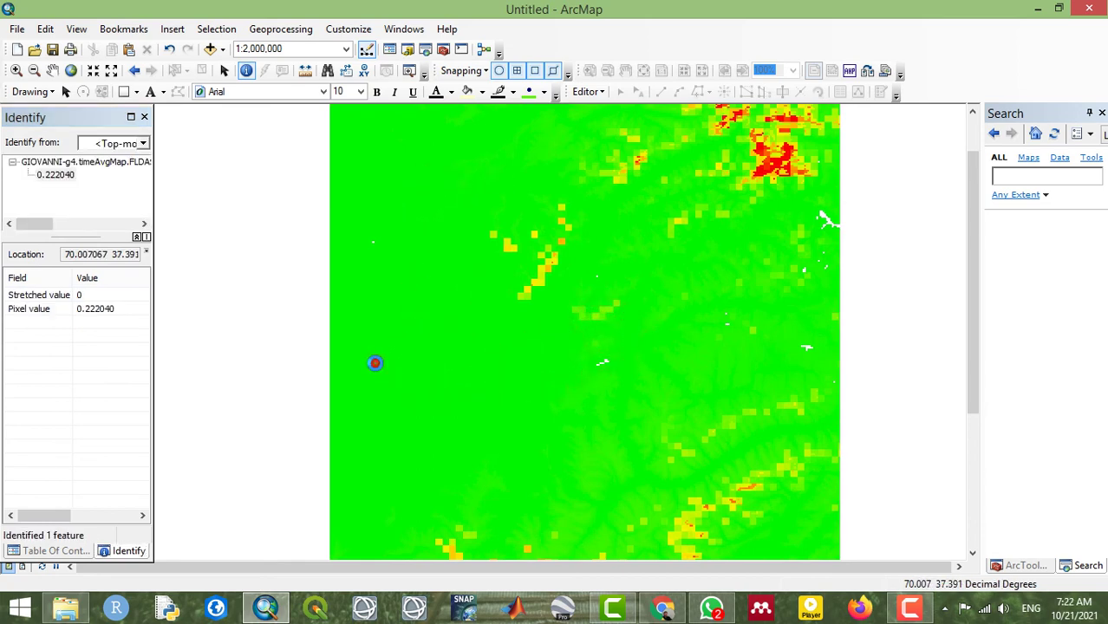
pyautogui.click(376, 363)
pyautogui.click(386, 419)
pyautogui.click(473, 413)
pyautogui.click(542, 393)
pyautogui.click(599, 387)
pyautogui.click(674, 378)
pyautogui.click(712, 300)
pyautogui.click(719, 257)
pyautogui.click(625, 236)
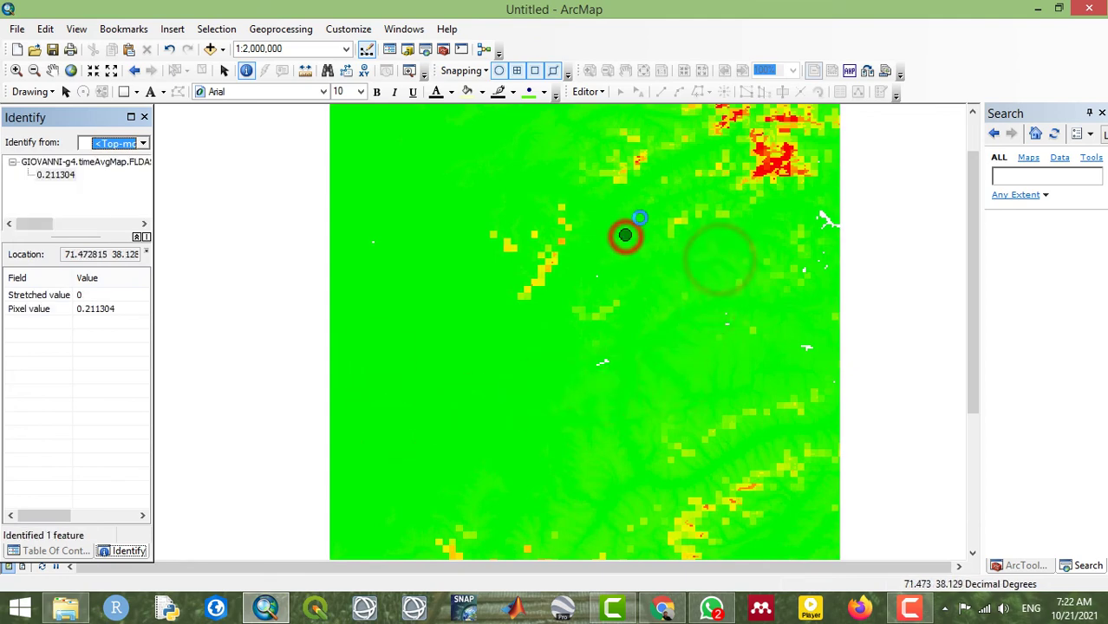
# - Identify snow depth pixel values at several spots in the red high-value cluster in the raster's northeast
pyautogui.click(766, 167)
pyautogui.click(767, 167)
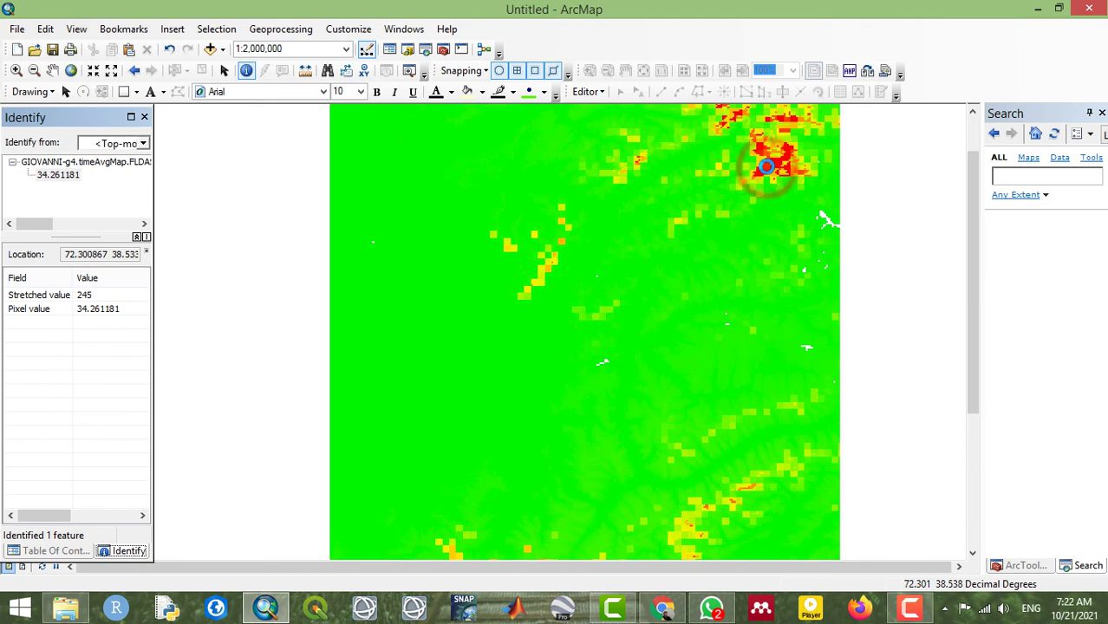
pyautogui.click(786, 159)
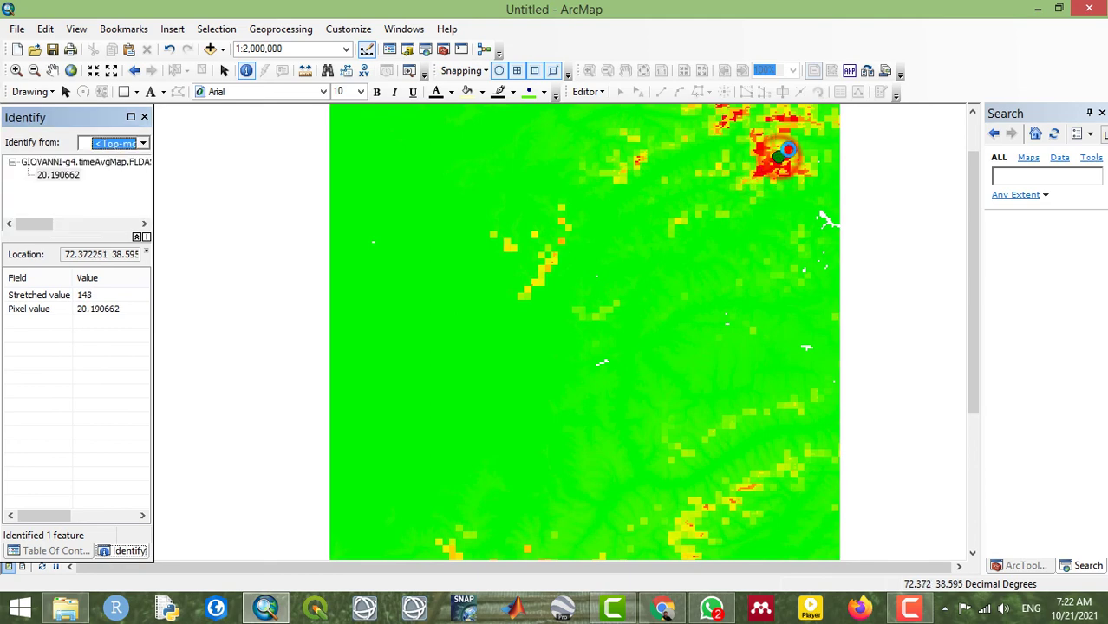
pyautogui.click(762, 154)
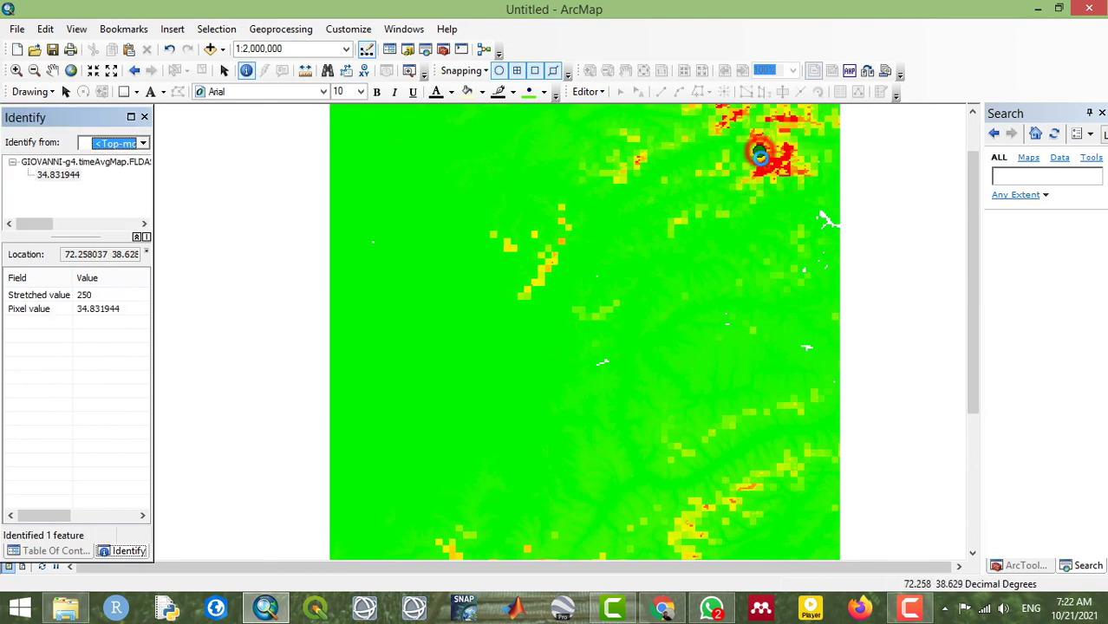
# - Identify snow depth pixel values in the green area east of center and at several spots west of center for comparison
pyautogui.click(724, 266)
pyautogui.click(530, 390)
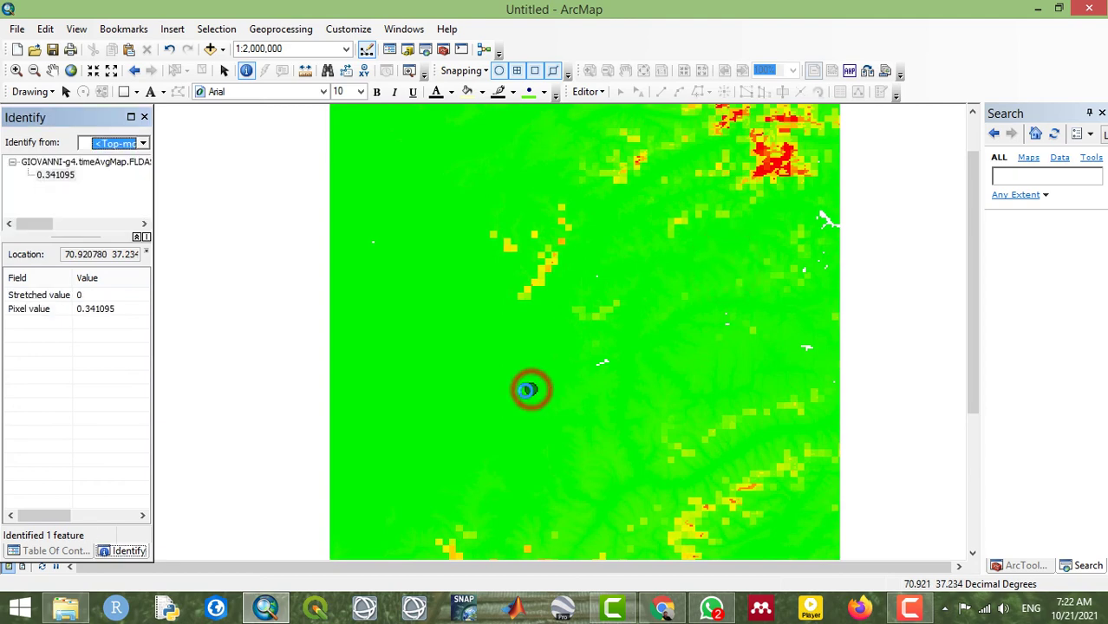
pyautogui.click(481, 341)
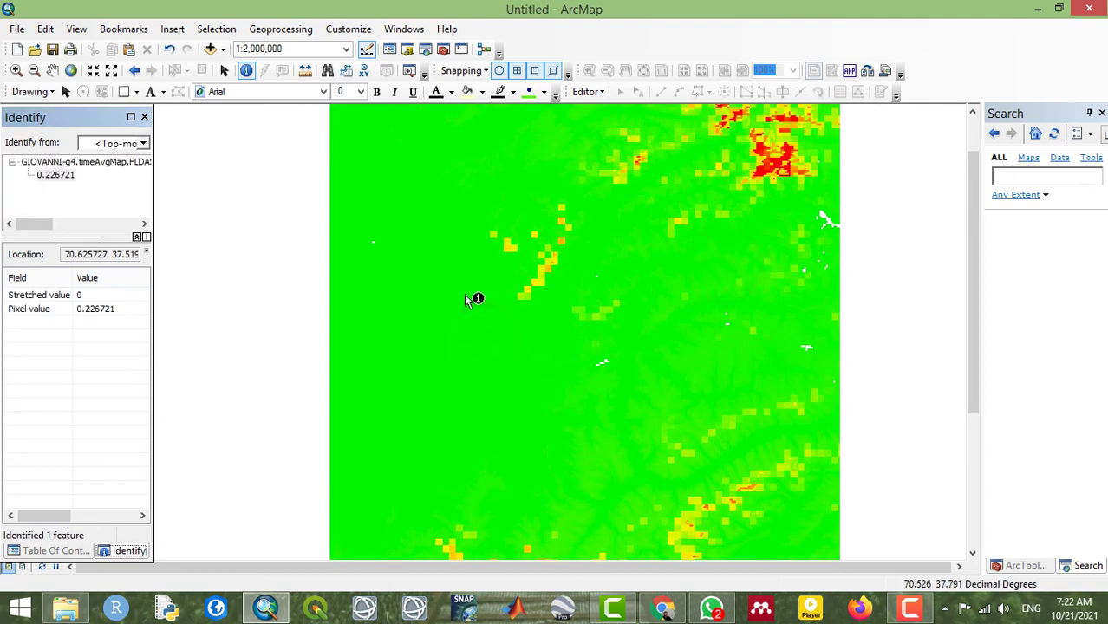
pyautogui.click(473, 272)
pyautogui.click(445, 321)
pyautogui.click(482, 373)
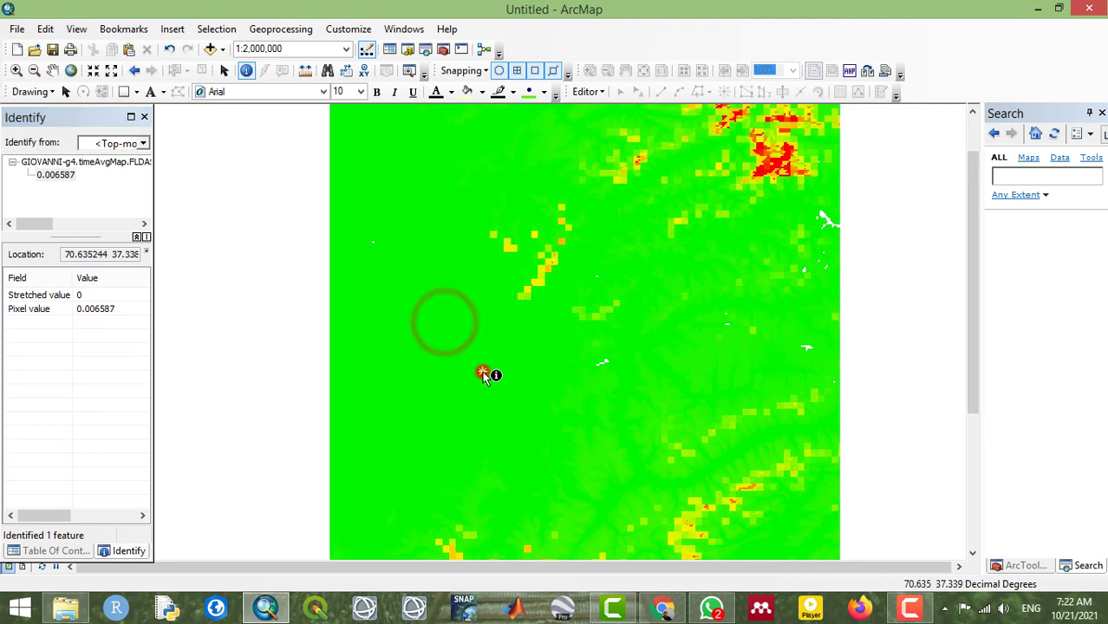
# - Show the MYD13C2 Monthly_EVI raster and hide the snow depth raster
pyautogui.click(48, 553)
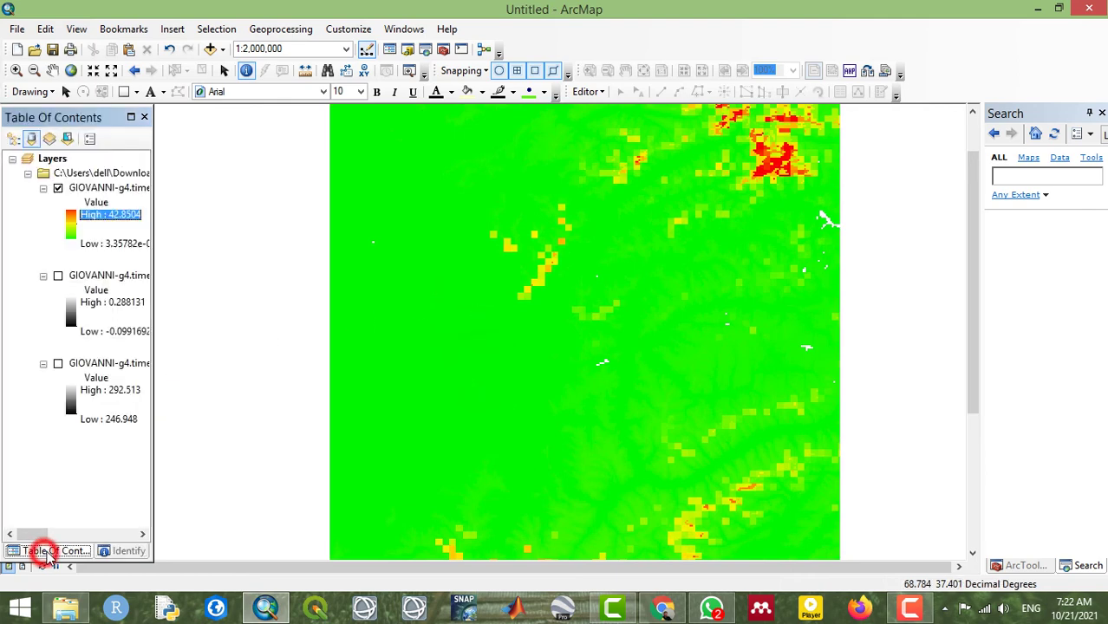
pyautogui.click(57, 276)
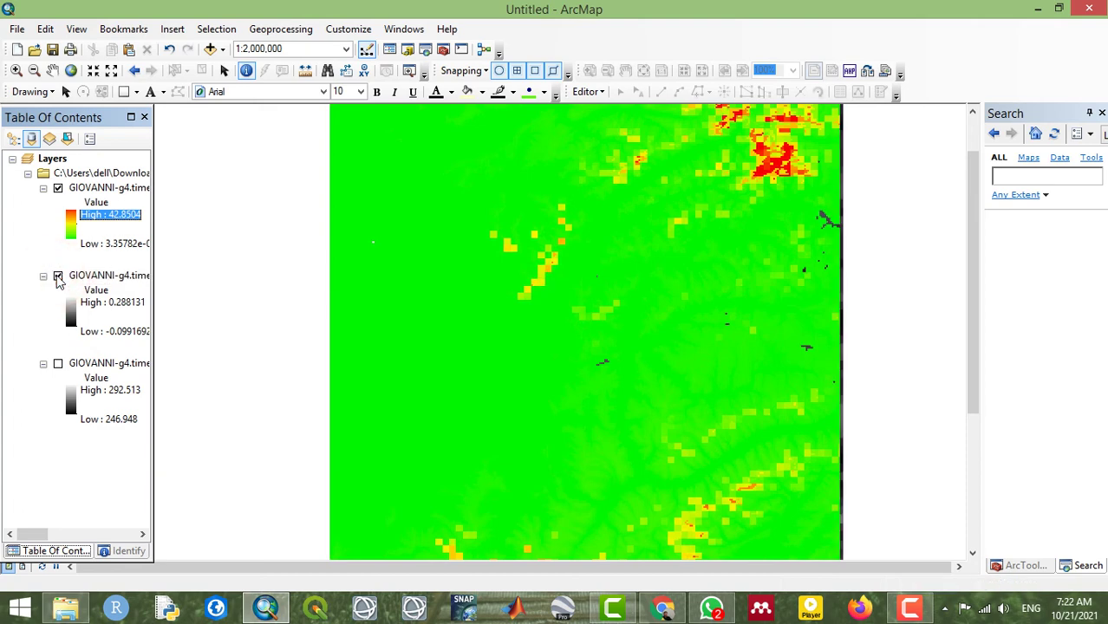
pyautogui.click(57, 188)
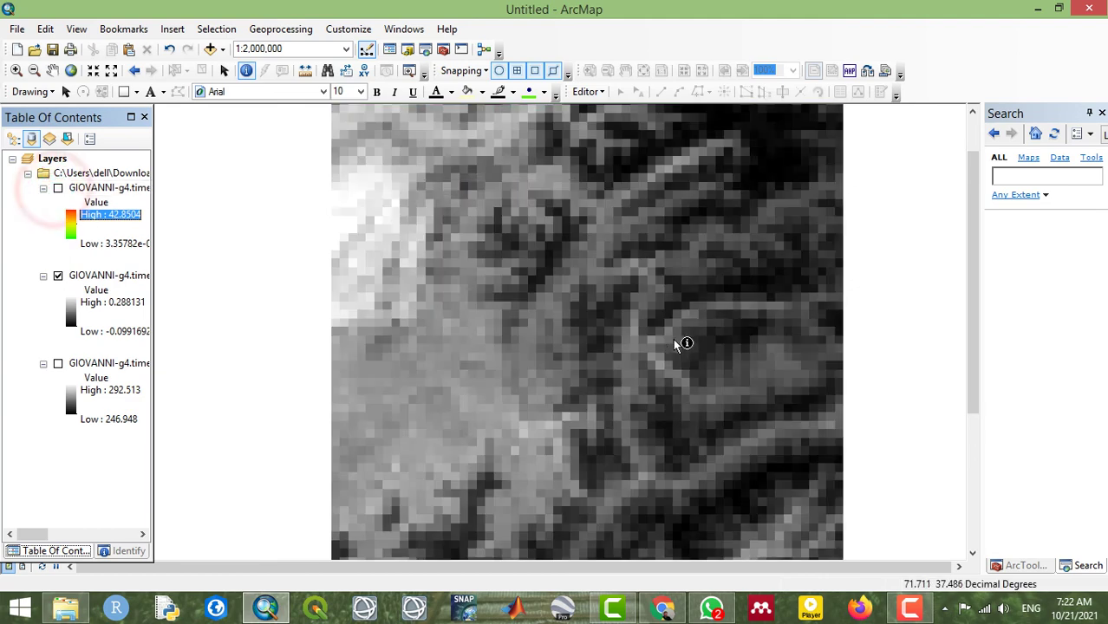
pyautogui.scroll(1, 645, 344)
pyautogui.scroll(-1, 650, 339)
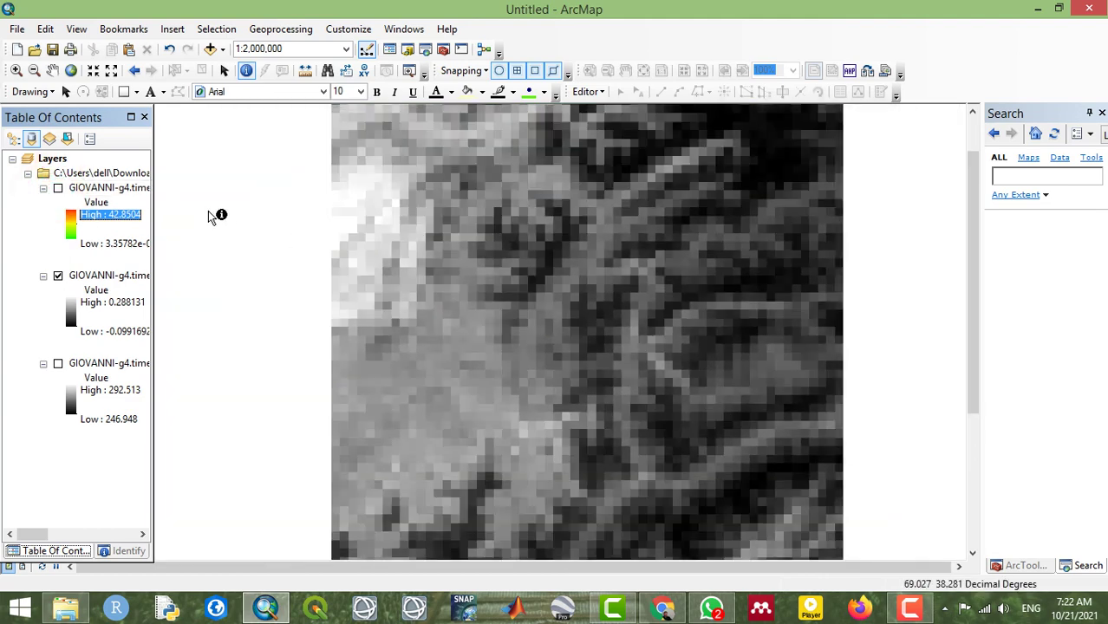
# - Apply the red-yellow-green color ramp, inverted, to the EVI raster
pyautogui.rightClick(87, 276)
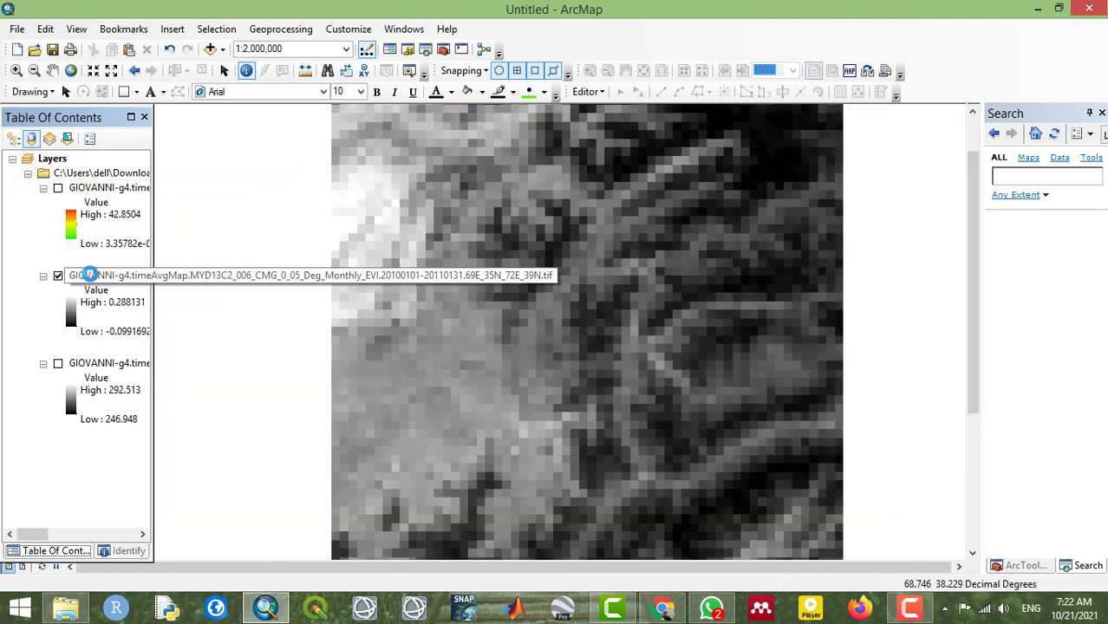
pyautogui.click(72, 314)
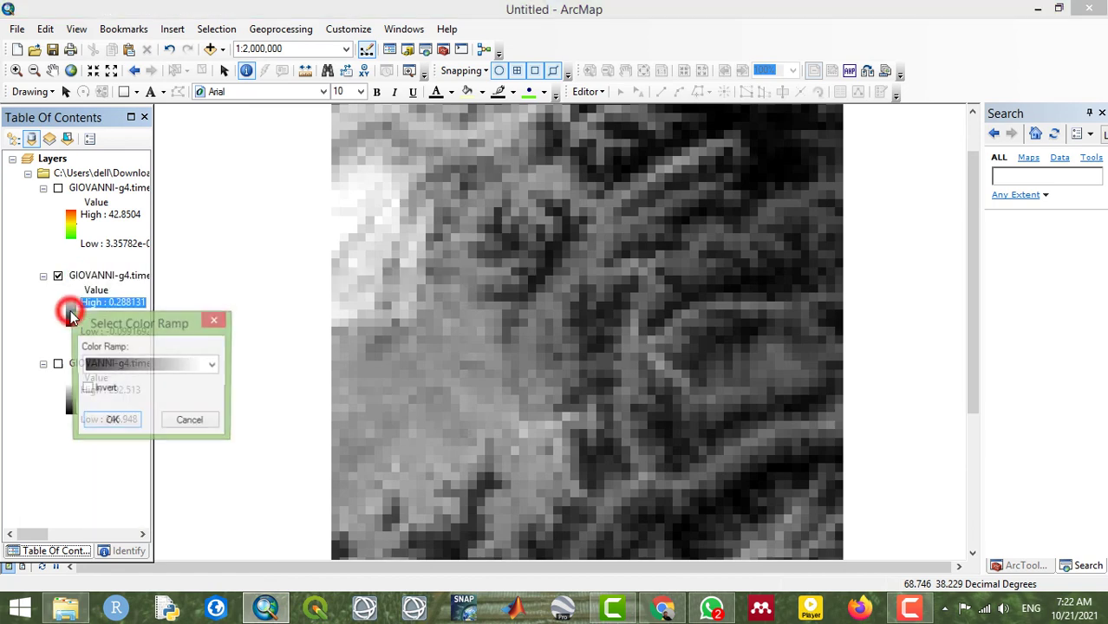
pyautogui.click(144, 362)
pyautogui.click(169, 69)
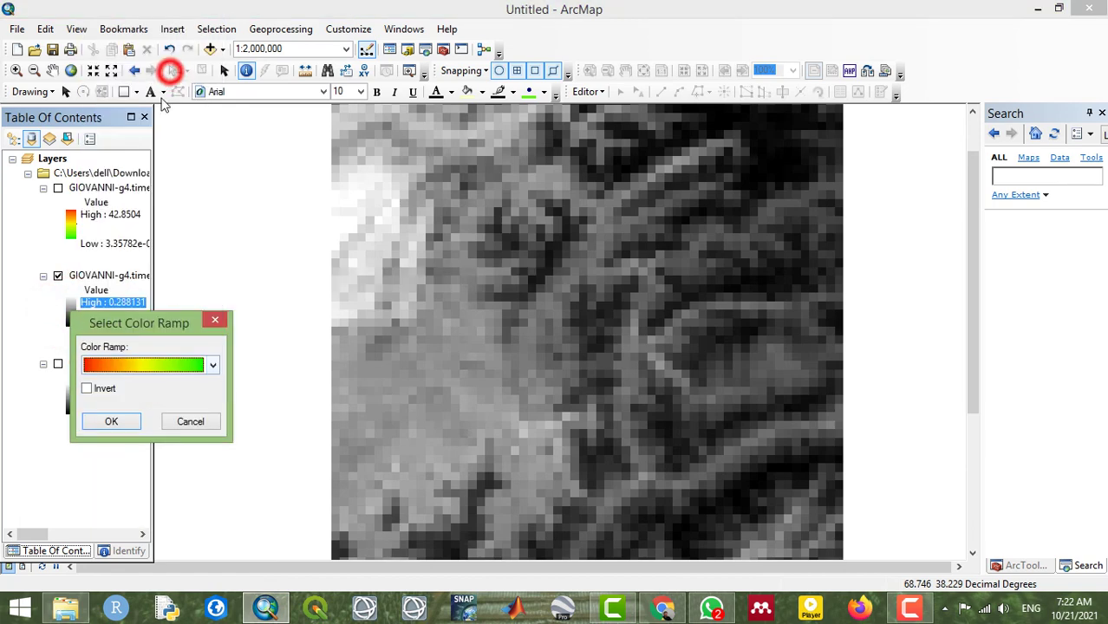
pyautogui.click(86, 389)
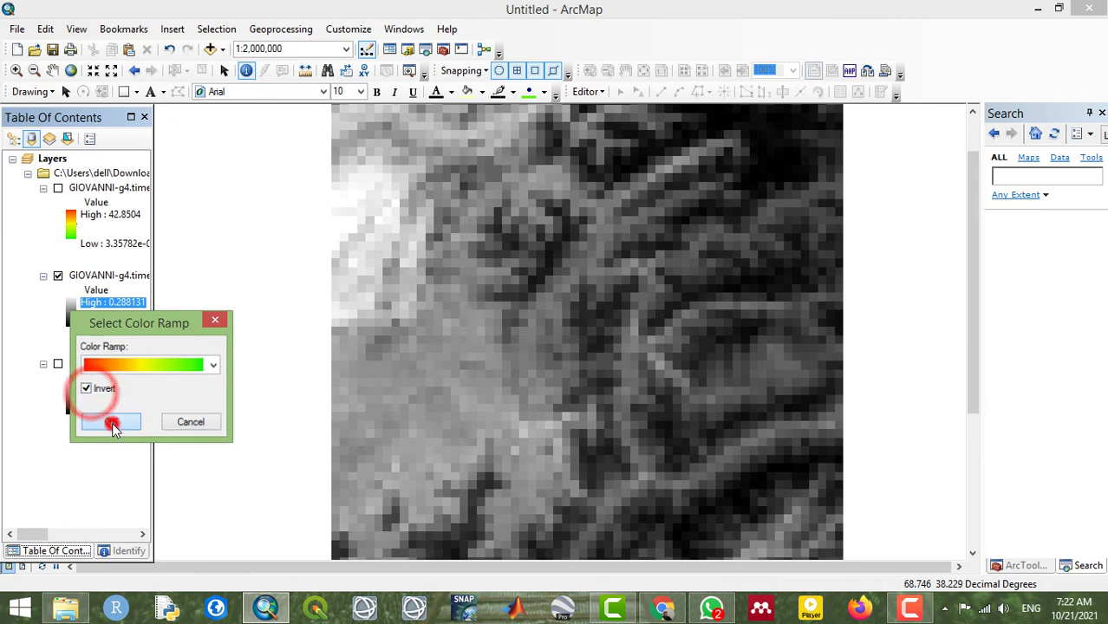
pyautogui.click(111, 421)
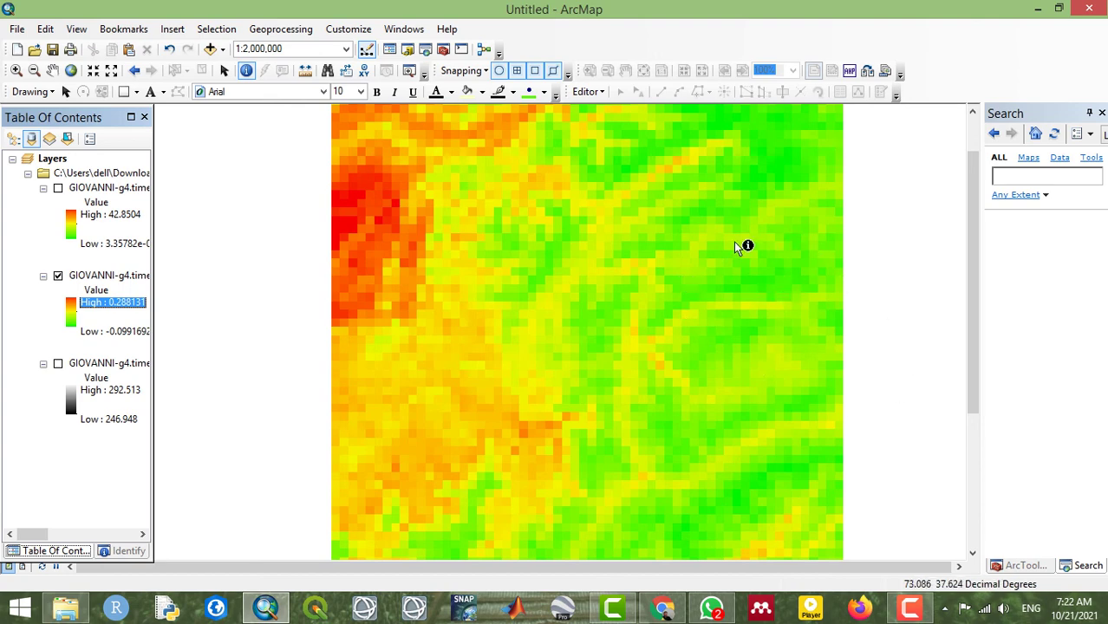
# - Turn off the color ramp inversion of the EVI raster so high values are green and low values red
pyautogui.click(73, 315)
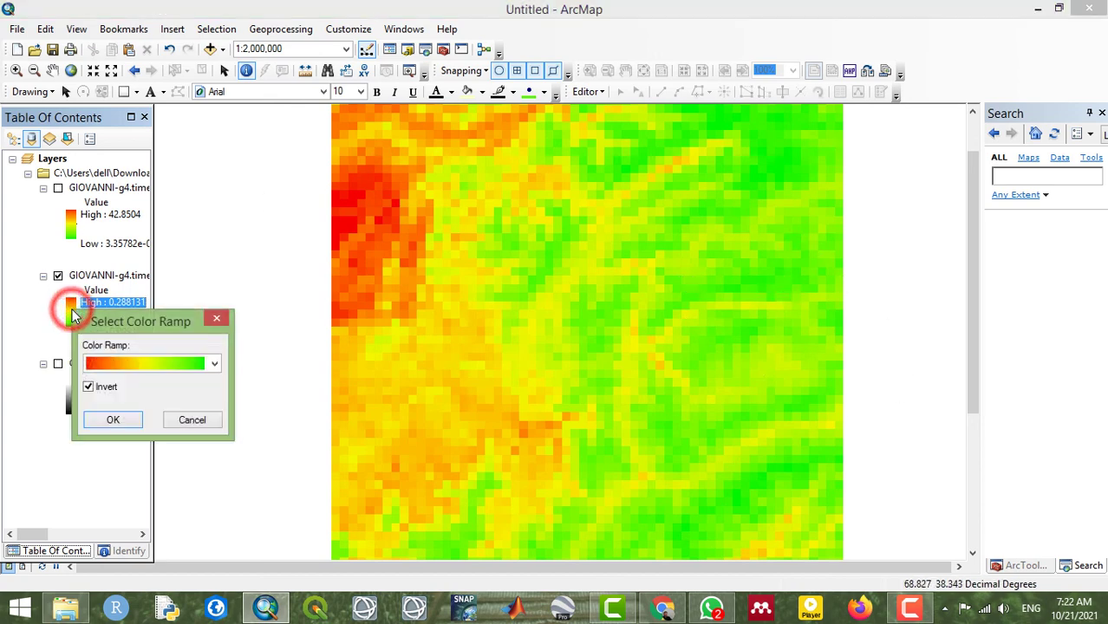
pyautogui.click(89, 387)
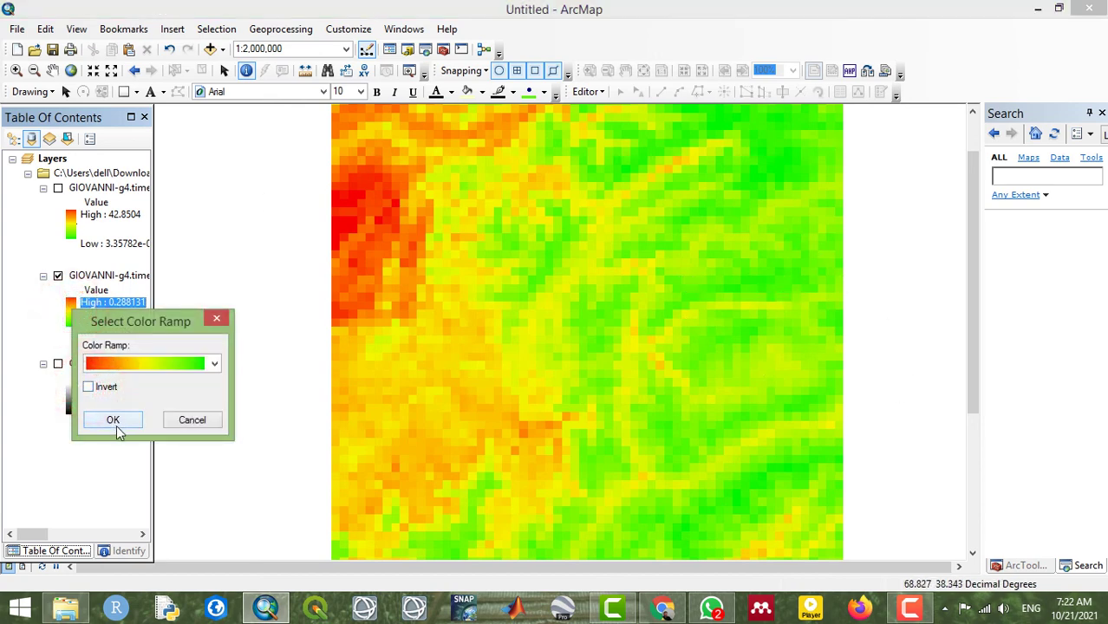
pyautogui.click(114, 420)
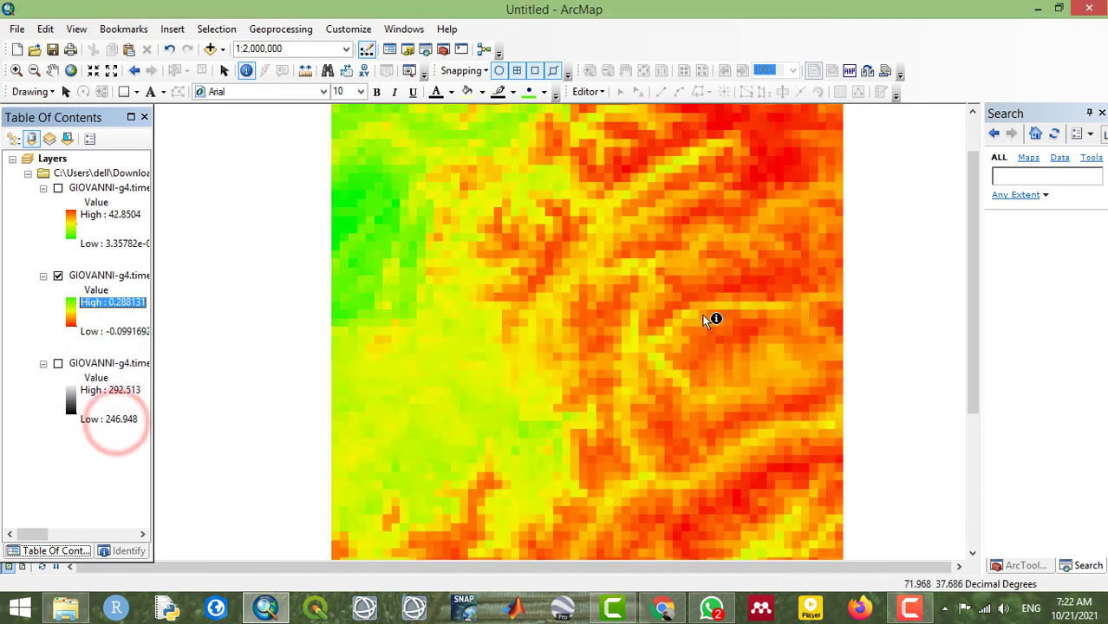
# - Identify EVI pixel values in the green northwestern area and at several red and orange spots in the north and northeast
pyautogui.click(371, 254)
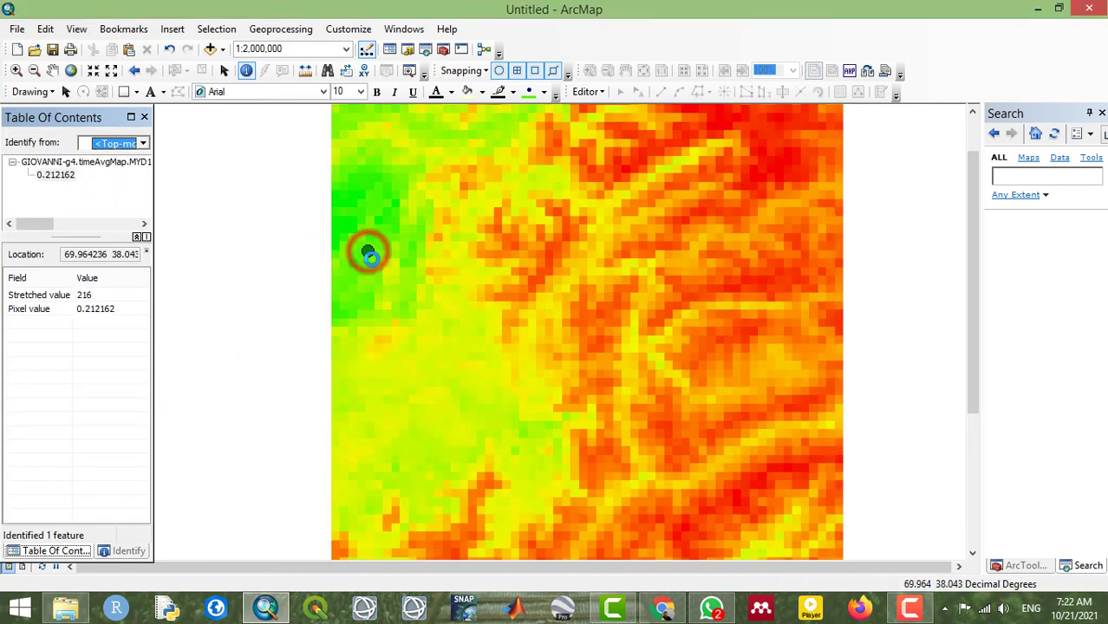
pyautogui.click(373, 253)
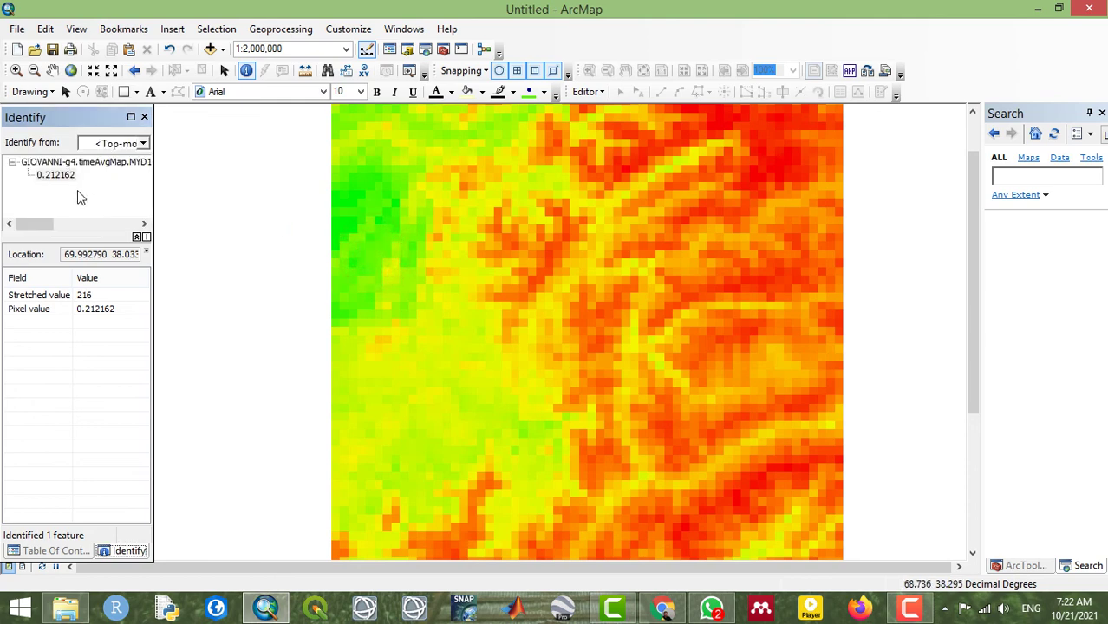
pyautogui.click(374, 170)
pyautogui.click(377, 156)
pyautogui.click(630, 163)
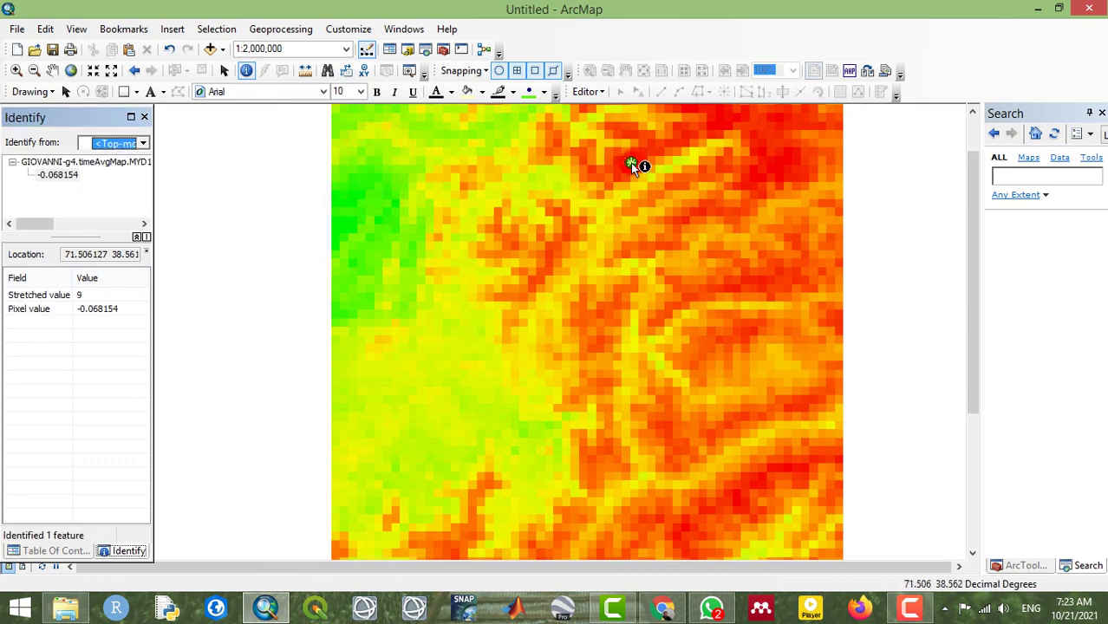
pyautogui.click(667, 149)
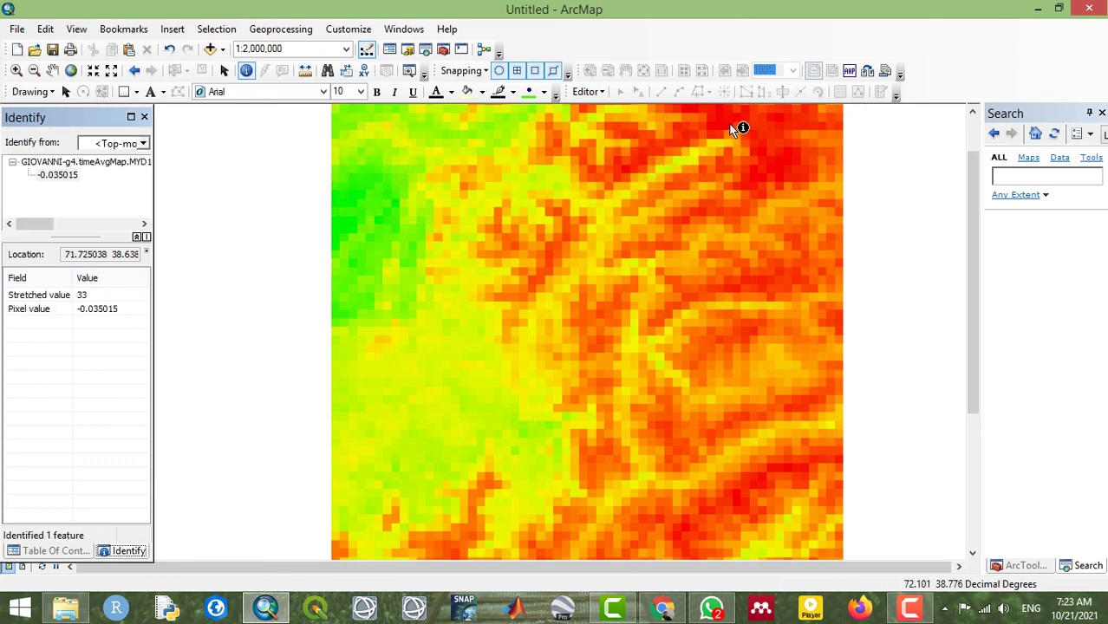
pyautogui.click(682, 261)
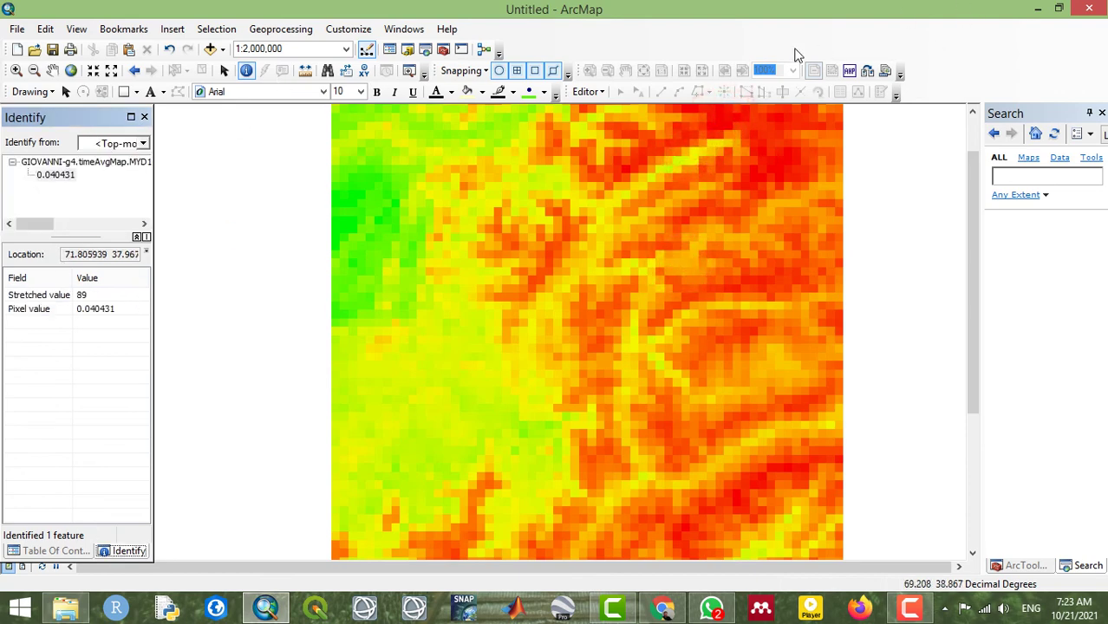
# - Hide the EVI raster and show the Tair air temperature raster
pyautogui.click(54, 551)
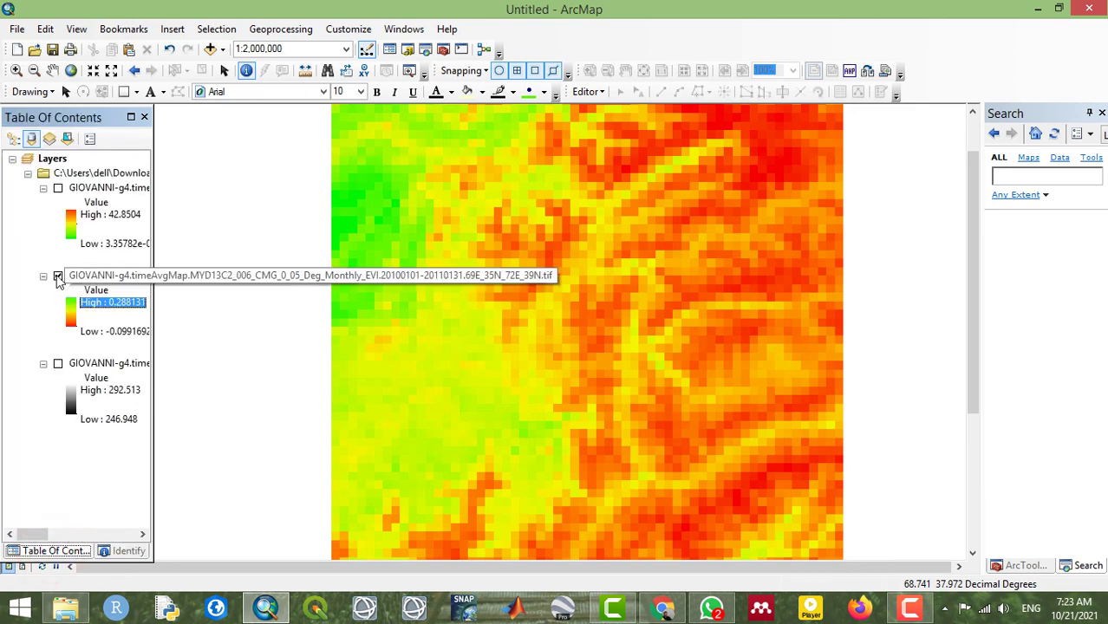
pyautogui.click(57, 275)
pyautogui.click(58, 363)
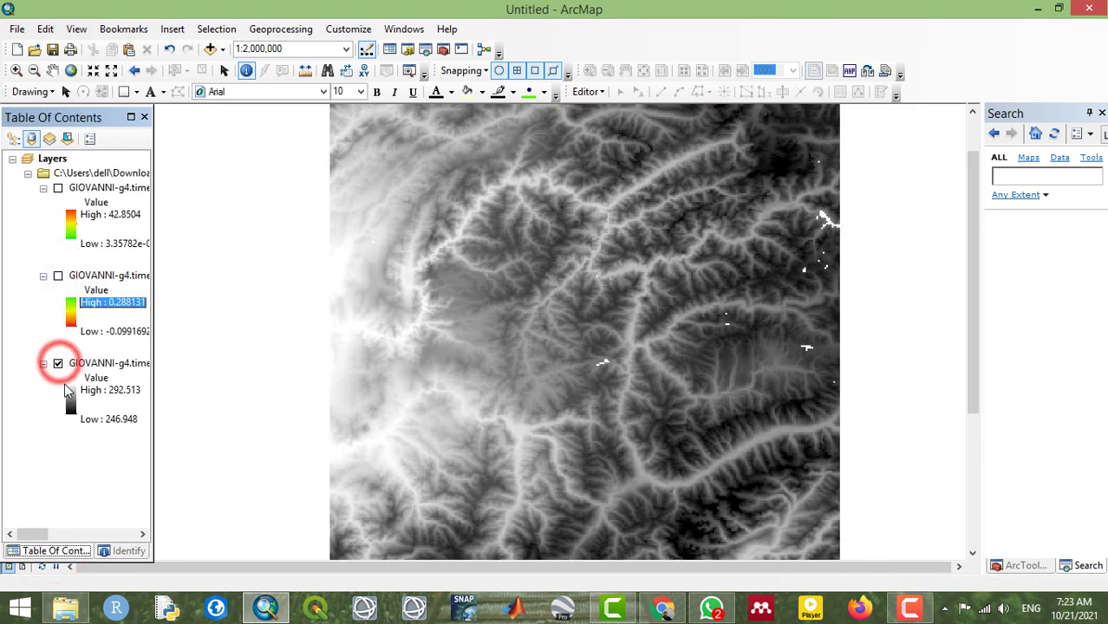
# - Apply the red-yellow-green color ramp, inverted, to the air temperature raster and inspect its valleys at different scales
pyautogui.click(65, 405)
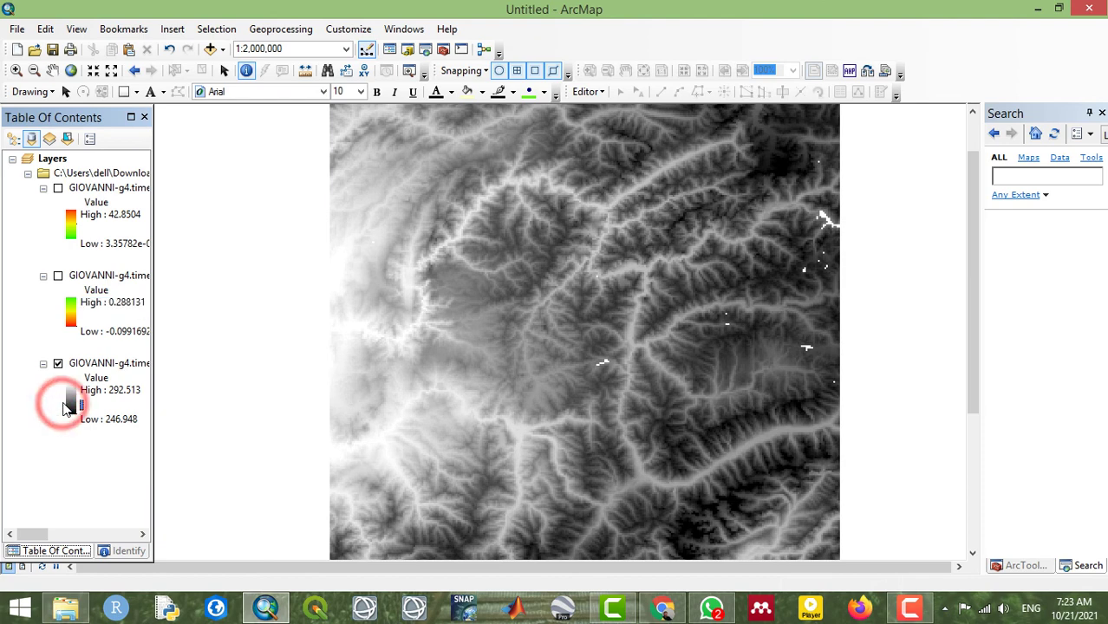
pyautogui.click(74, 405)
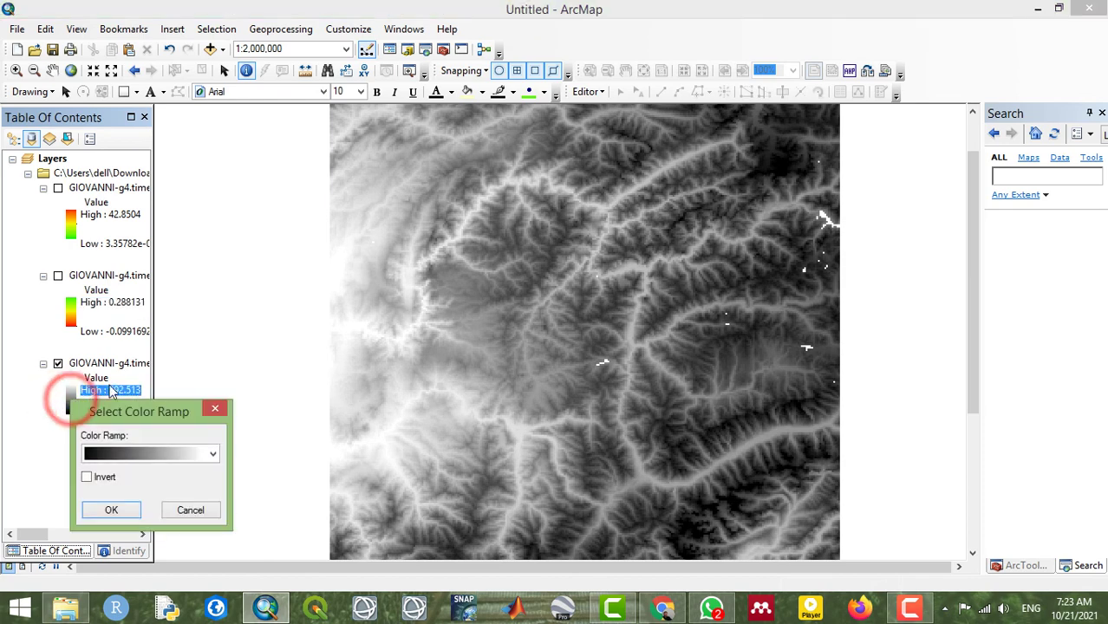
pyautogui.click(183, 447)
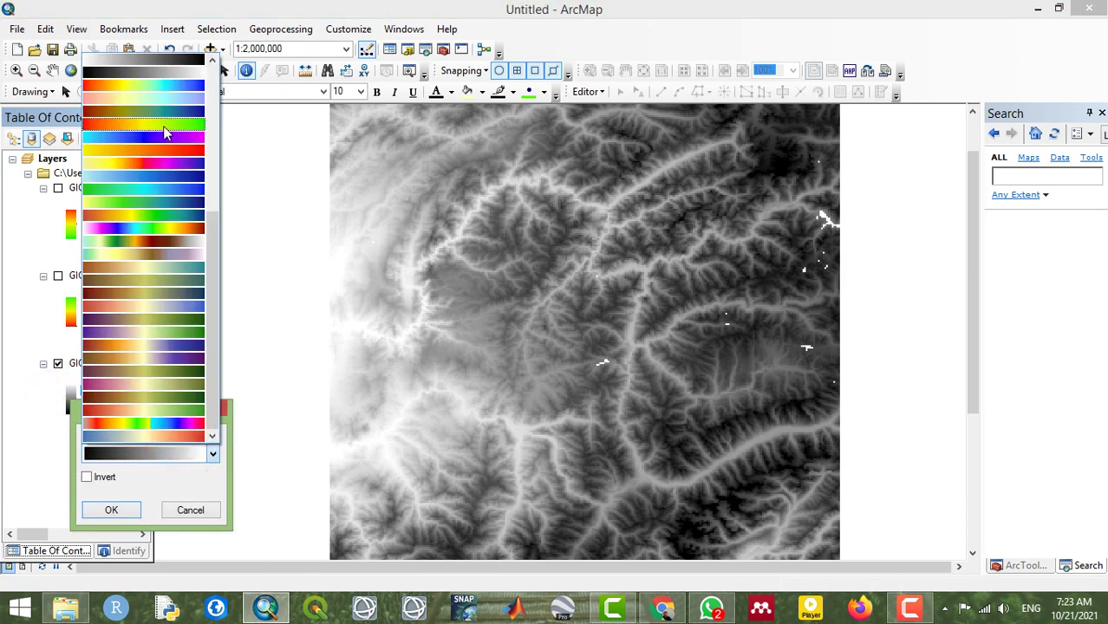
pyautogui.click(167, 125)
pyautogui.click(87, 477)
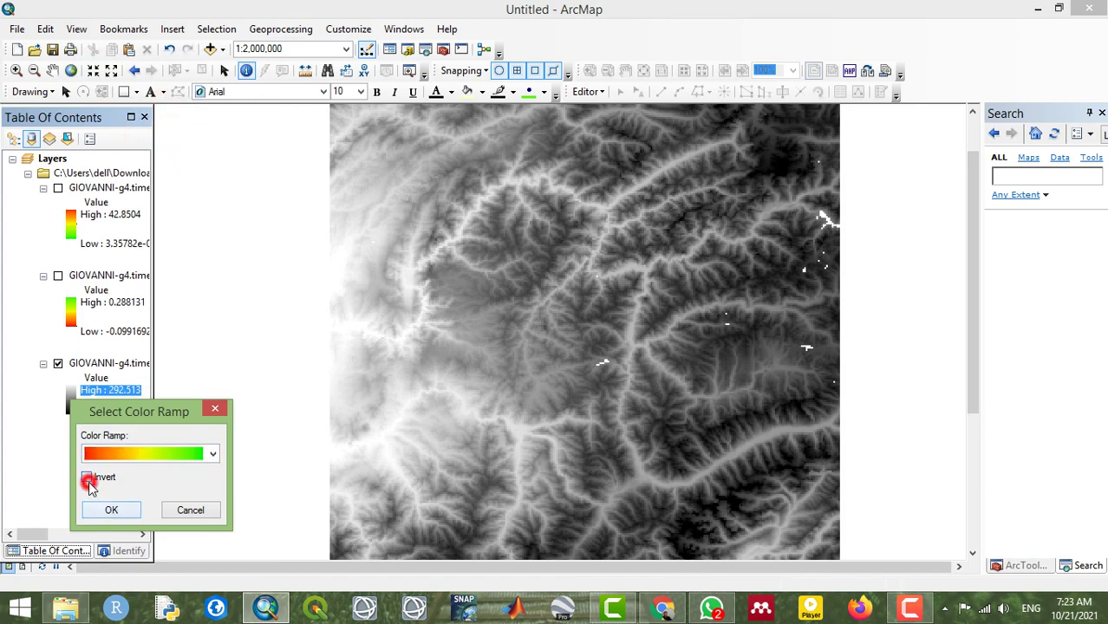
pyautogui.click(112, 511)
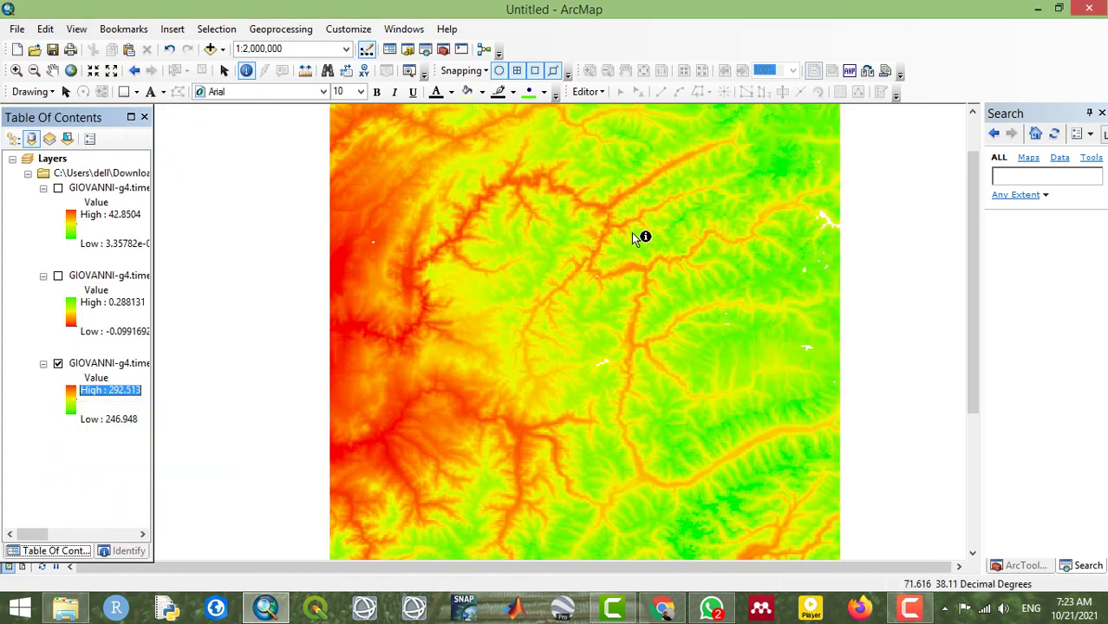
pyautogui.scroll(3, 623, 263)
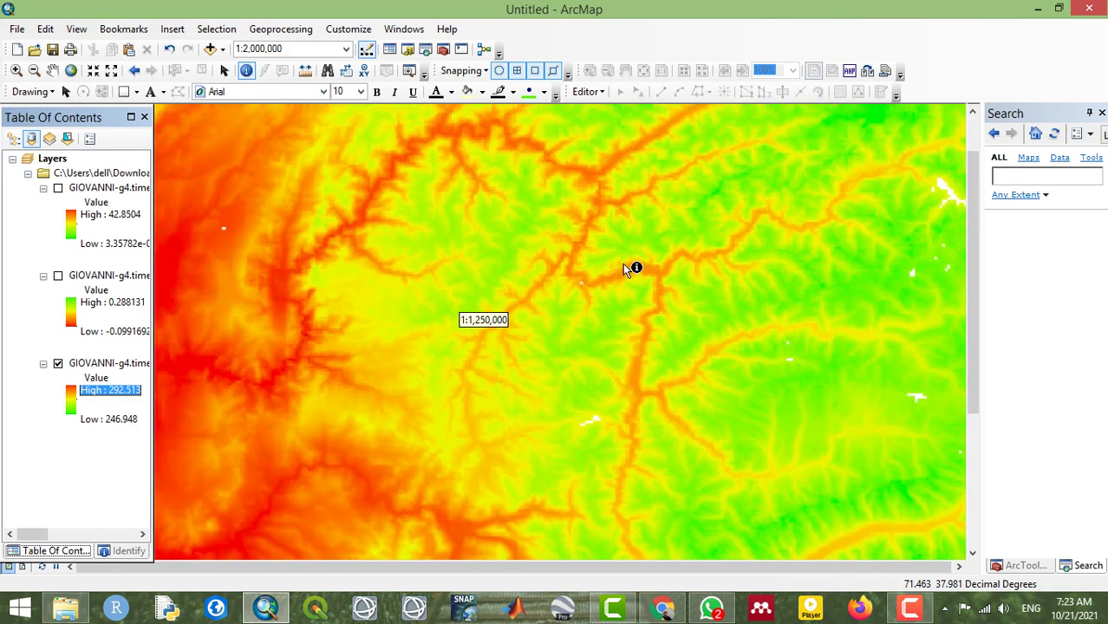
pyautogui.scroll(2, 622, 263)
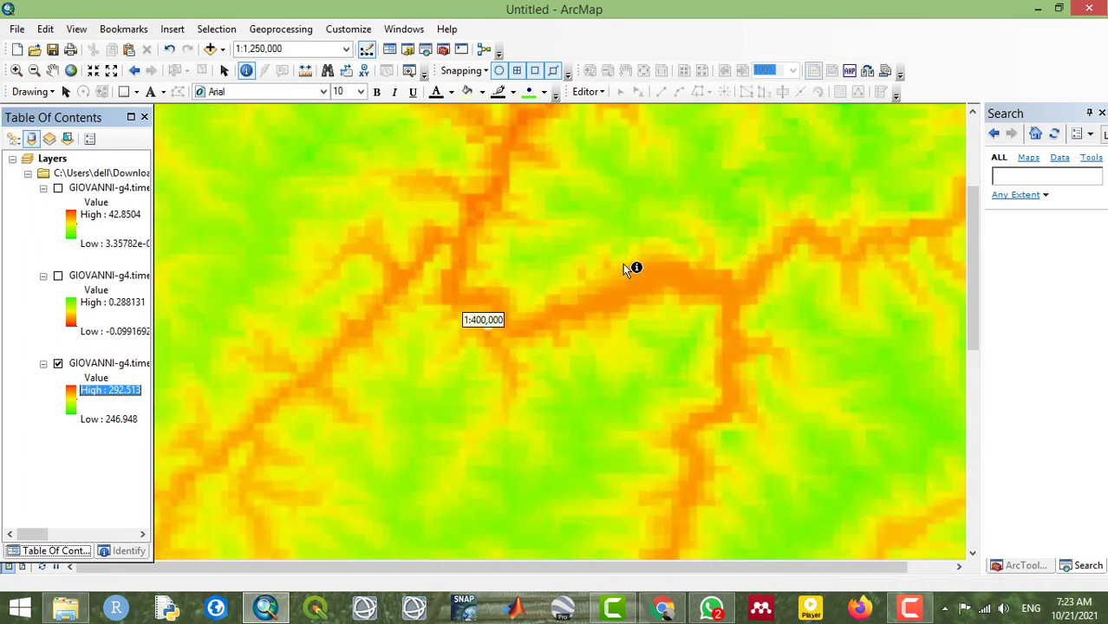
pyautogui.scroll(-5, 622, 264)
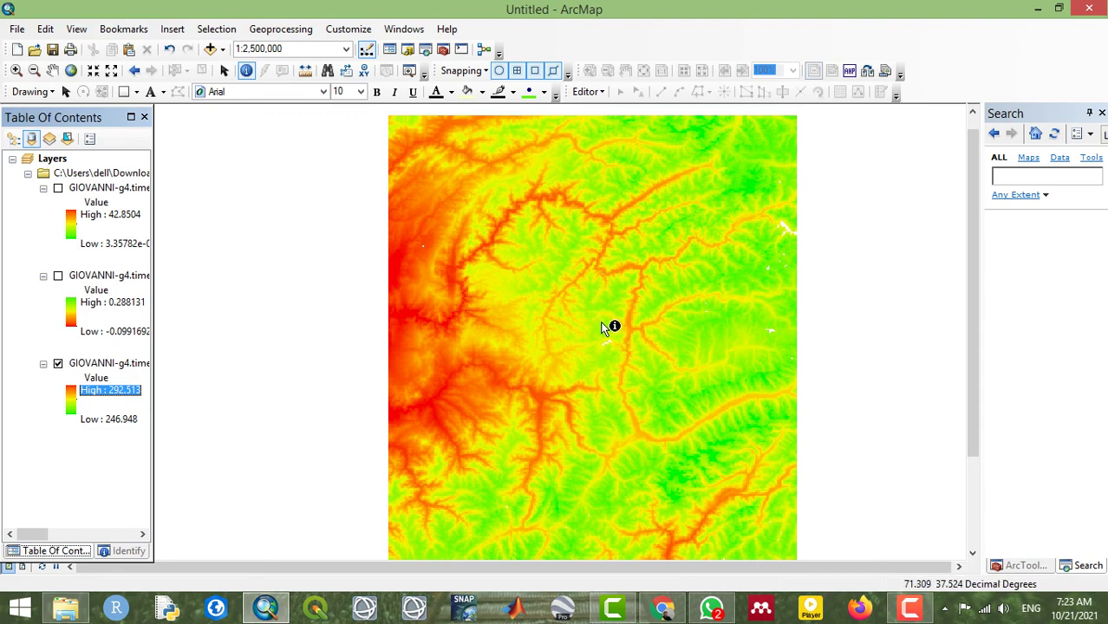
pyautogui.scroll(-2, 591, 317)
pyautogui.scroll(4, 590, 316)
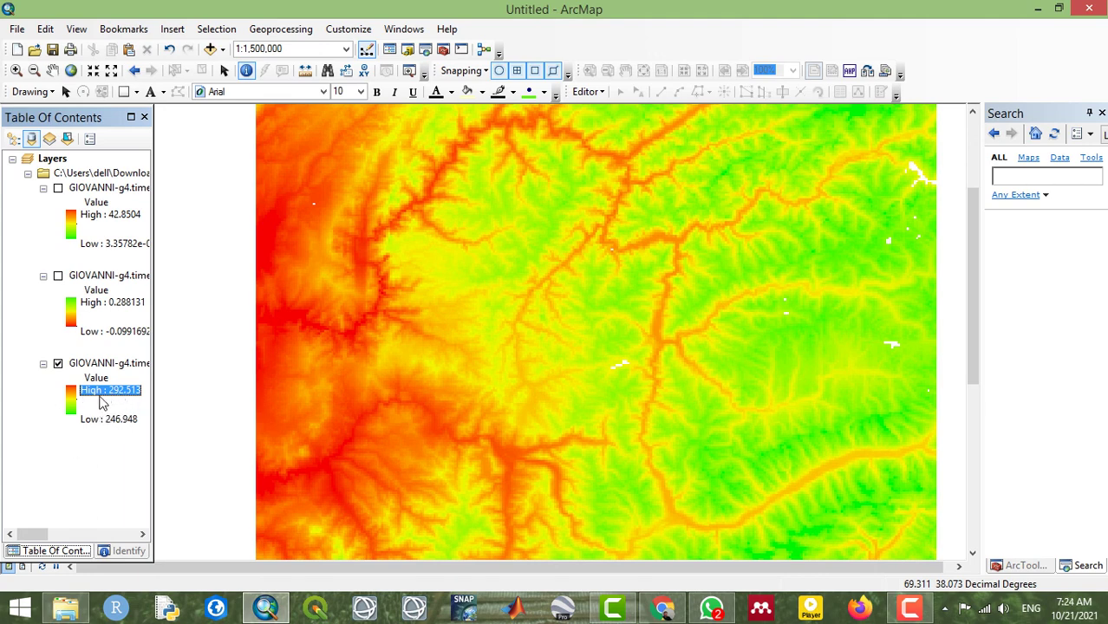
# - Search the tools for "raster calculator" and open the Raster Calculator tool
pyautogui.click(1064, 176)
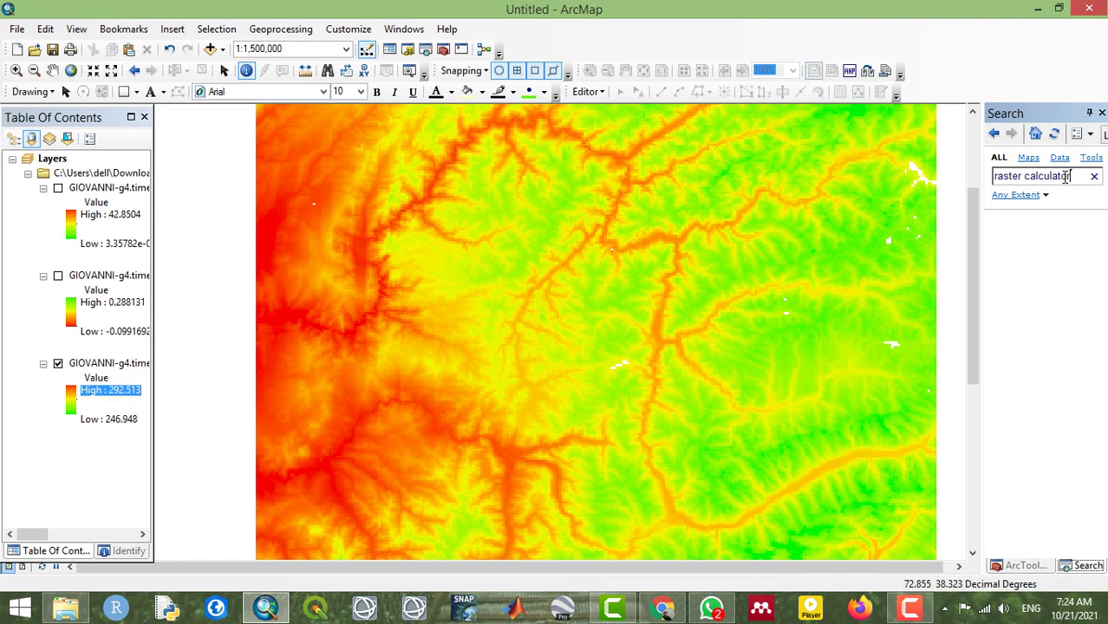
pyautogui.press('Return')
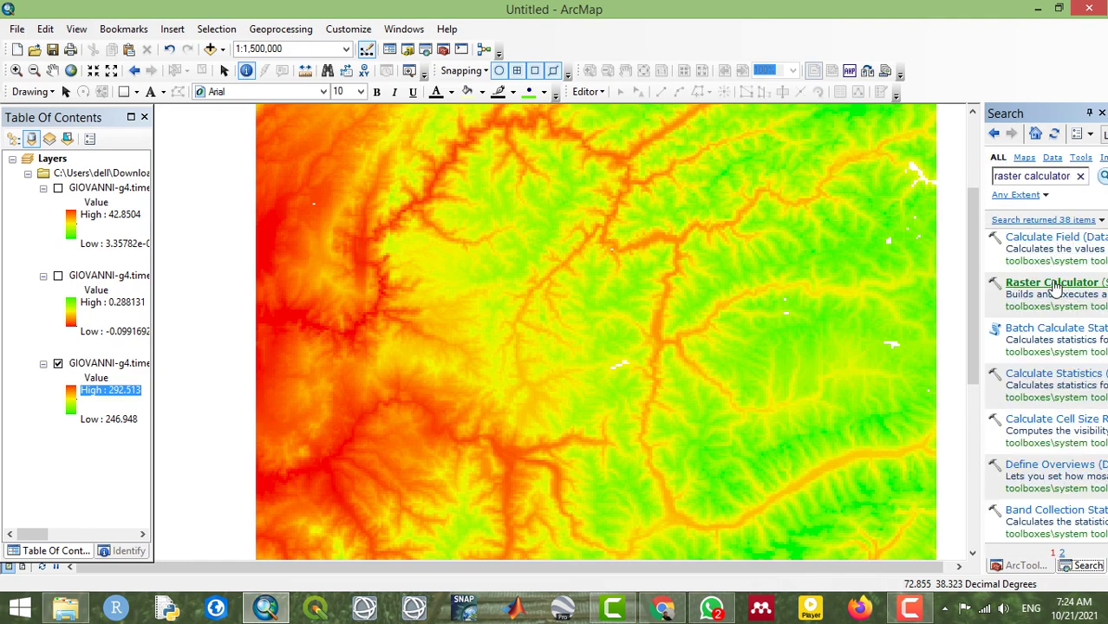
pyautogui.click(1055, 286)
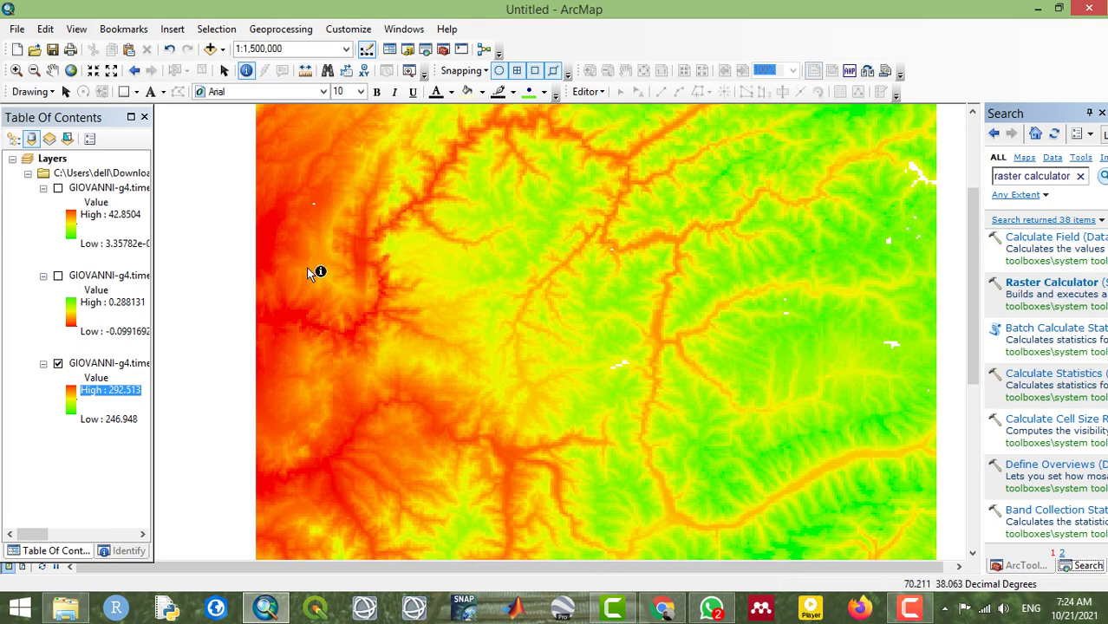